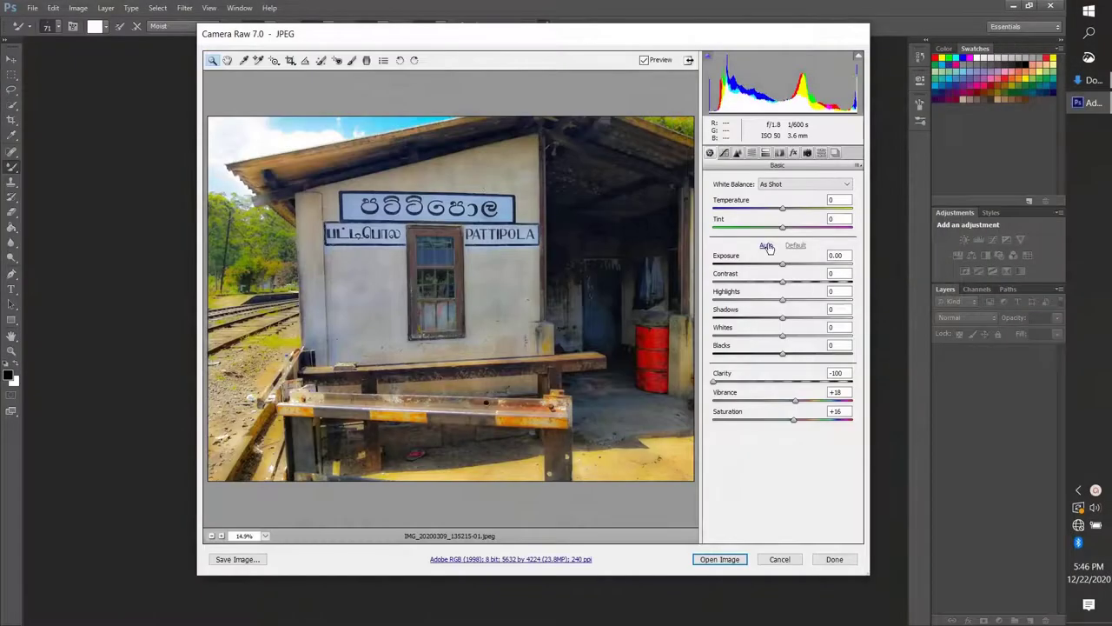
Raise Clarity to about +12 in Camera Raw and open the Pattipola station photo.
drag(713, 383, 790, 382)
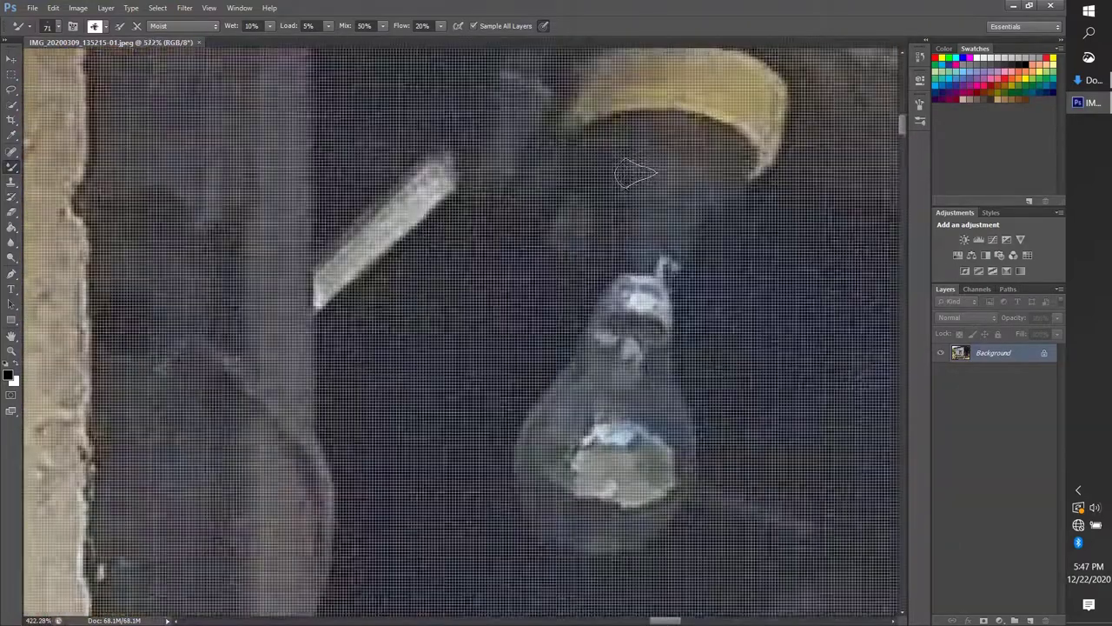
click(77, 7)
click(98, 113)
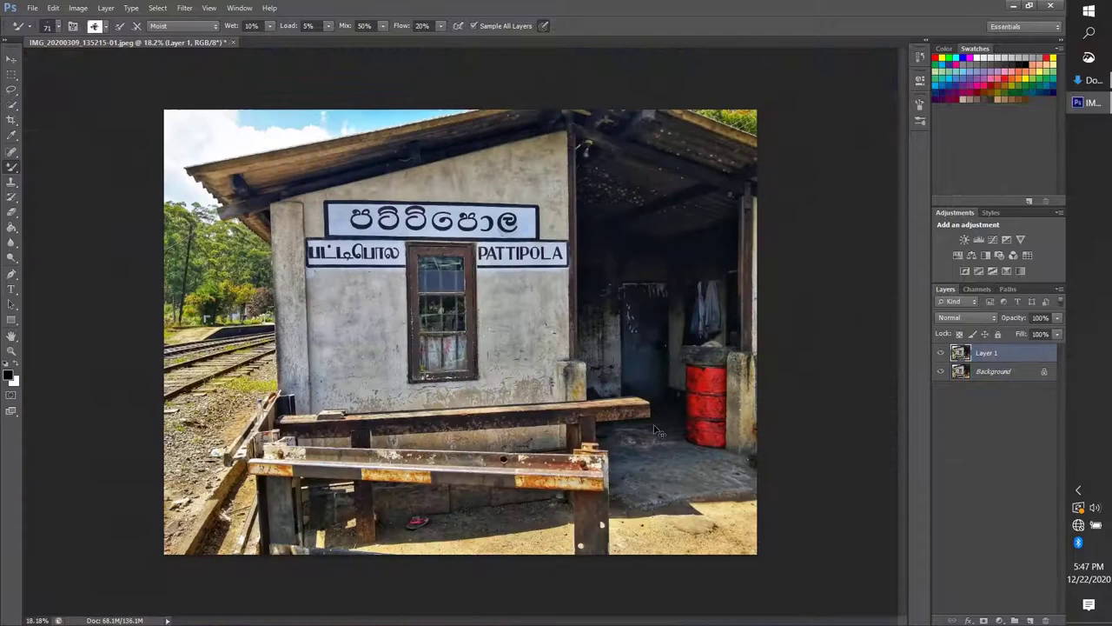
Duplicate the photo layer and apply a strong Gaussian Blur to the copy.
key(ctrl+j)
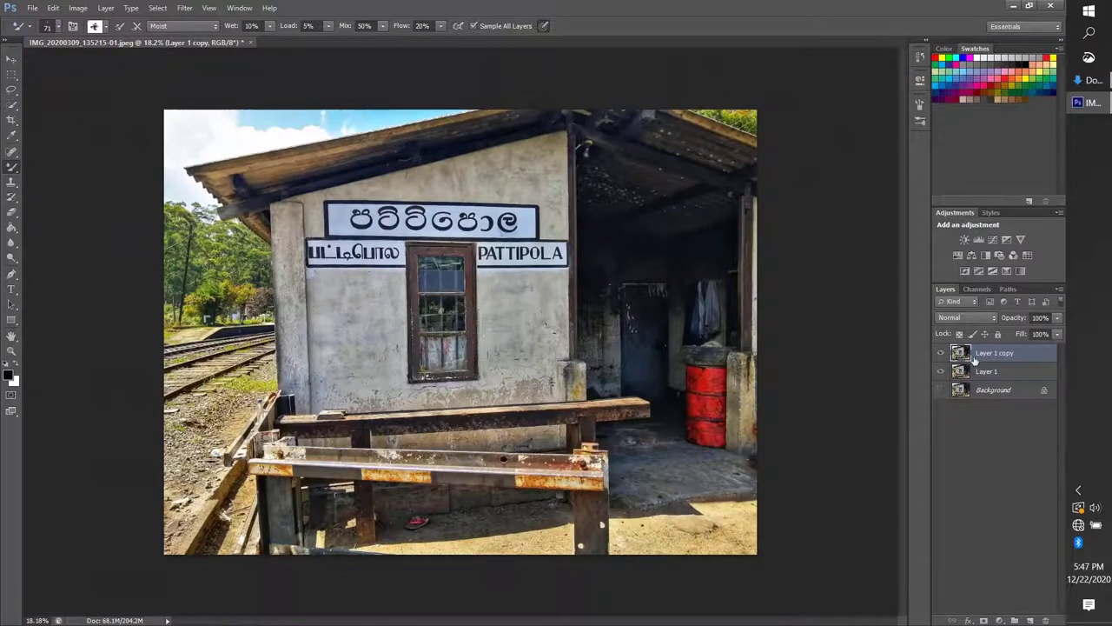
click(184, 8)
click(400, 238)
click(184, 8)
click(393, 259)
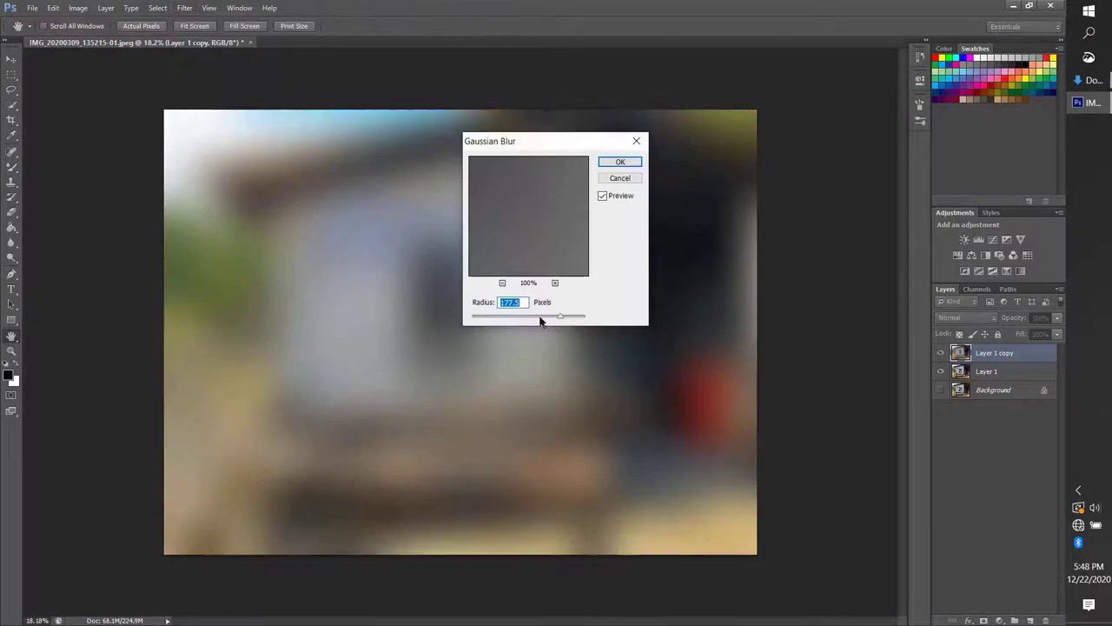
drag(521, 139, 673, 245)
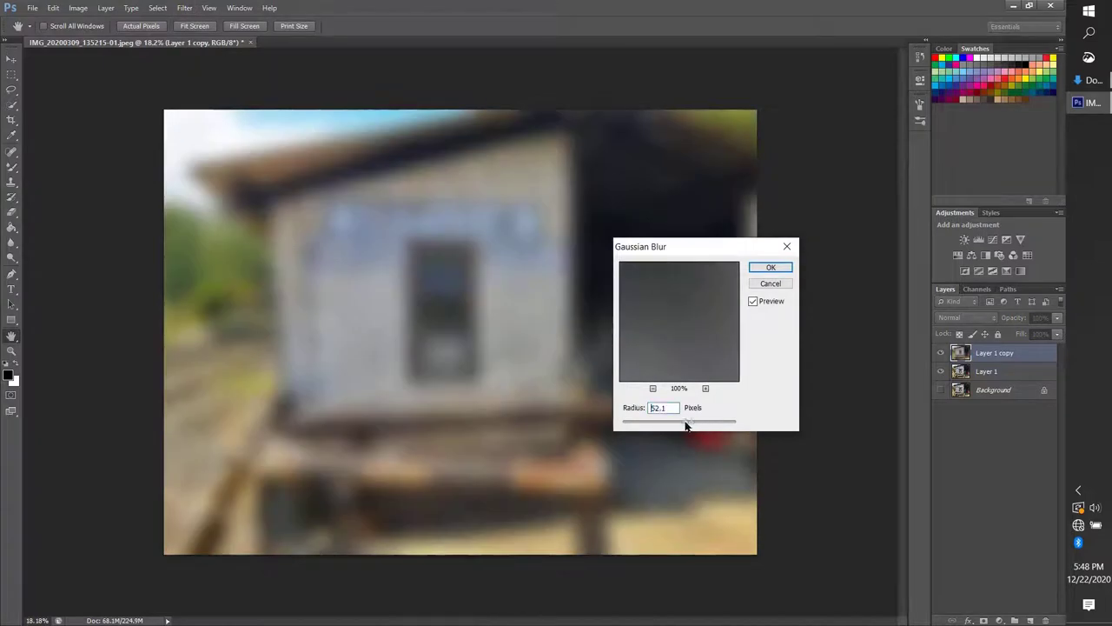
drag(687, 426, 690, 427)
click(770, 266)
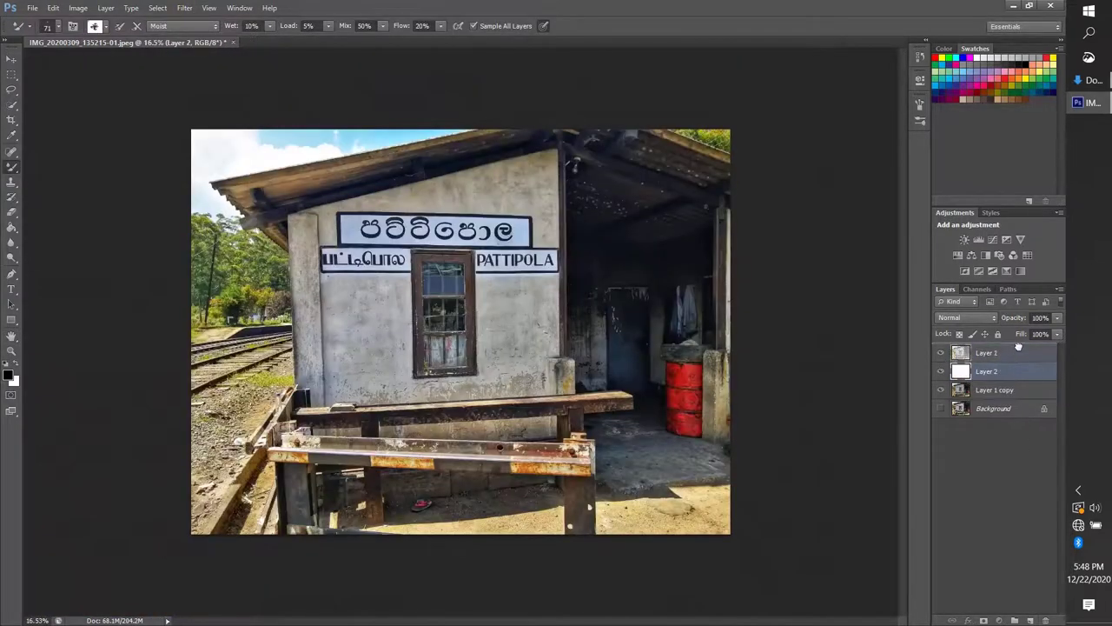
Set Layer 1 opacity to 50%, check the blurred copy's visibility, and select Layer 2.
text(50)
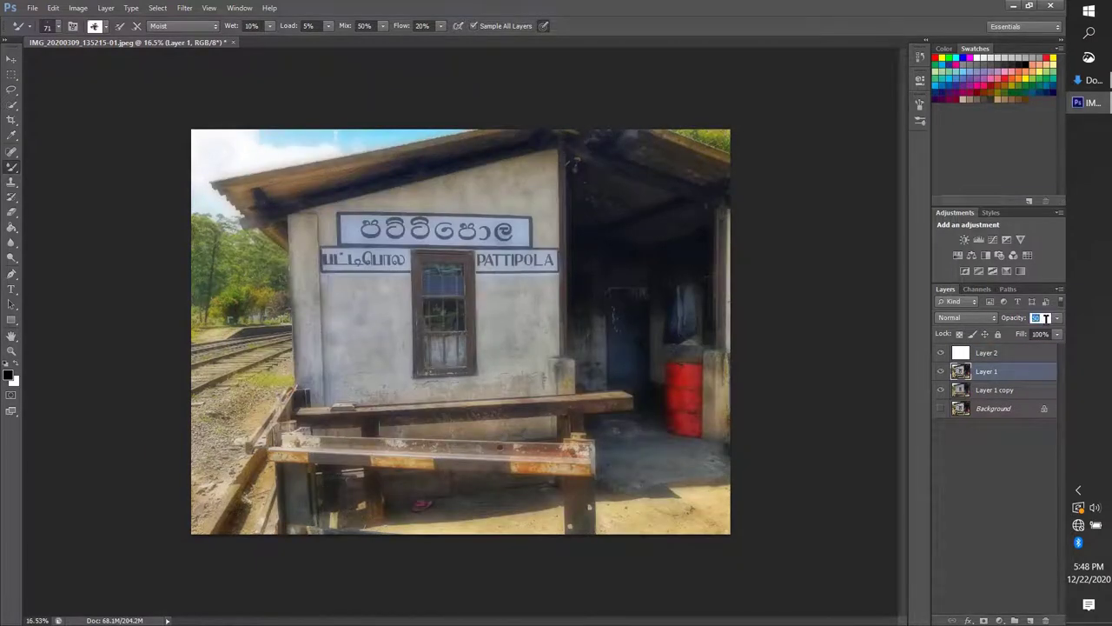
click(940, 389)
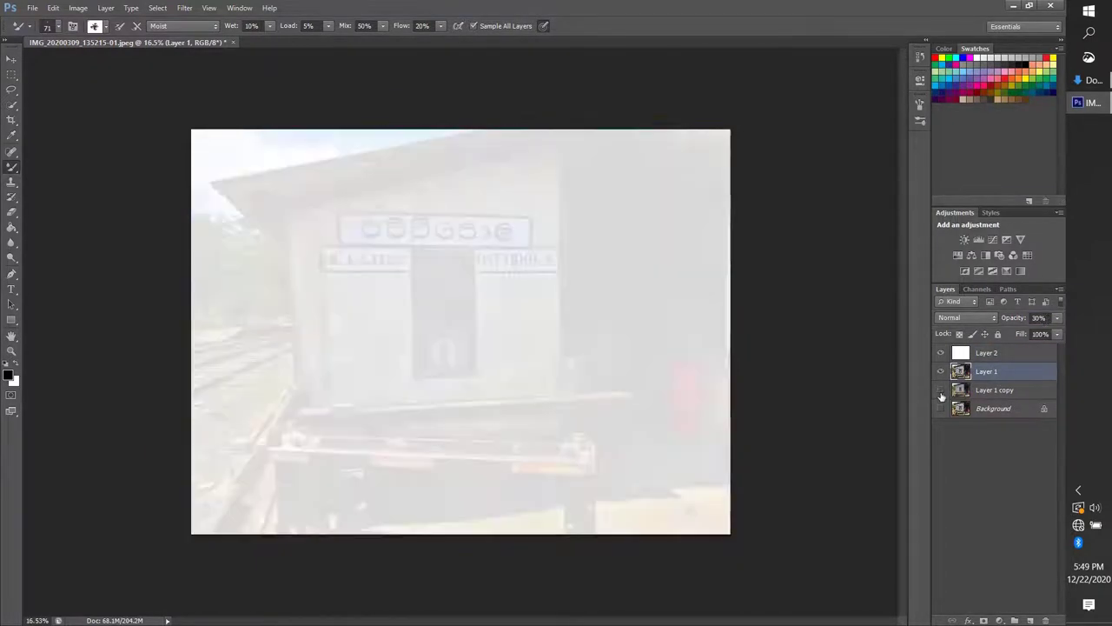
text(50)
click(940, 389)
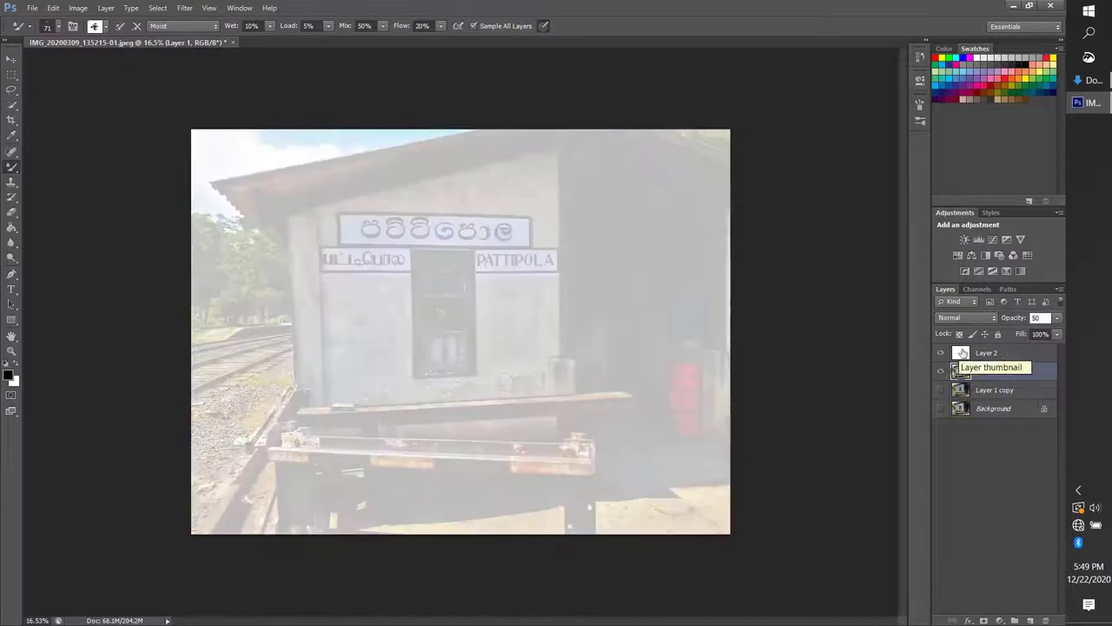
click(986, 352)
scroll(423, 293, up, 2)
Paint dark brown along the window's top edge and ledge using the Moist Mixer Brush preset.
scroll(422, 293, up, 4)
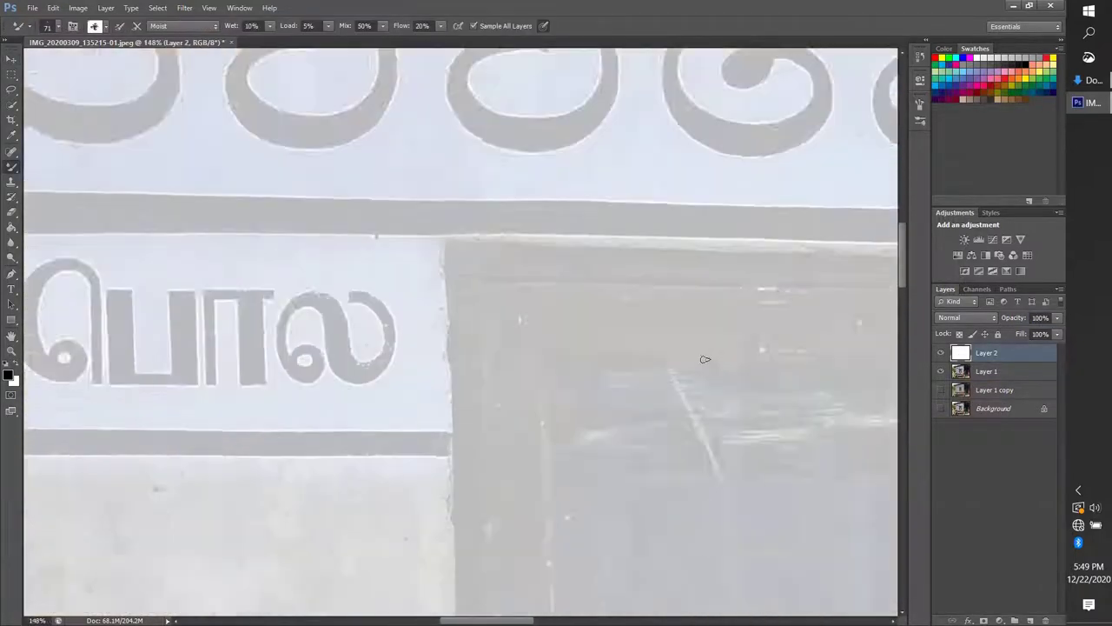
scroll(705, 359, up, 2)
drag(427, 227, 509, 235)
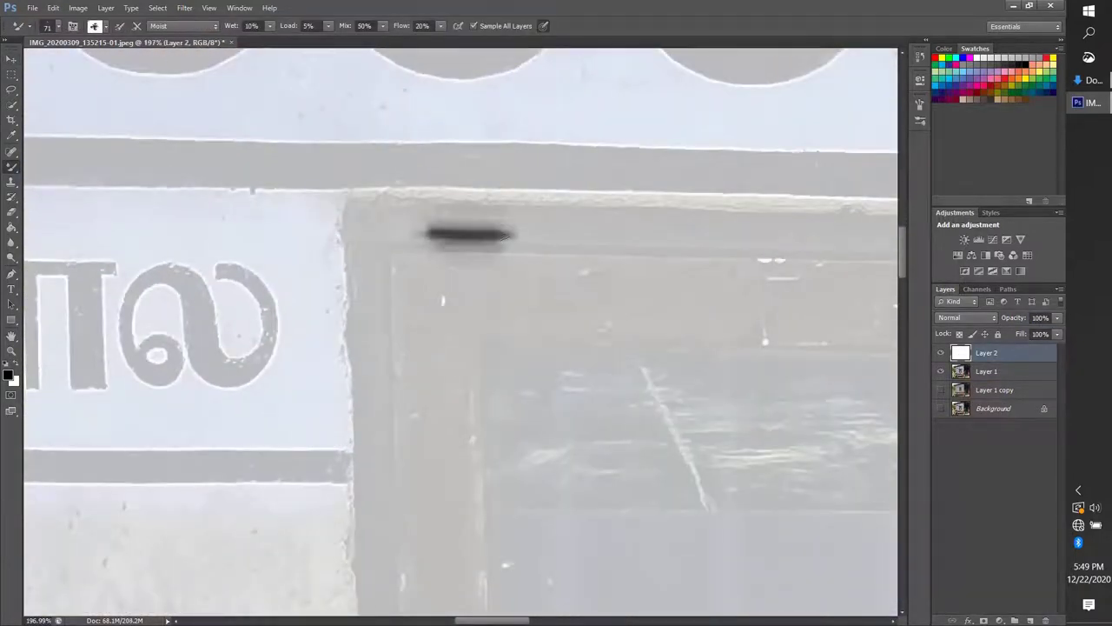
click(186, 25)
click(187, 136)
mouse_move(375, 215)
mouse_down()
mouse_move(399, 226)
mouse_move(719, 217)
mouse_move(541, 229)
mouse_move(679, 250)
mouse_move(387, 249)
mouse_move(388, 375)
mouse_move(402, 331)
mouse_move(486, 278)
mouse_move(747, 261)
mouse_move(637, 254)
mouse_up()
scroll(486, 278, down, 2)
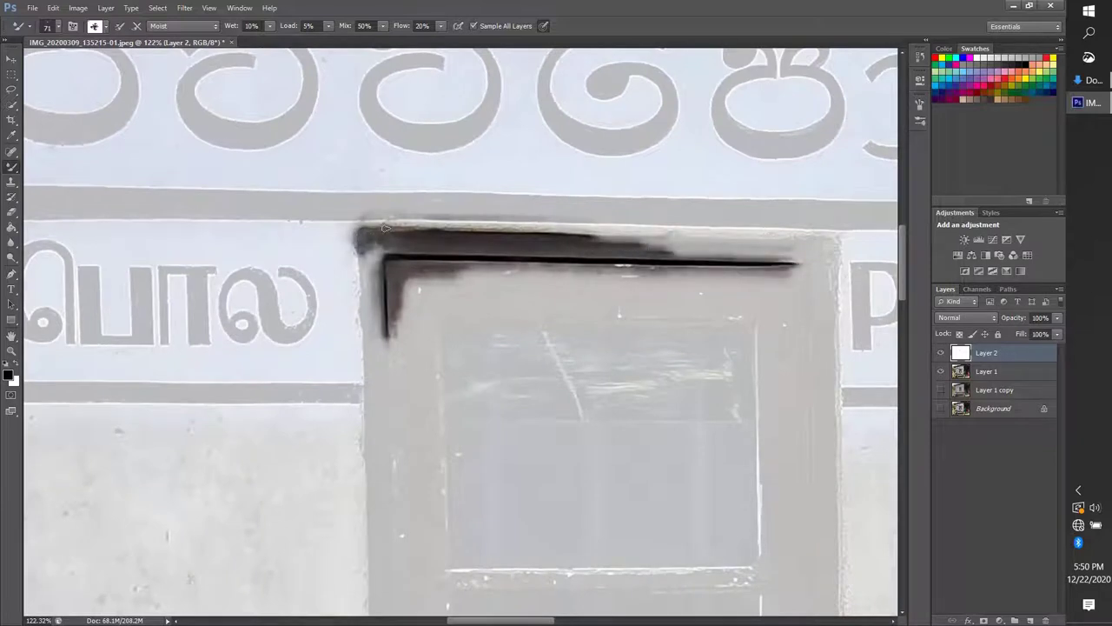
drag(526, 225, 335, 219)
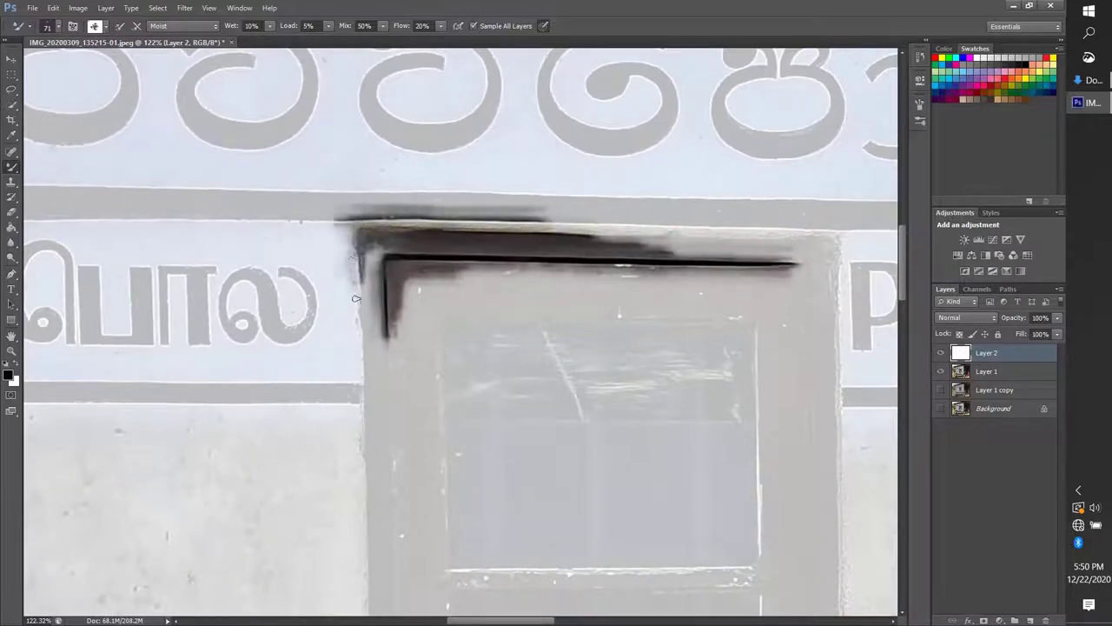
Darken the frame's inner corner and thicken the left edge with a smaller brush.
scroll(386, 262, up, 3)
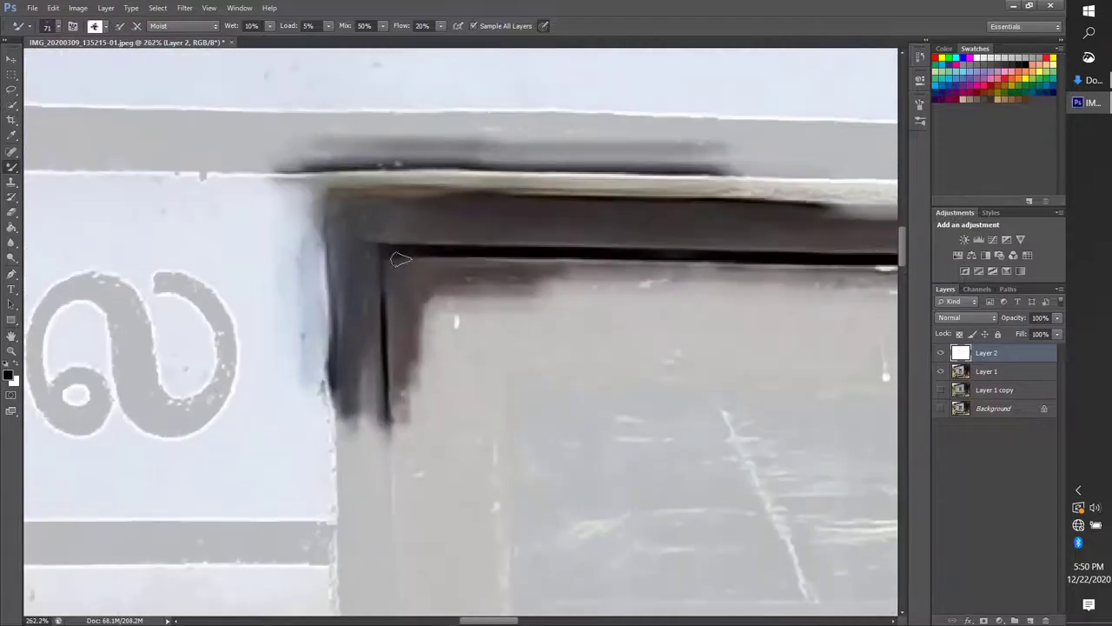
mouse_move(404, 269)
mouse_down()
mouse_move(439, 378)
mouse_move(409, 347)
mouse_up()
scroll(385, 281, down, 2)
mouse_move(426, 300)
mouse_down()
mouse_move(585, 283)
mouse_move(438, 304)
mouse_up()
scroll(487, 295, down, 3)
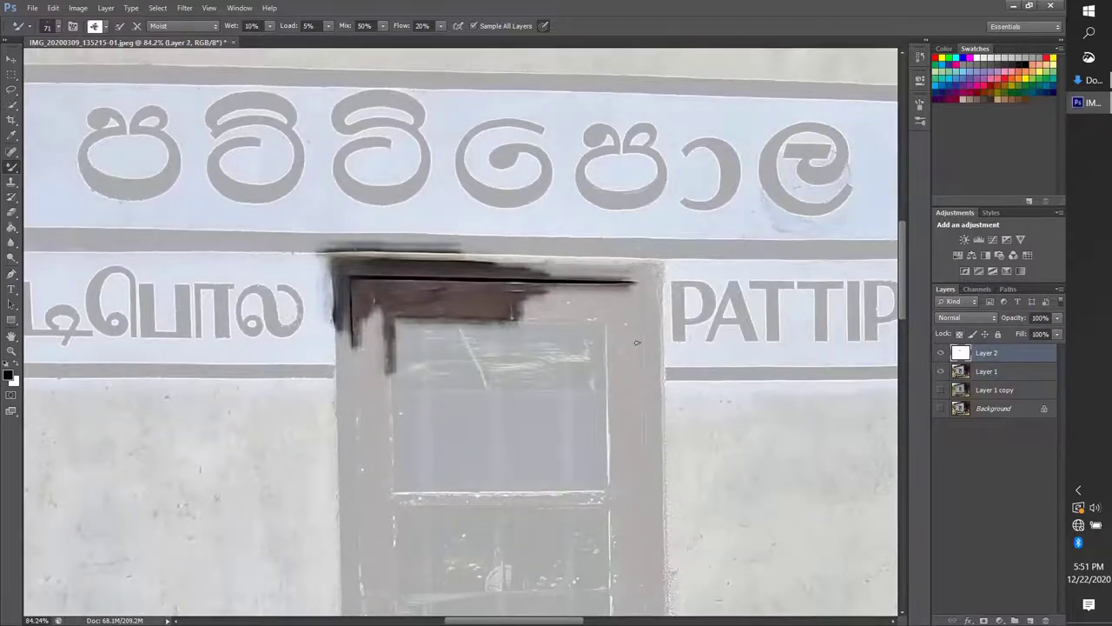
scroll(623, 301, up, 4)
mouse_move(563, 299)
mouse_down()
mouse_move(502, 295)
mouse_move(602, 328)
mouse_up()
key(bracketleft)
key(bracketleft)
key(bracketleft)
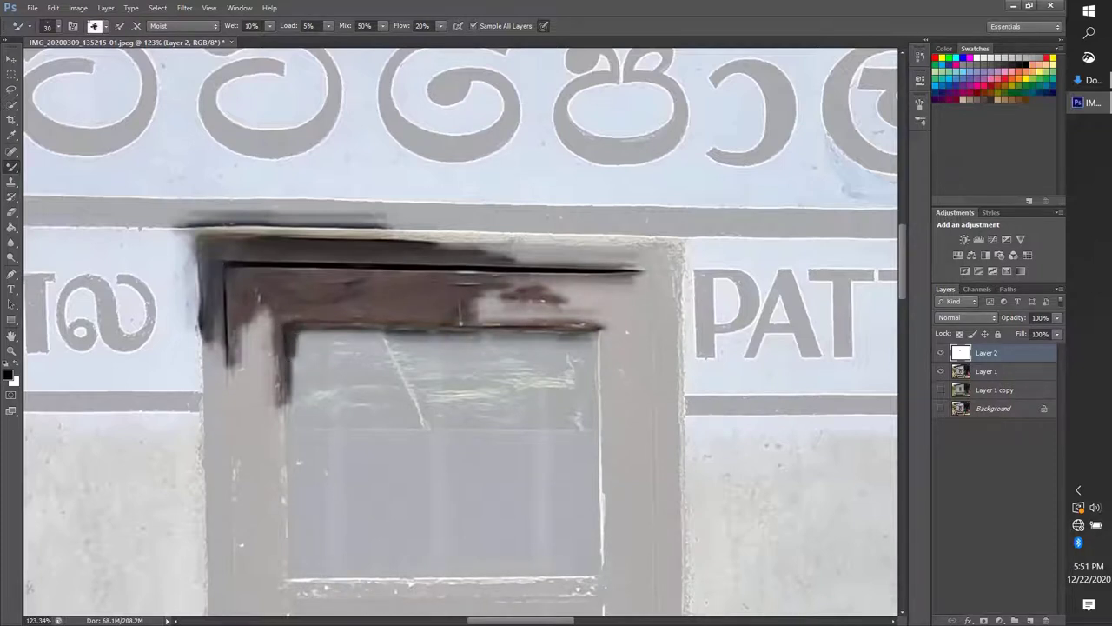
drag(252, 296, 247, 382)
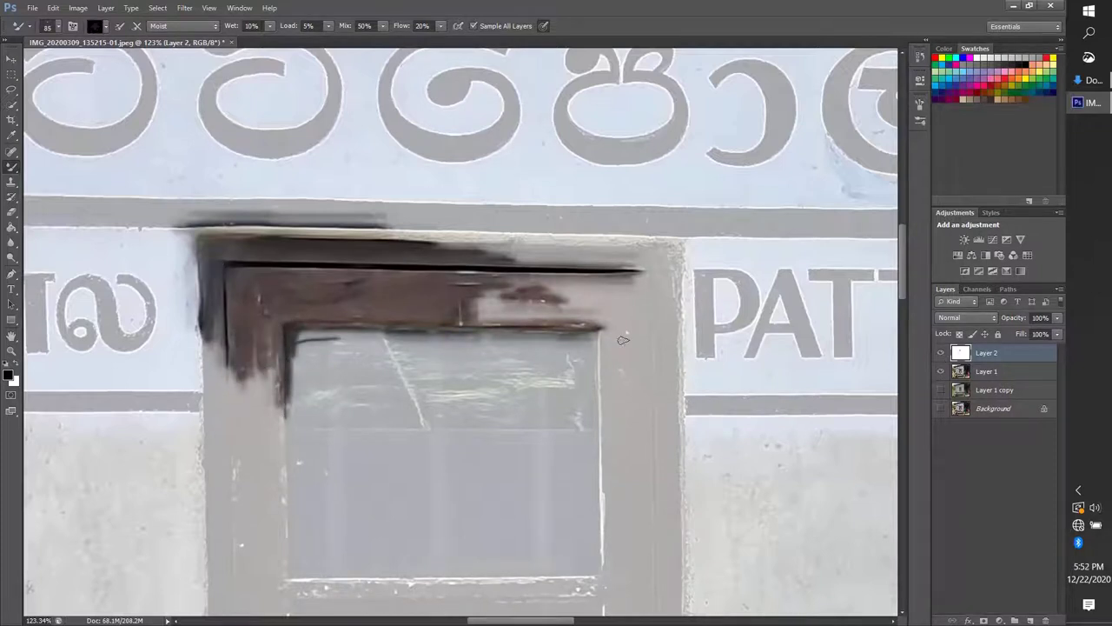
With a larger brush, paint dark brown along the top edge, right frame and left edge.
key(bracketright)
key(bracketright)
key(bracketright)
drag(391, 227, 647, 245)
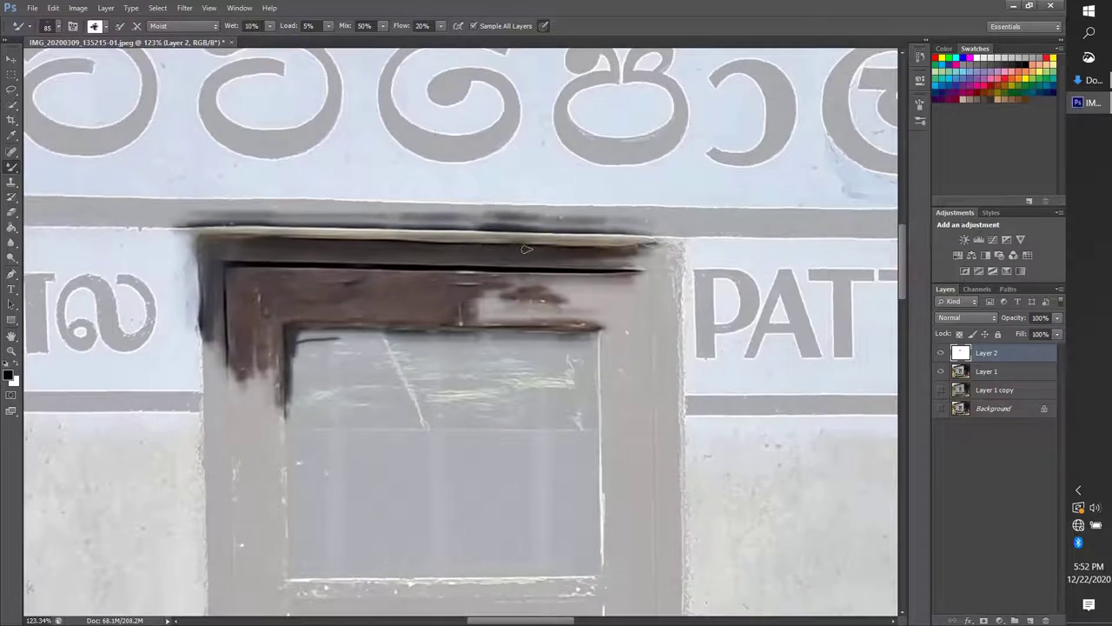
mouse_move(569, 254)
mouse_down()
mouse_move(658, 356)
mouse_move(648, 483)
mouse_up()
mouse_move(613, 343)
mouse_down()
mouse_move(470, 317)
mouse_move(532, 311)
mouse_up()
drag(612, 324, 642, 287)
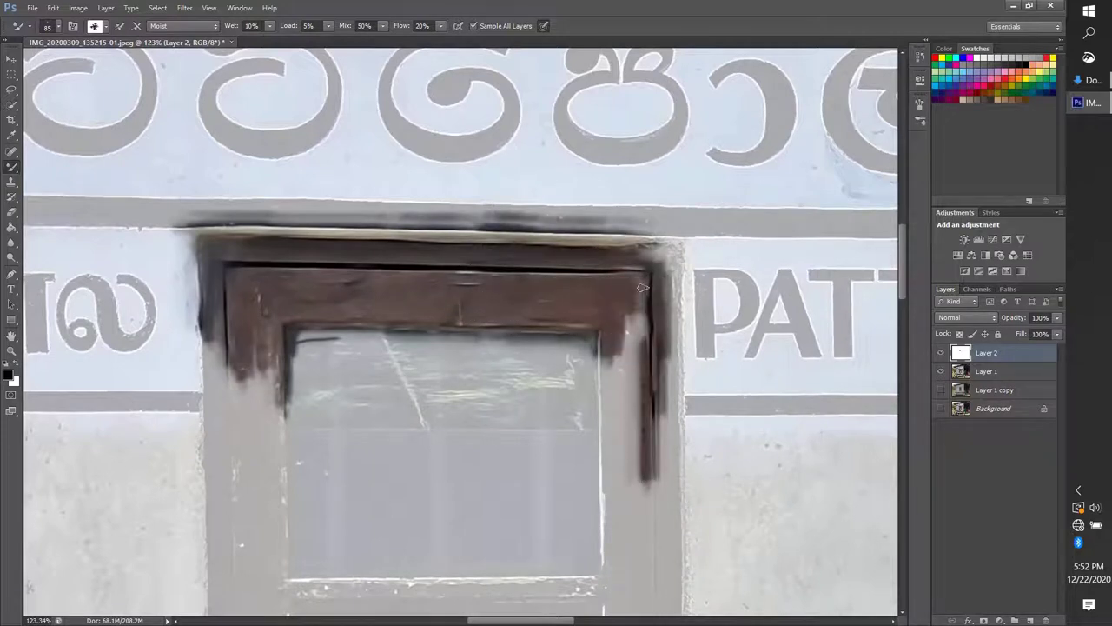
drag(625, 374, 639, 463)
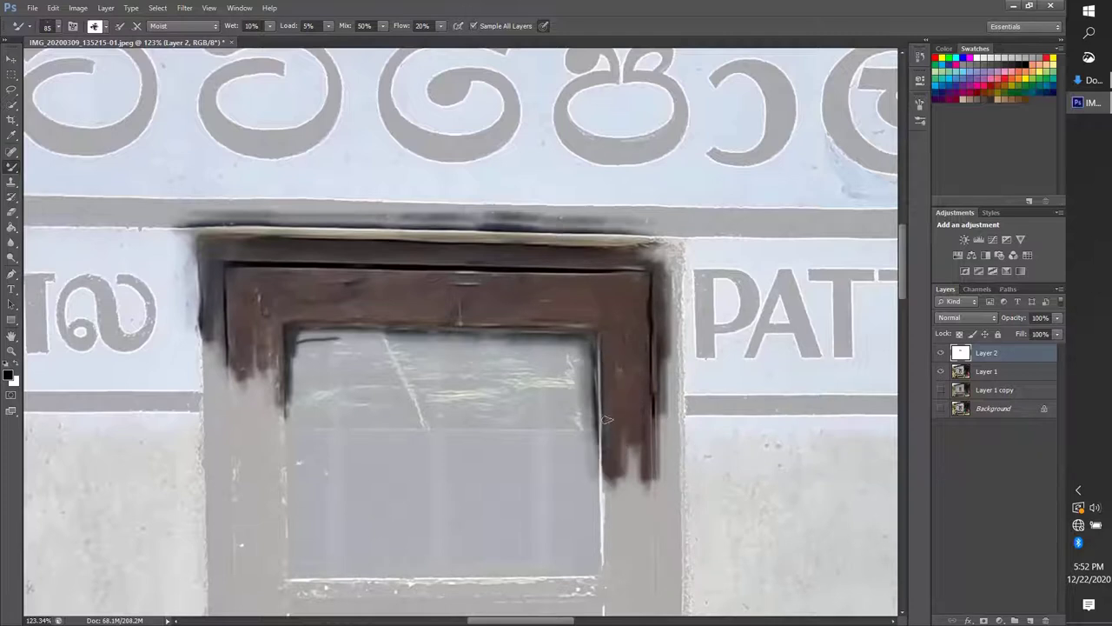
mouse_move(597, 270)
mouse_down()
mouse_move(676, 252)
mouse_move(671, 420)
mouse_move(664, 411)
mouse_up()
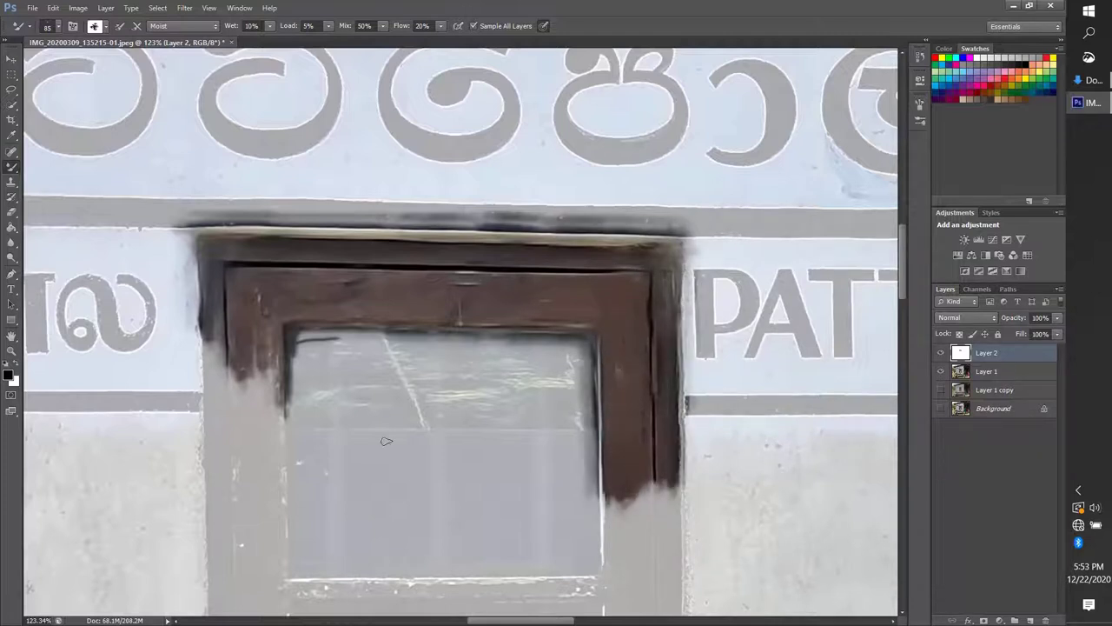
drag(386, 441, 604, 320)
drag(439, 260, 443, 474)
drag(438, 324, 434, 493)
Paint the inner left frame strip, lower sill and left post dark brown.
mouse_move(463, 249)
mouse_down()
mouse_move(428, 215)
mouse_move(415, 565)
mouse_move(421, 353)
mouse_up()
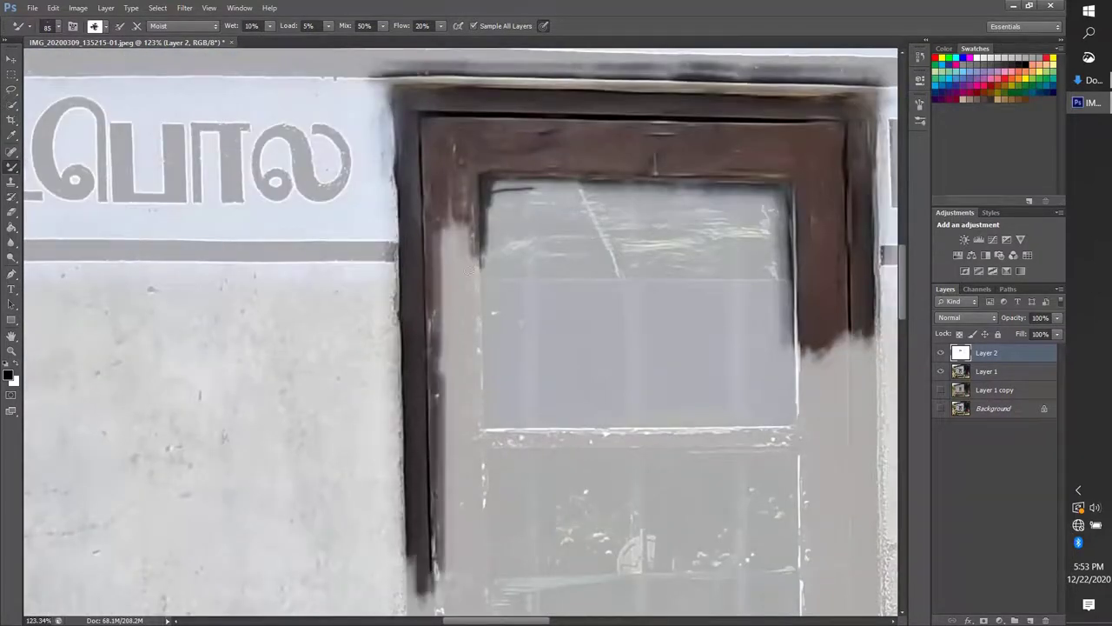
mouse_move(476, 274)
mouse_down()
mouse_move(452, 209)
mouse_move(447, 409)
mouse_move(469, 491)
mouse_up()
drag(486, 435, 474, 224)
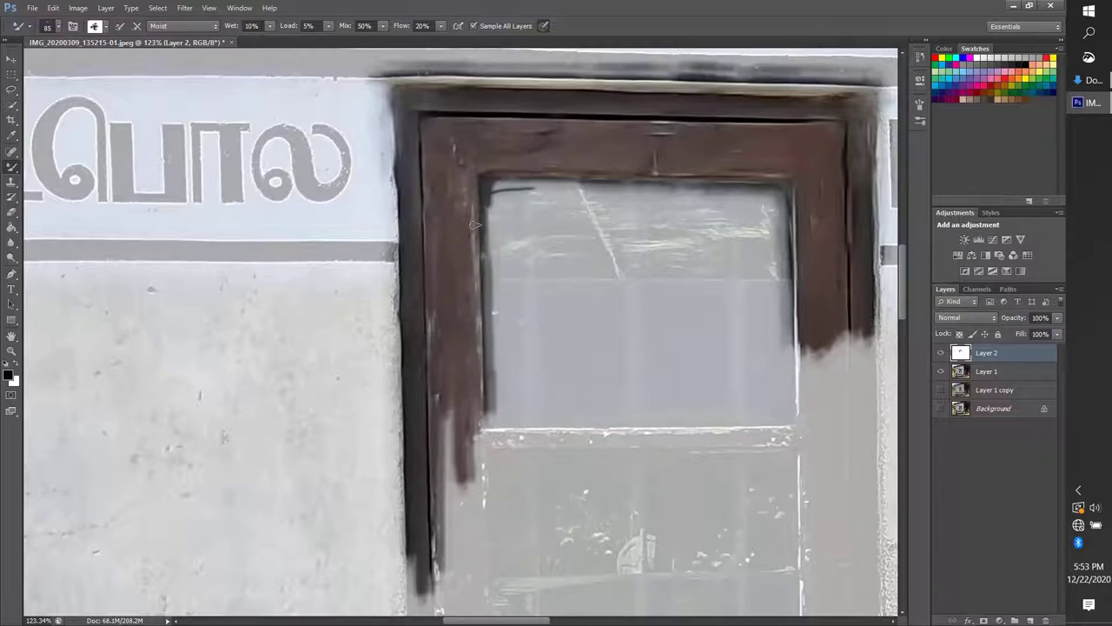
drag(482, 438, 590, 441)
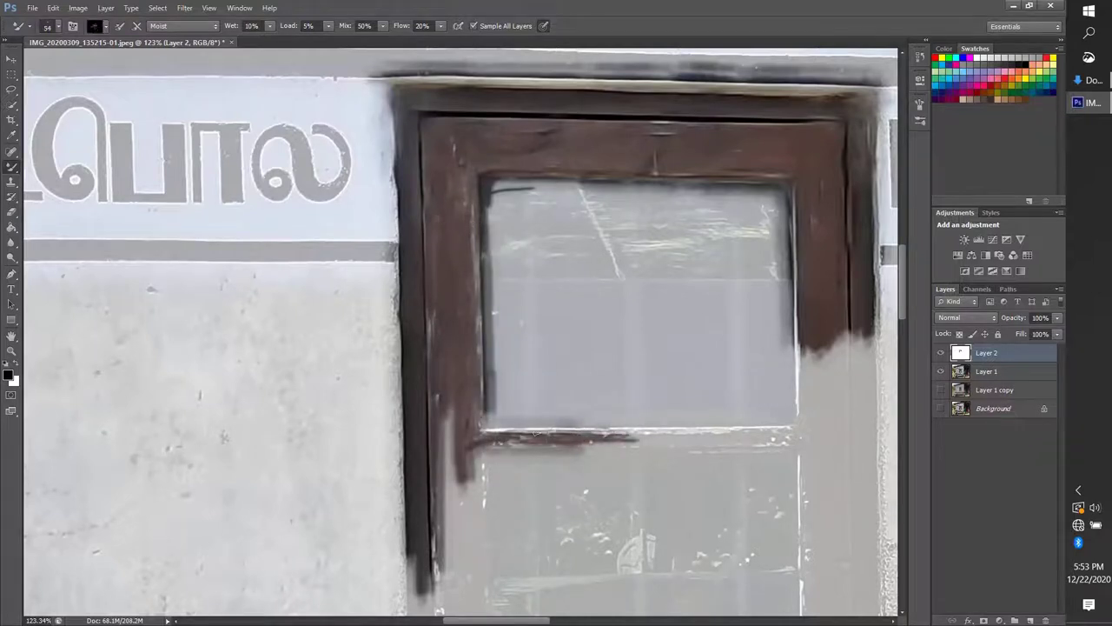
drag(480, 440, 812, 438)
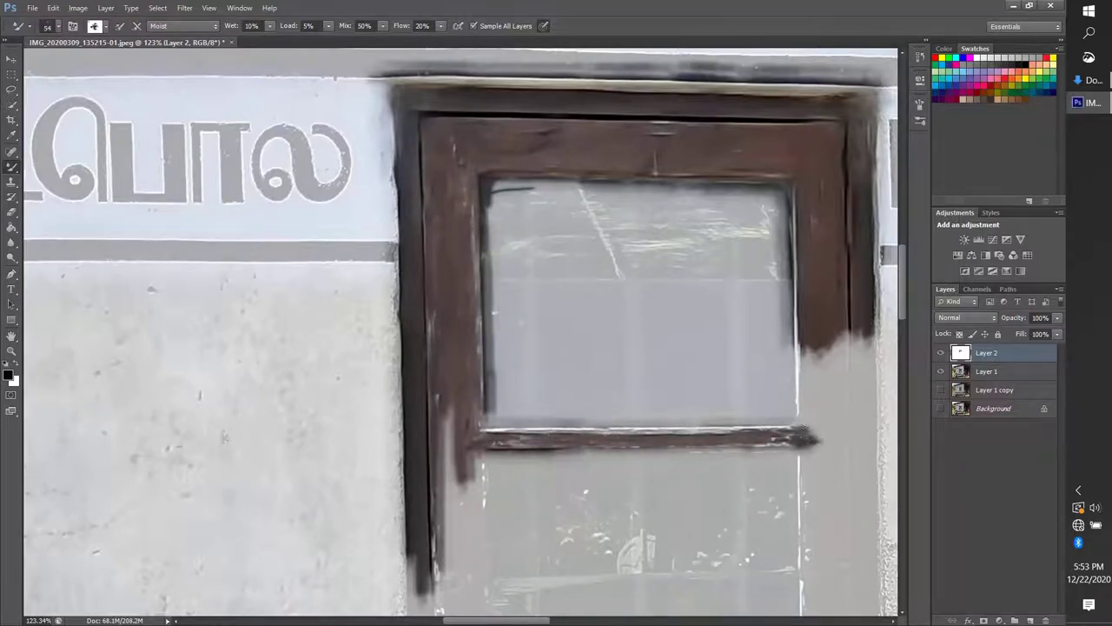
drag(801, 502, 802, 337)
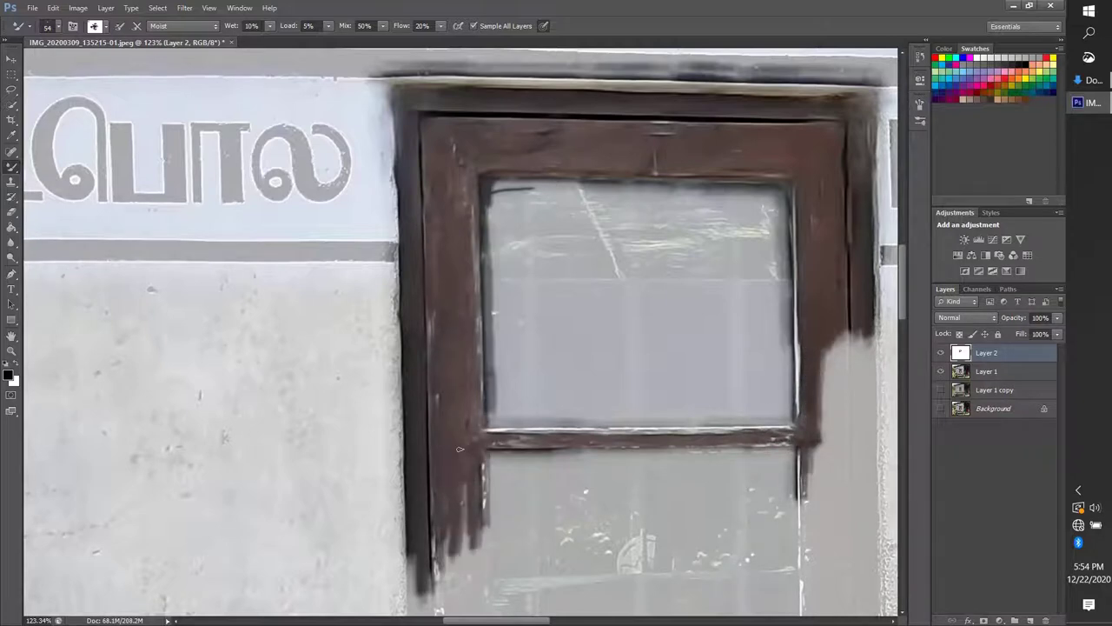
mouse_move(417, 543)
mouse_down()
mouse_move(382, 357)
mouse_move(382, 521)
mouse_move(386, 397)
mouse_move(419, 347)
mouse_move(449, 432)
mouse_up()
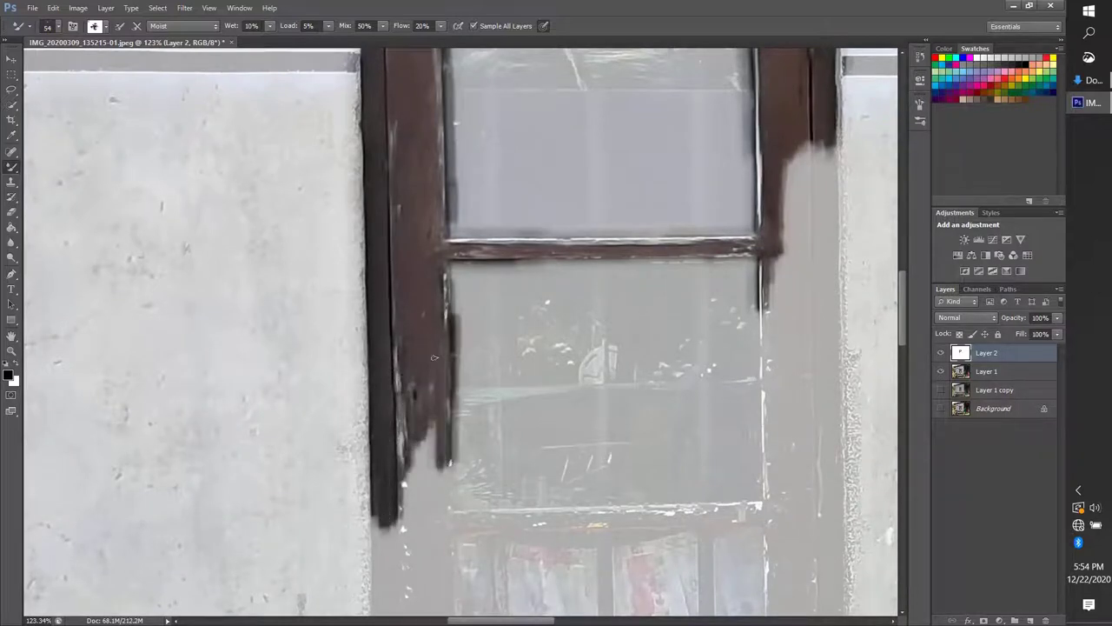
drag(434, 357, 418, 476)
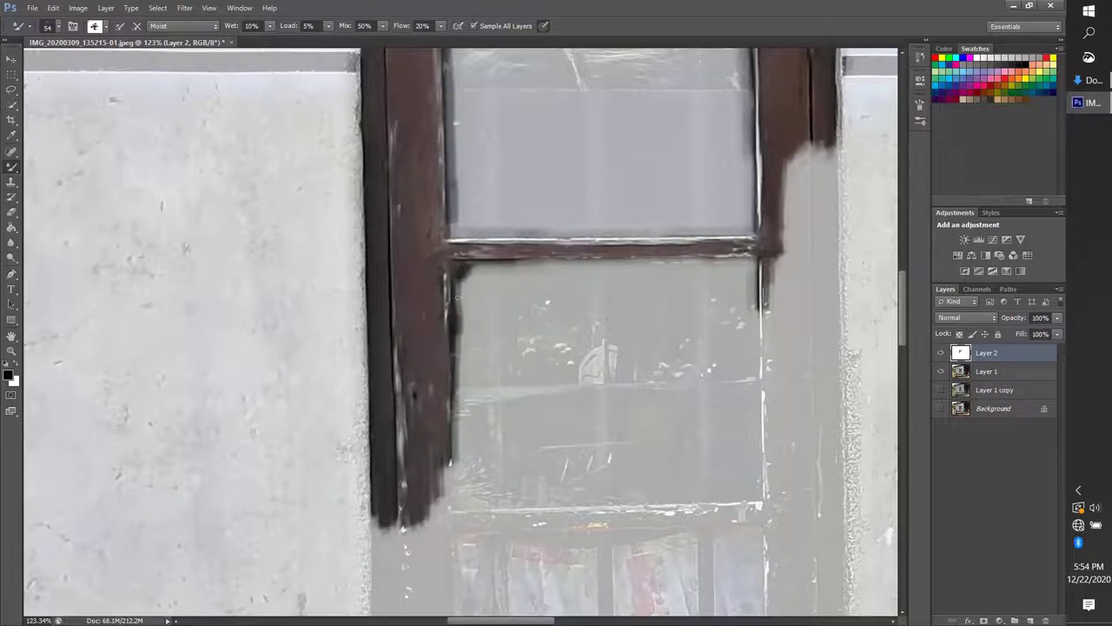
Brush dark paint along the window's horizontal bar and down the right post.
drag(449, 270, 749, 260)
drag(497, 262, 752, 286)
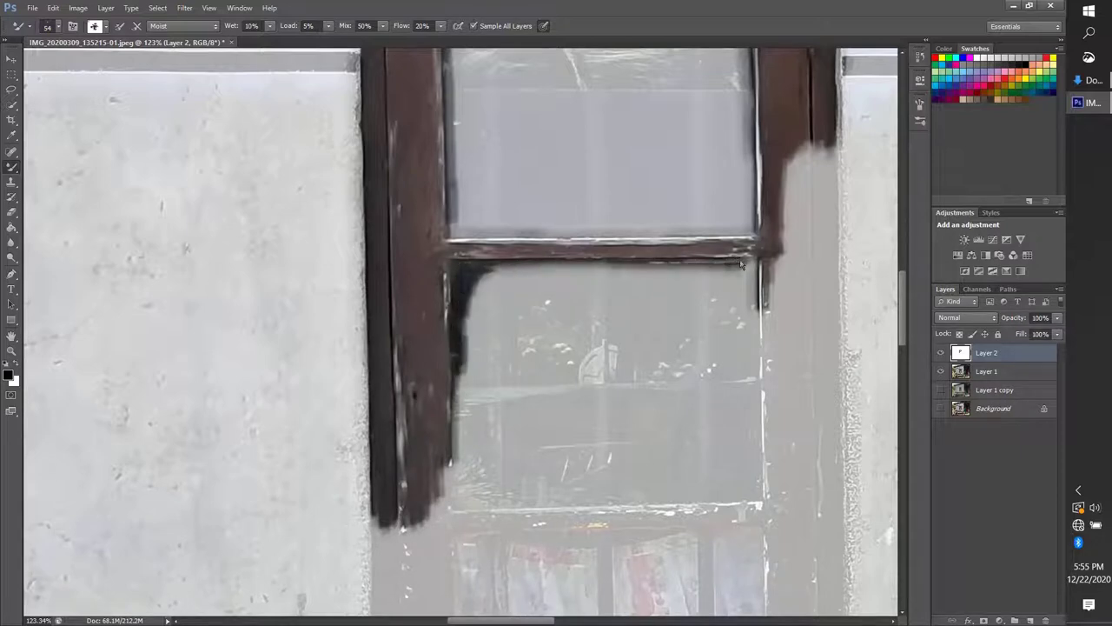
scroll(753, 291, up, 2)
drag(752, 369, 625, 295)
mouse_move(625, 296)
mouse_down()
mouse_move(623, 208)
mouse_move(643, 448)
mouse_up()
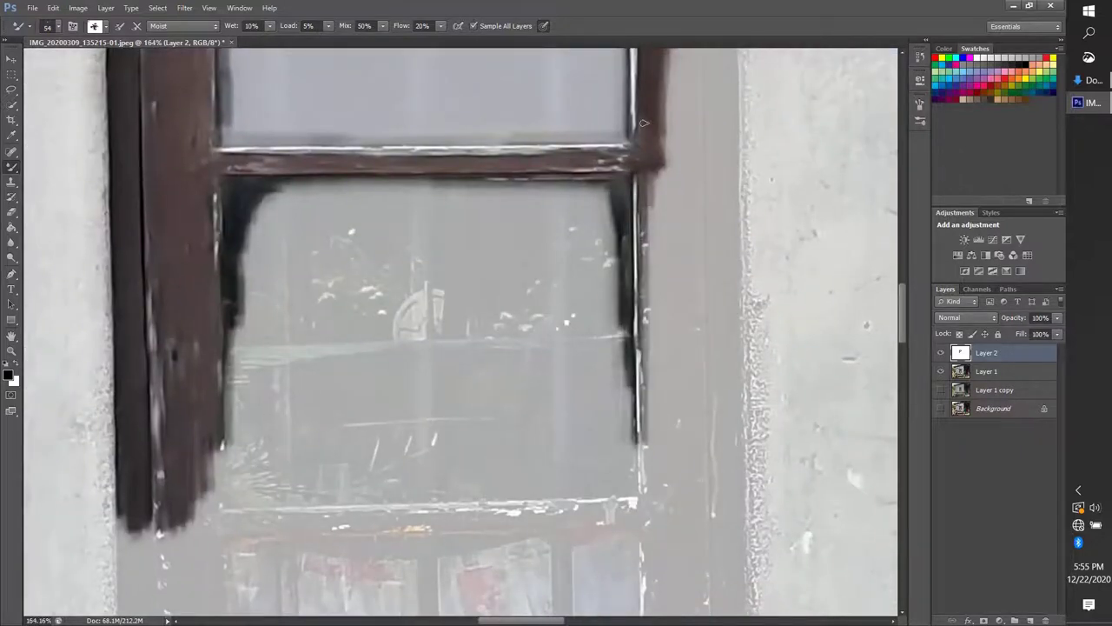
mouse_move(648, 122)
mouse_down()
mouse_move(671, 230)
mouse_move(657, 244)
mouse_move(651, 452)
mouse_move(661, 300)
mouse_up()
scroll(660, 300, up, 3)
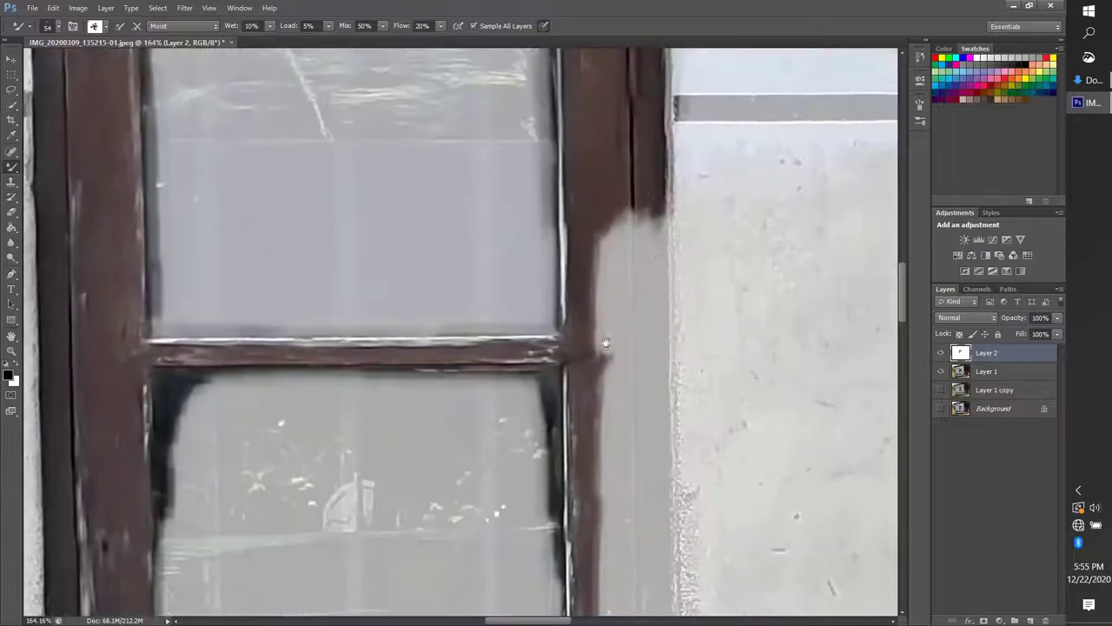
mouse_move(660, 209)
mouse_down()
mouse_move(653, 374)
mouse_move(633, 330)
mouse_move(648, 189)
mouse_move(603, 369)
mouse_move(597, 339)
mouse_move(570, 447)
mouse_move(617, 500)
mouse_move(604, 521)
mouse_move(651, 357)
mouse_move(645, 514)
mouse_up()
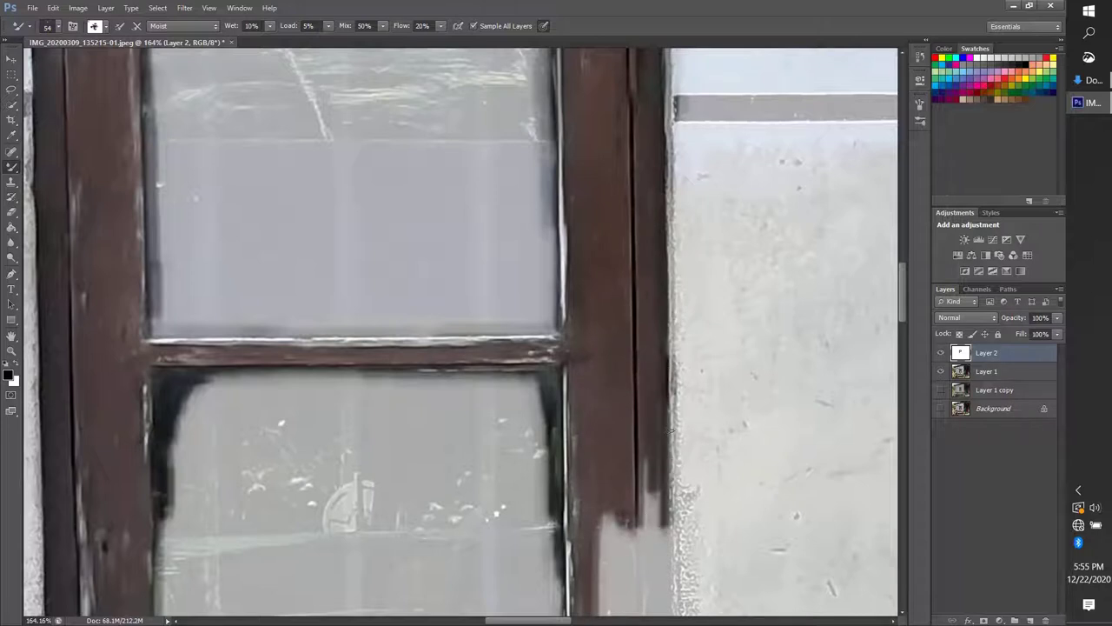
Extend dark brown down the right post's groove and its lower left edge.
mouse_move(657, 383)
mouse_down()
mouse_move(651, 539)
mouse_move(669, 469)
mouse_up()
scroll(660, 469, down, 5)
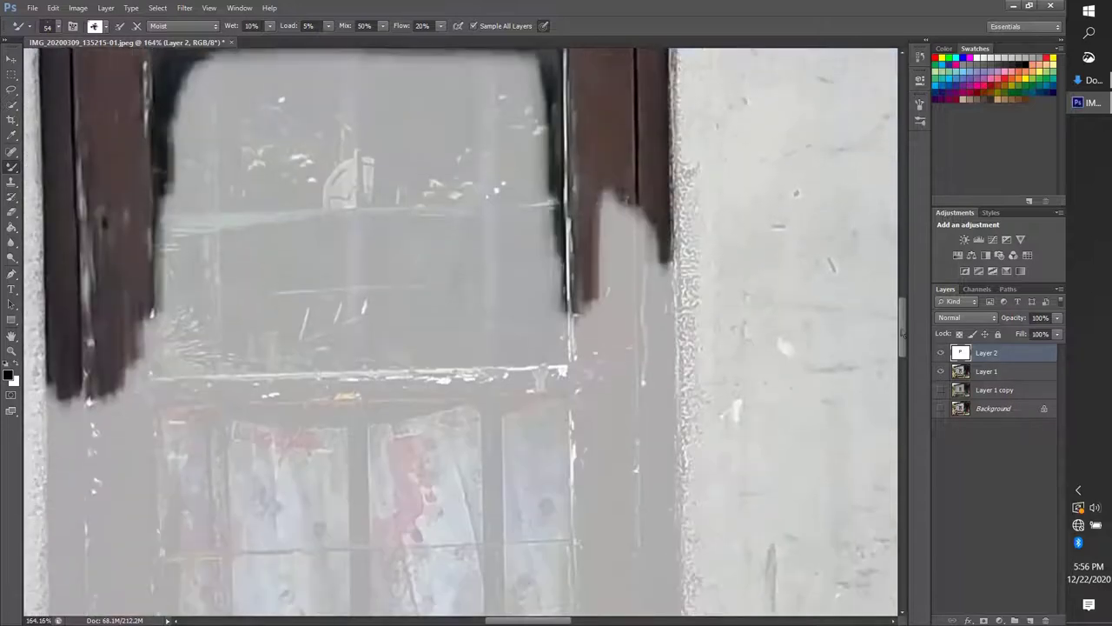
drag(608, 191, 574, 283)
mouse_move(635, 203)
mouse_down()
mouse_move(613, 348)
mouse_move(590, 382)
mouse_up()
mouse_move(632, 261)
mouse_down()
mouse_move(639, 501)
mouse_move(613, 338)
mouse_move(571, 391)
mouse_move(573, 543)
mouse_up()
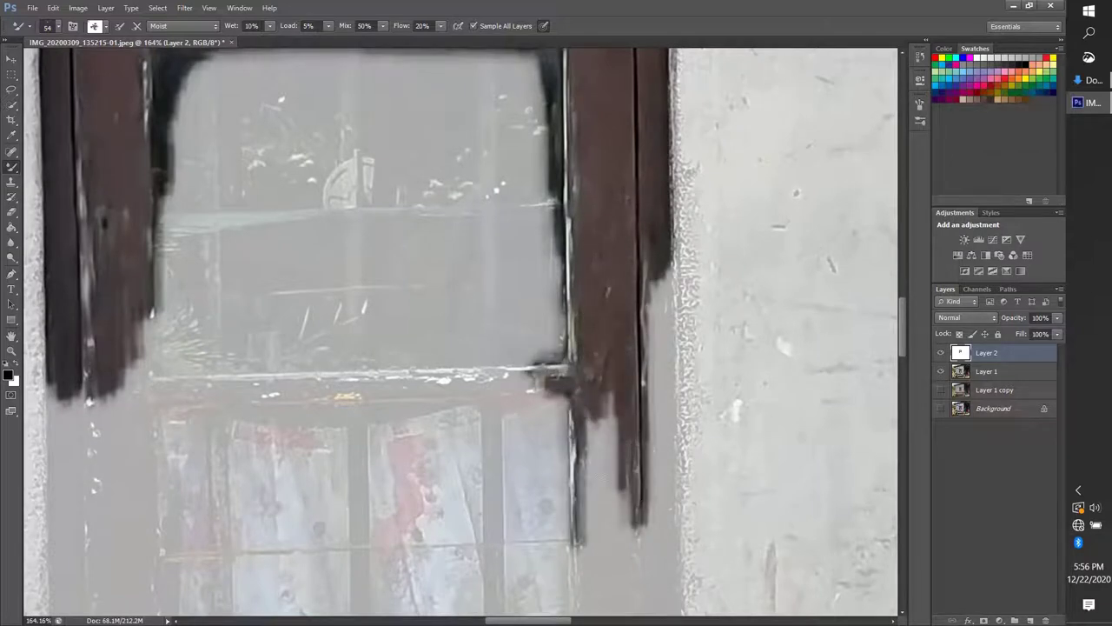
mouse_move(609, 395)
mouse_down()
mouse_move(600, 486)
mouse_move(582, 487)
mouse_up()
Zoom in and paint dark brown along the lower sill and down the left frame.
scroll(624, 446, down, 5)
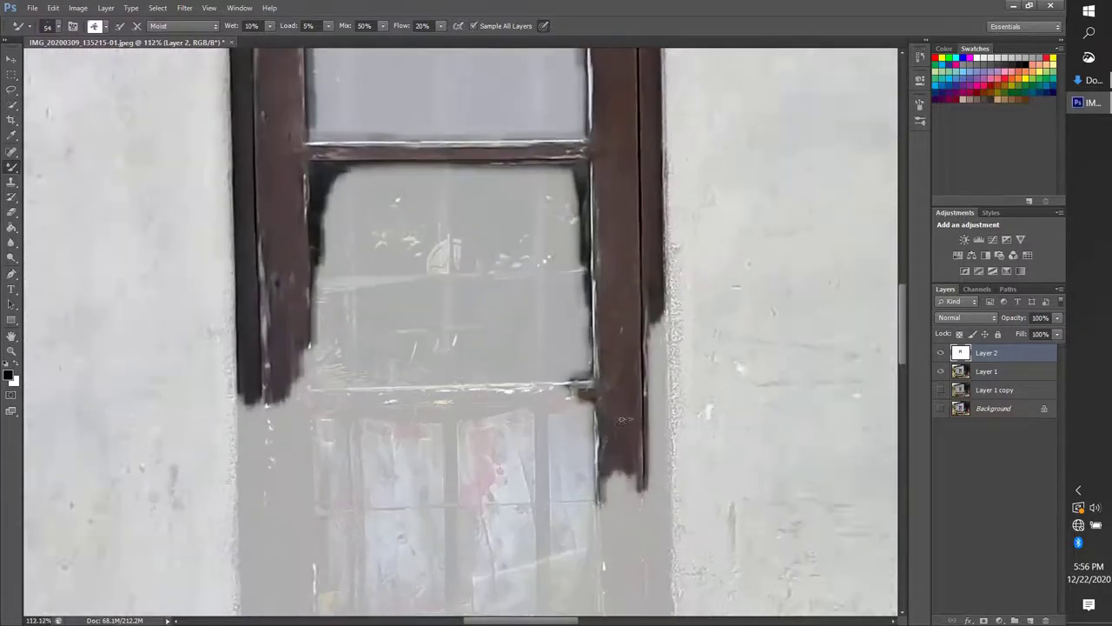
scroll(249, 464, up, 3)
scroll(249, 465, up, 2)
scroll(265, 464, down, 2)
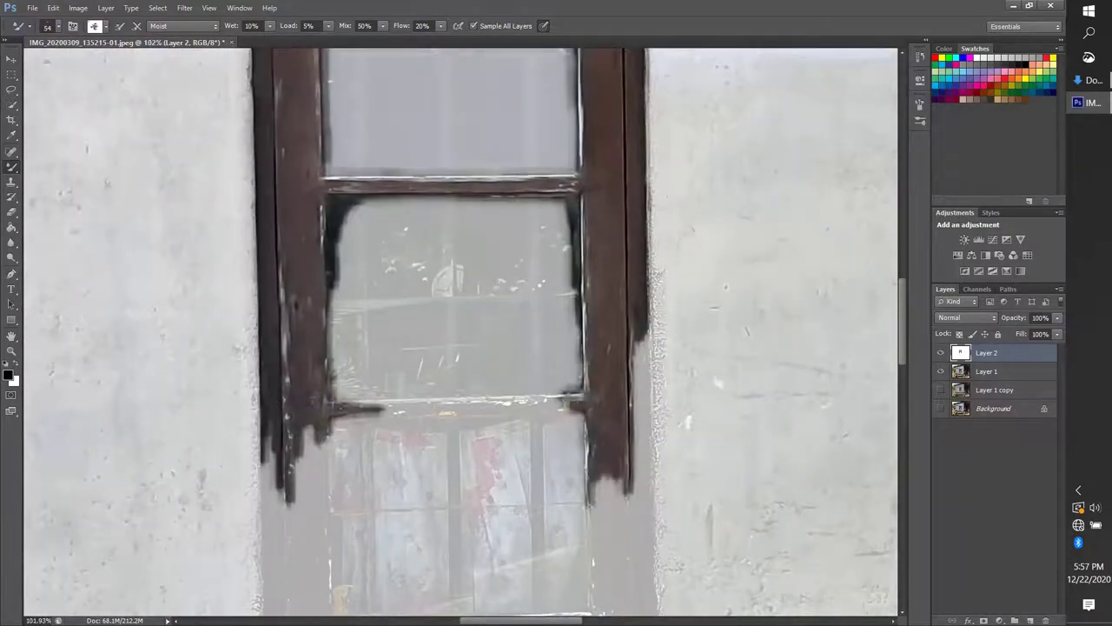
drag(334, 407, 532, 403)
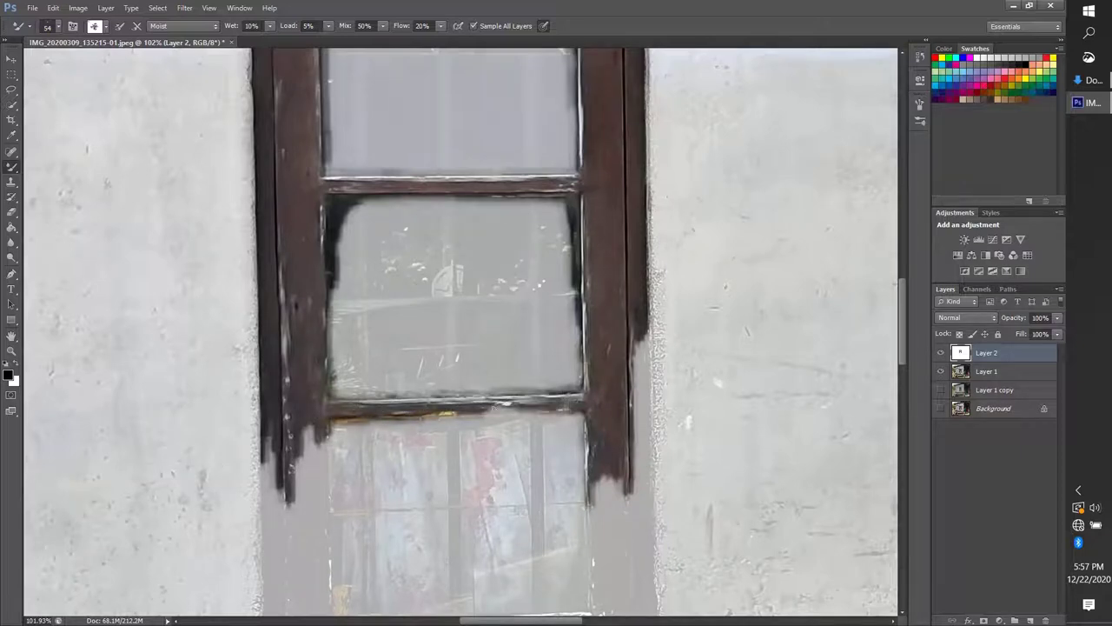
scroll(310, 345, down, 1)
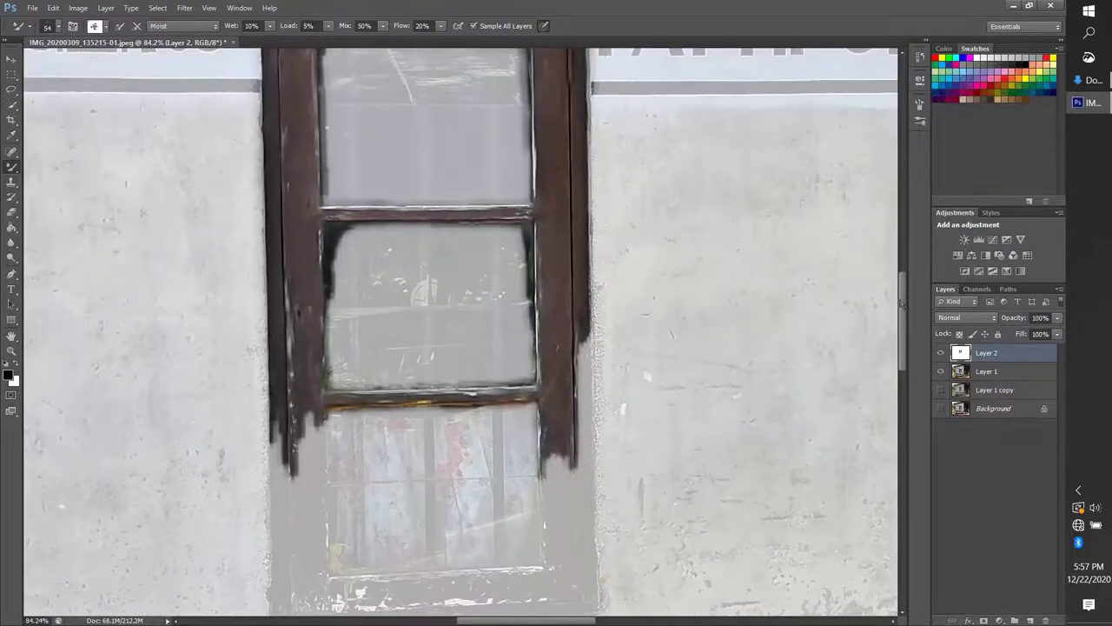
drag(901, 303, 901, 334)
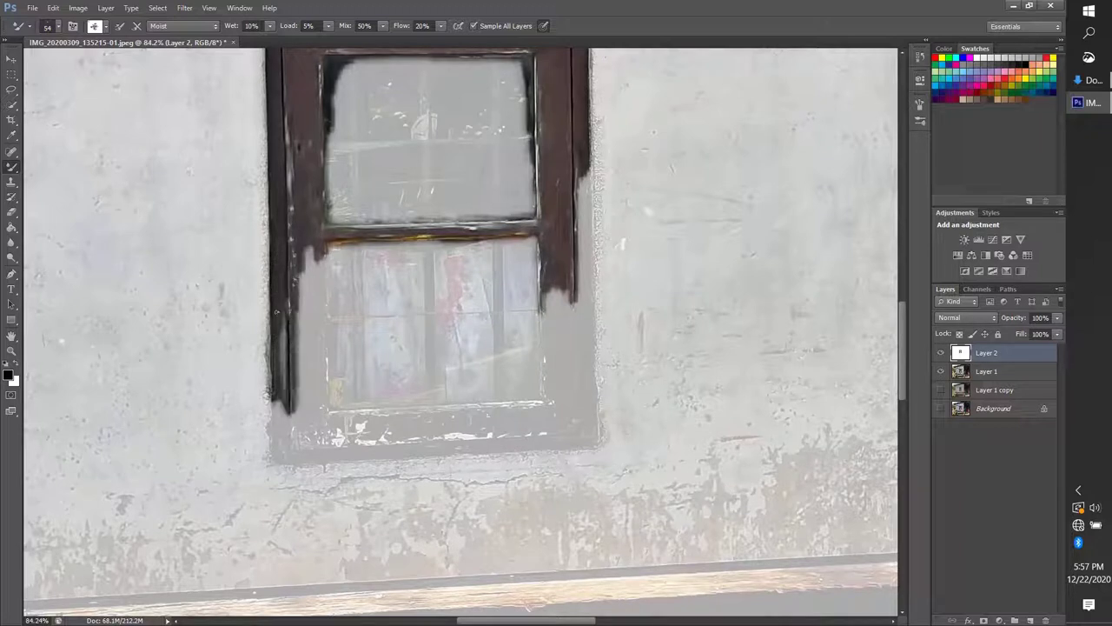
drag(306, 250, 323, 349)
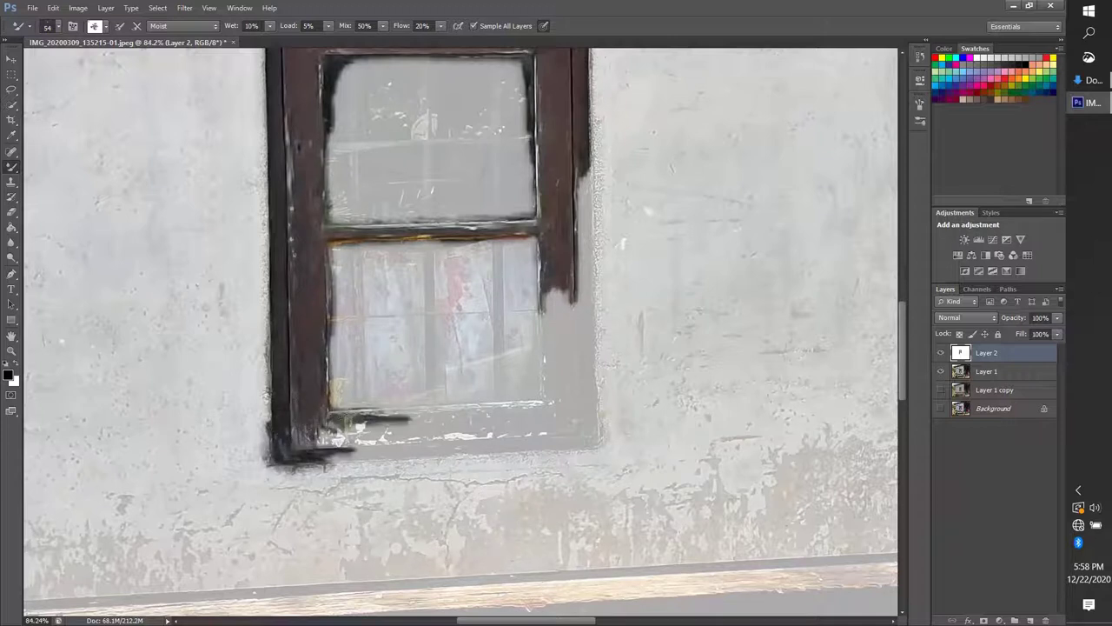
Paint a long dark line along the sill with a dark band beneath it.
scroll(355, 421, up, 3)
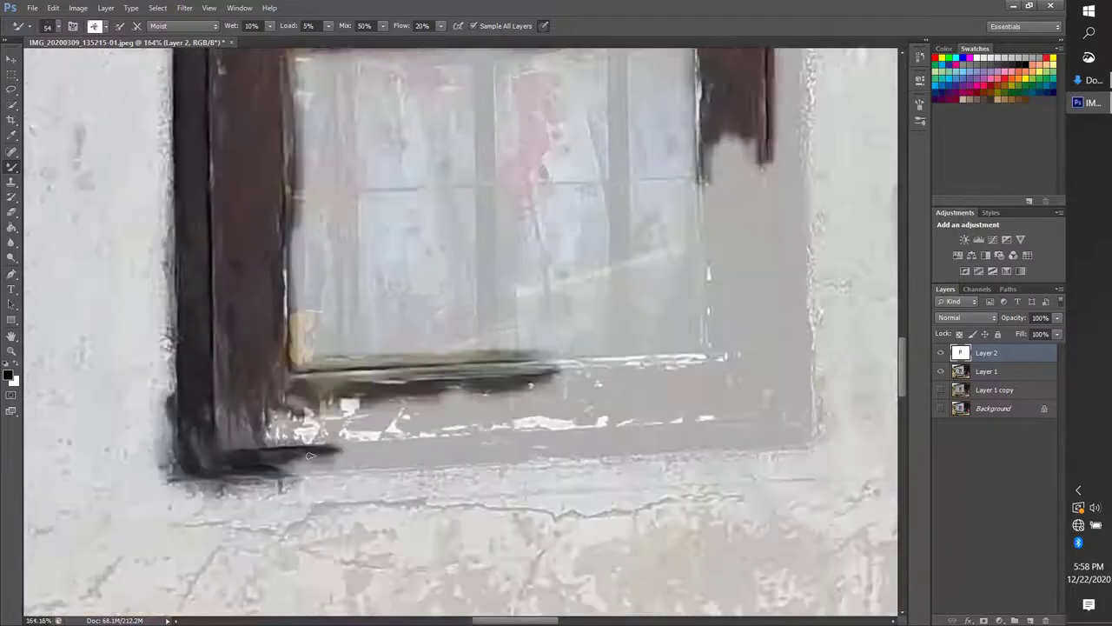
scroll(355, 420, up, 2)
mouse_move(400, 383)
mouse_down()
mouse_move(313, 408)
mouse_move(289, 401)
mouse_move(686, 415)
mouse_move(357, 410)
mouse_move(487, 391)
mouse_up()
mouse_move(556, 373)
mouse_down()
mouse_move(482, 409)
mouse_move(599, 387)
mouse_move(712, 417)
mouse_move(799, 410)
mouse_up()
mouse_move(747, 435)
mouse_down()
mouse_move(356, 447)
mouse_move(278, 465)
mouse_up()
drag(286, 460, 702, 454)
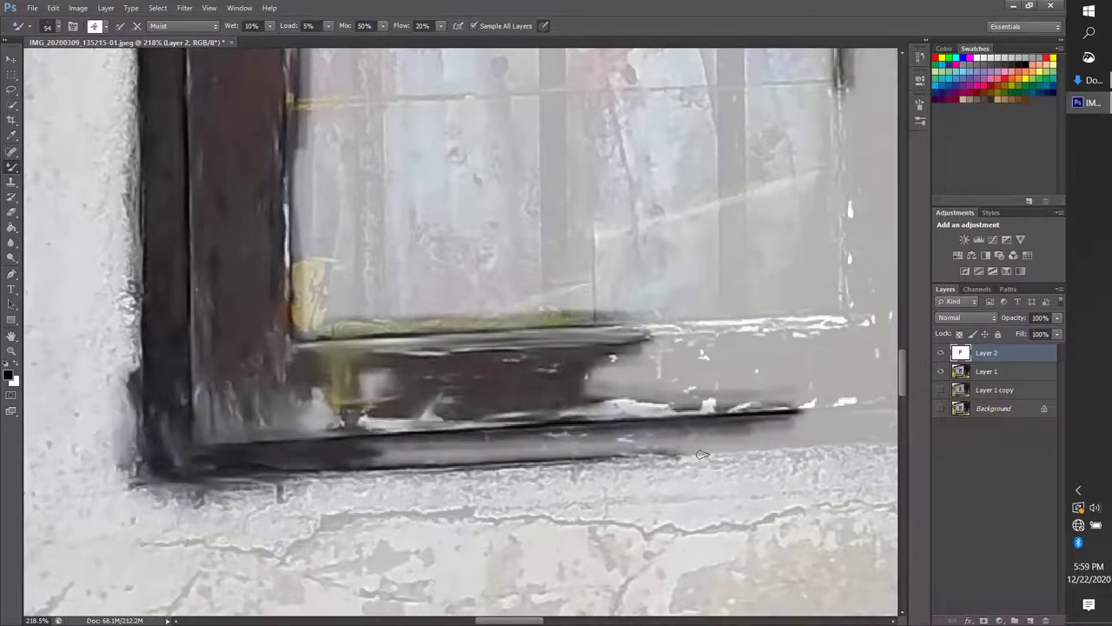
mouse_move(782, 438)
mouse_down()
mouse_move(356, 456)
mouse_move(852, 434)
mouse_up()
Darken the sill top rightward and the frame's lower right corner.
scroll(548, 365, up, 1)
mouse_move(460, 348)
mouse_down()
mouse_move(721, 356)
mouse_move(491, 421)
mouse_move(458, 381)
mouse_up()
mouse_move(557, 417)
mouse_down()
mouse_move(638, 408)
mouse_move(674, 387)
mouse_move(743, 374)
mouse_up()
mouse_move(660, 434)
mouse_down()
mouse_move(764, 439)
mouse_move(661, 469)
mouse_move(869, 365)
mouse_up()
mouse_move(795, 435)
mouse_down()
mouse_move(861, 452)
mouse_move(851, 263)
mouse_move(786, 287)
mouse_move(825, 417)
mouse_up()
mouse_move(804, 348)
mouse_down()
mouse_move(765, 426)
mouse_move(808, 363)
mouse_up()
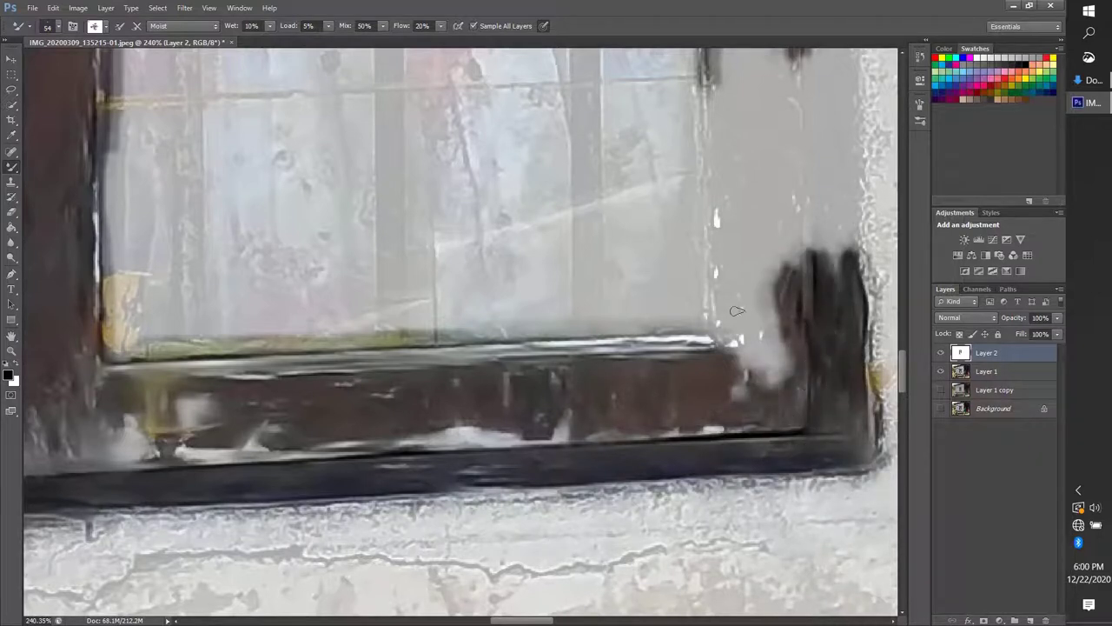
Cover the right frame post and jamb with vertical dark strokes.
drag(736, 311, 708, 218)
drag(708, 286, 747, 382)
drag(764, 287, 738, 391)
drag(804, 269, 805, 96)
drag(830, 278, 834, 126)
drag(856, 261, 860, 147)
drag(708, 52, 708, 278)
drag(730, 79, 742, 234)
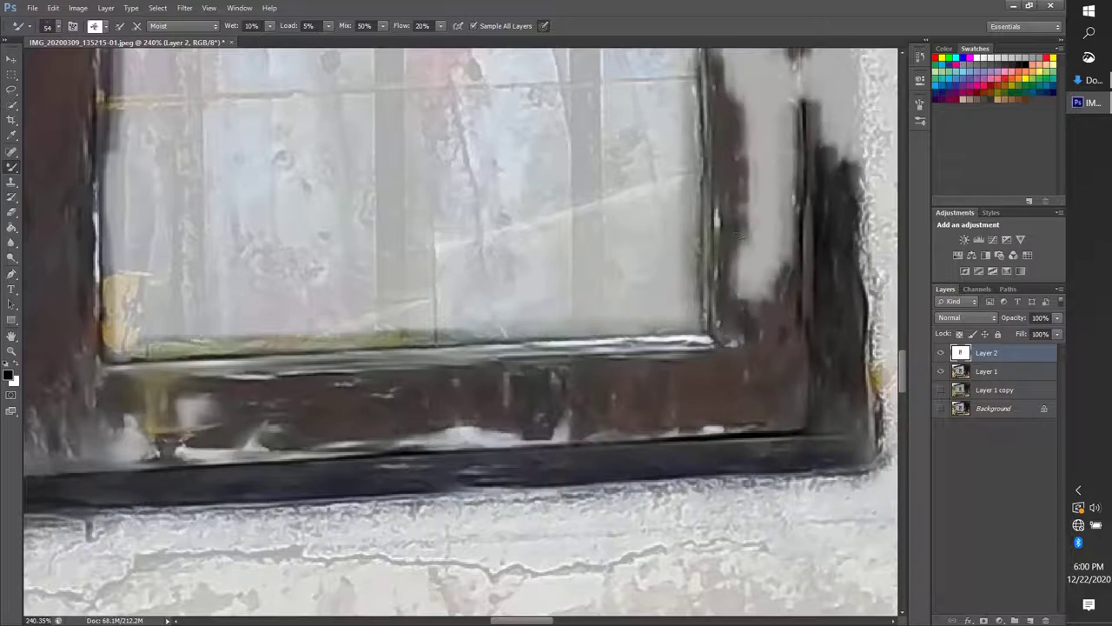
drag(747, 304, 769, 209)
mouse_move(778, 261)
mouse_down()
mouse_move(755, 104)
mouse_move(752, 278)
mouse_up()
Paint over the light patches and strip remaining on the right post.
scroll(751, 278, up, 5)
scroll(782, 348, up, 1)
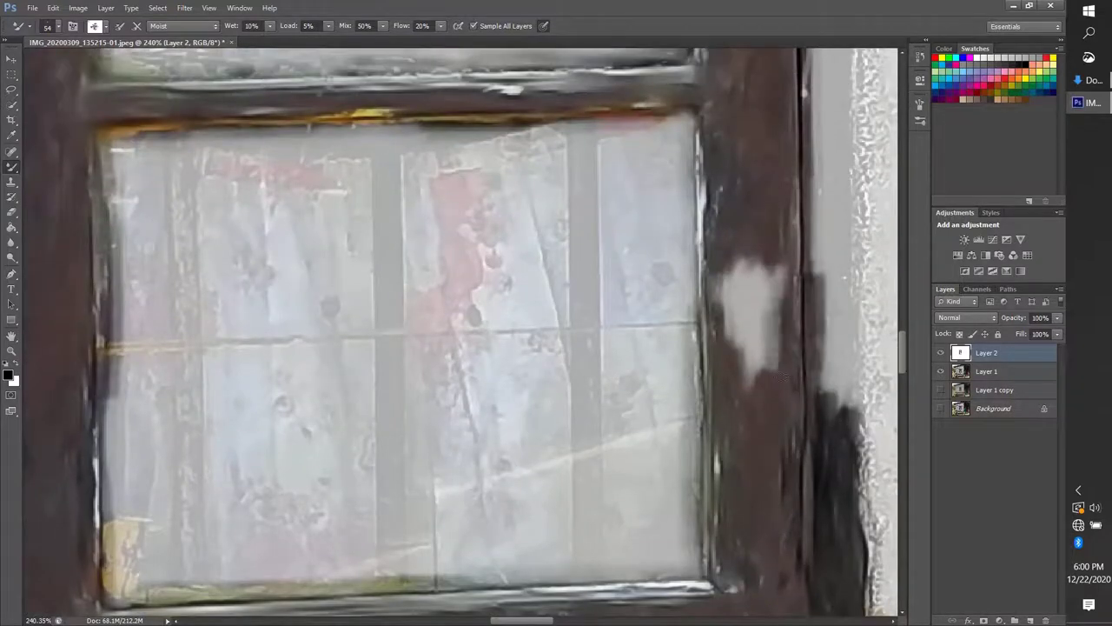
mouse_move(756, 382)
mouse_down()
mouse_move(747, 287)
mouse_move(764, 261)
mouse_up()
scroll(365, 555, down, 3)
scroll(365, 554, up, 2)
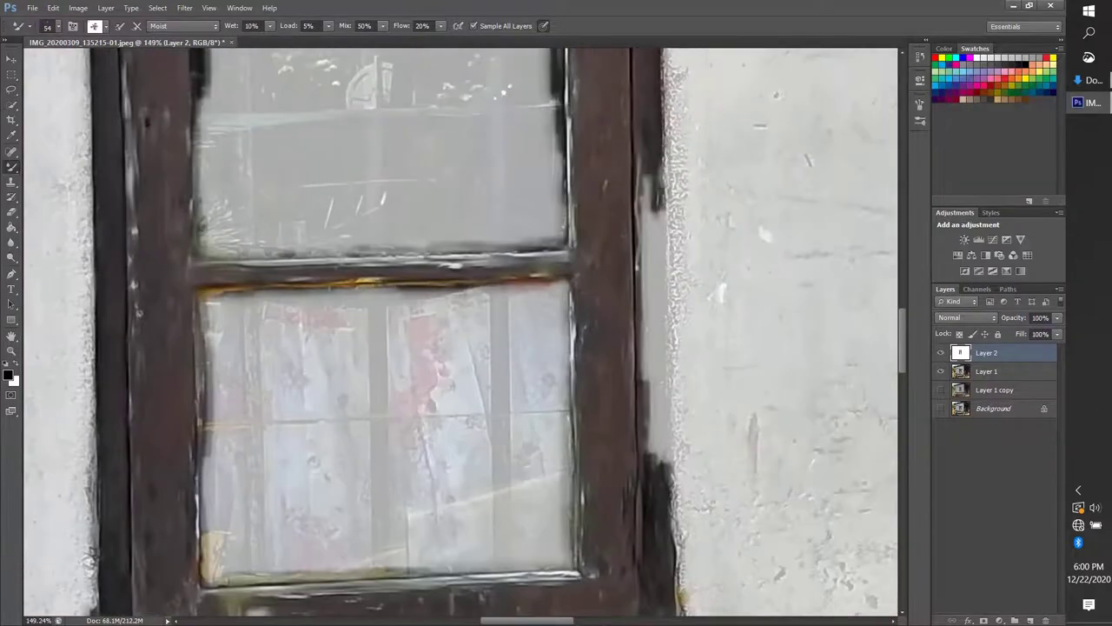
mouse_move(651, 213)
mouse_down()
mouse_move(656, 407)
mouse_move(660, 221)
mouse_up()
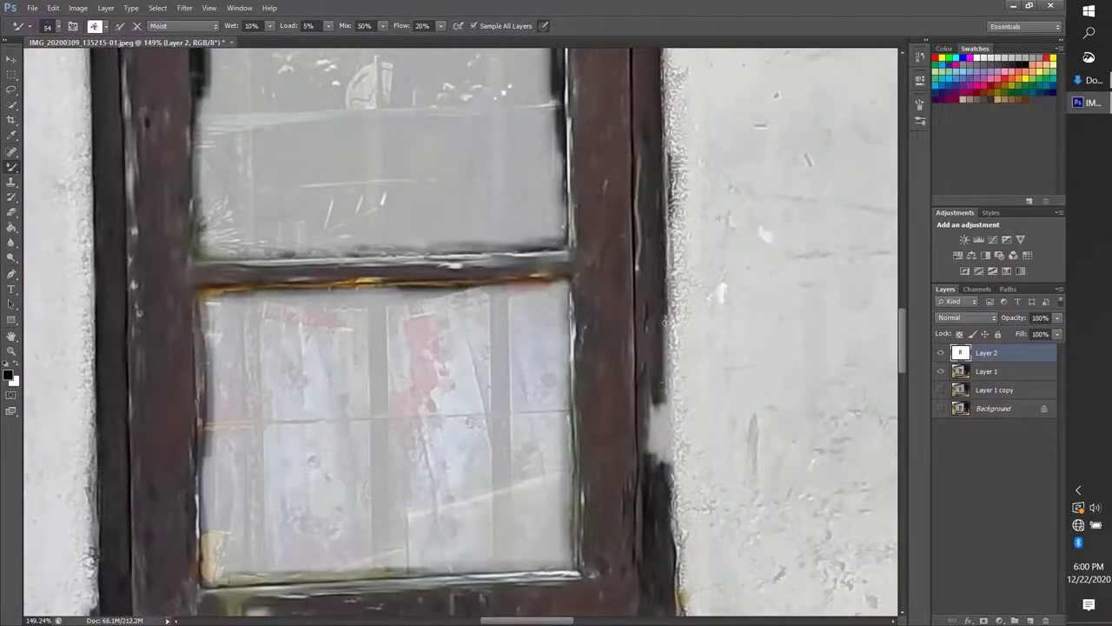
drag(660, 312, 650, 468)
scroll(648, 466, down, 3)
scroll(513, 104, up, 2)
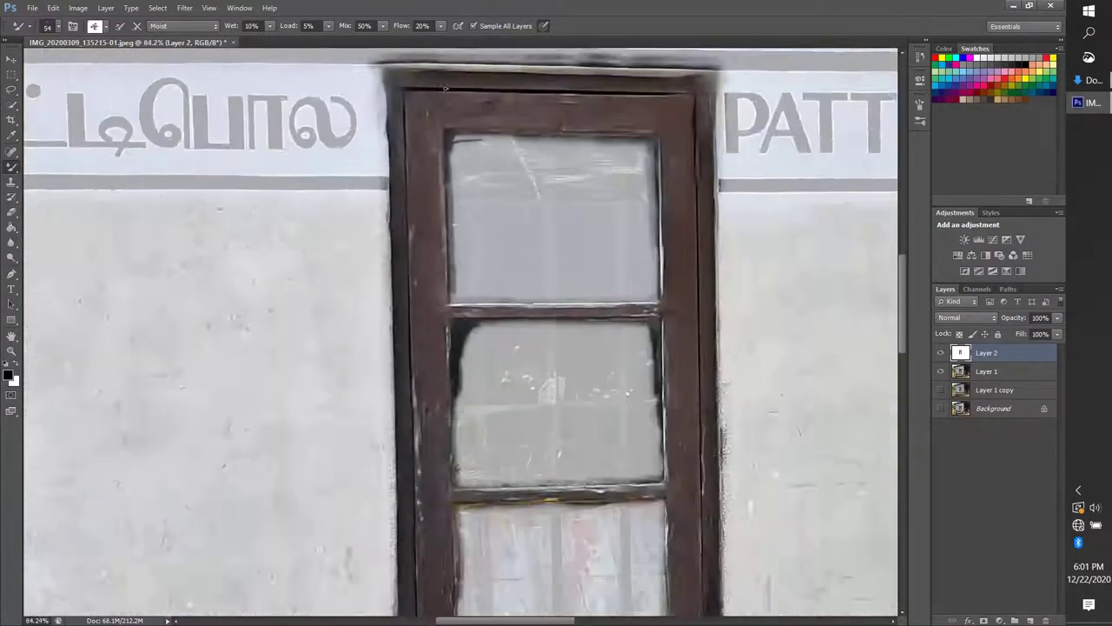
scroll(434, 260, up, 3)
Paint dark strokes along the pane's rails, mullion and left side.
drag(416, 232, 769, 240)
mouse_move(415, 233)
mouse_down()
mouse_move(439, 382)
mouse_move(487, 365)
mouse_up()
mouse_move(491, 243)
mouse_down()
mouse_move(495, 448)
mouse_move(499, 395)
mouse_up()
drag(452, 352, 456, 439)
scroll(407, 400, down, 2)
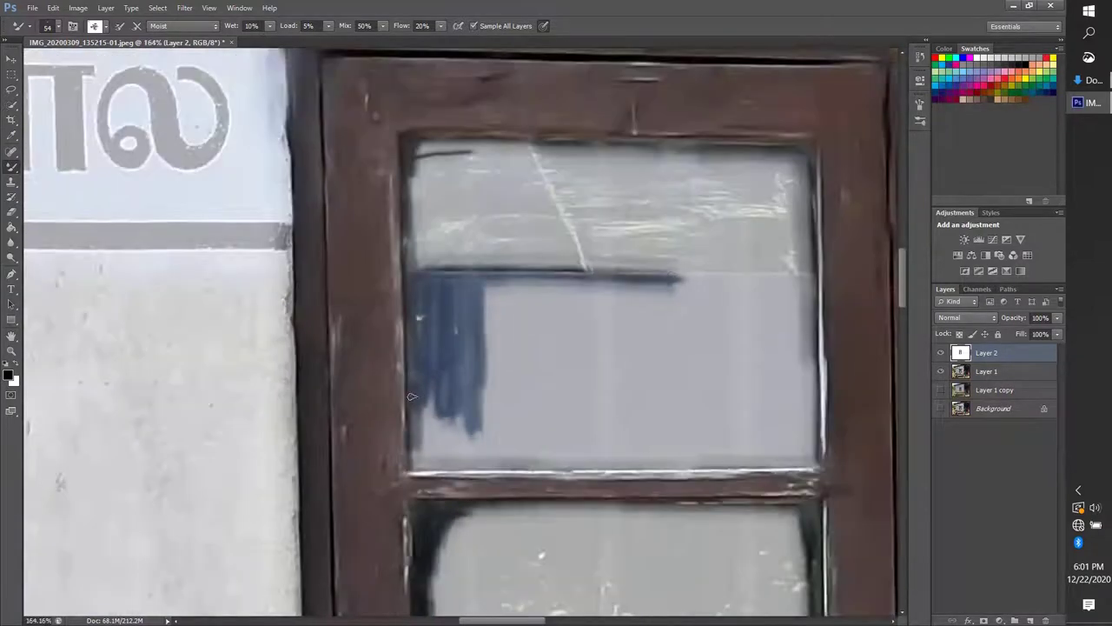
drag(673, 276, 817, 276)
mouse_move(600, 280)
mouse_down()
mouse_move(599, 469)
mouse_move(413, 460)
mouse_up()
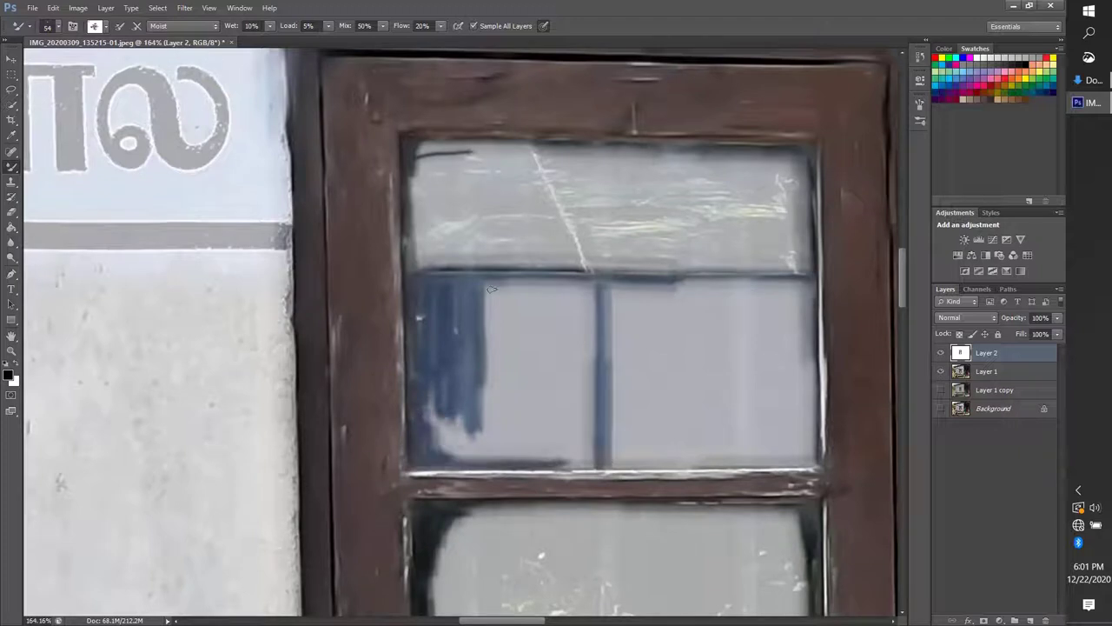
drag(491, 289, 485, 431)
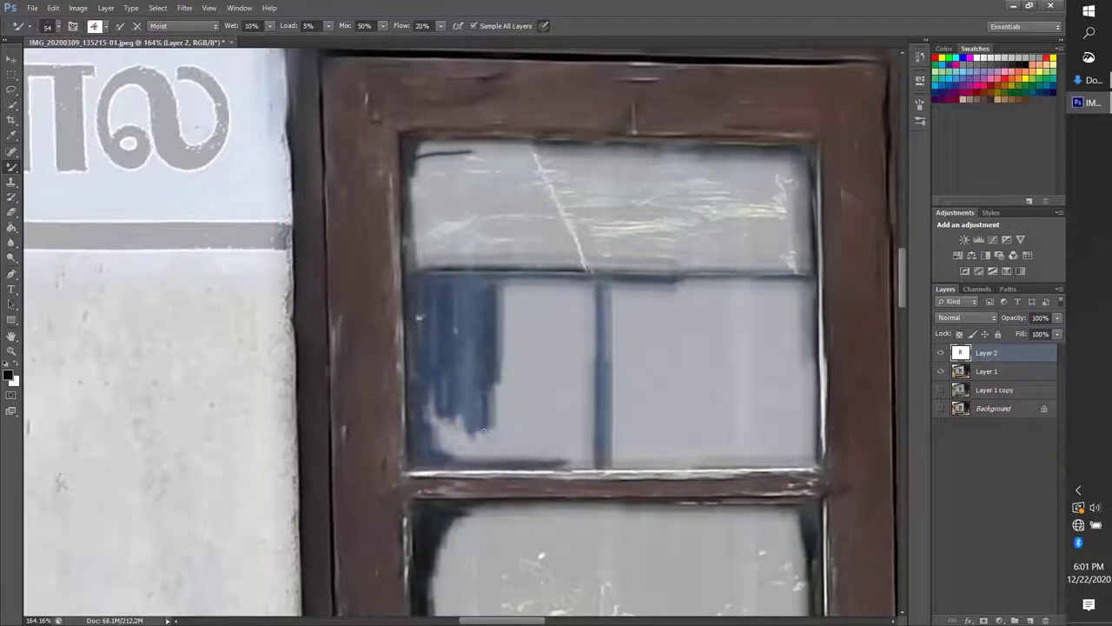
Toggle Layer 2 to compare with the photo, then fill beside the mullion with dark blue.
click(940, 352)
mouse_move(504, 282)
mouse_down()
mouse_move(565, 282)
mouse_move(596, 400)
mouse_up()
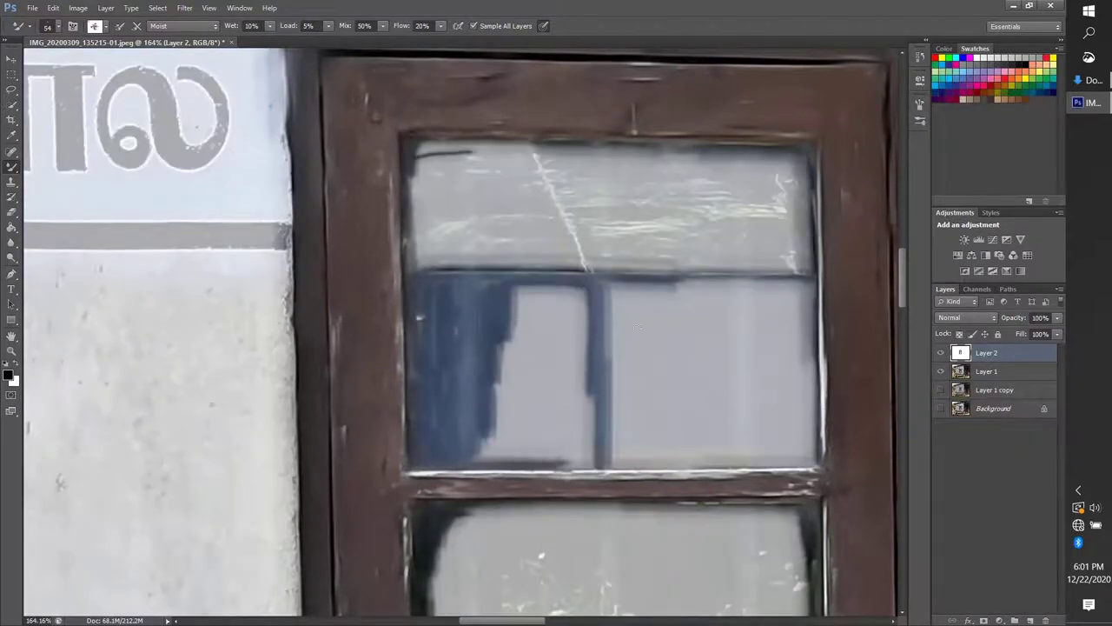
mouse_move(519, 339)
mouse_down()
mouse_move(537, 410)
mouse_move(486, 460)
mouse_up()
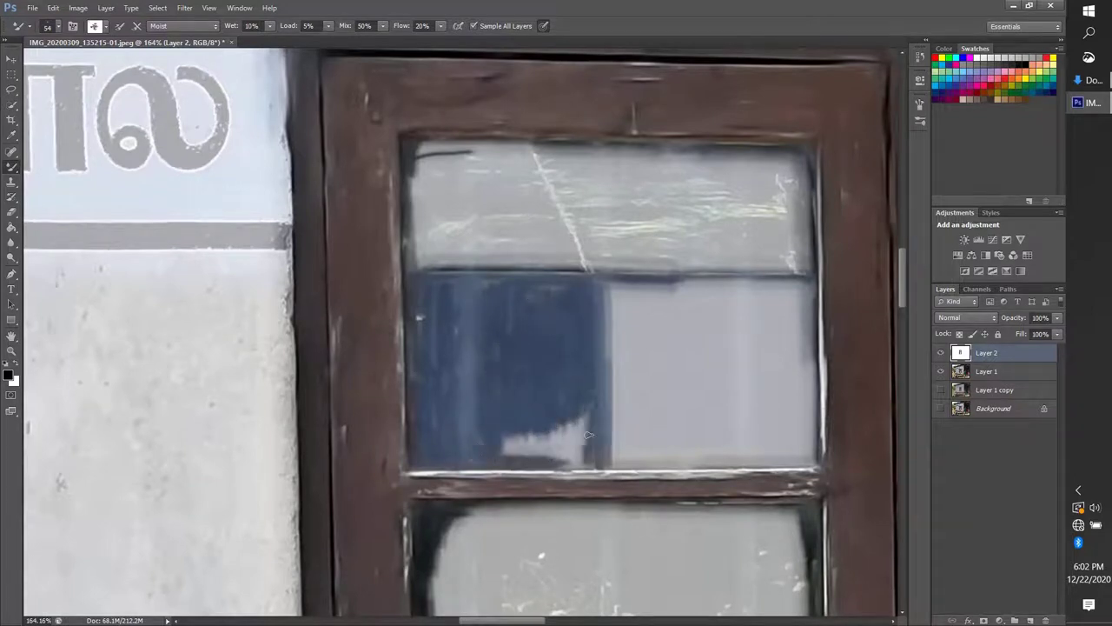
mouse_move(612, 461)
mouse_down()
mouse_move(748, 461)
mouse_move(623, 282)
mouse_move(630, 455)
mouse_up()
Carry the dark blue across the pane, covering the light strip on the right.
drag(643, 285, 657, 457)
drag(657, 323, 653, 457)
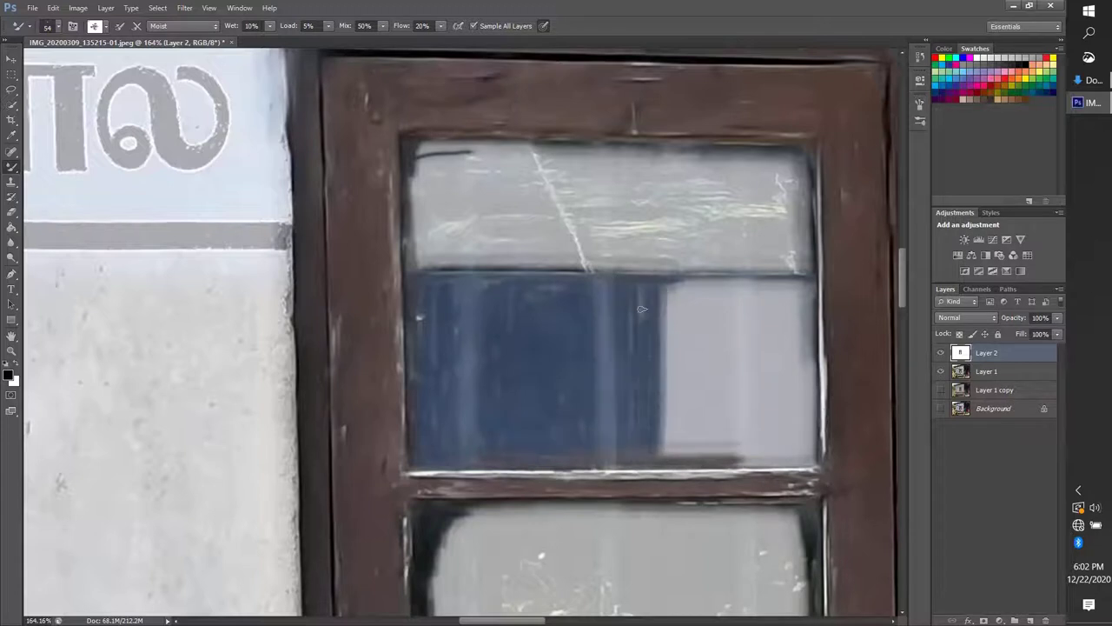
mouse_move(683, 282)
mouse_down()
mouse_move(686, 457)
mouse_move(669, 457)
mouse_up()
mouse_move(801, 280)
mouse_down()
mouse_move(801, 396)
mouse_move(730, 461)
mouse_move(797, 460)
mouse_move(784, 443)
mouse_move(777, 324)
mouse_move(778, 457)
mouse_up()
mouse_move(757, 276)
mouse_down()
mouse_move(756, 459)
mouse_move(724, 459)
mouse_up()
mouse_move(721, 278)
mouse_down()
mouse_move(719, 457)
mouse_move(706, 457)
mouse_up()
drag(702, 274, 701, 393)
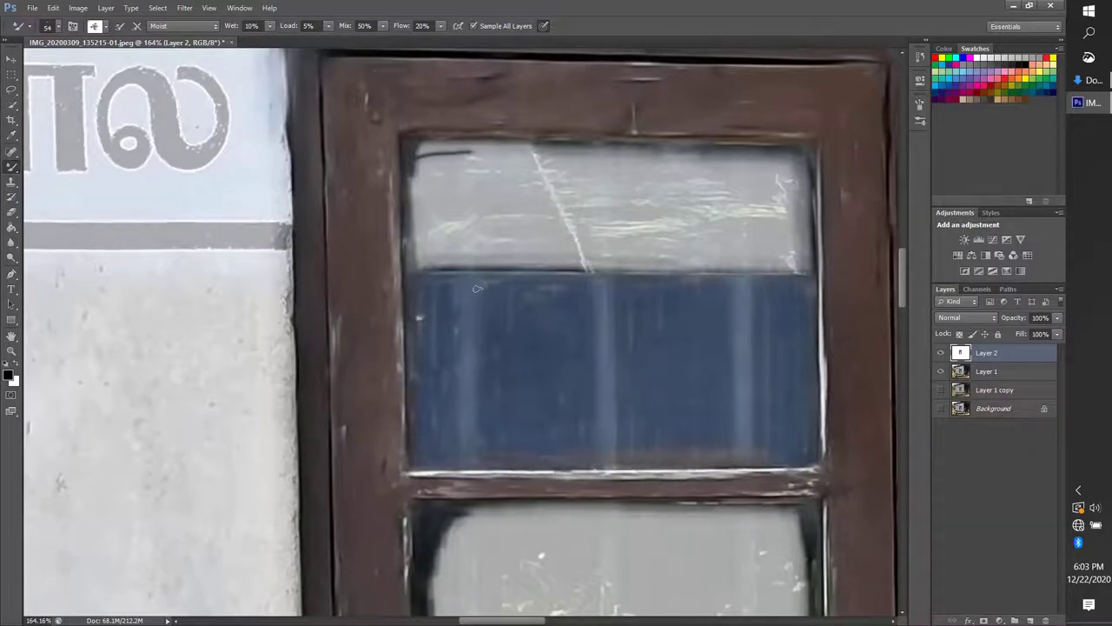
Smear dark tree colours across the top pane and add dark vertical strokes below.
mouse_move(426, 144)
mouse_down()
mouse_move(531, 146)
mouse_move(421, 256)
mouse_move(808, 266)
mouse_up()
mouse_move(591, 267)
mouse_down()
mouse_move(525, 145)
mouse_move(589, 266)
mouse_up()
drag(520, 153, 554, 261)
drag(451, 222, 437, 173)
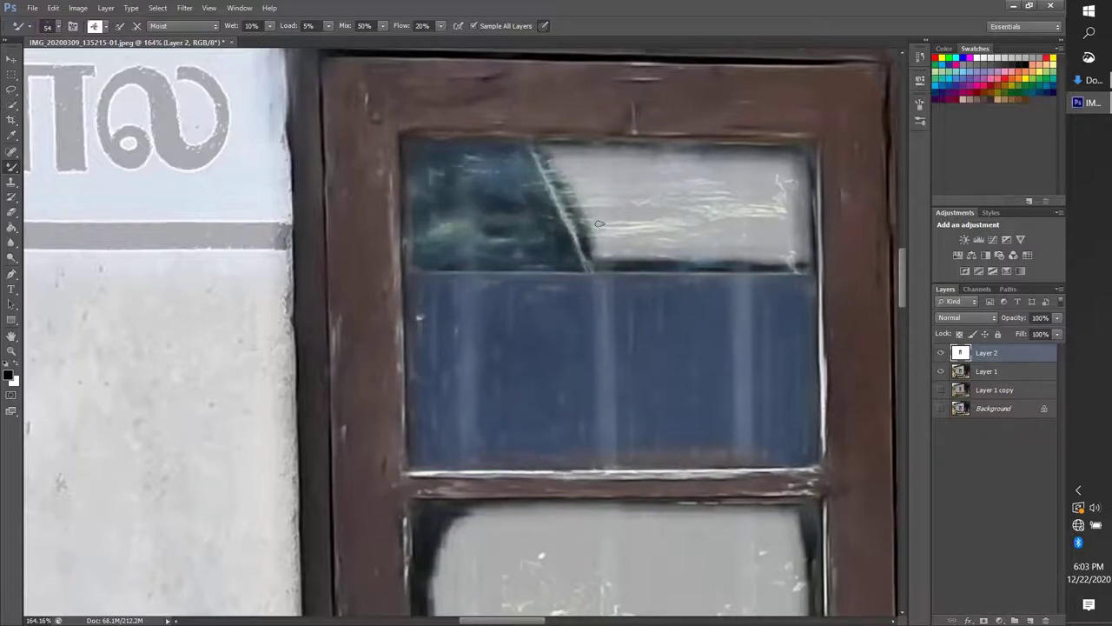
mouse_move(599, 224)
mouse_down()
mouse_move(705, 238)
mouse_move(553, 162)
mouse_up()
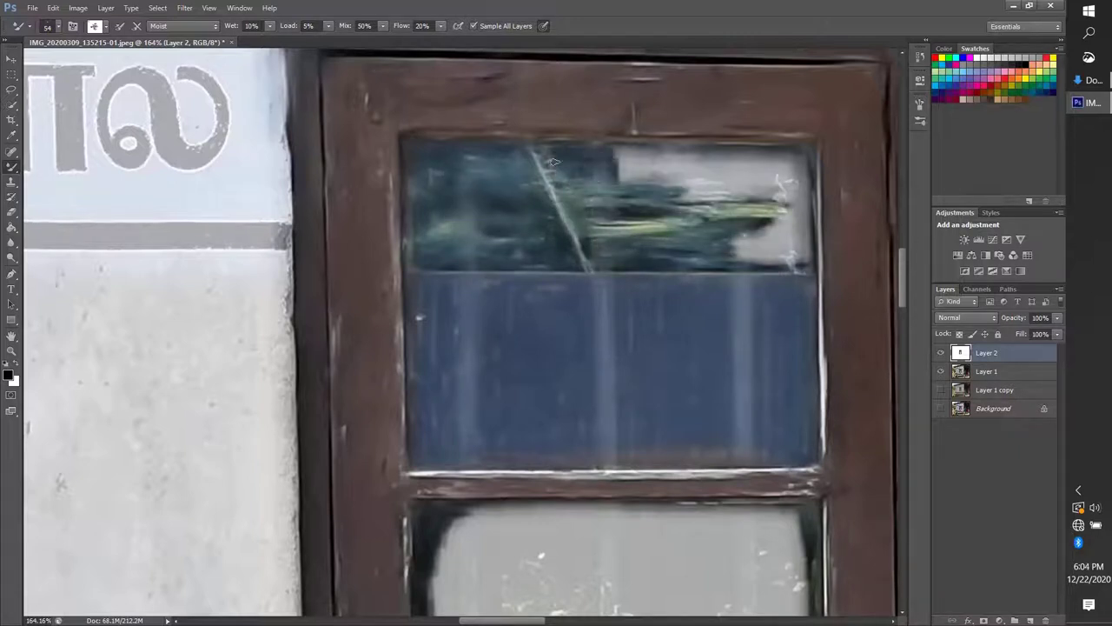
drag(738, 230, 791, 243)
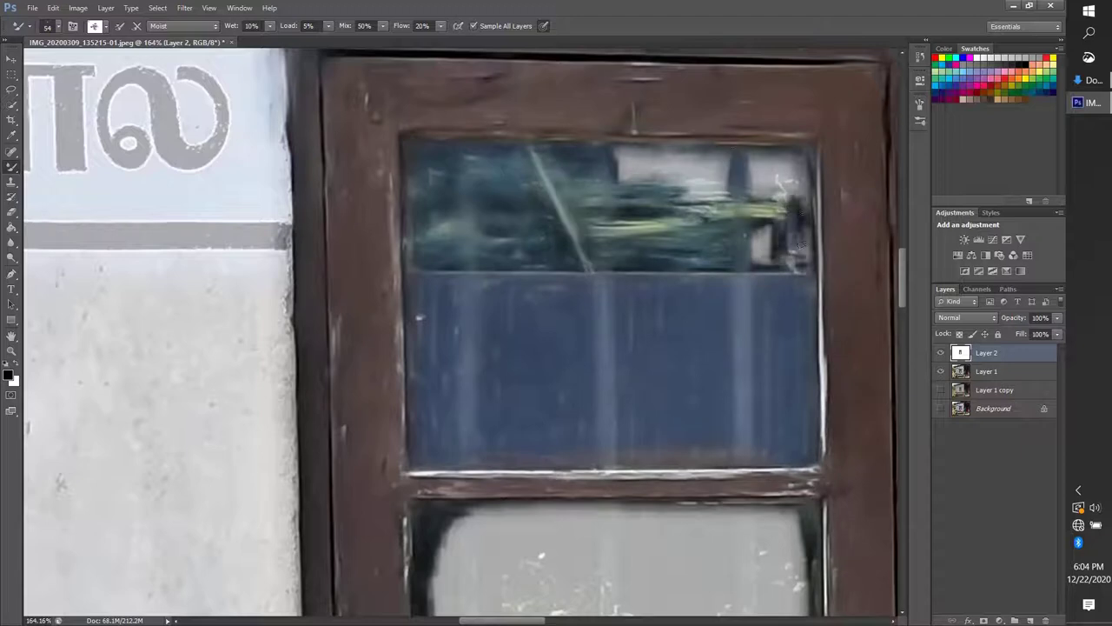
mouse_move(772, 187)
mouse_down()
mouse_move(629, 180)
mouse_move(710, 184)
mouse_up()
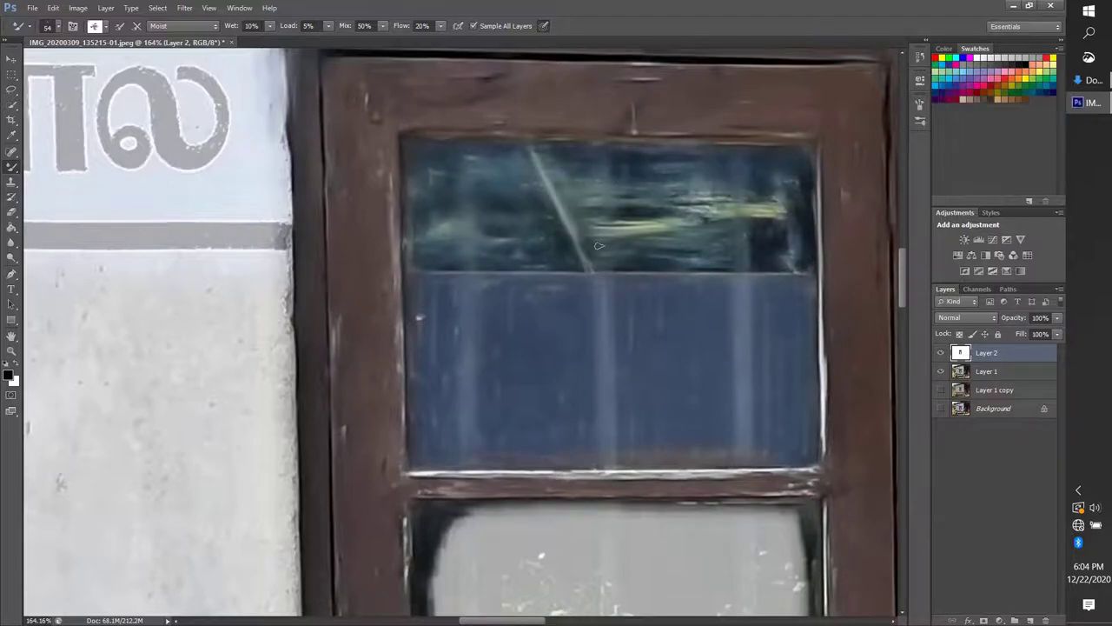
drag(598, 565, 512, 244)
drag(369, 184, 371, 348)
Paint dark vertical bars, the latch and the top-left edge onto the middle window pane.
drag(509, 179, 511, 340)
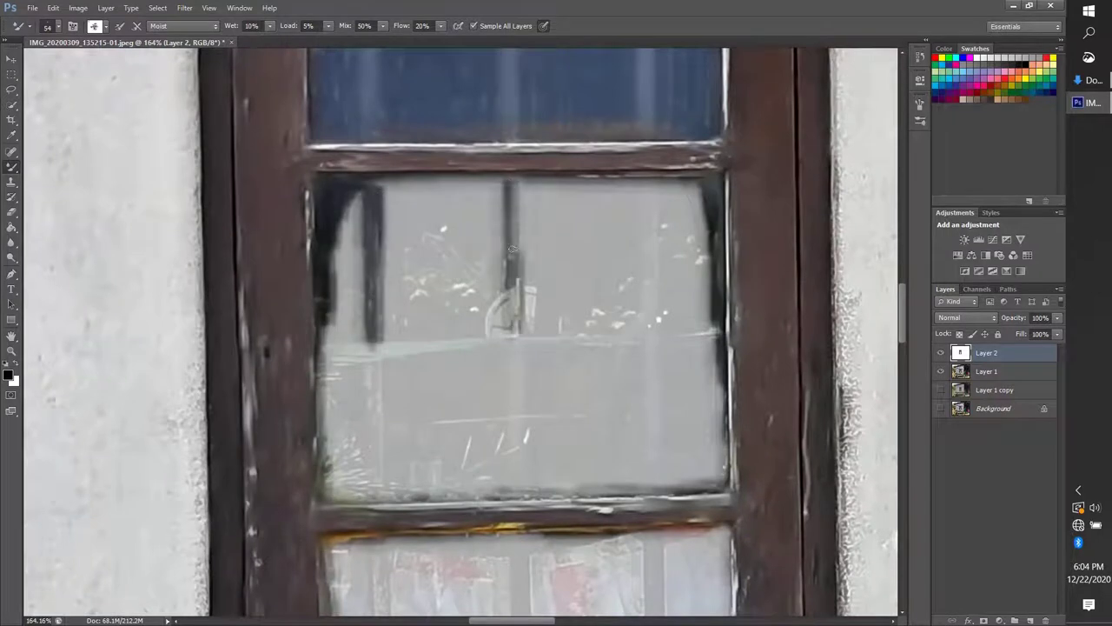
drag(512, 249, 509, 335)
mouse_move(518, 286)
mouse_down()
mouse_move(537, 326)
mouse_move(487, 339)
mouse_up()
mouse_move(647, 334)
mouse_down()
mouse_move(644, 189)
mouse_move(647, 334)
mouse_up()
mouse_move(511, 184)
mouse_down()
mouse_move(382, 187)
mouse_move(346, 261)
mouse_move(335, 337)
mouse_move(391, 196)
mouse_move(425, 339)
mouse_move(488, 263)
mouse_move(435, 196)
mouse_move(461, 322)
mouse_move(432, 292)
mouse_move(451, 255)
mouse_up()
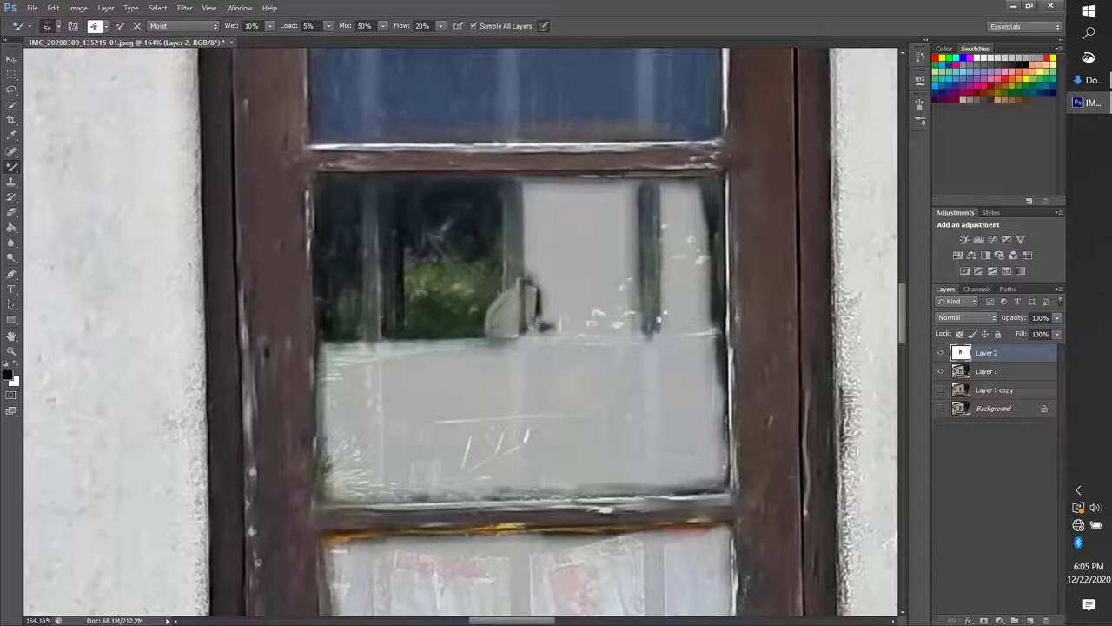
Cover the pane's remaining grey areas and light patches with dark paint.
mouse_move(604, 184)
mouse_down()
mouse_move(526, 222)
mouse_move(612, 191)
mouse_move(622, 261)
mouse_move(556, 248)
mouse_move(586, 234)
mouse_move(535, 278)
mouse_move(626, 265)
mouse_move(558, 322)
mouse_move(631, 314)
mouse_up()
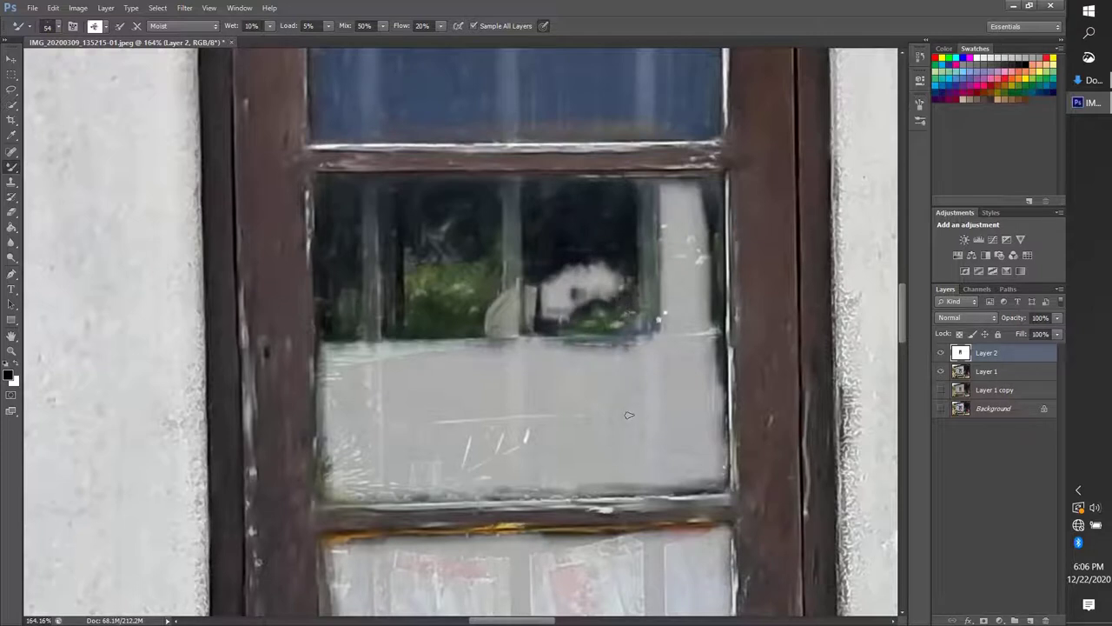
mouse_move(587, 278)
mouse_down()
mouse_move(548, 314)
mouse_move(598, 272)
mouse_up()
mouse_move(708, 187)
mouse_down()
mouse_move(673, 204)
mouse_move(695, 243)
mouse_move(669, 274)
mouse_move(704, 327)
mouse_move(686, 295)
mouse_move(690, 270)
mouse_up()
scroll(608, 287, down, 1)
scroll(564, 261, down, 1)
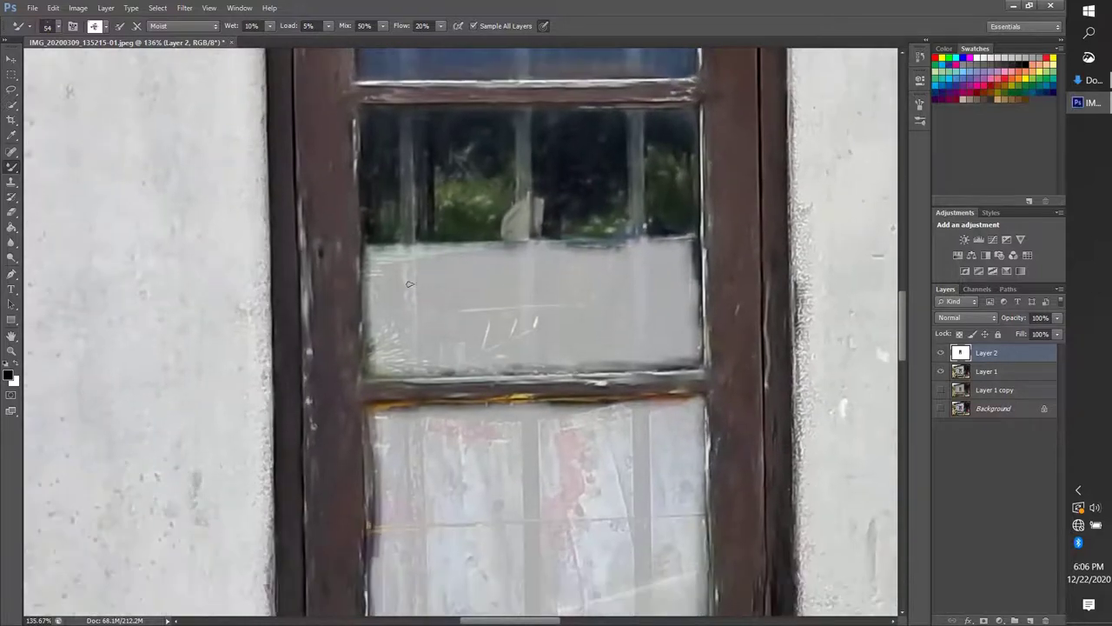
Extend dark mullions down over the white panel and add dark reflection strokes across it.
drag(404, 246, 406, 374)
drag(528, 247, 527, 369)
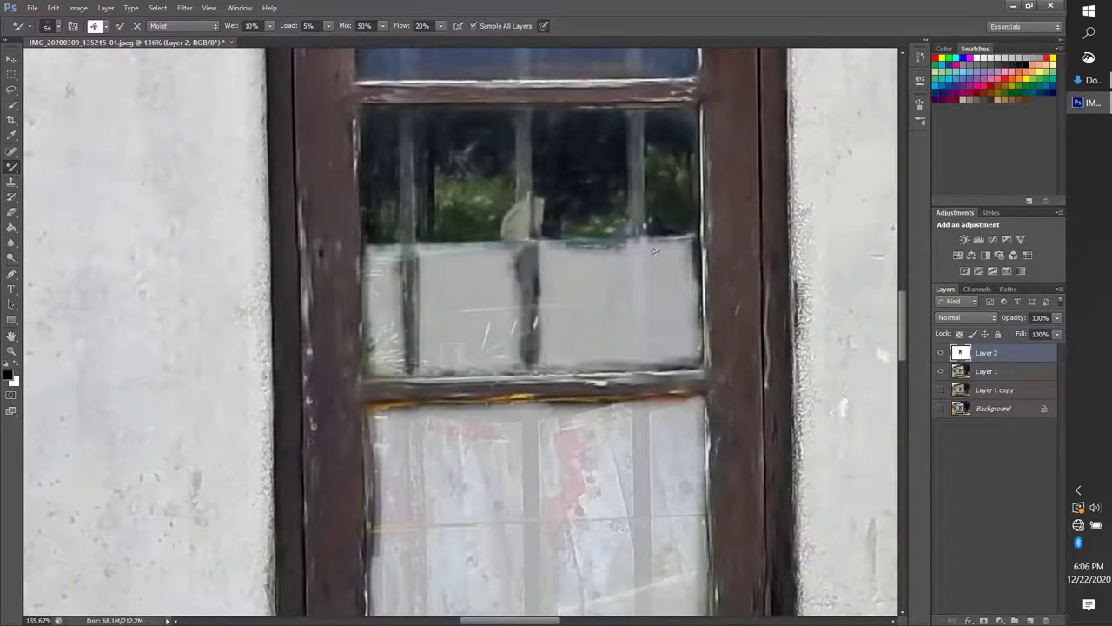
mouse_move(643, 238)
mouse_down()
mouse_move(641, 369)
mouse_move(639, 237)
mouse_up()
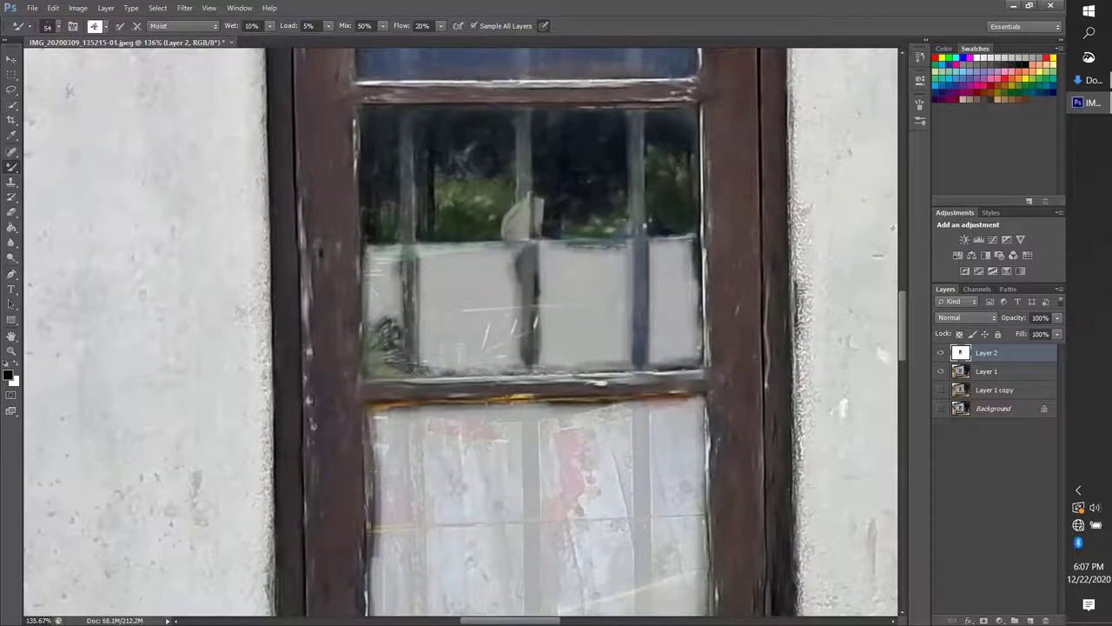
drag(387, 252, 495, 248)
drag(388, 261, 396, 321)
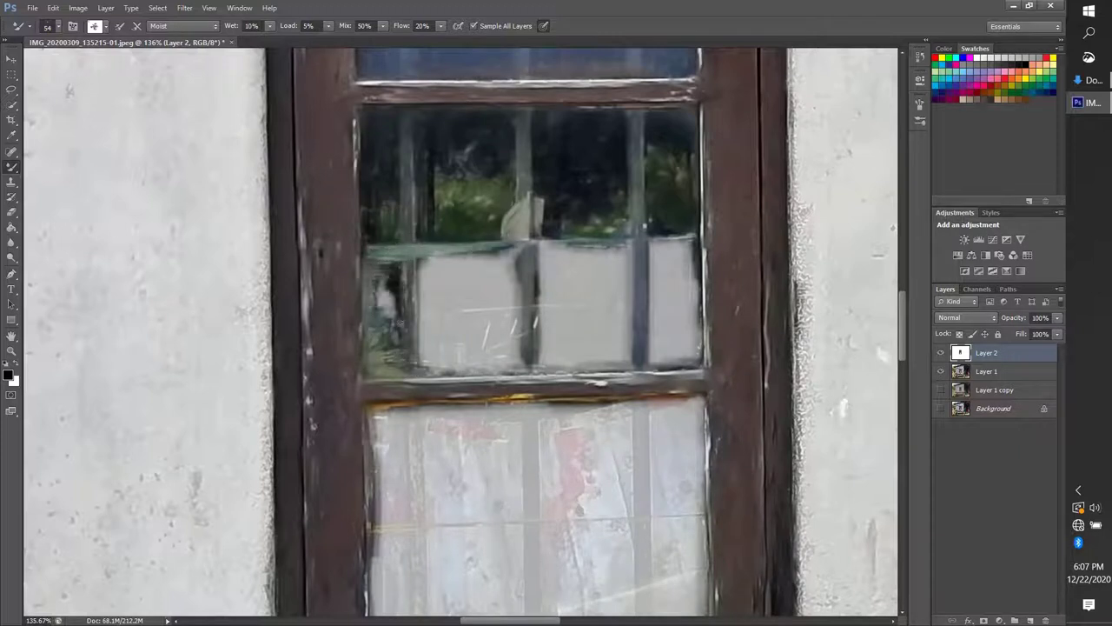
mouse_move(438, 284)
mouse_down()
mouse_move(519, 306)
mouse_move(632, 306)
mouse_up()
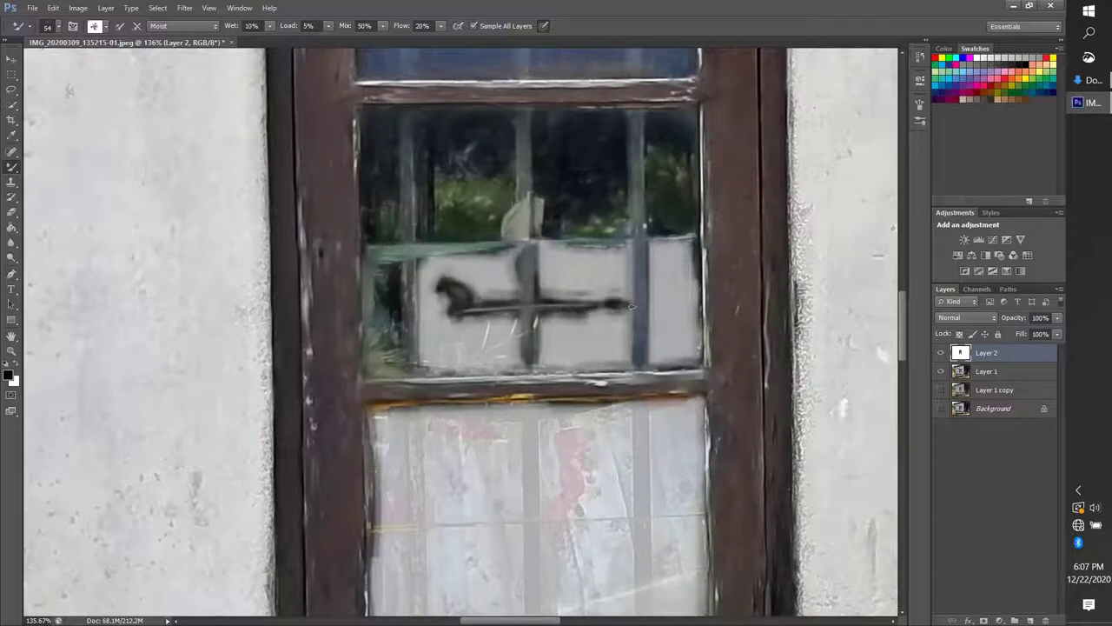
drag(430, 303, 501, 254)
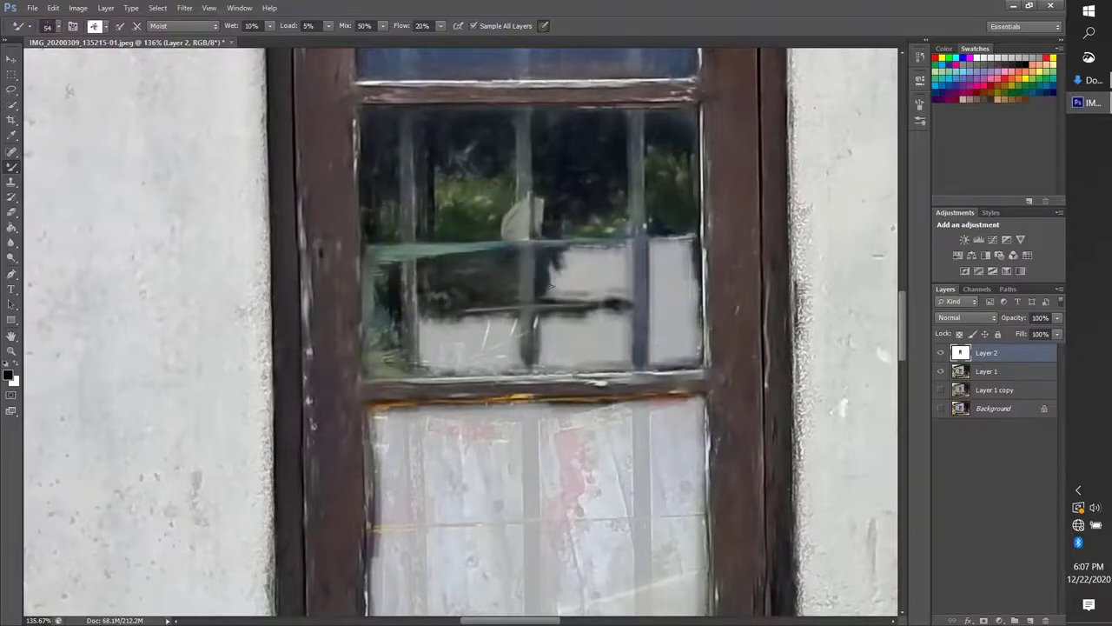
Add small dark strokes in the pane's lower-left area.
scroll(549, 287, down, 5)
scroll(549, 287, up, 8)
drag(417, 348, 313, 335)
mouse_move(312, 382)
mouse_down()
mouse_move(394, 402)
mouse_move(443, 374)
mouse_up()
Zoom out and smudge darker strokes into the lower-left window pane.
scroll(443, 374, down, 4)
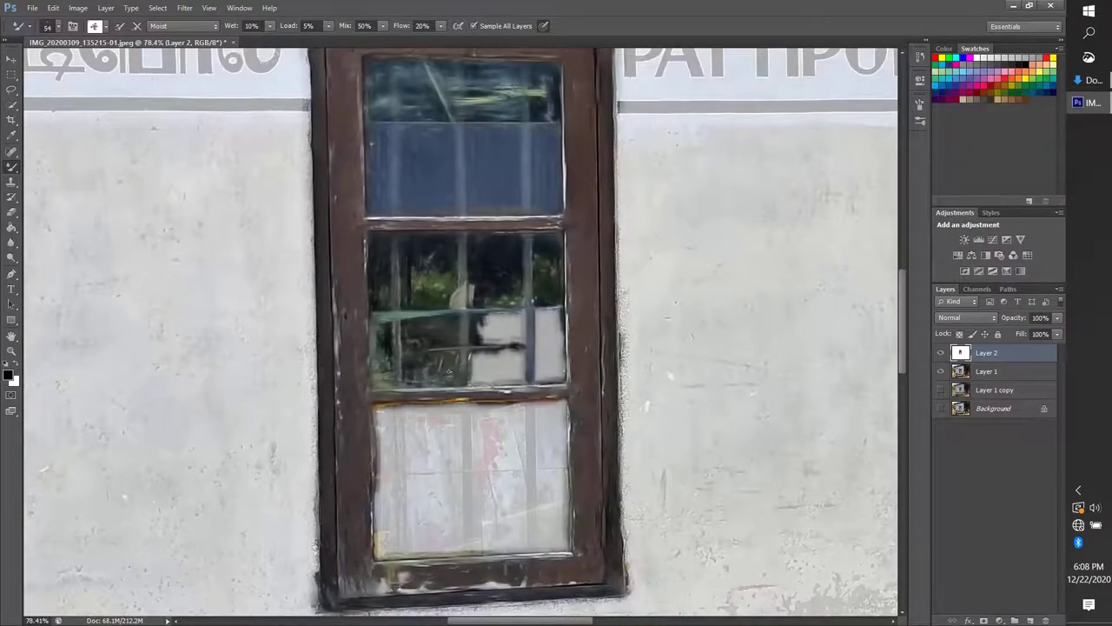
scroll(513, 380, down, 1)
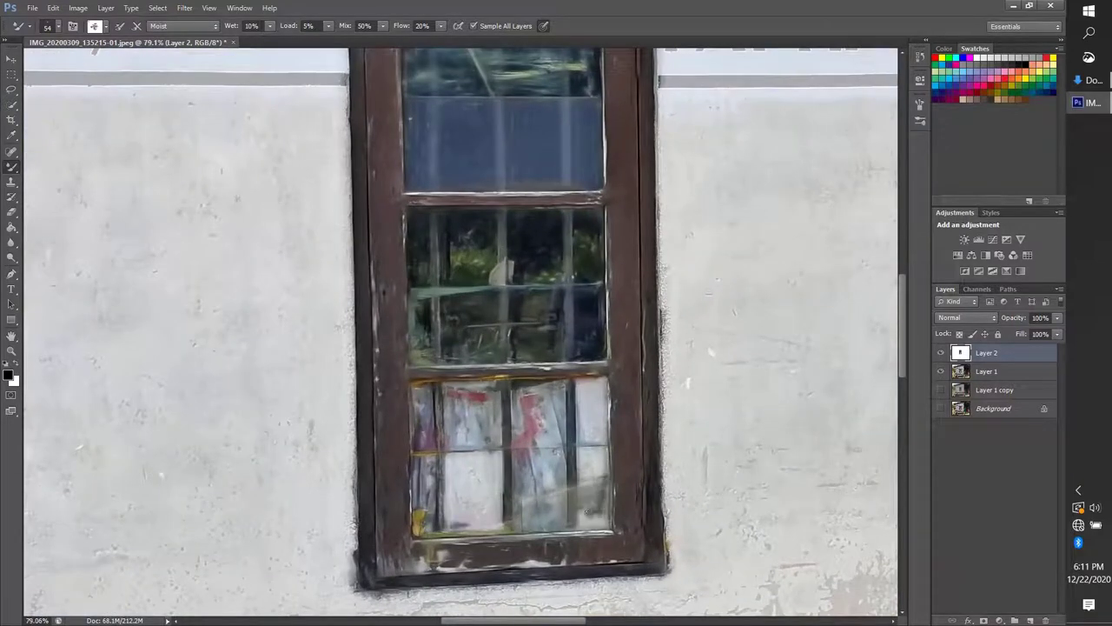
drag(450, 518, 497, 482)
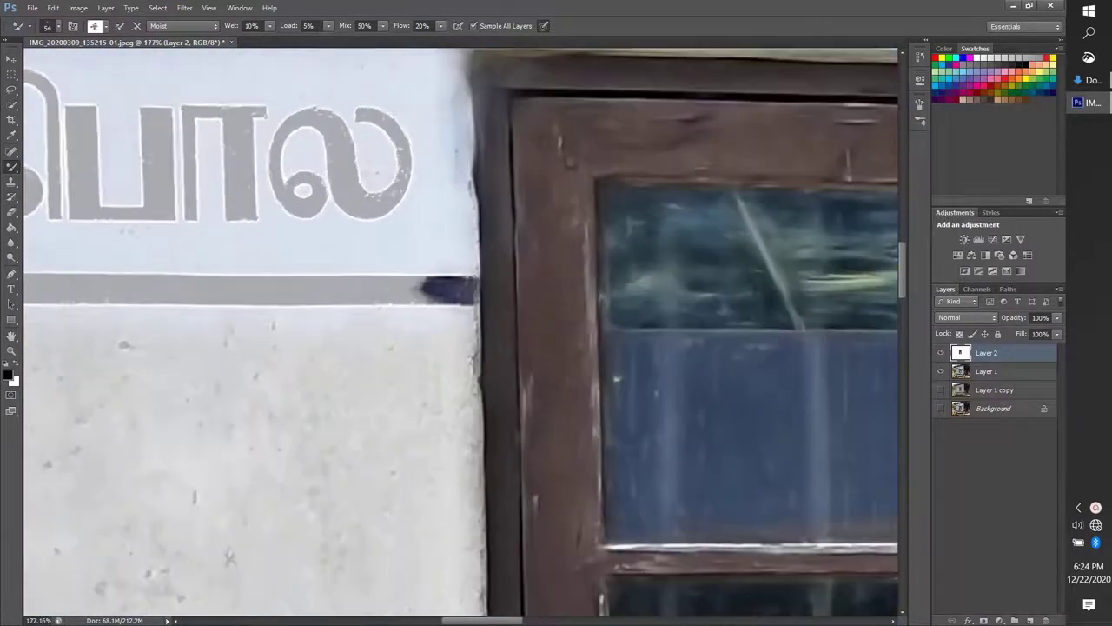
Paint the grey bands above and below the Tamil lettering navy and blend light blue around it.
drag(469, 289, 35, 291)
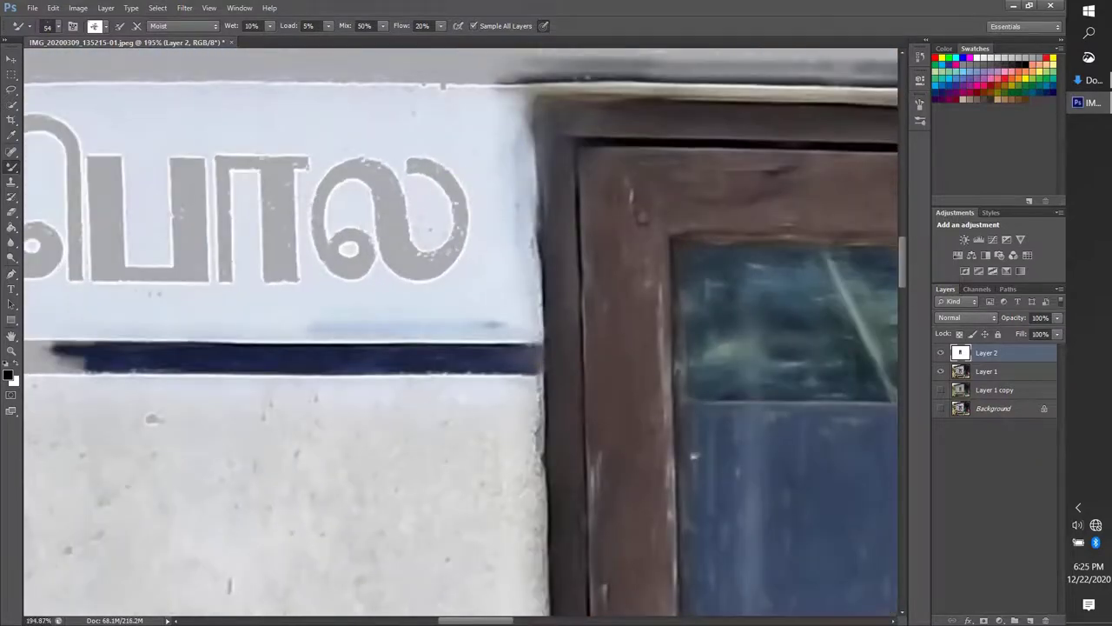
mouse_move(513, 78)
mouse_down()
mouse_move(356, 74)
mouse_move(669, 69)
mouse_move(452, 73)
mouse_up()
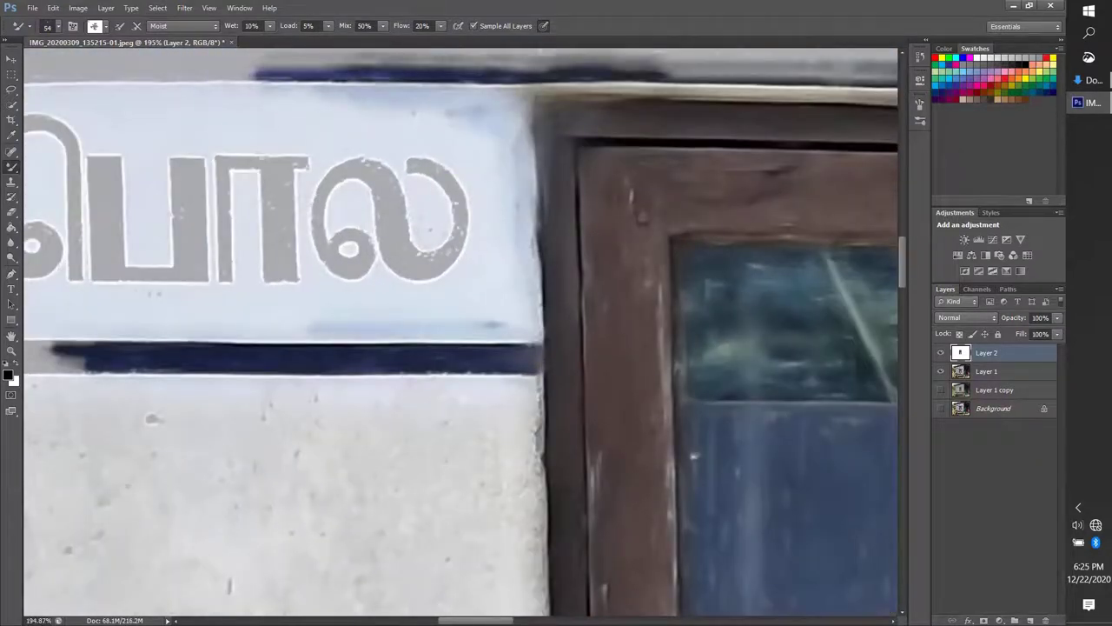
mouse_move(494, 139)
mouse_down()
mouse_move(469, 209)
mouse_move(495, 296)
mouse_move(522, 313)
mouse_move(417, 278)
mouse_up()
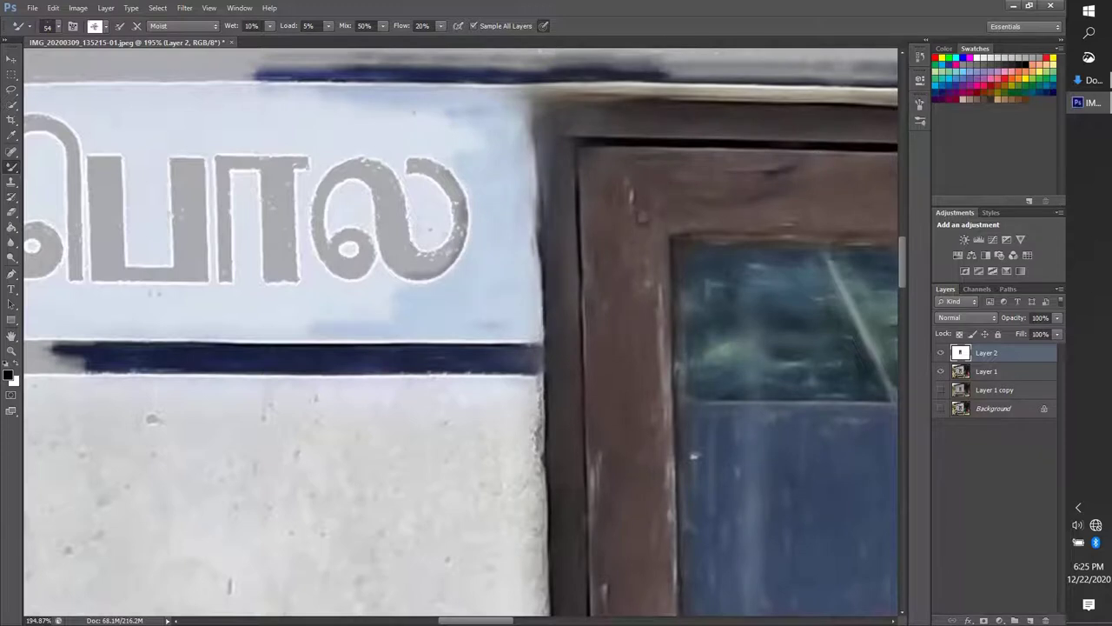
mouse_move(408, 162)
mouse_down()
mouse_move(460, 191)
mouse_move(465, 243)
mouse_move(382, 252)
mouse_move(396, 186)
mouse_move(430, 252)
mouse_move(322, 248)
mouse_move(374, 330)
mouse_up()
Paint the next letters' stems and top bar navy, blending the light-blue wall above.
scroll(460, 330, up, 3)
drag(313, 286, 434, 269)
mouse_move(287, 218)
mouse_down()
mouse_move(286, 330)
mouse_move(269, 343)
mouse_up()
drag(212, 213, 304, 216)
mouse_move(222, 217)
mouse_down()
mouse_move(230, 339)
mouse_move(244, 343)
mouse_up()
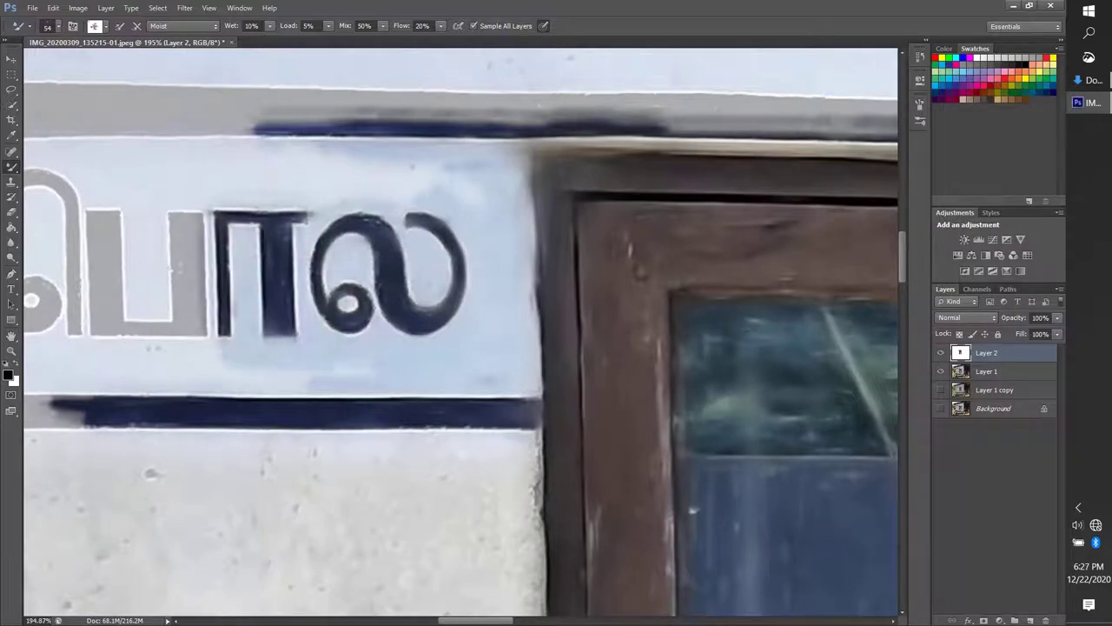
drag(435, 186, 234, 161)
drag(330, 152, 228, 139)
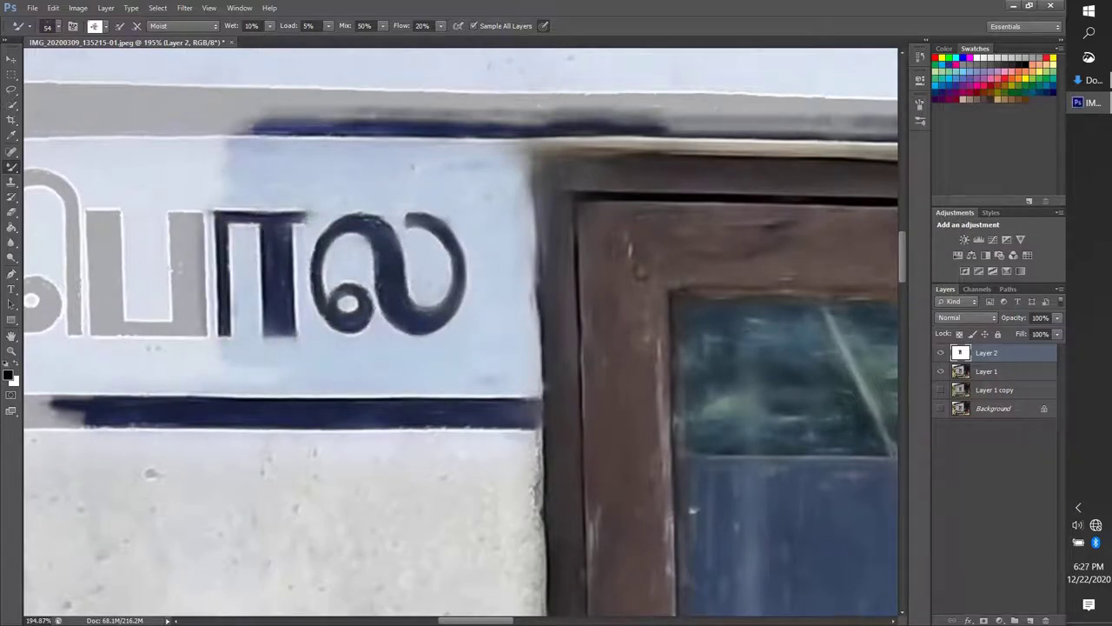
Paint the ப letter's stems, top and base in navy.
drag(347, 261, 565, 300)
drag(404, 226, 404, 370)
drag(391, 243, 391, 365)
drag(296, 365, 426, 365)
drag(313, 387, 435, 391)
drag(365, 400, 478, 417)
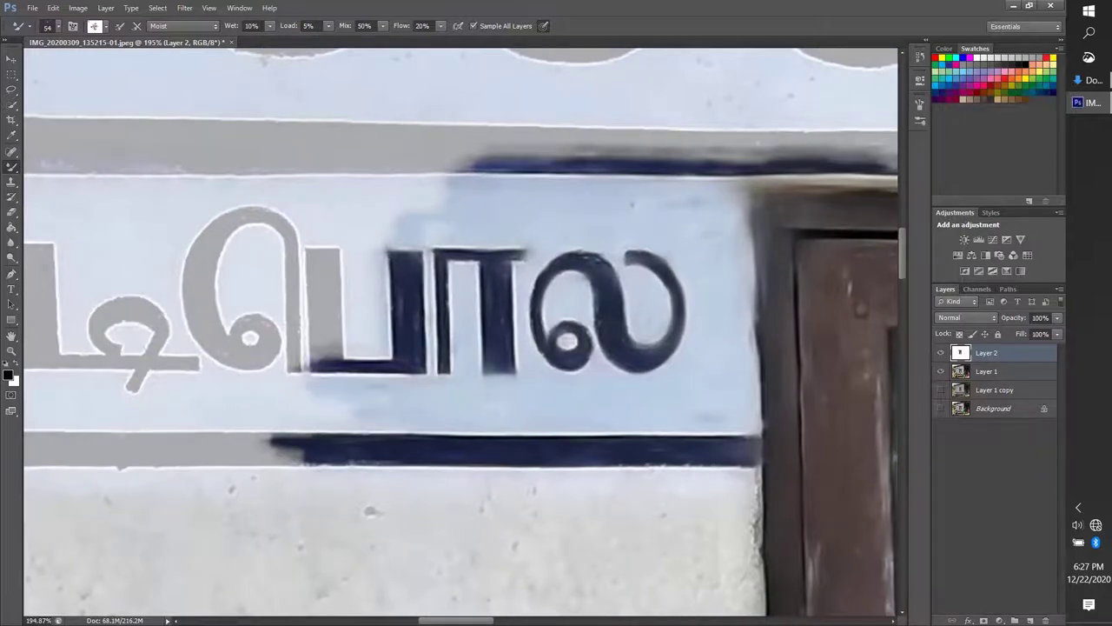
mouse_move(321, 243)
mouse_down()
mouse_move(322, 365)
mouse_move(375, 251)
mouse_up()
Repaint the arched letter and its inner loop, widen the top navy band, darken the ட stem.
drag(276, 217, 294, 369)
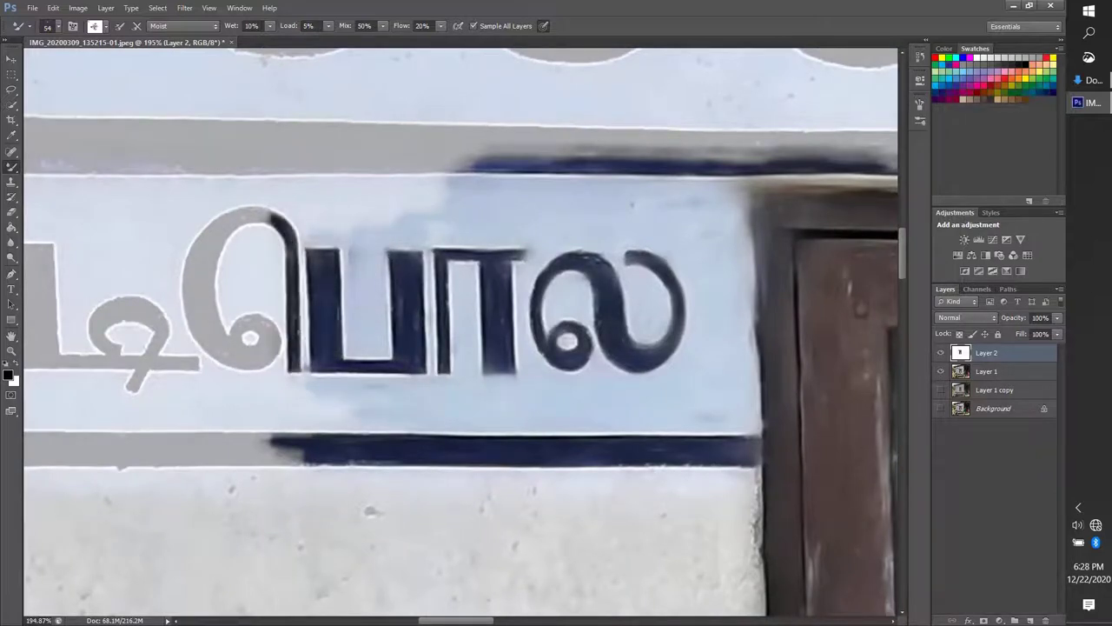
mouse_move(282, 222)
mouse_down()
mouse_move(248, 208)
mouse_move(187, 295)
mouse_move(196, 339)
mouse_move(282, 356)
mouse_move(278, 343)
mouse_up()
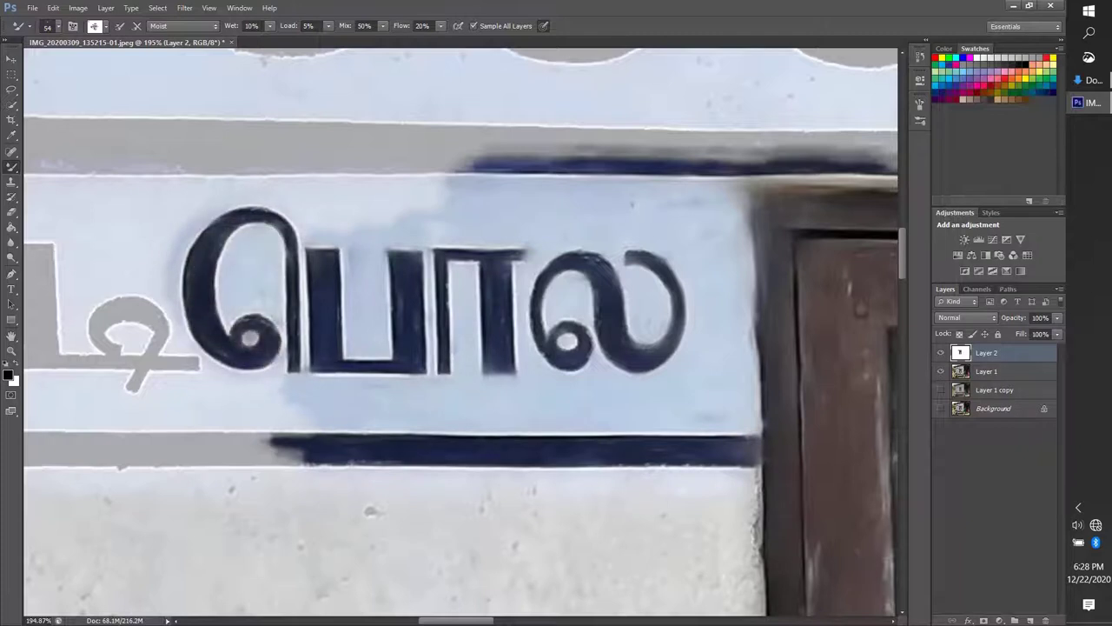
drag(469, 165, 313, 167)
mouse_move(434, 165)
mouse_down()
mouse_move(131, 161)
mouse_move(799, 147)
mouse_move(139, 139)
mouse_move(825, 126)
mouse_up()
mouse_move(330, 217)
mouse_down()
mouse_move(443, 187)
mouse_move(226, 200)
mouse_move(139, 174)
mouse_up()
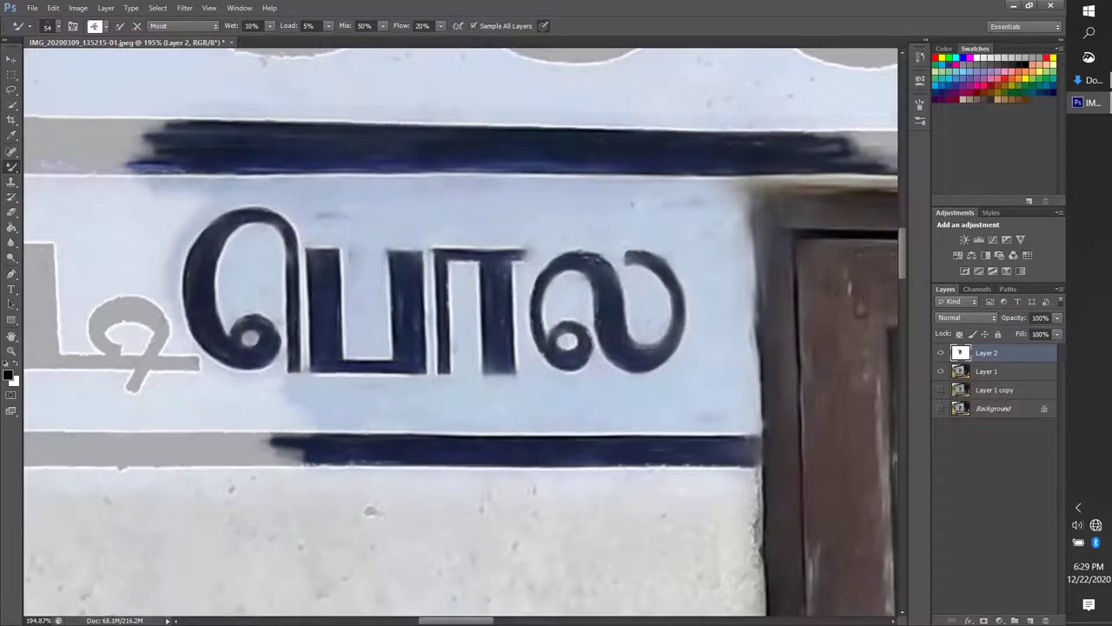
drag(261, 348, 591, 339)
mouse_move(347, 239)
mouse_down()
mouse_move(352, 360)
mouse_move(521, 356)
mouse_up()
Paint the ட letter's tail and the sign's lower edge navy.
mouse_move(417, 331)
mouse_down()
mouse_move(491, 304)
mouse_move(456, 382)
mouse_up()
drag(608, 382, 461, 396)
drag(634, 426, 304, 426)
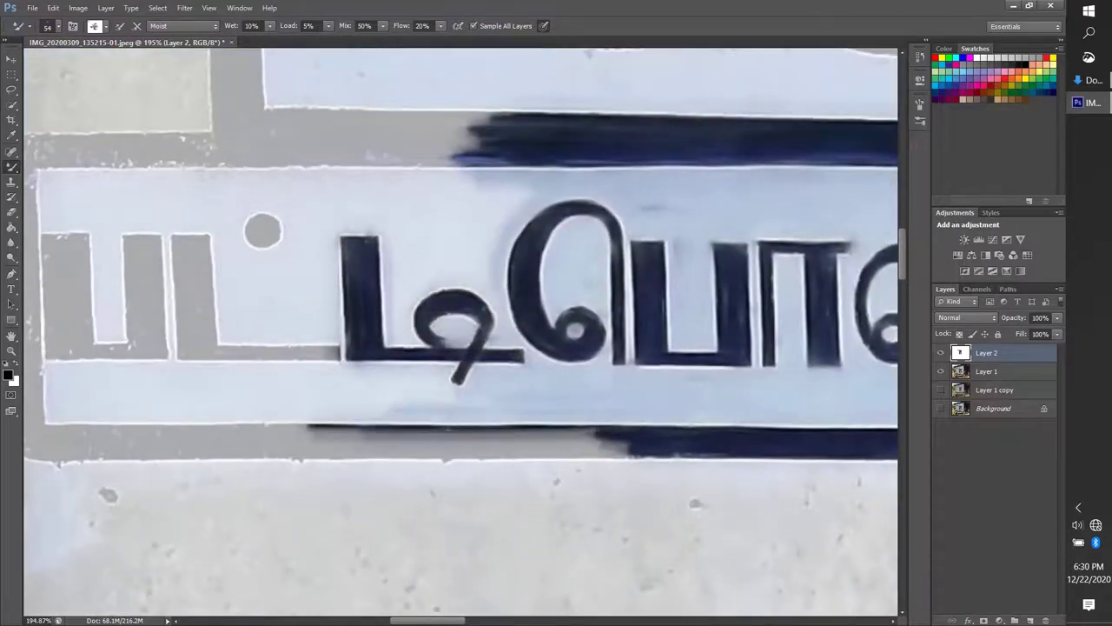
drag(434, 391, 300, 391)
mouse_move(338, 352)
mouse_down()
mouse_move(178, 352)
mouse_move(210, 346)
mouse_up()
Darken the first ட letter's stem and dot, blending bluish paint inside it.
drag(435, 347, 558, 407)
mouse_move(318, 295)
mouse_down()
mouse_move(320, 408)
mouse_move(293, 410)
mouse_up()
mouse_move(374, 276)
mouse_down()
mouse_move(401, 305)
mouse_move(391, 374)
mouse_up()
drag(365, 296, 452, 383)
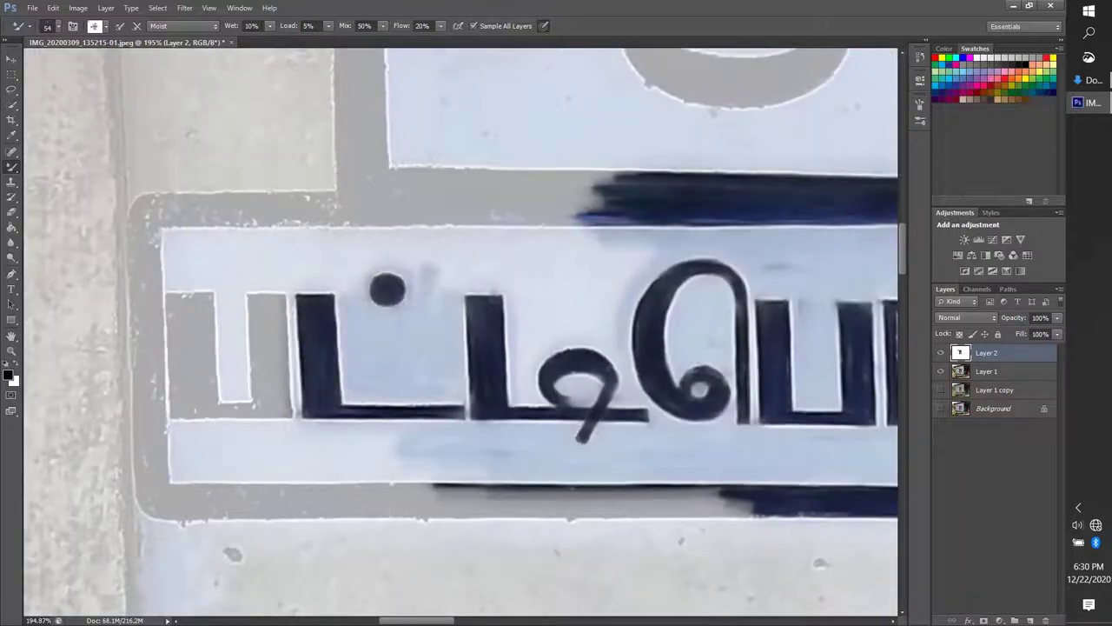
drag(417, 261, 617, 257)
Extend the navy band left along the panel's upper edge.
drag(608, 217, 326, 217)
mouse_move(452, 193)
mouse_down()
mouse_move(634, 187)
mouse_move(361, 173)
mouse_up()
mouse_move(343, 96)
mouse_down()
mouse_move(343, 209)
mouse_move(154, 207)
mouse_move(291, 214)
mouse_up()
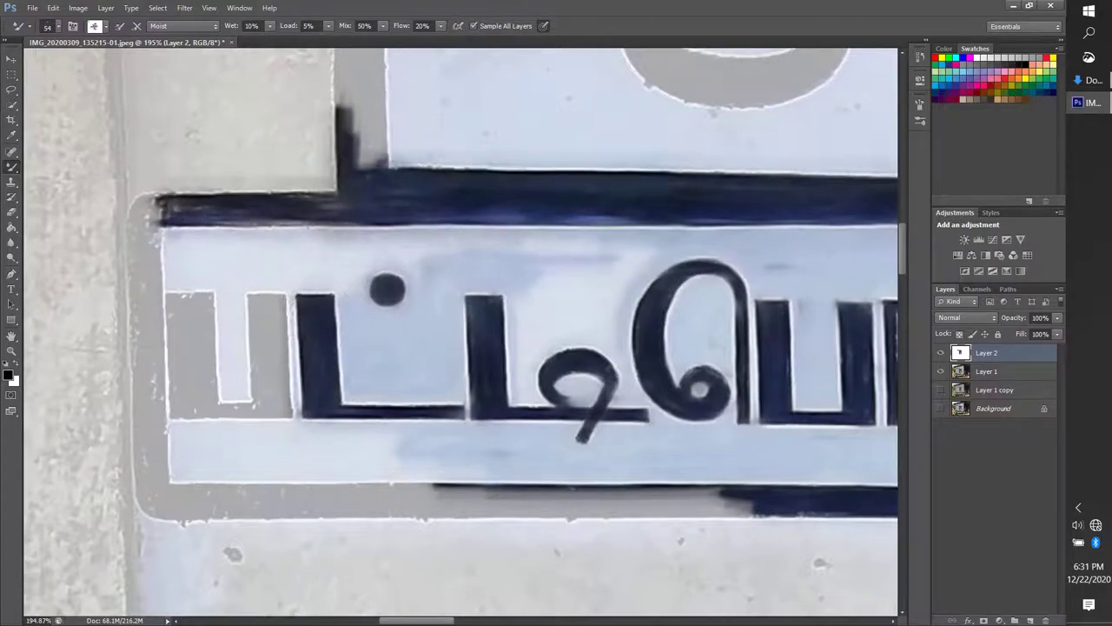
mouse_move(531, 271)
mouse_down()
mouse_move(626, 295)
mouse_move(521, 339)
mouse_up()
Carry the lower navy band further left and around the panel's lower-left corner.
drag(330, 256, 487, 252)
drag(764, 503, 504, 504)
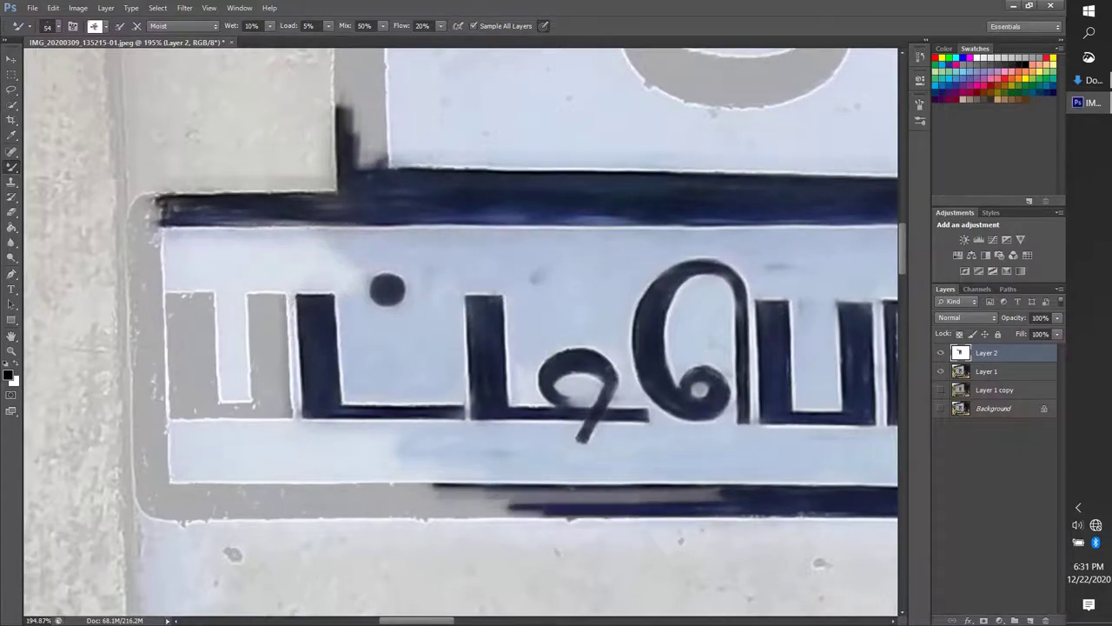
drag(730, 499, 461, 499)
drag(556, 500, 231, 494)
mouse_move(435, 491)
mouse_down()
mouse_move(147, 500)
mouse_move(408, 518)
mouse_up()
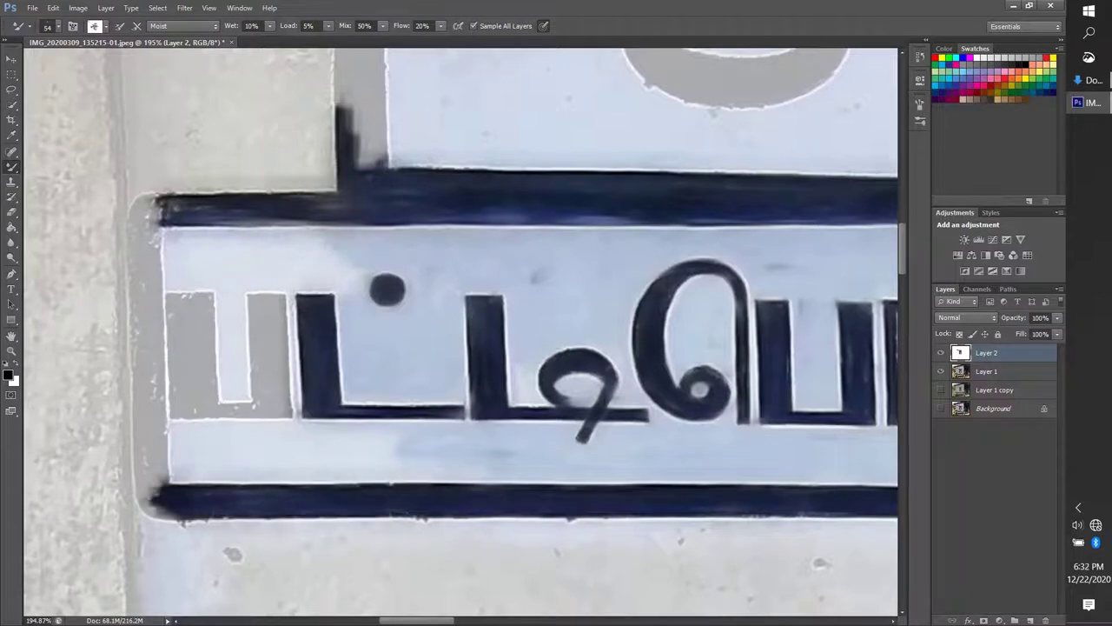
mouse_move(161, 200)
mouse_down()
mouse_move(134, 321)
mouse_move(139, 417)
mouse_up()
Paint the panel's left edge and the first two letters navy.
drag(139, 321, 152, 513)
mouse_move(160, 291)
mouse_down()
mouse_move(156, 473)
mouse_move(204, 404)
mouse_up()
mouse_move(200, 300)
mouse_down()
mouse_move(187, 416)
mouse_move(270, 406)
mouse_up()
mouse_move(260, 296)
mouse_down()
mouse_move(261, 409)
mouse_move(282, 417)
mouse_move(169, 460)
mouse_up()
Smooth the light bands around the Tamil letters.
drag(451, 469, 235, 452)
drag(331, 439, 226, 465)
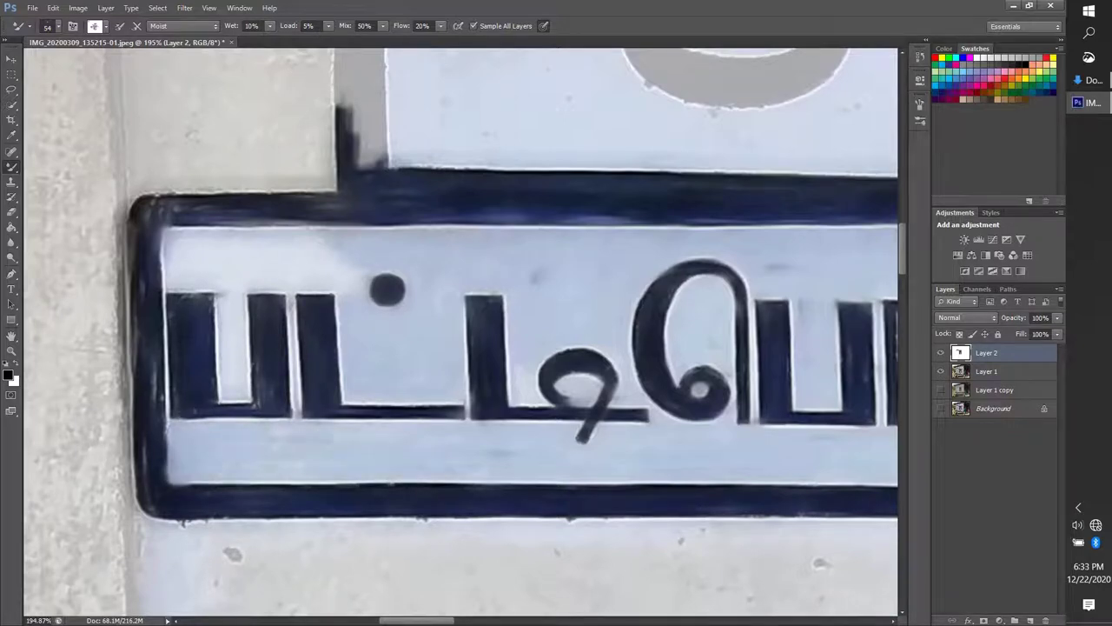
drag(232, 382, 287, 278)
drag(356, 261, 161, 243)
Brush dark navy strokes along the bar under the upper sign.
scroll(171, 325, down, 5)
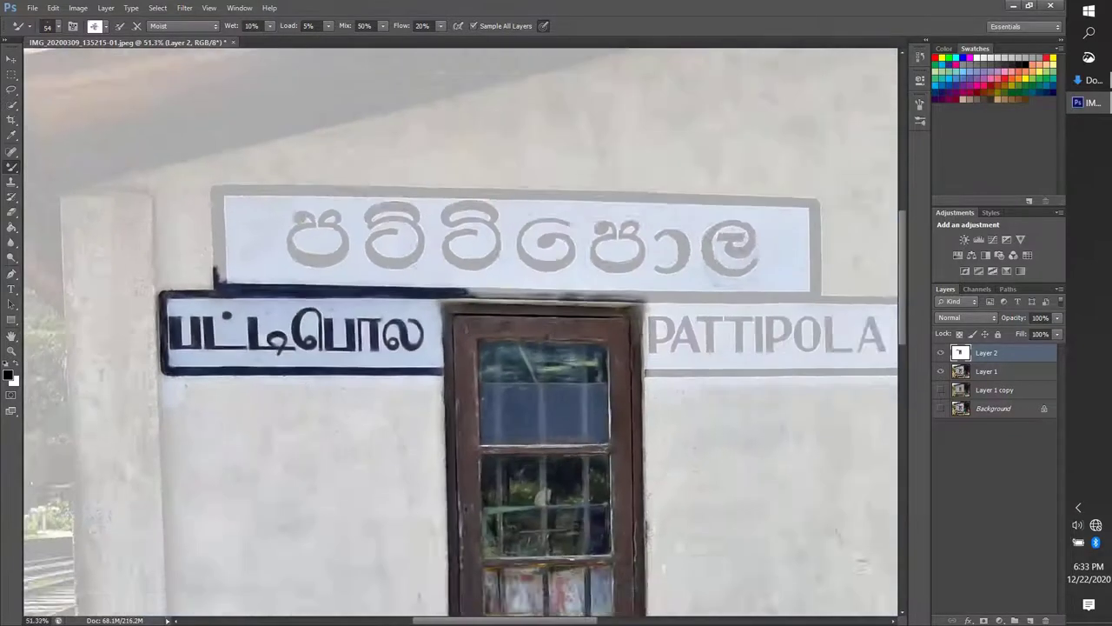
scroll(510, 298, up, 3)
drag(418, 279, 813, 300)
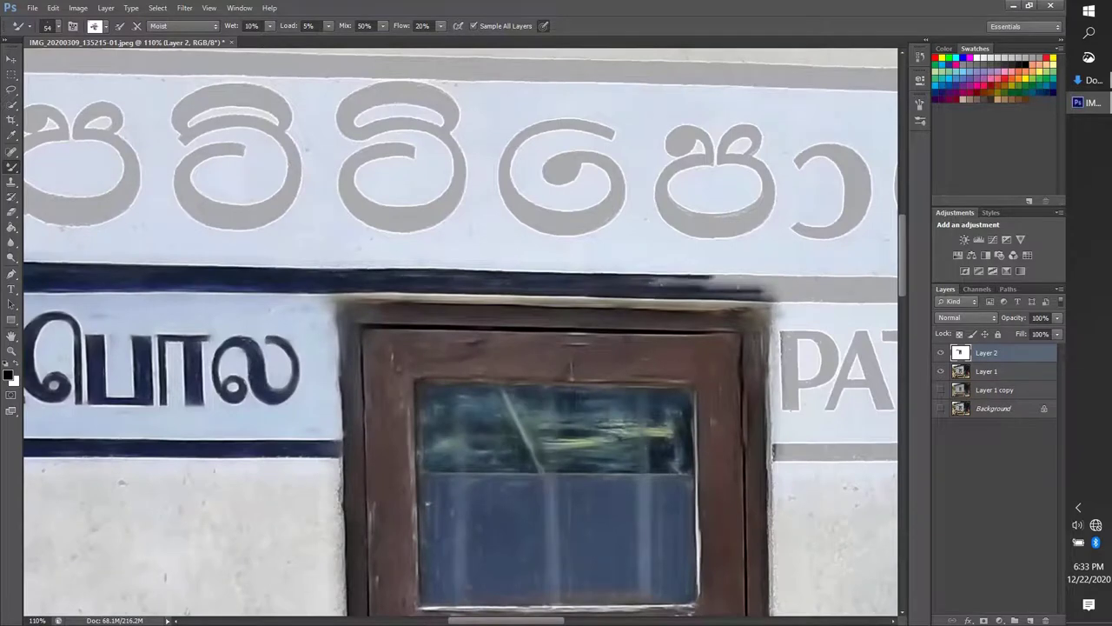
scroll(356, 321, down, 3)
scroll(609, 347, up, 2)
drag(447, 231, 829, 231)
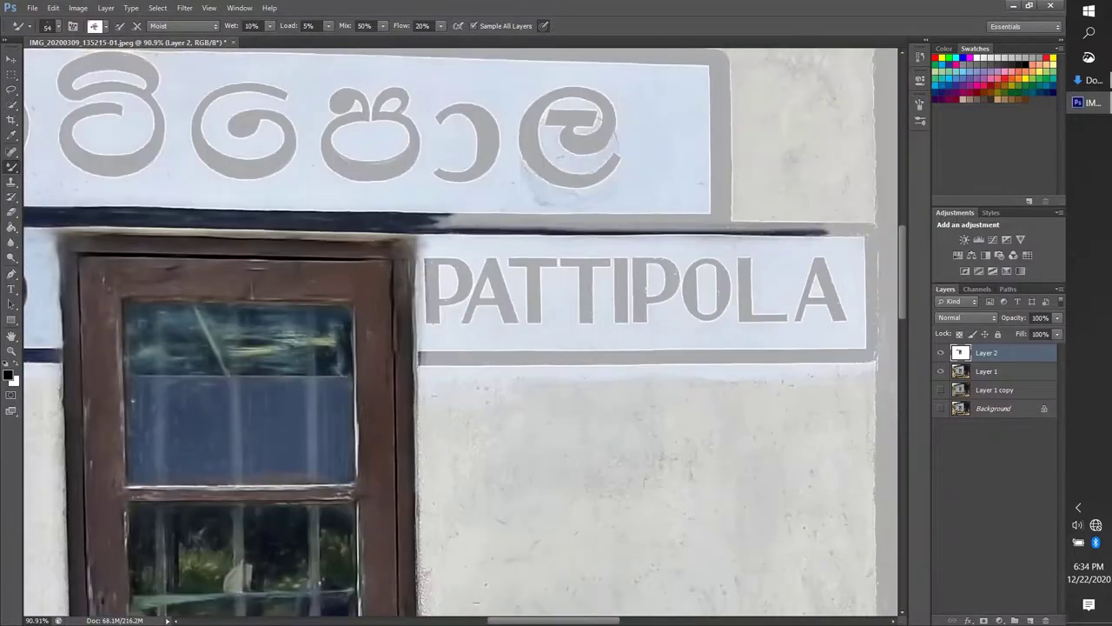
drag(608, 222, 461, 217)
drag(539, 219, 714, 217)
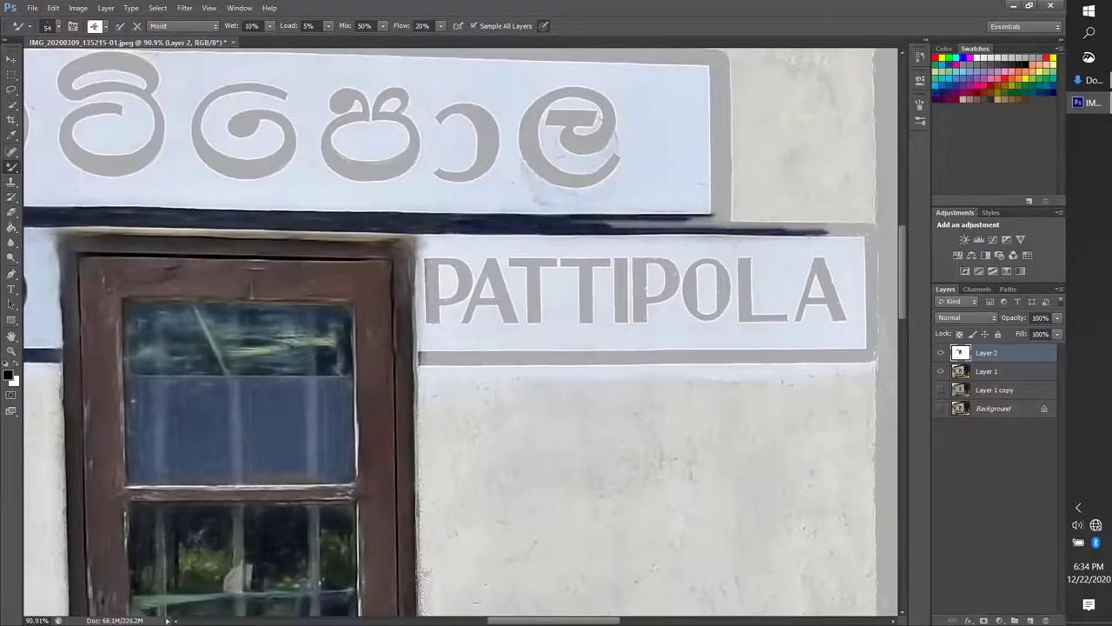
Paint the first P of PATTIPOLA and the grey bar beneath the name navy.
scroll(608, 296, up, 2)
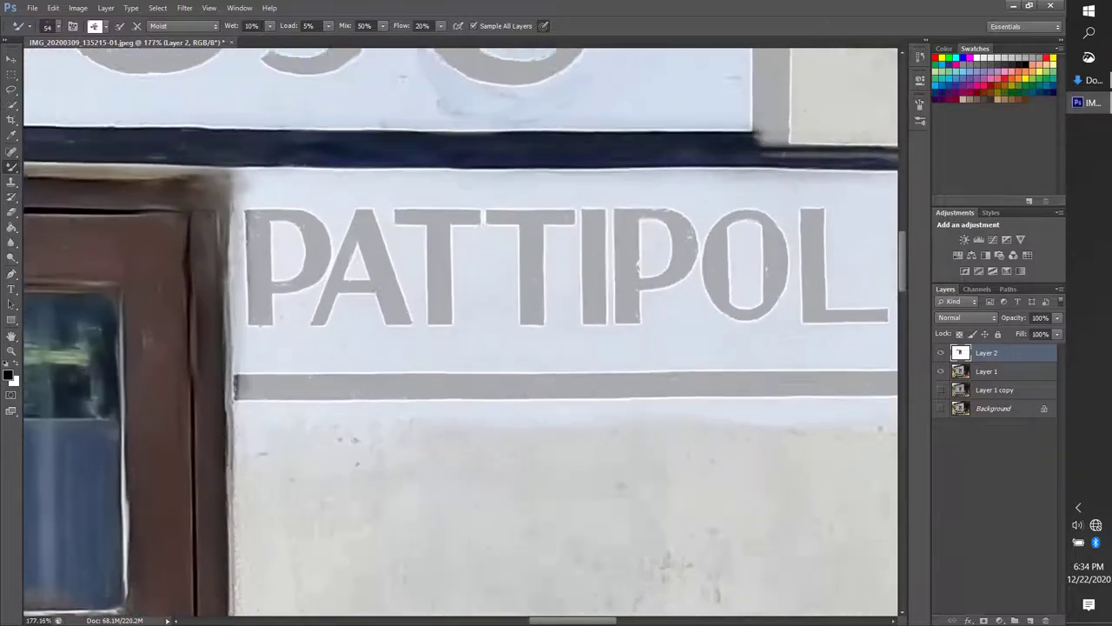
drag(259, 207, 261, 290)
mouse_move(269, 227)
mouse_down()
mouse_move(291, 309)
mouse_move(328, 304)
mouse_move(267, 252)
mouse_up()
drag(260, 291, 265, 349)
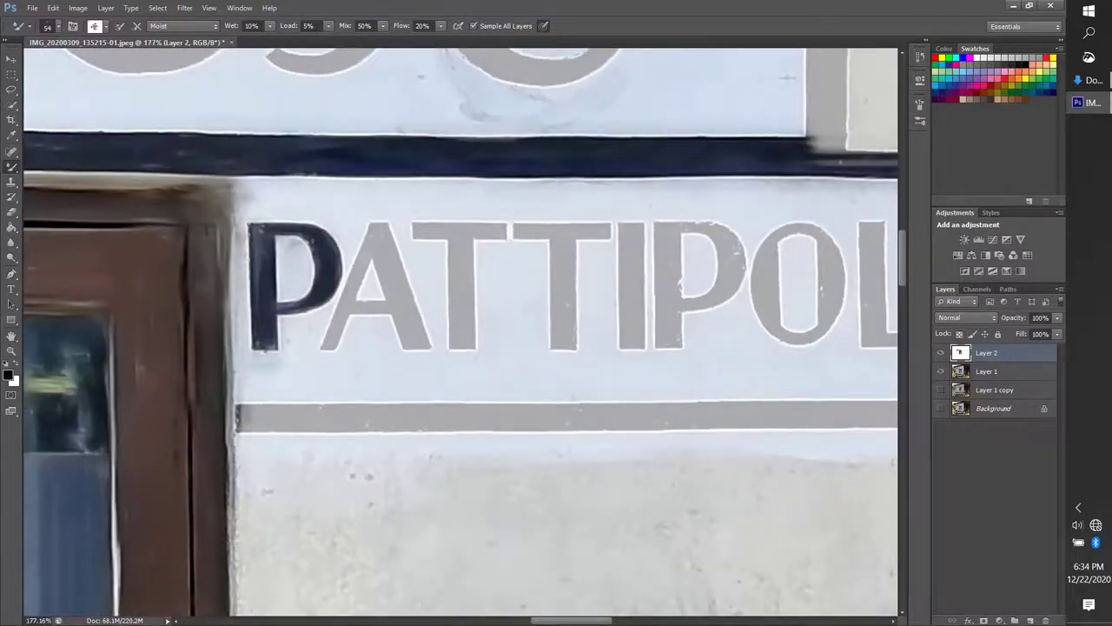
drag(244, 417, 640, 417)
drag(426, 416, 764, 420)
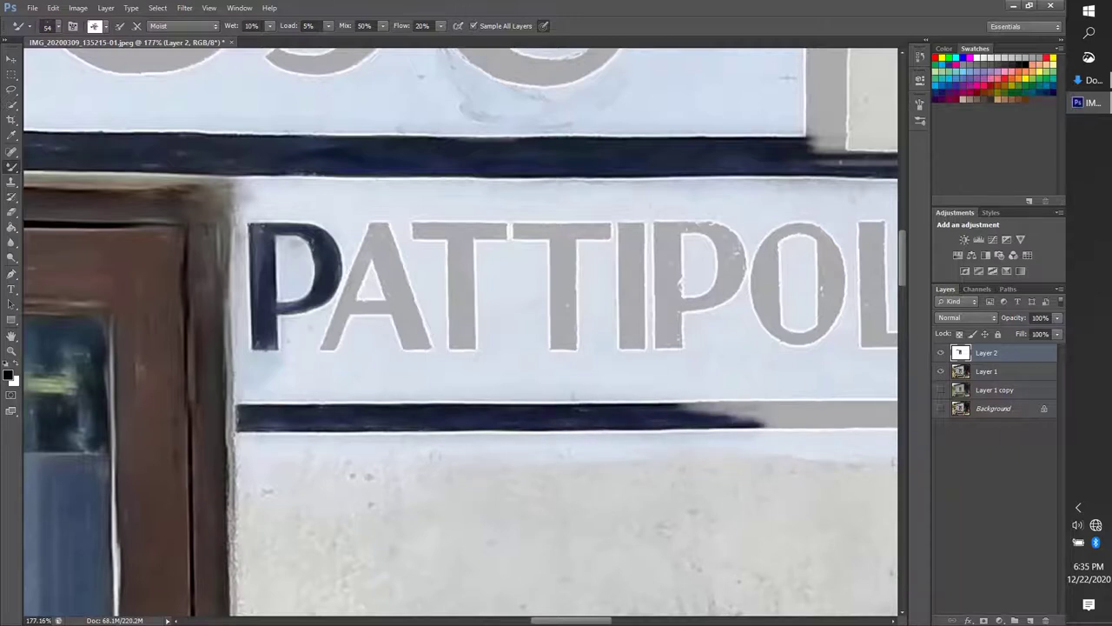
Switch the Mixer Brush preset to Custom, paint the A navy and blend the pale background.
click(182, 25)
mouse_move(375, 228)
mouse_down()
mouse_move(410, 308)
mouse_move(345, 300)
mouse_up()
drag(386, 229, 426, 346)
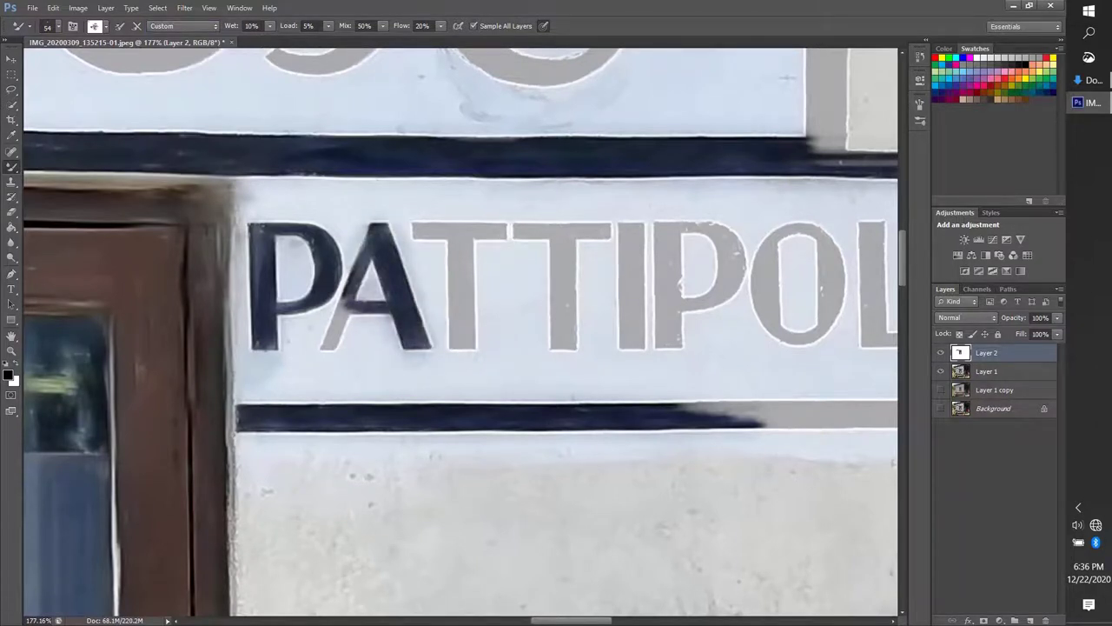
mouse_move(343, 323)
mouse_down()
mouse_move(386, 357)
mouse_move(329, 382)
mouse_move(279, 375)
mouse_up()
drag(274, 378, 448, 383)
mouse_move(413, 224)
mouse_down()
mouse_move(437, 236)
mouse_move(506, 233)
mouse_move(459, 352)
mouse_up()
Paint both Ts navy and smooth pale blue paint between and below them.
drag(470, 244, 470, 352)
mouse_move(515, 231)
mouse_down()
mouse_move(615, 233)
mouse_move(563, 306)
mouse_move(561, 352)
mouse_up()
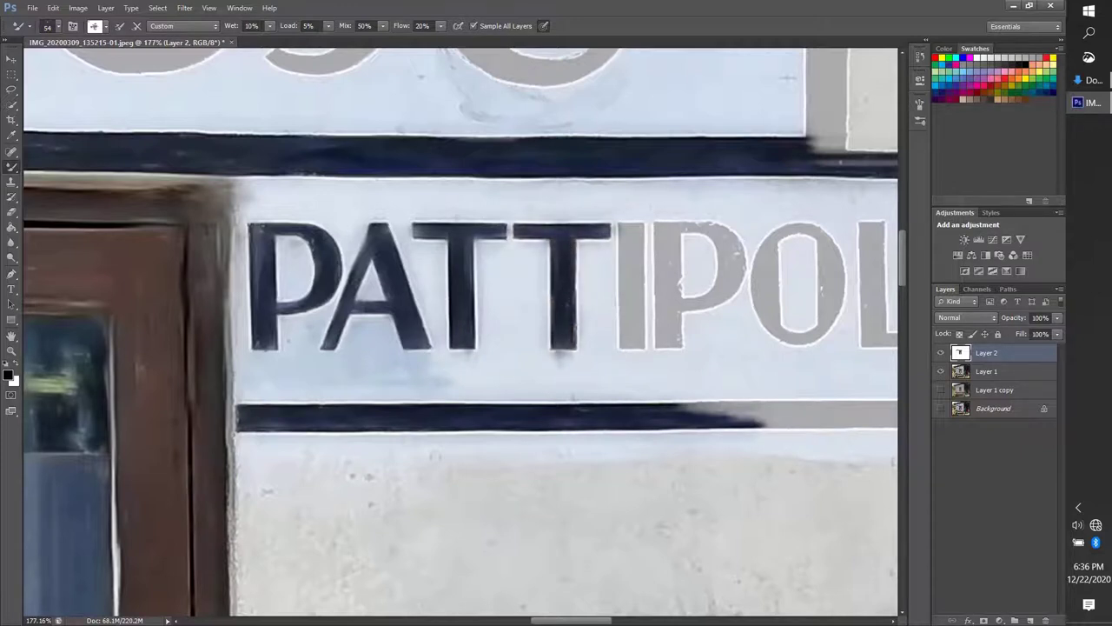
drag(491, 247, 493, 330)
drag(526, 257, 522, 382)
drag(430, 374, 643, 386)
Paint the I, second P and O navy, blending the pale background around them.
drag(592, 251, 590, 356)
drag(629, 224, 634, 357)
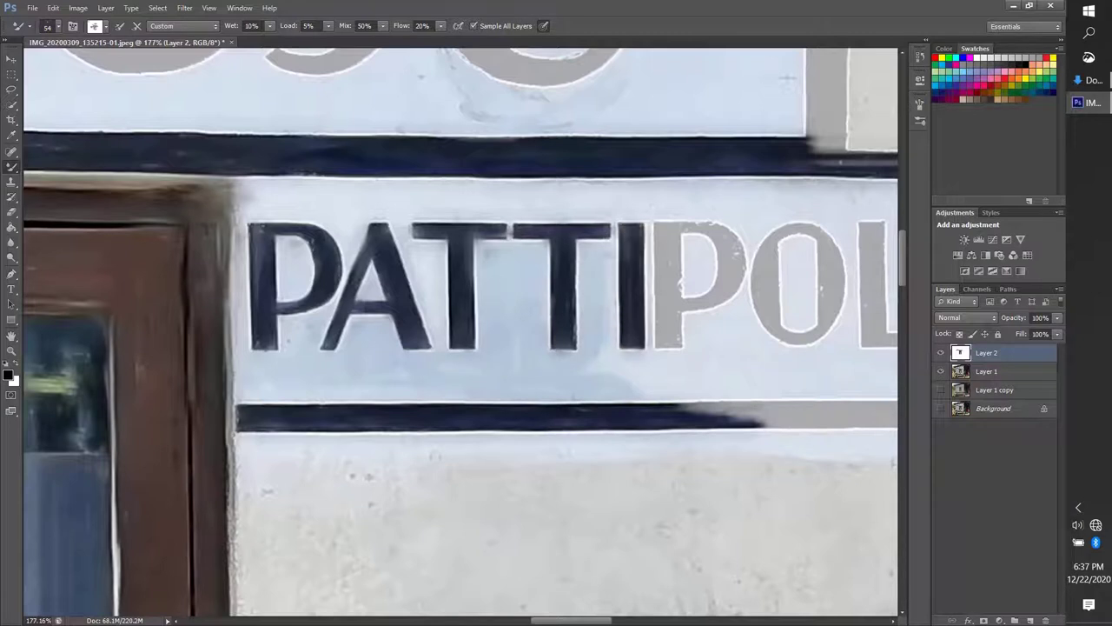
mouse_move(666, 217)
mouse_down()
mouse_move(665, 358)
mouse_move(695, 308)
mouse_move(676, 340)
mouse_up()
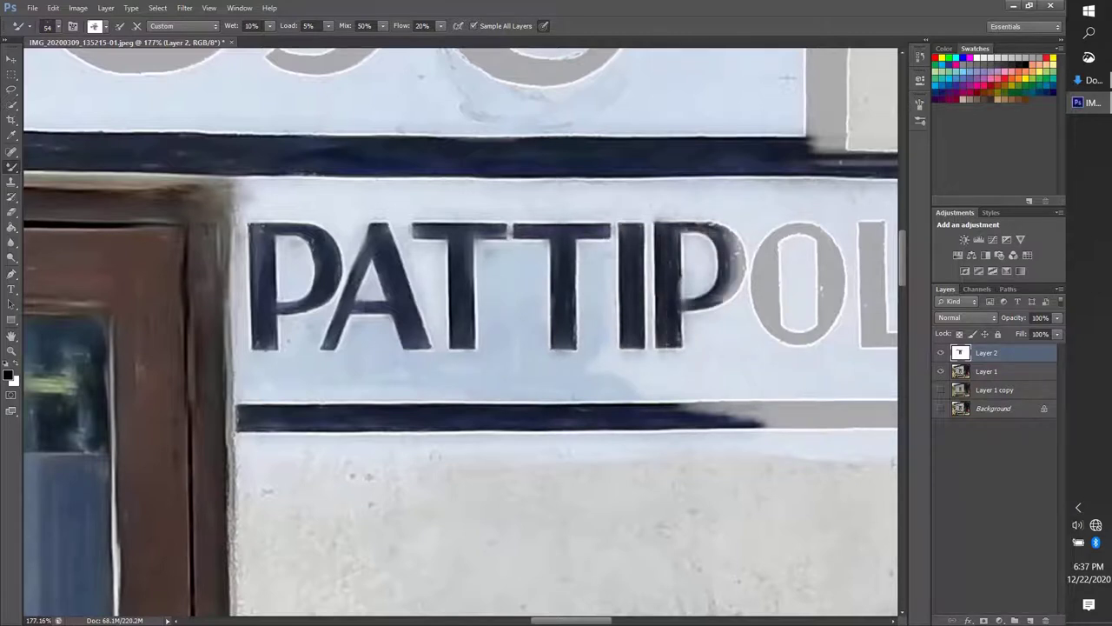
drag(695, 224, 734, 292)
drag(600, 358, 721, 382)
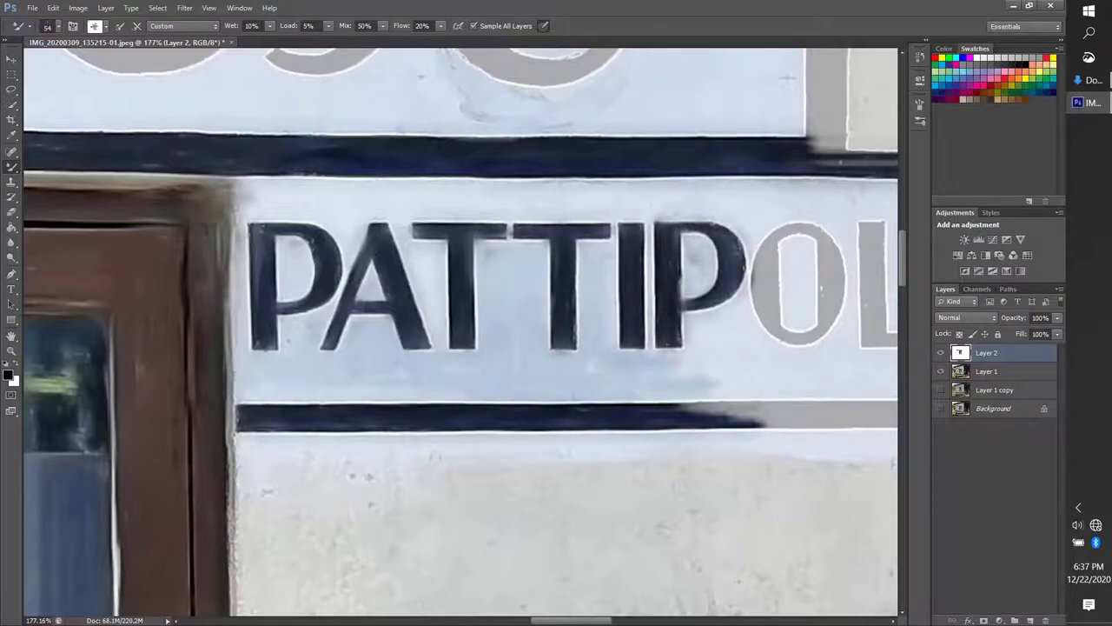
mouse_move(462, 200)
mouse_down()
mouse_move(759, 215)
mouse_move(252, 191)
mouse_move(347, 224)
mouse_up()
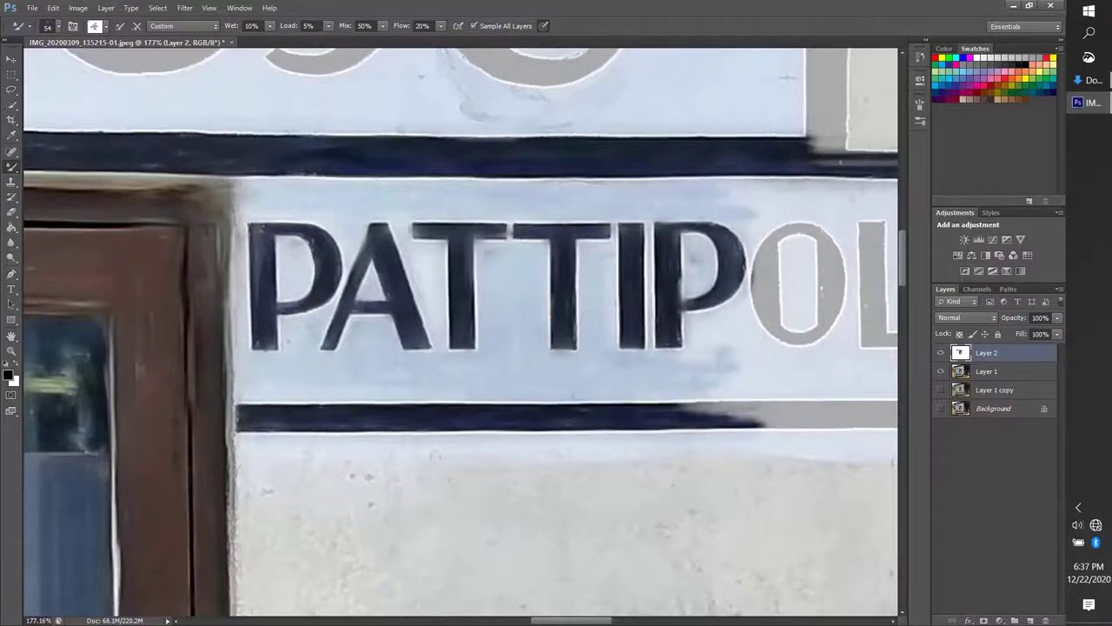
mouse_move(821, 233)
mouse_down()
mouse_move(765, 278)
mouse_move(768, 334)
mouse_move(830, 323)
mouse_move(829, 237)
mouse_up()
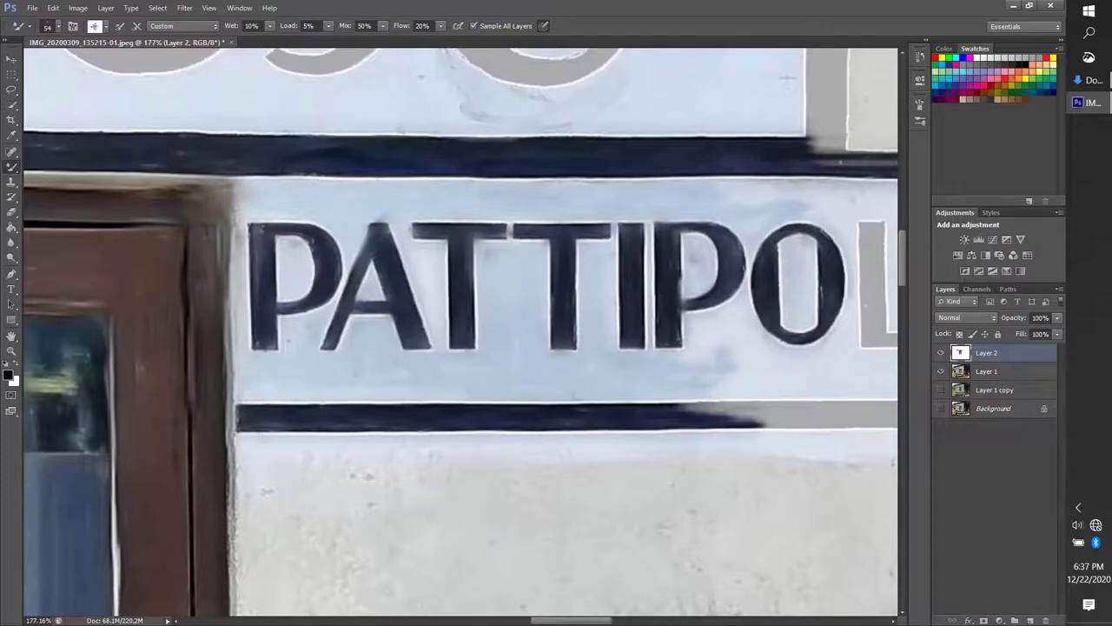
Extend the navy bottom border under LA, darken the sign's right edge, then zoom out.
scroll(461, 330, right, 5)
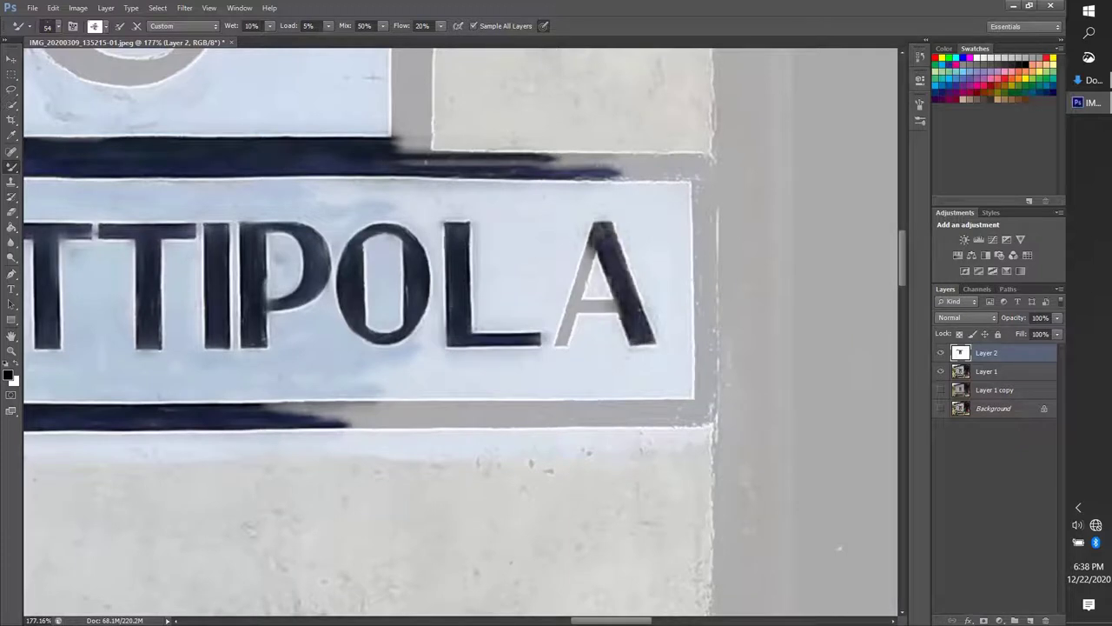
drag(400, 415, 590, 416)
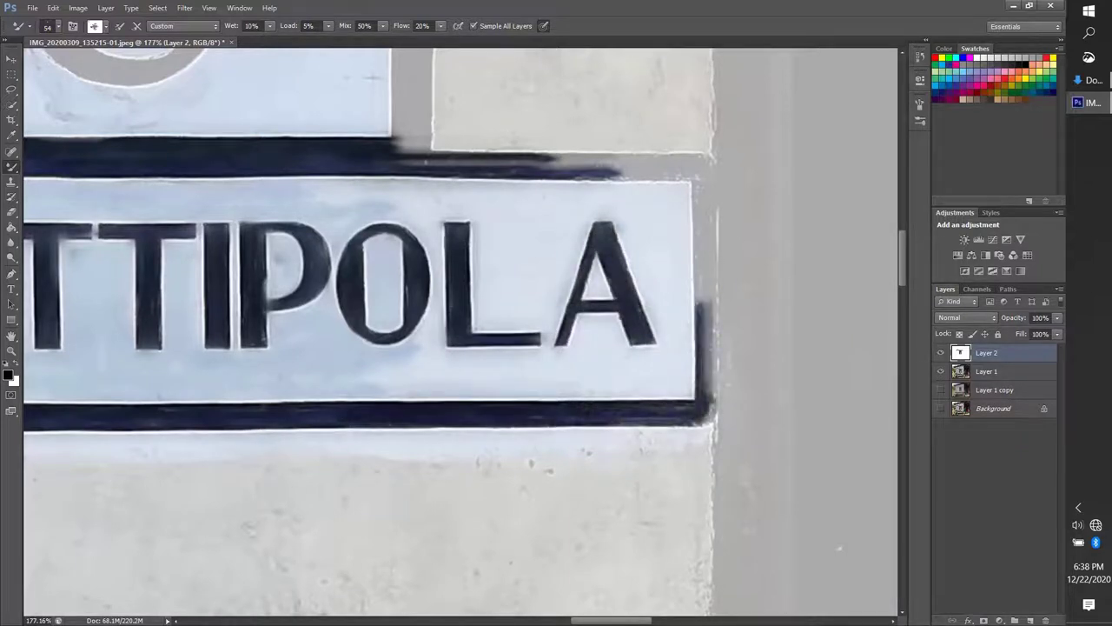
drag(725, 182, 729, 447)
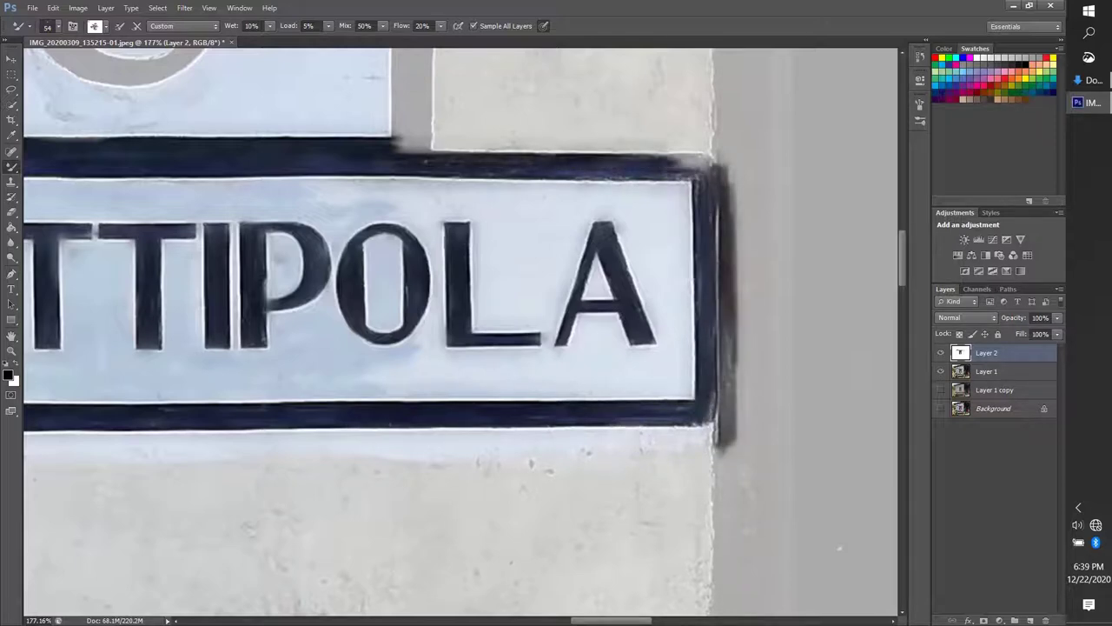
scroll(839, 548, down, 3)
scroll(851, 523, up, 2)
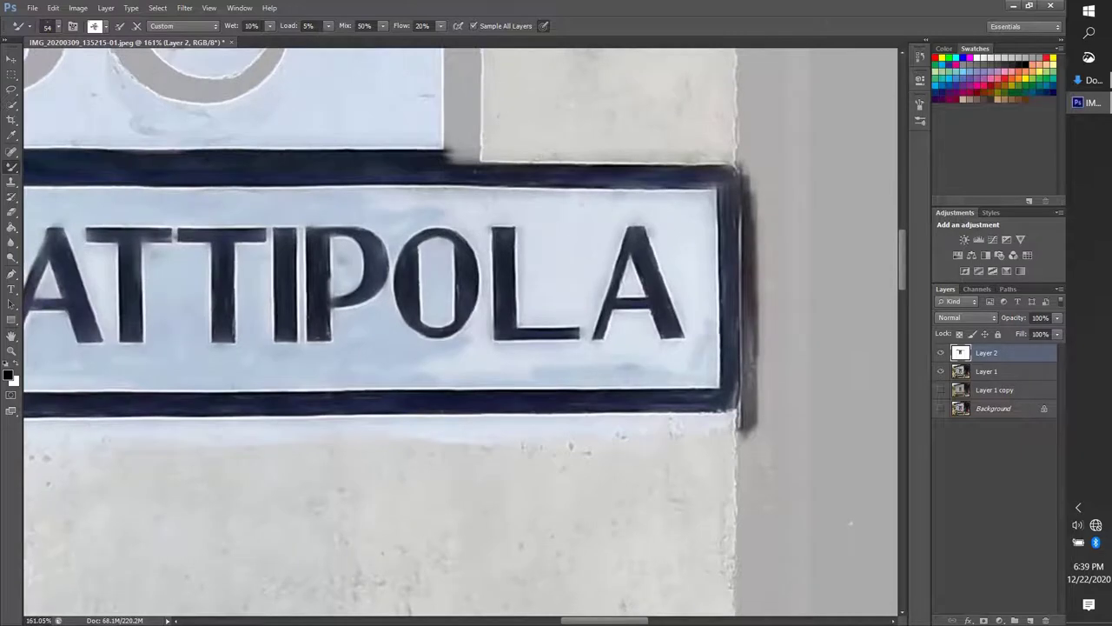
scroll(851, 523, down, 3)
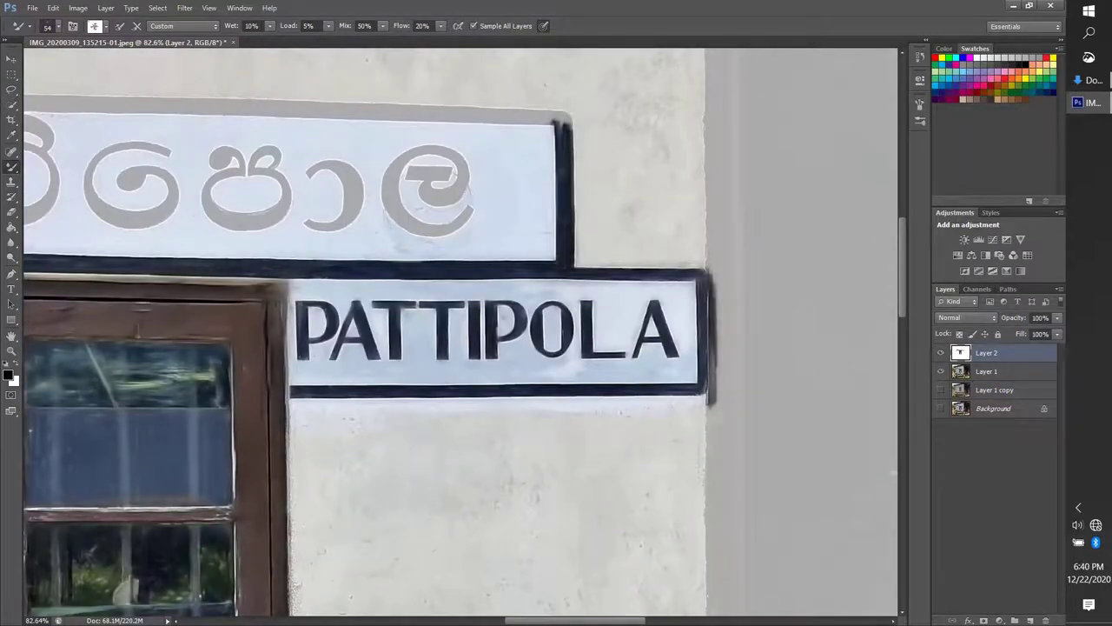
scroll(552, 403, up, 3)
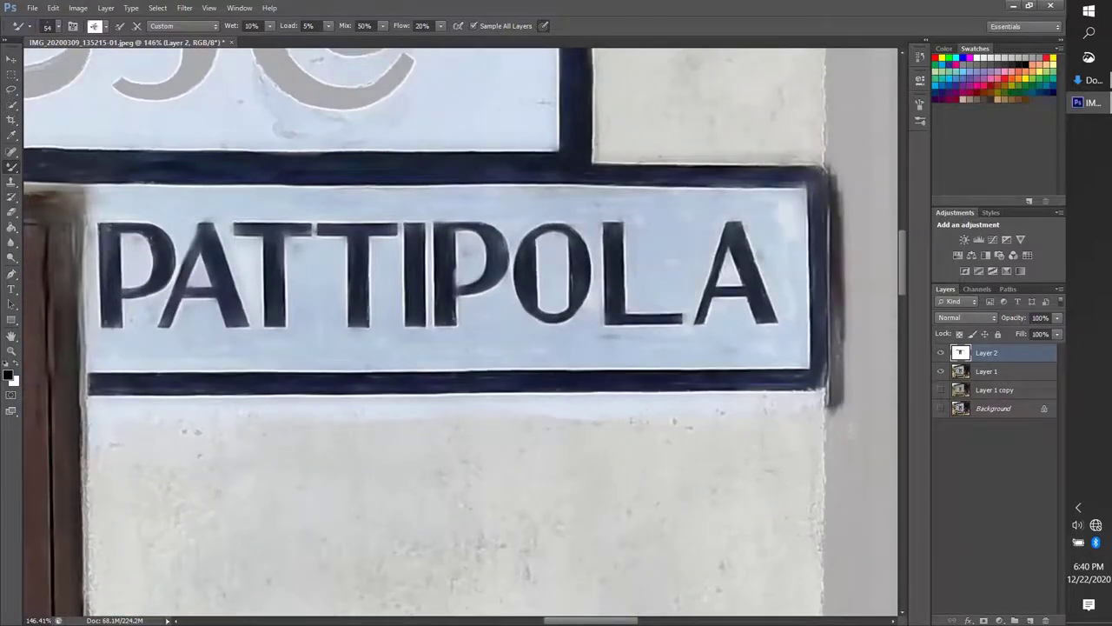
scroll(780, 261, down, 1)
scroll(780, 261, down, 2)
scroll(691, 229, up, 2)
Blend darker blue under the Sinhala letters and paint the last letter's arcs navy.
scroll(691, 228, up, 1)
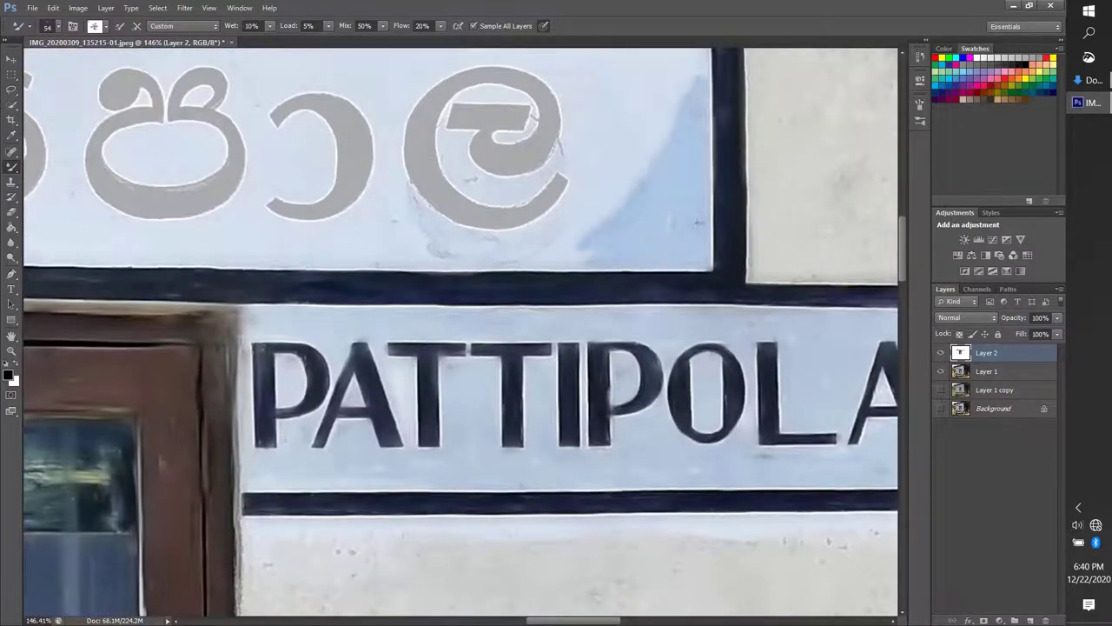
drag(578, 237, 396, 248)
scroll(487, 217, down, 2)
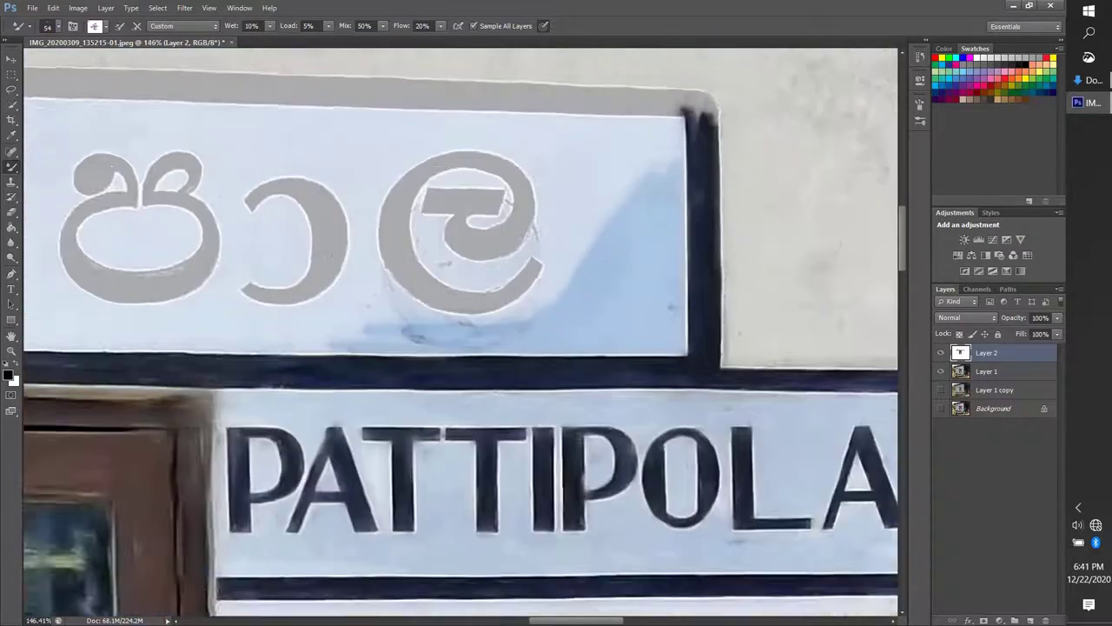
scroll(487, 217, up, 3)
drag(513, 205, 419, 207)
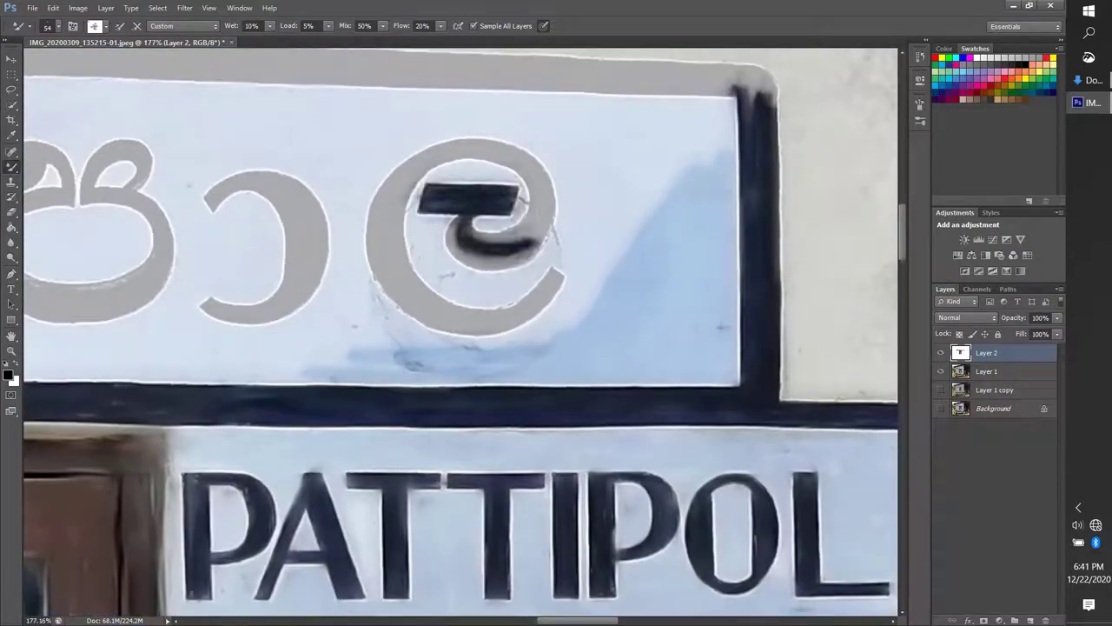
drag(534, 162, 392, 189)
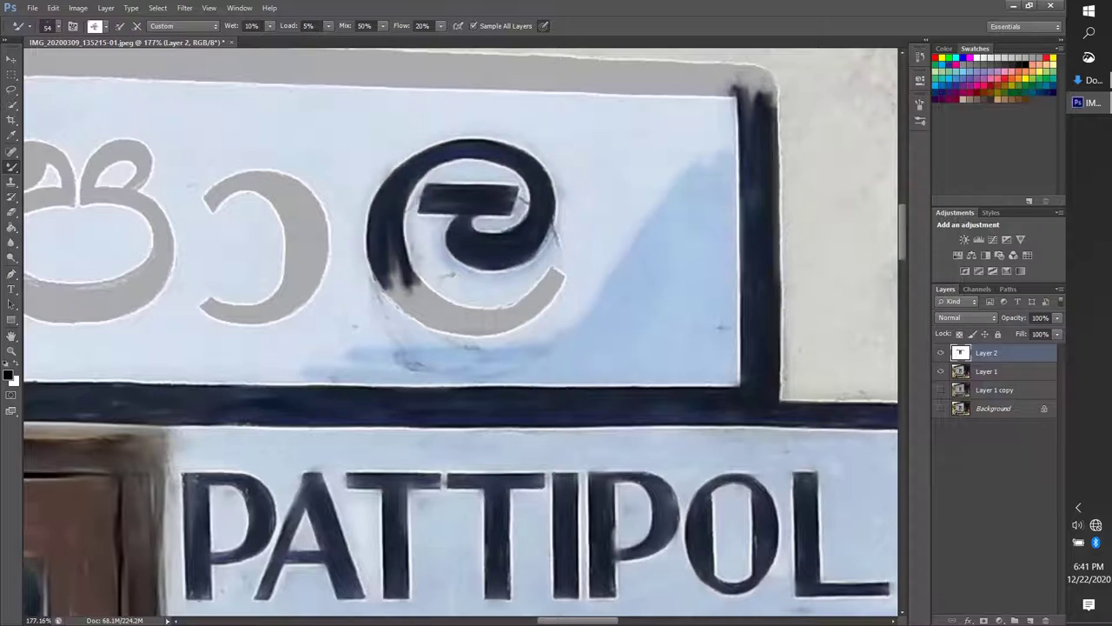
drag(393, 261, 509, 328)
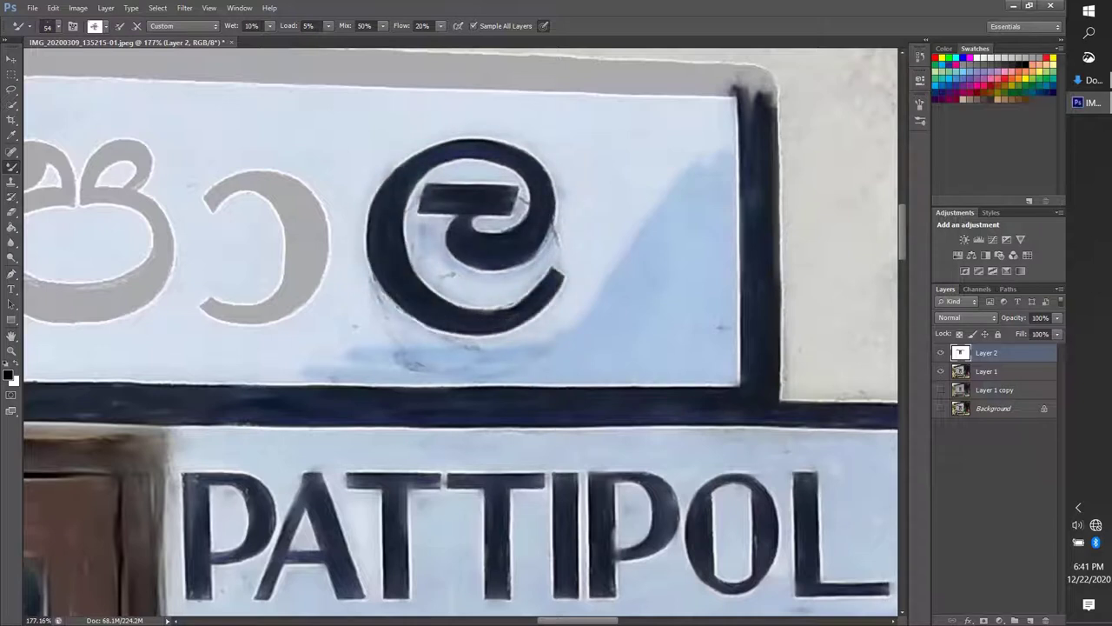
drag(560, 257, 452, 291)
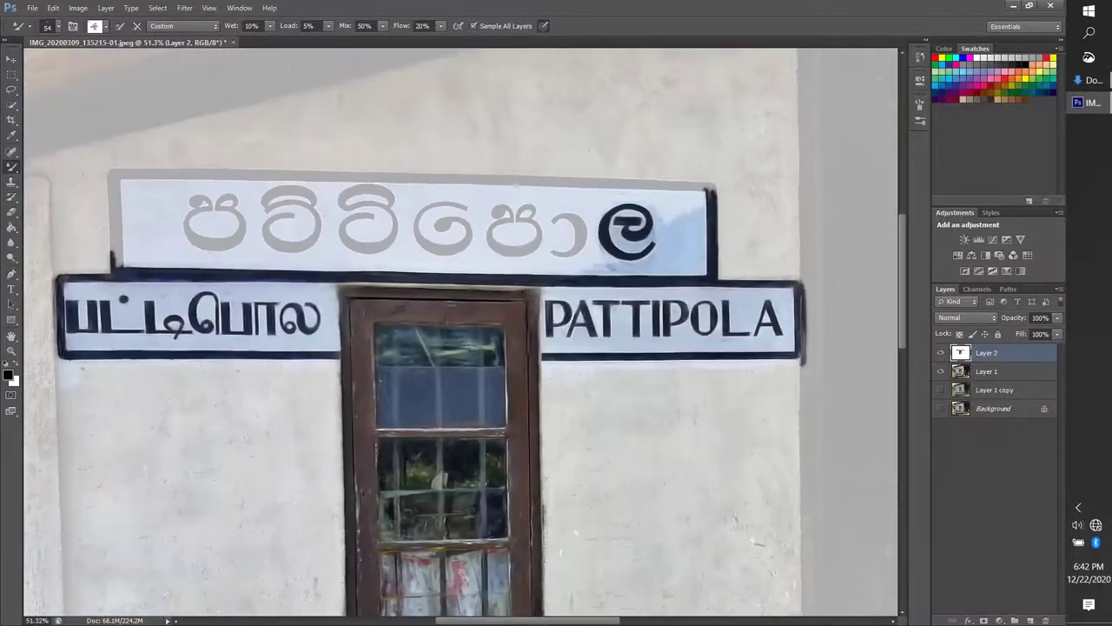
Stroke the top border and paint the neighbouring Sinhala letter navy, blending light blue around it.
drag(470, 235, 454, 178)
mouse_move(430, 131)
mouse_down()
mouse_move(813, 139)
mouse_move(426, 121)
mouse_up()
drag(522, 260, 435, 261)
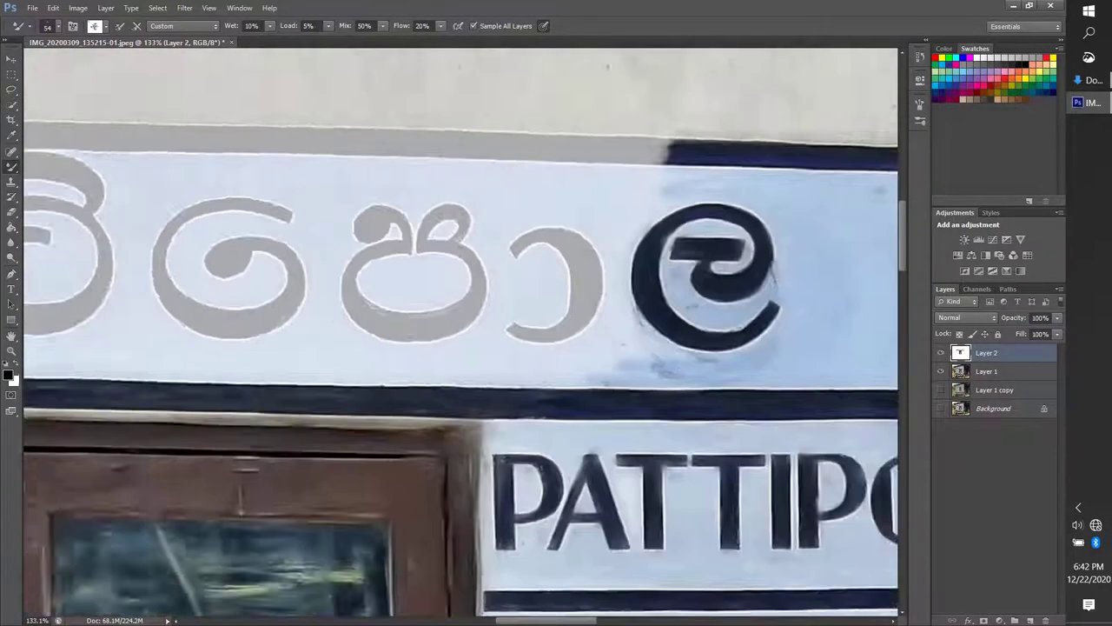
drag(599, 287, 508, 330)
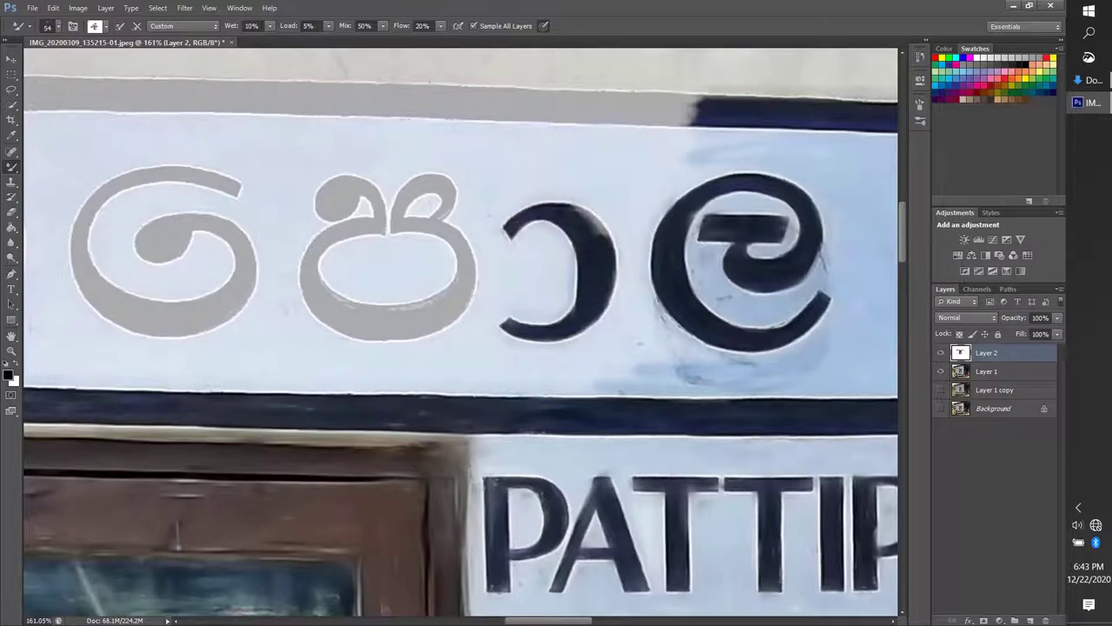
drag(608, 208, 504, 334)
drag(674, 287, 496, 217)
Extend the dark navy top border further left along the sign.
mouse_move(695, 121)
mouse_down()
mouse_move(474, 117)
mouse_move(716, 105)
mouse_up()
mouse_move(556, 105)
mouse_down()
mouse_move(269, 100)
mouse_move(738, 96)
mouse_move(252, 87)
mouse_up()
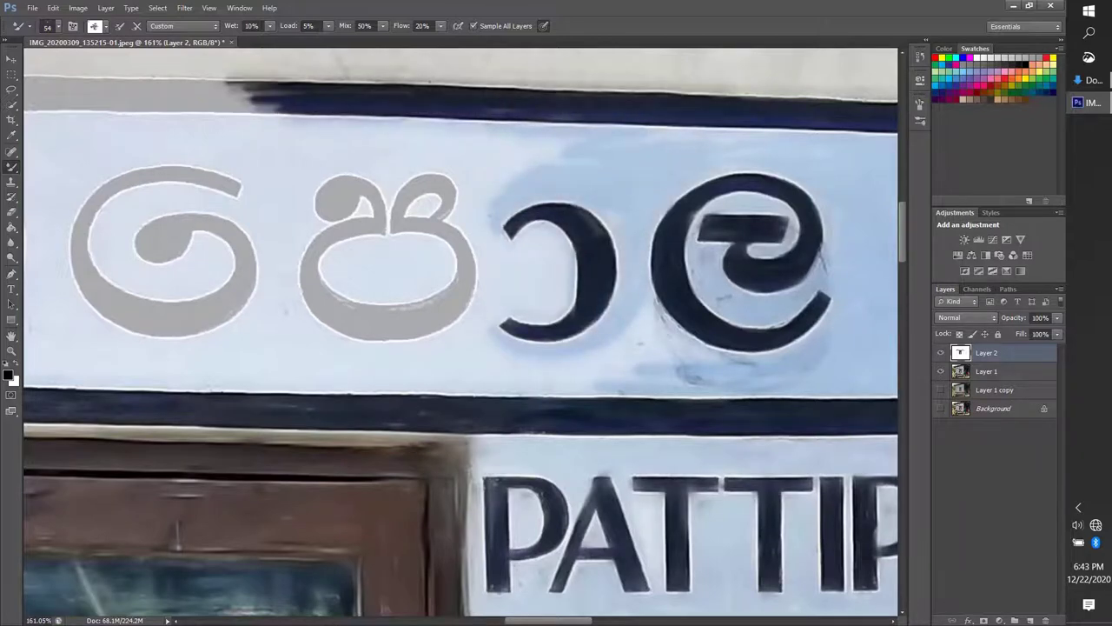
scroll(461, 331, down, 1)
mouse_move(539, 139)
mouse_down()
mouse_move(269, 139)
mouse_move(512, 126)
mouse_up()
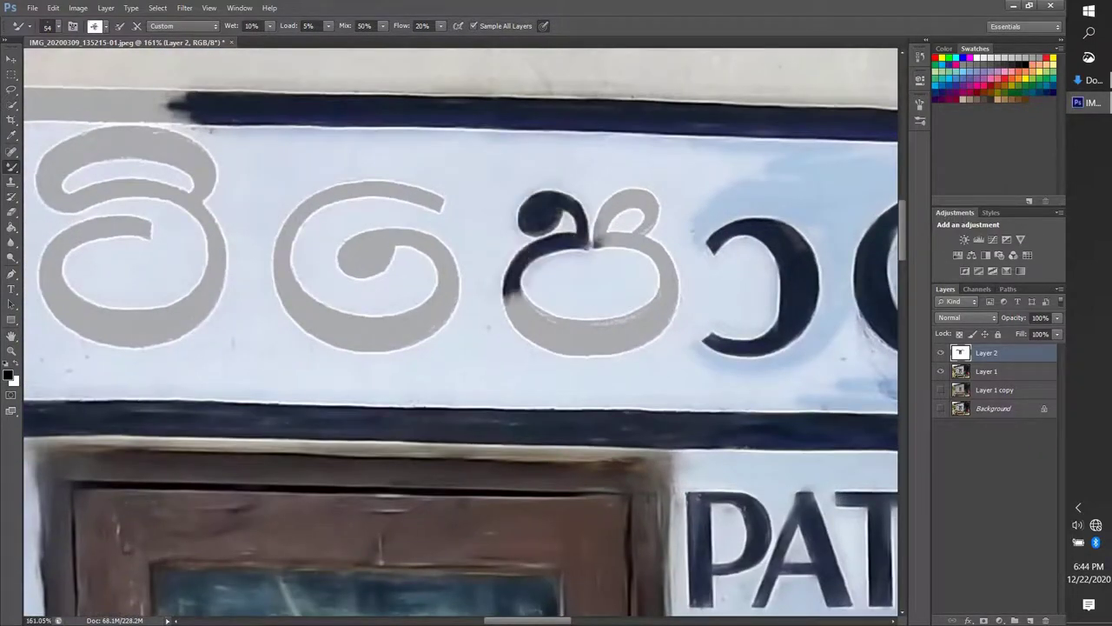
Paint the third letter's lower loop dark and blend darker blue beneath the third and fourth letters.
mouse_move(517, 300)
mouse_down()
mouse_move(665, 304)
mouse_move(660, 325)
mouse_up()
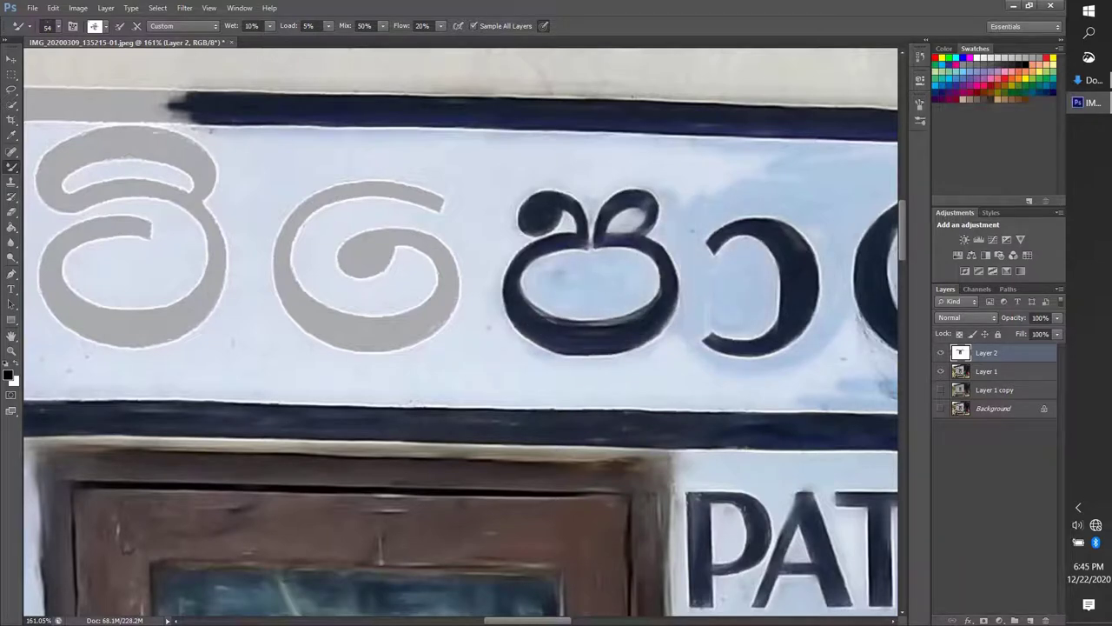
drag(564, 369, 808, 386)
scroll(460, 330, right, 3)
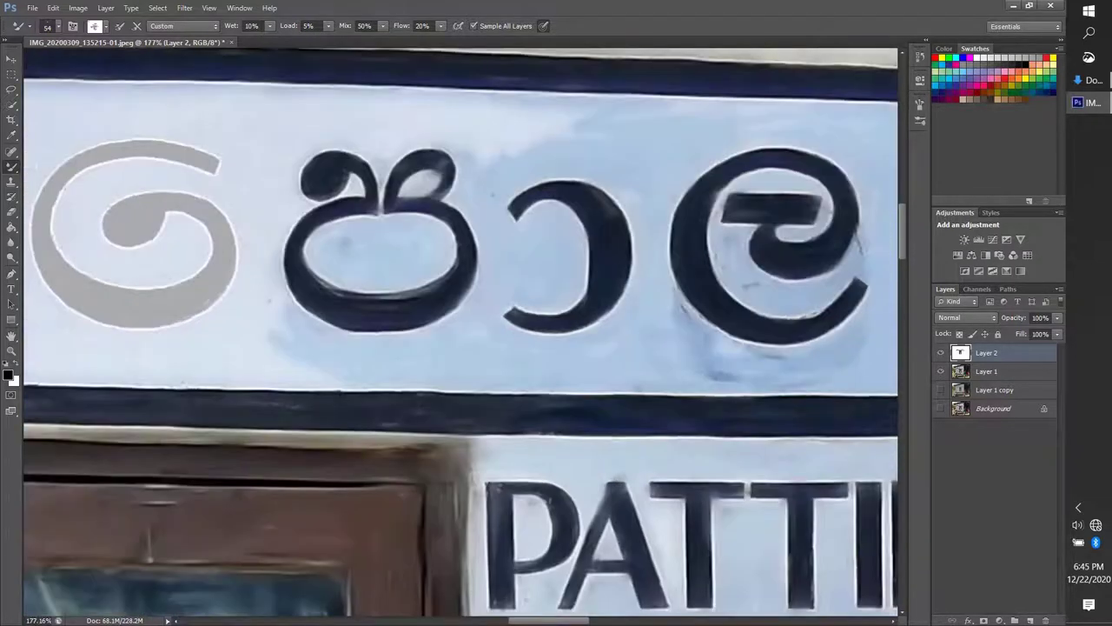
scroll(460, 330, up, 2)
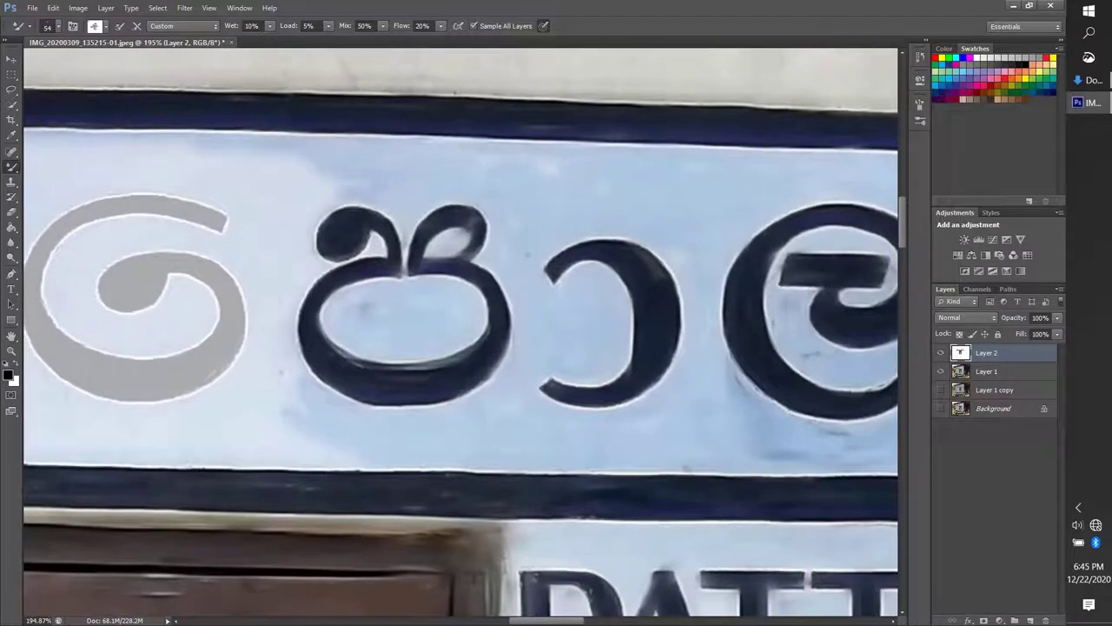
scroll(461, 330, left, 5)
scroll(460, 330, up, 1)
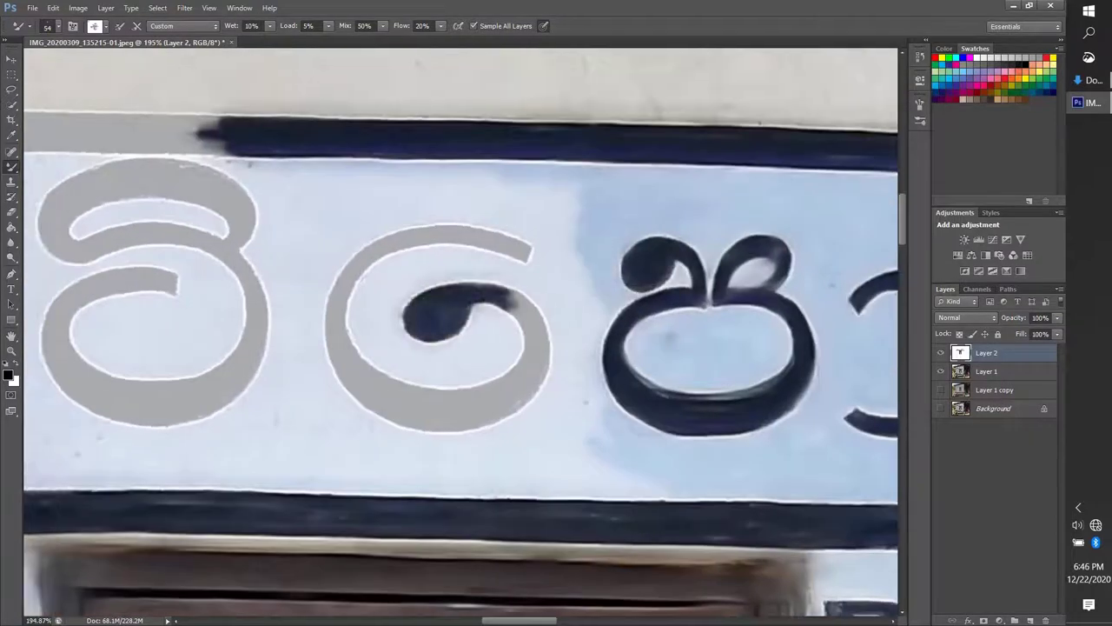
Repaint the second letter's grey outline dark blue and blend the background around it.
mouse_move(521, 295)
mouse_down()
mouse_move(399, 417)
mouse_move(347, 391)
mouse_move(399, 234)
mouse_up()
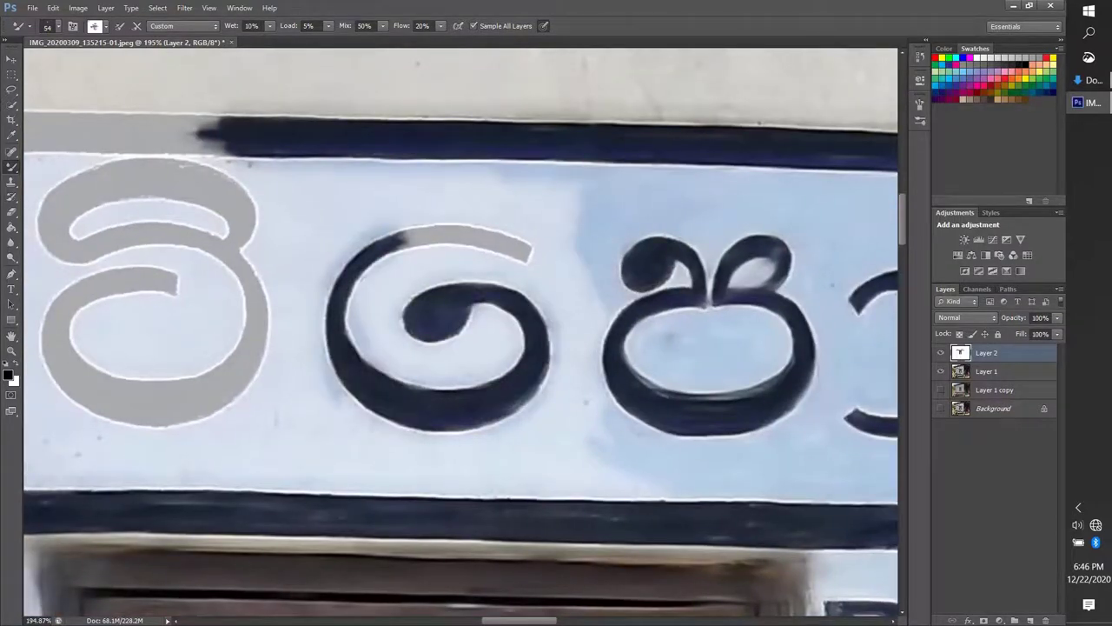
mouse_move(409, 278)
mouse_down()
mouse_move(487, 356)
mouse_move(521, 261)
mouse_move(582, 409)
mouse_up()
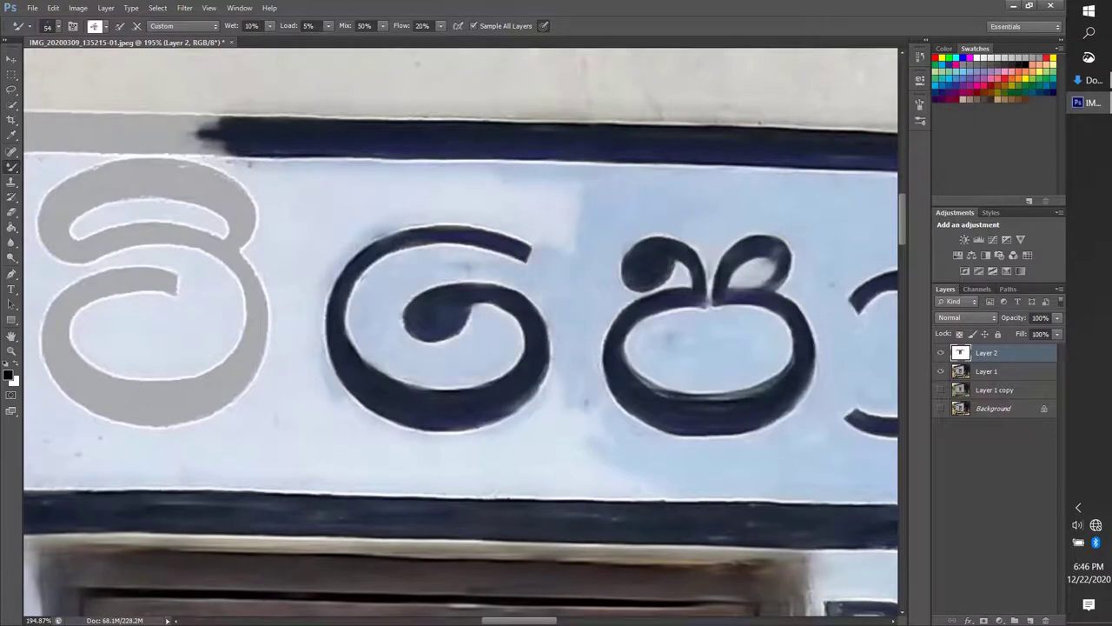
mouse_move(557, 209)
mouse_down()
mouse_move(356, 191)
mouse_move(321, 260)
mouse_move(625, 474)
mouse_move(365, 426)
mouse_up()
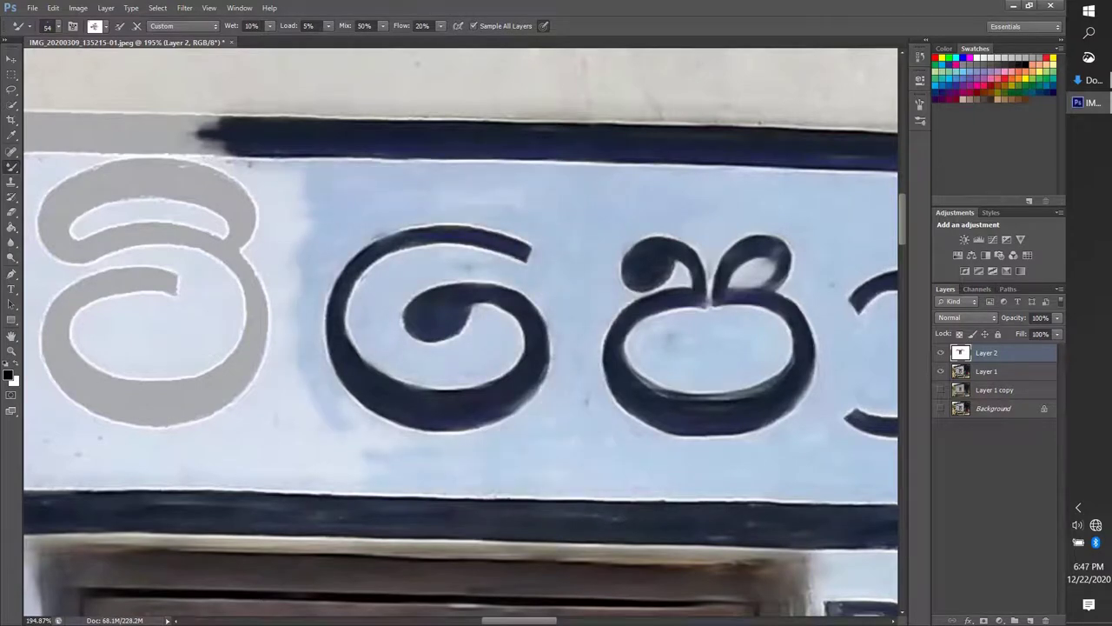
scroll(552, 365, down, 2)
scroll(486, 312, up, 3)
Darken the second letter's top arc and right side, and extend the dark top band leftward.
mouse_move(391, 252)
mouse_down()
mouse_move(365, 191)
mouse_move(564, 200)
mouse_up()
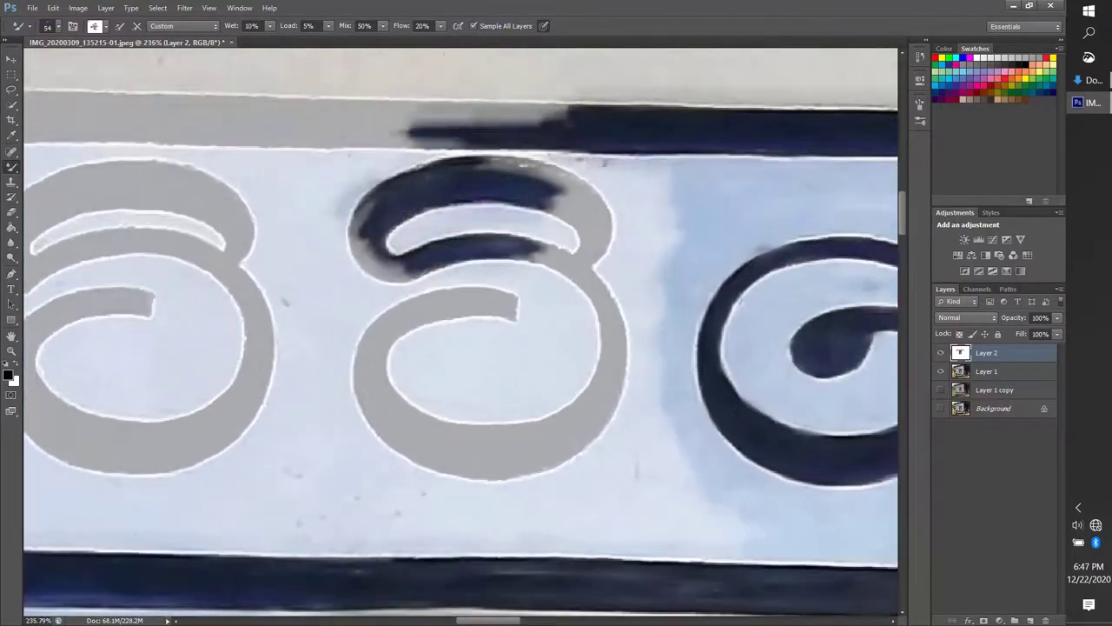
mouse_move(565, 113)
mouse_down()
mouse_move(226, 130)
mouse_move(61, 122)
mouse_up()
drag(191, 113, 495, 113)
drag(599, 200, 556, 269)
drag(470, 165, 573, 260)
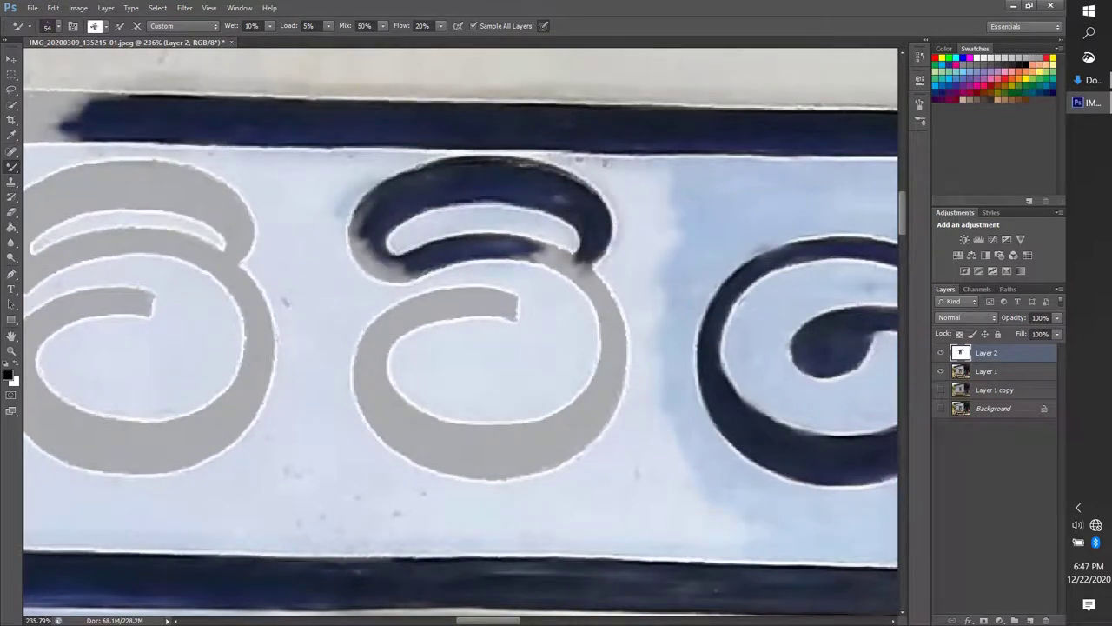
drag(365, 208, 408, 269)
drag(435, 252, 612, 347)
Cover the letter's remaining grey in navy and tint its loop interior and surroundings light blue.
mouse_move(517, 296)
mouse_down()
mouse_move(365, 348)
mouse_move(521, 461)
mouse_move(612, 365)
mouse_up()
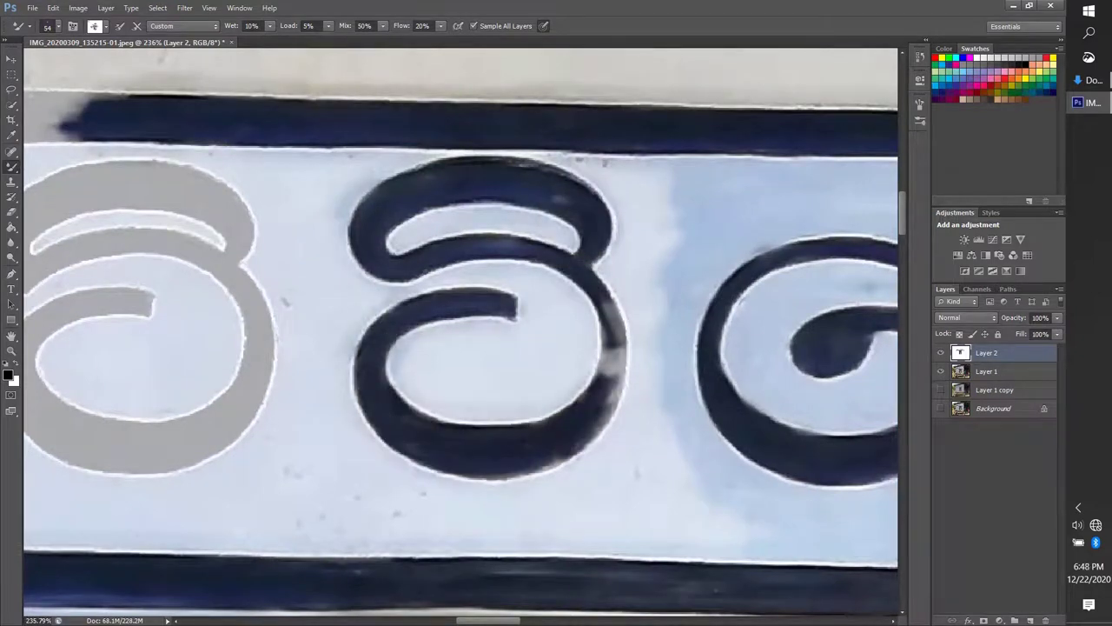
drag(608, 304, 617, 399)
drag(408, 365, 530, 373)
drag(391, 382, 591, 382)
drag(426, 287, 574, 330)
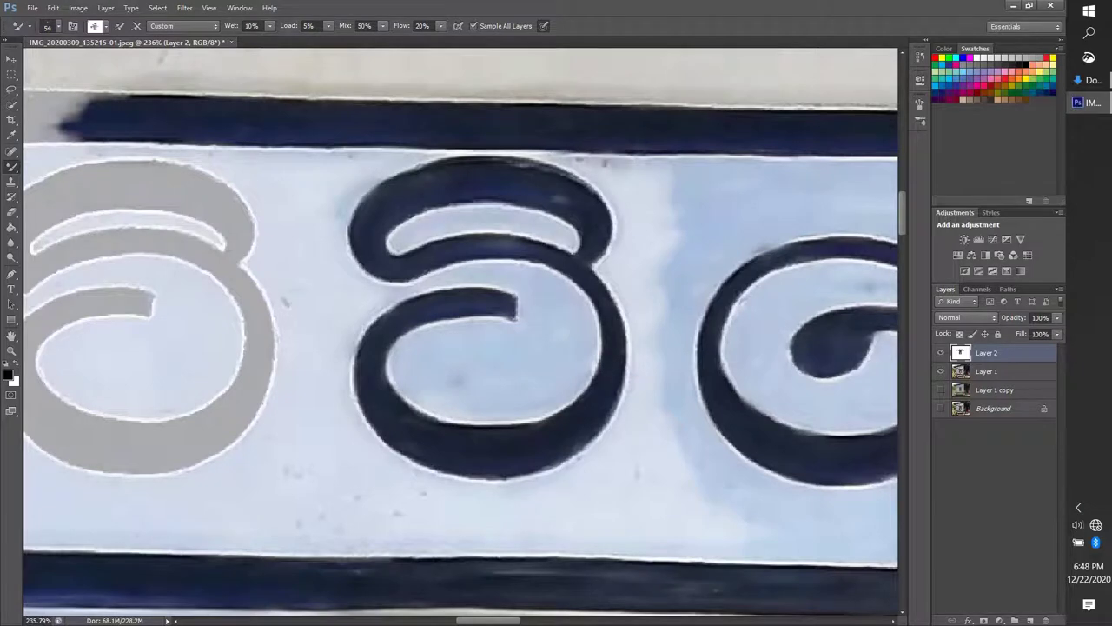
mouse_move(521, 157)
mouse_down()
mouse_move(643, 287)
mouse_move(643, 443)
mouse_move(365, 539)
mouse_move(695, 513)
mouse_up()
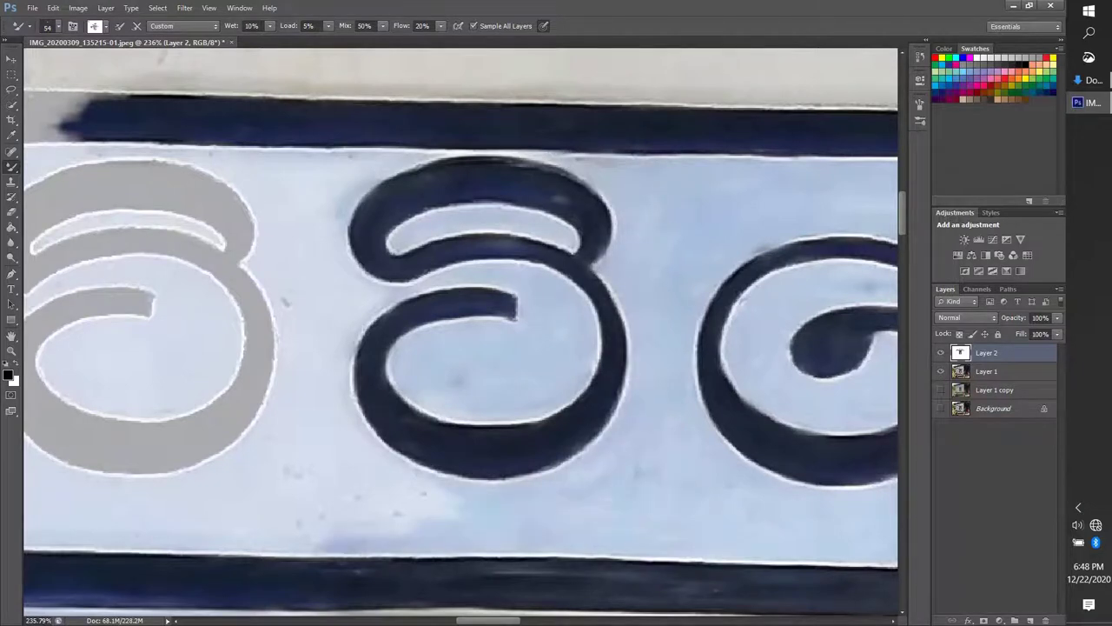
Paint the next grey letter's loop, inner arm, tail and upper loop in dark navy.
scroll(460, 330, left, 5)
mouse_move(452, 417)
mouse_down()
mouse_move(322, 448)
mouse_move(261, 304)
mouse_up()
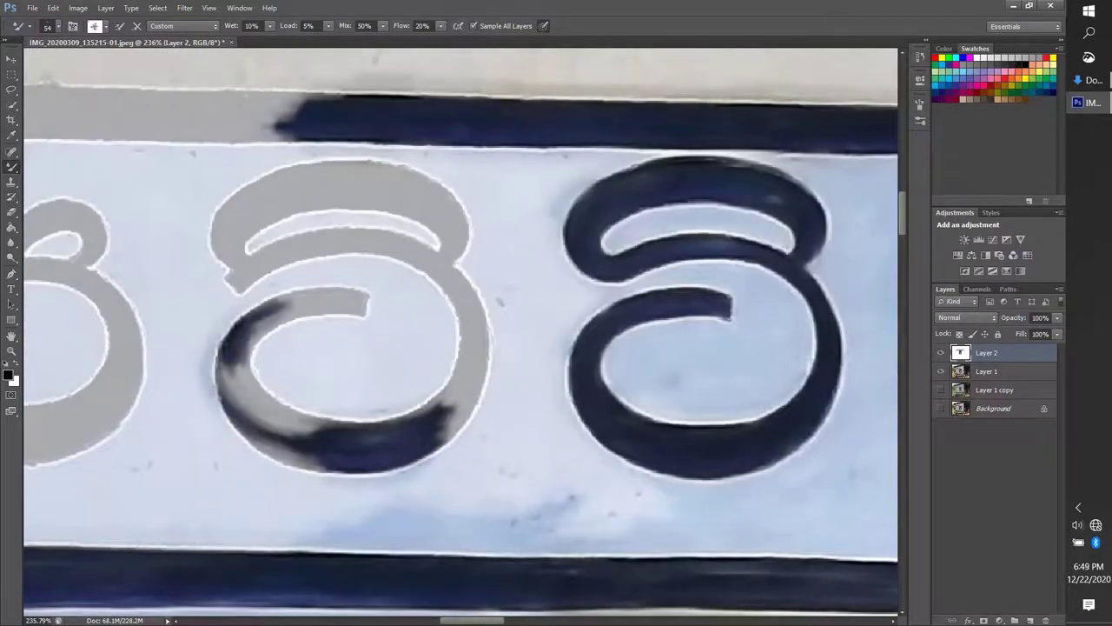
mouse_move(226, 365)
mouse_down()
mouse_move(348, 470)
mouse_move(478, 348)
mouse_up()
drag(252, 339, 365, 295)
drag(478, 347, 226, 278)
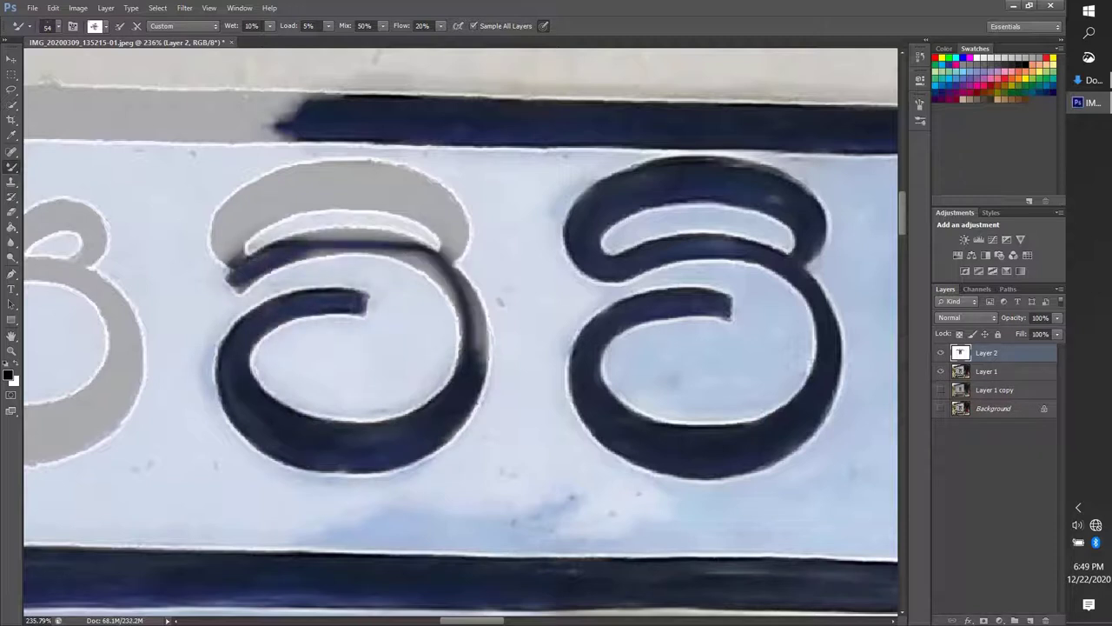
drag(287, 230, 474, 330)
mouse_move(226, 260)
mouse_down()
mouse_move(460, 247)
mouse_move(469, 234)
mouse_up()
drag(235, 226, 469, 252)
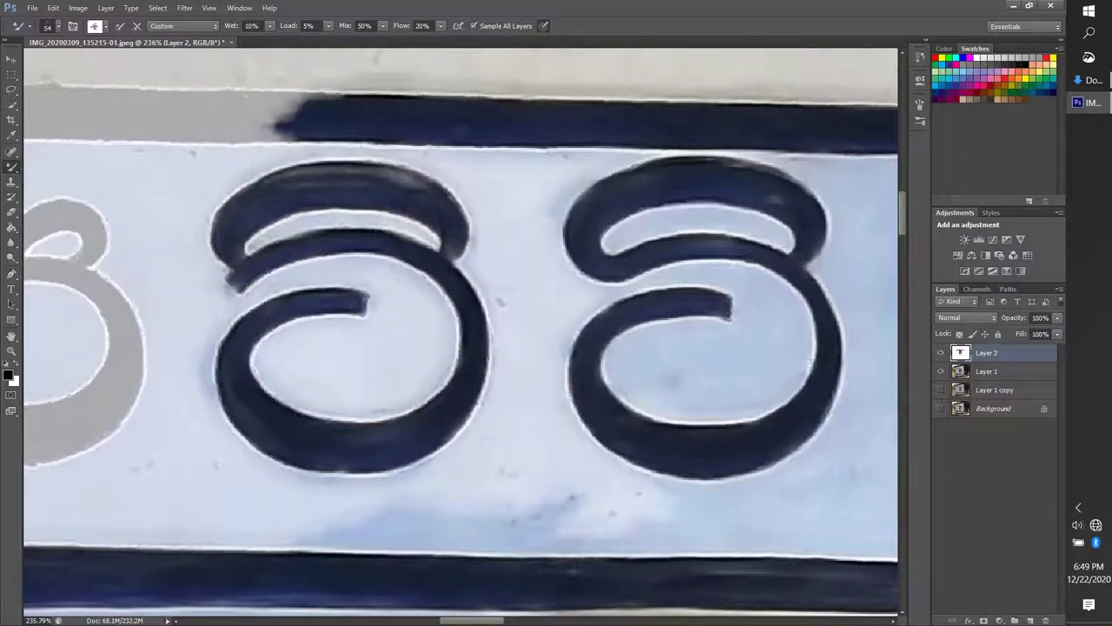
Smudge bluish grey into the background between and below the letters, lightening the patch below.
drag(434, 156, 565, 261)
drag(556, 174, 469, 278)
mouse_move(504, 235)
mouse_down()
mouse_move(564, 296)
mouse_move(495, 451)
mouse_up()
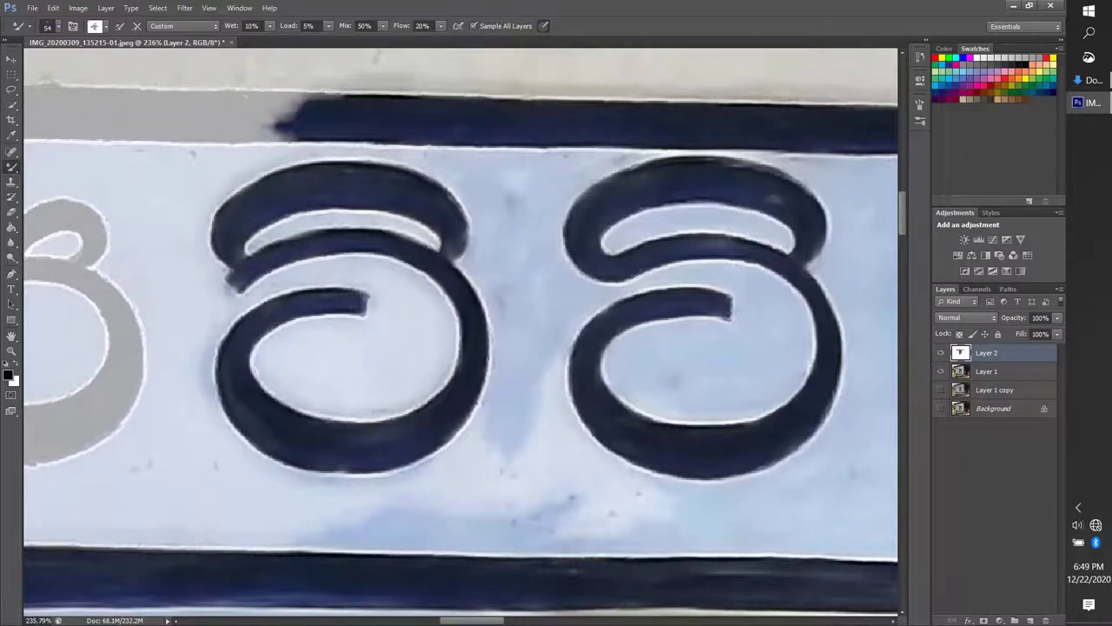
drag(365, 391, 538, 504)
drag(556, 374, 643, 512)
Touch up the middle letter with darker marks and extend the dark top band further left.
drag(469, 313, 634, 373)
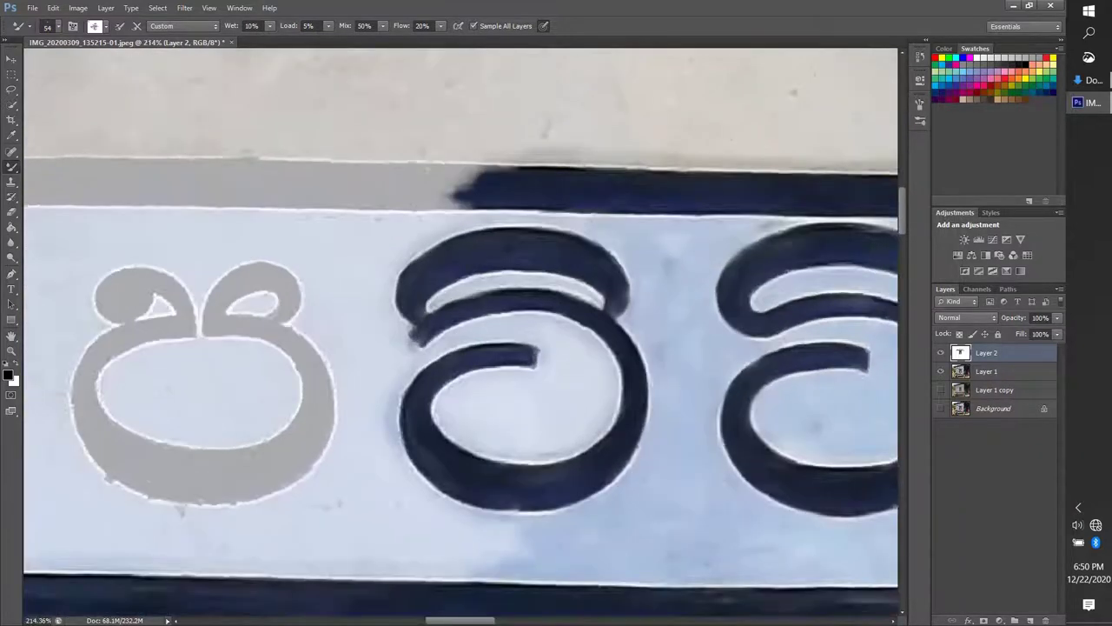
drag(452, 470, 608, 408)
drag(391, 348, 599, 321)
drag(444, 178, 117, 174)
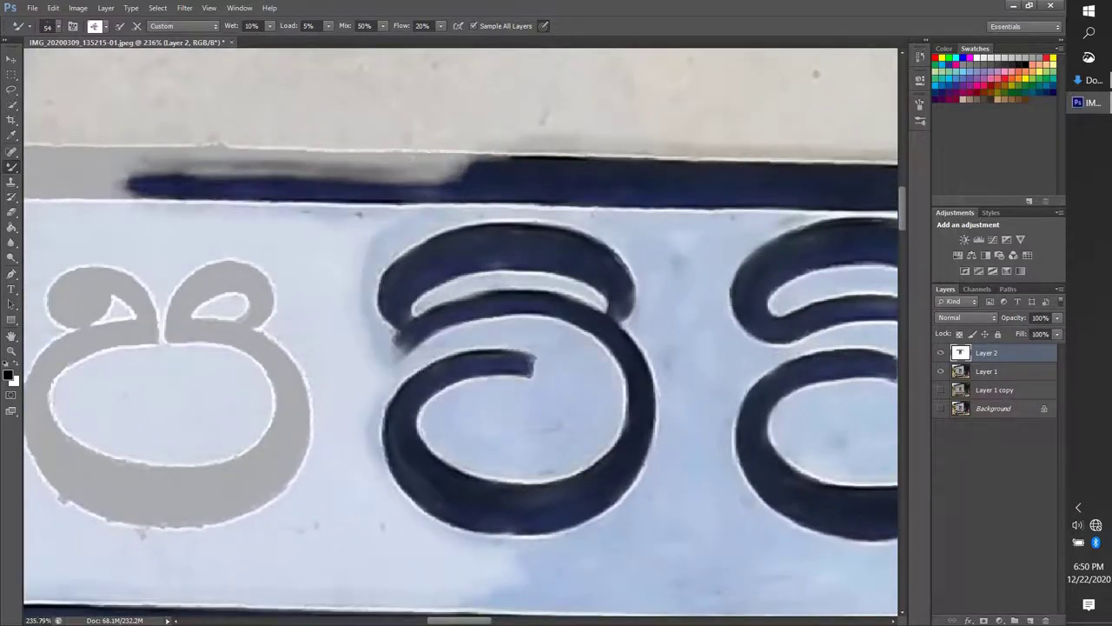
scroll(460, 330, down, 2)
drag(661, 184, 35, 200)
scroll(460, 330, up, 1)
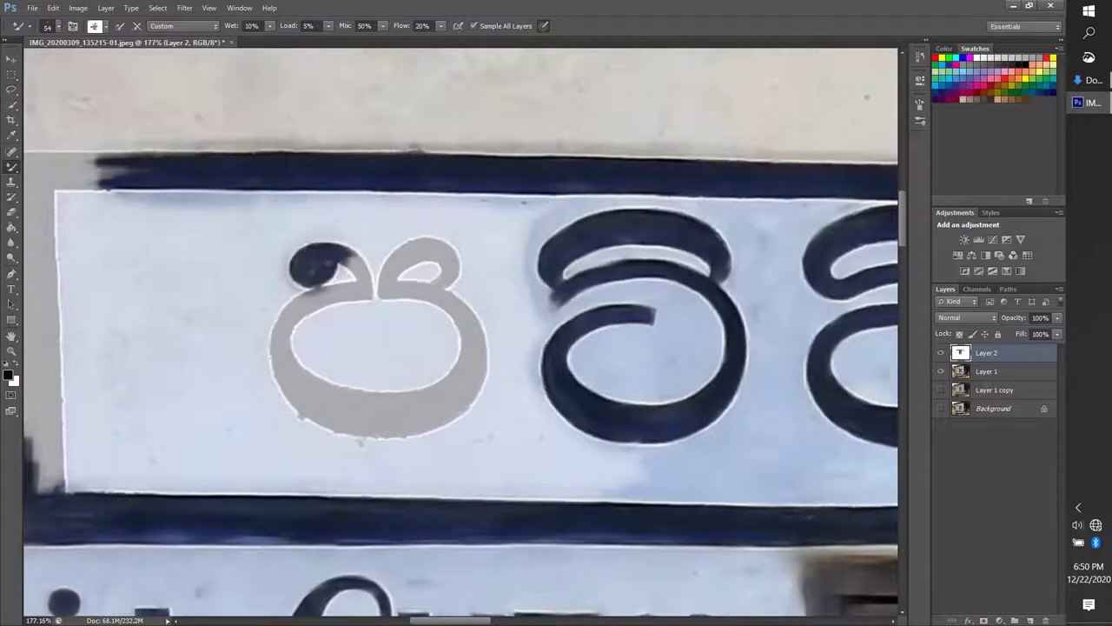
Paint the leftmost letter's ring and loop dark, smudging bluish background above and below it.
drag(365, 296, 295, 348)
mouse_move(417, 365)
mouse_down()
mouse_move(269, 312)
mouse_move(365, 435)
mouse_up()
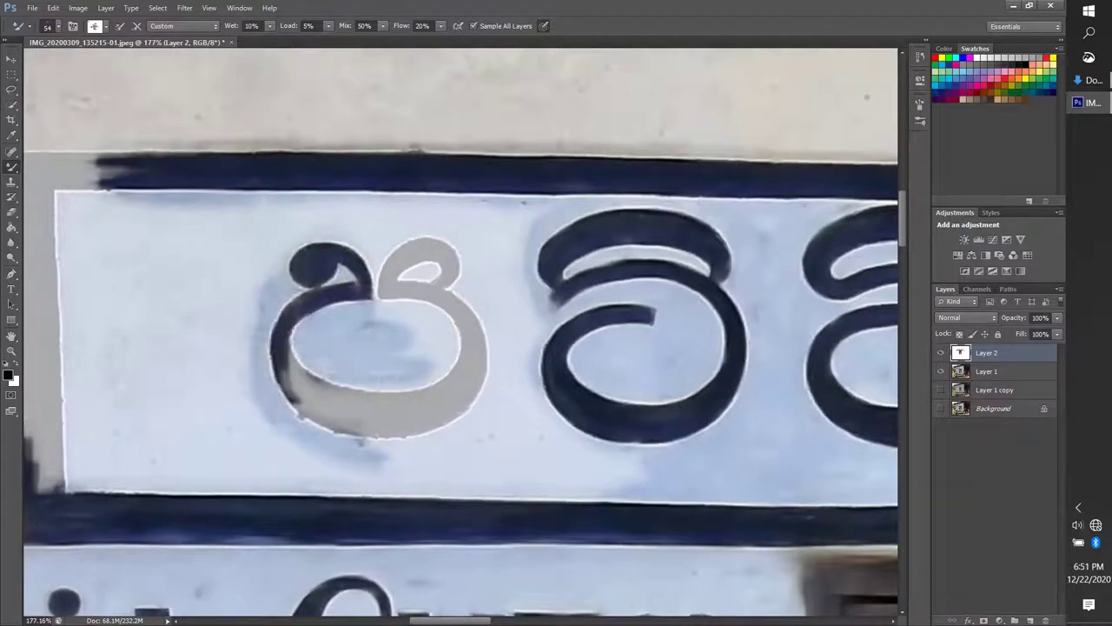
drag(304, 417, 469, 373)
drag(365, 460, 586, 478)
drag(382, 282, 452, 252)
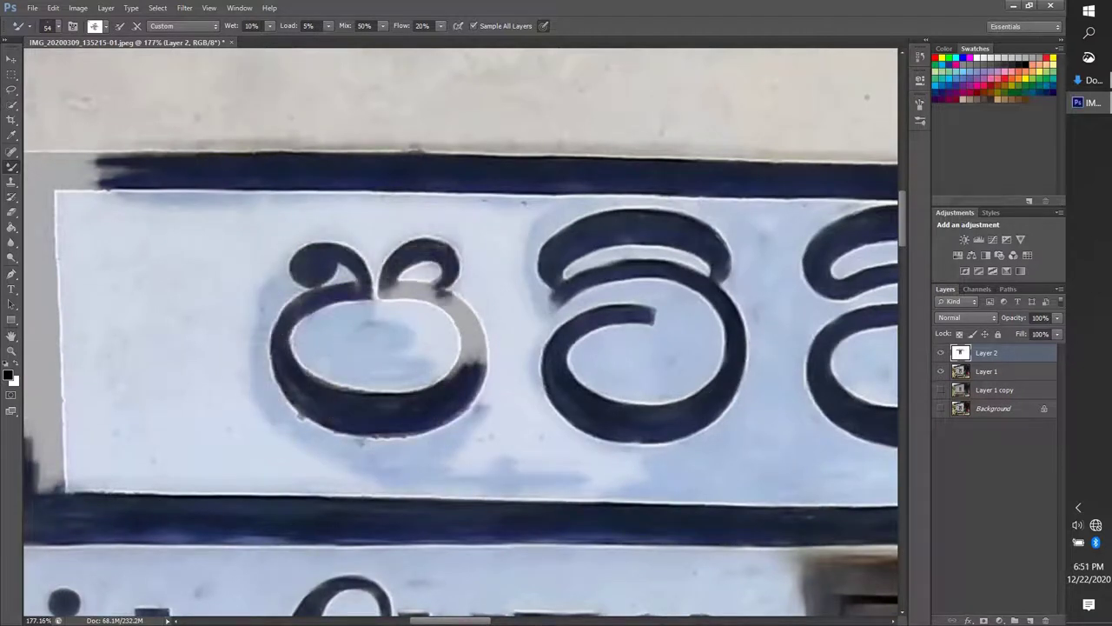
drag(330, 227, 539, 224)
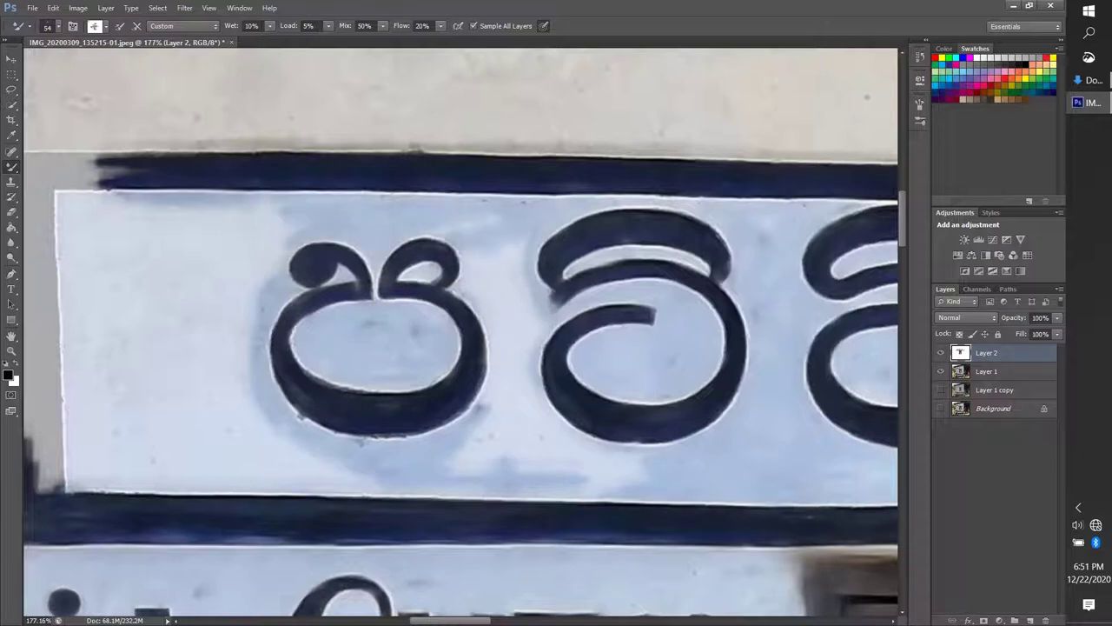
drag(521, 365, 608, 487)
drag(539, 409, 374, 495)
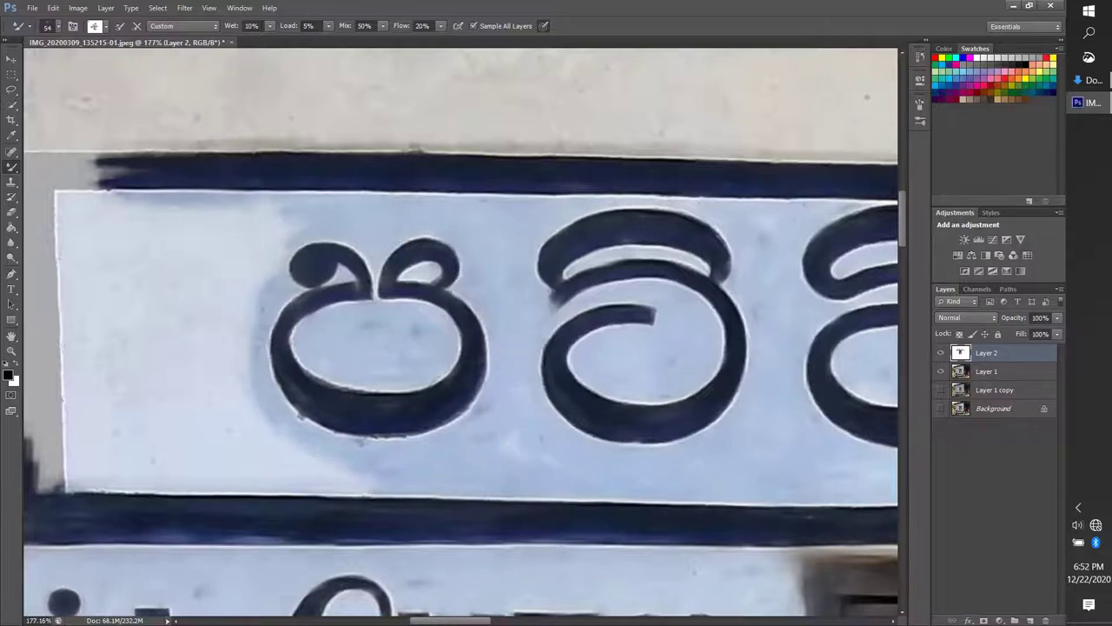
Darken the sign's left border from top to bottom.
scroll(460, 339, up, 2)
drag(274, 234, 278, 374)
drag(278, 261, 286, 522)
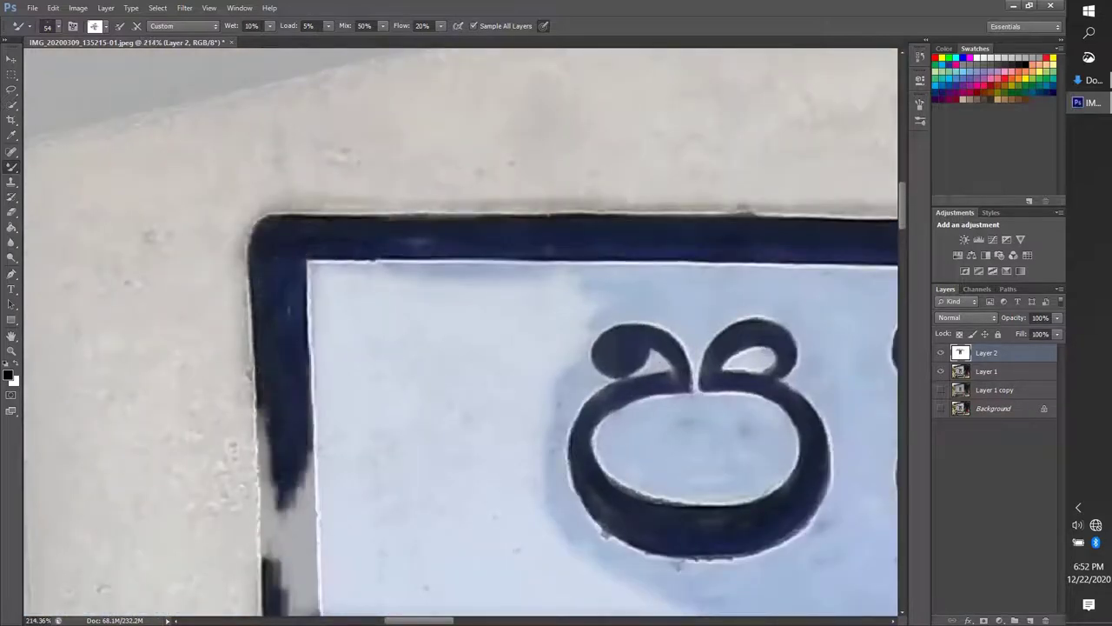
drag(269, 400, 300, 613)
Add darker blue smudges across the sign's lower area and light left background.
scroll(365, 330, down, 2)
mouse_move(608, 509)
mouse_down()
mouse_move(469, 522)
mouse_move(360, 495)
mouse_up()
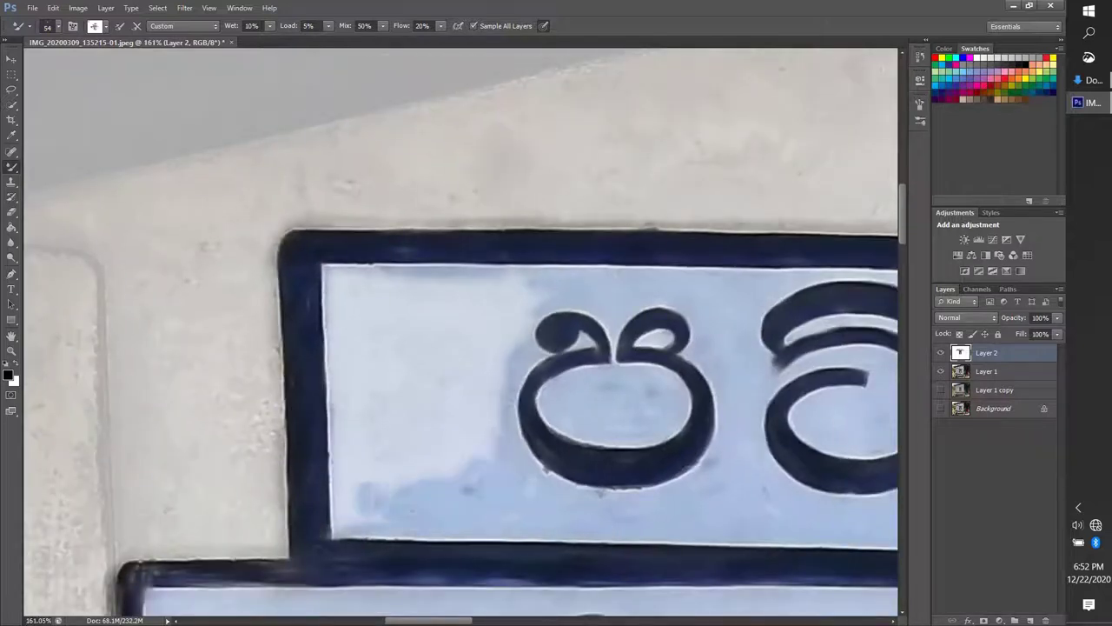
drag(452, 374, 425, 461)
drag(521, 287, 339, 443)
drag(400, 287, 365, 486)
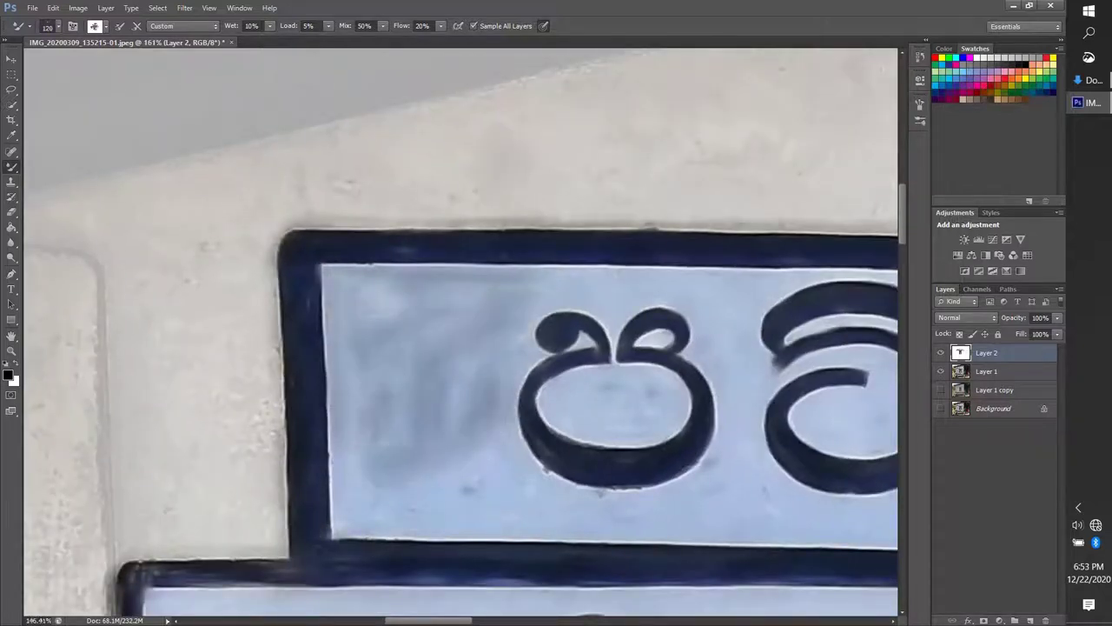
scroll(365, 330, down, 1)
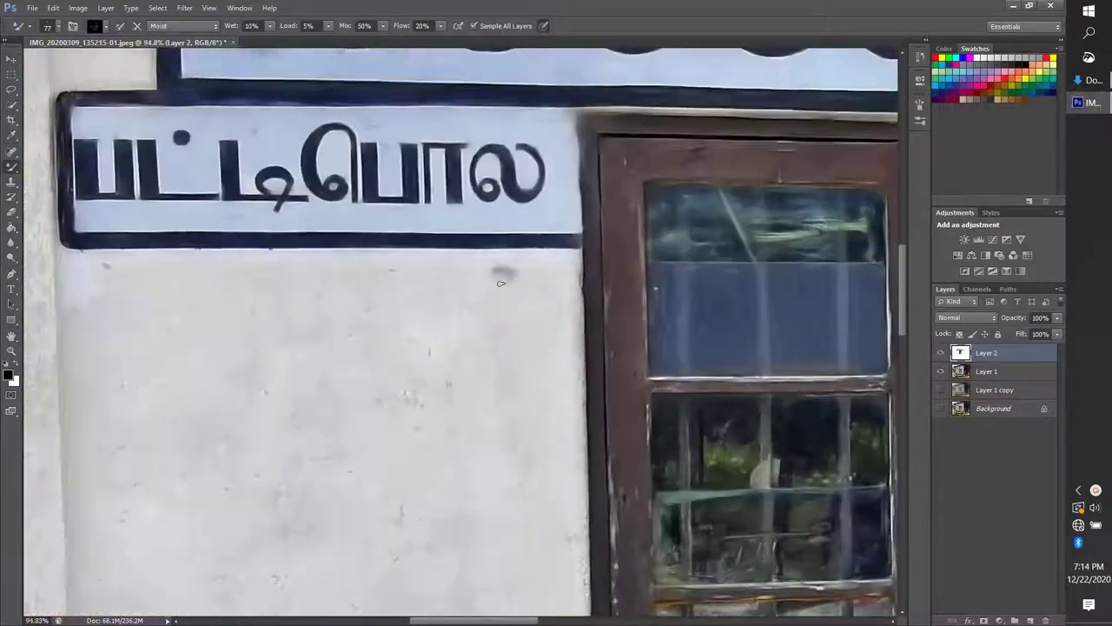
Paint dark strokes down the wall beside the window and broad grey strokes left of it.
scroll(588, 415, down, 2)
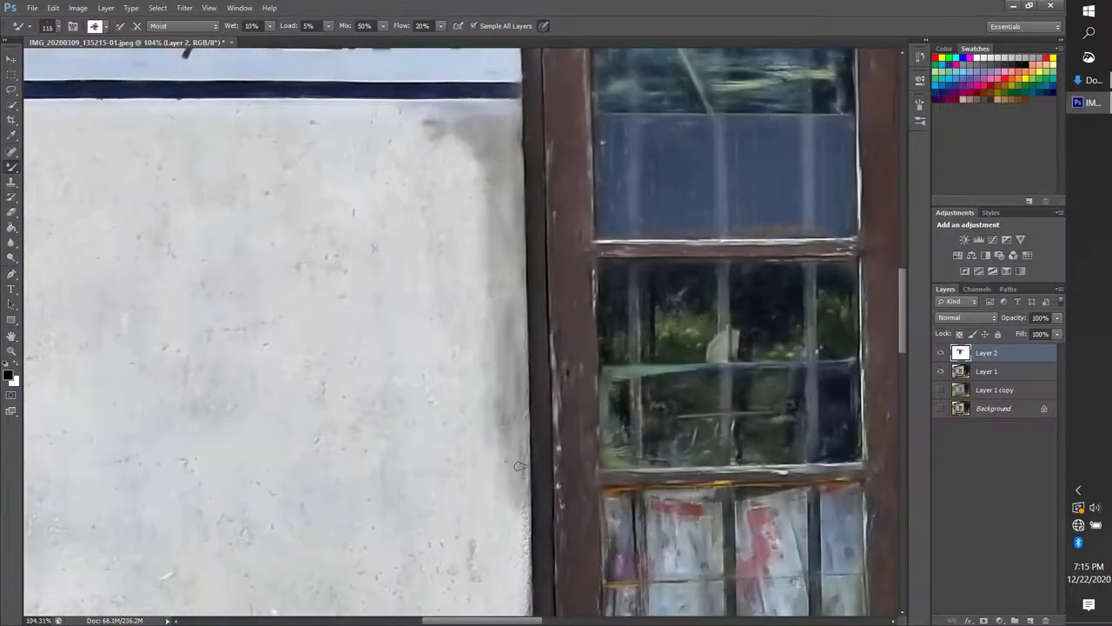
mouse_move(512, 521)
mouse_down()
mouse_move(484, 315)
mouse_move(413, 176)
mouse_move(437, 365)
mouse_move(477, 452)
mouse_up()
scroll(491, 290, down, 1)
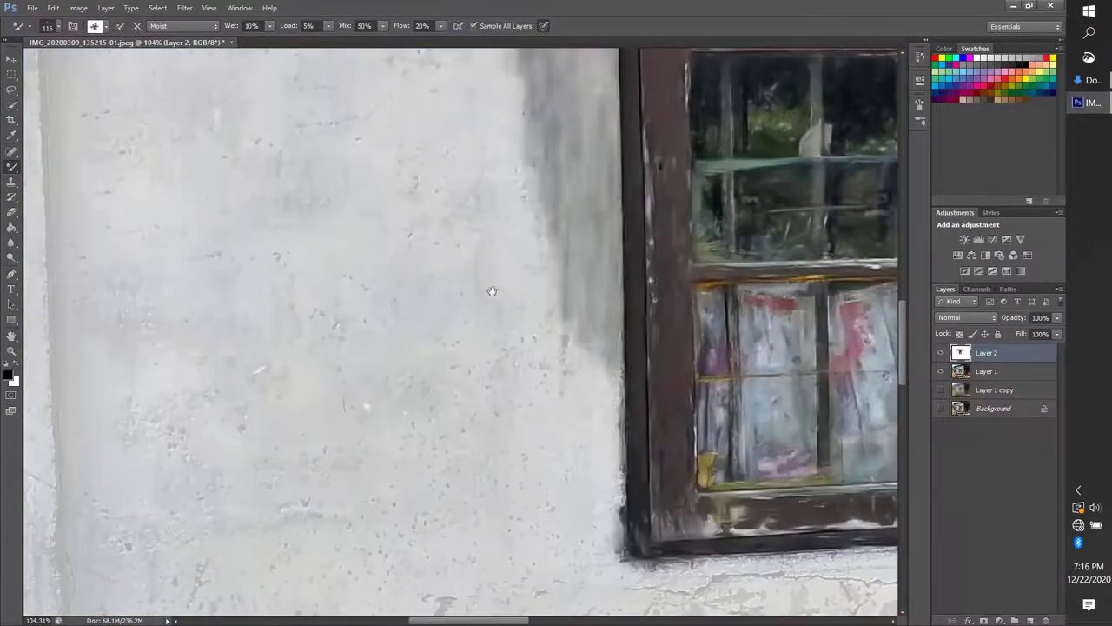
mouse_move(492, 291)
mouse_down()
mouse_move(586, 524)
mouse_move(591, 591)
mouse_up()
scroll(493, 336, down, 1)
mouse_move(494, 337)
mouse_down()
mouse_move(538, 470)
mouse_move(469, 217)
mouse_move(434, 452)
mouse_move(379, 366)
mouse_move(522, 313)
mouse_up()
Briefly switch to Layer 1, return to Layer 2, and paint more grey below the sign.
key(alt+bracketleft)
key(9)
key(alt+bracketright)
scroll(516, 478, down, 1)
scroll(429, 467, up, 2)
scroll(521, 312, down, 3)
drag(576, 447, 541, 455)
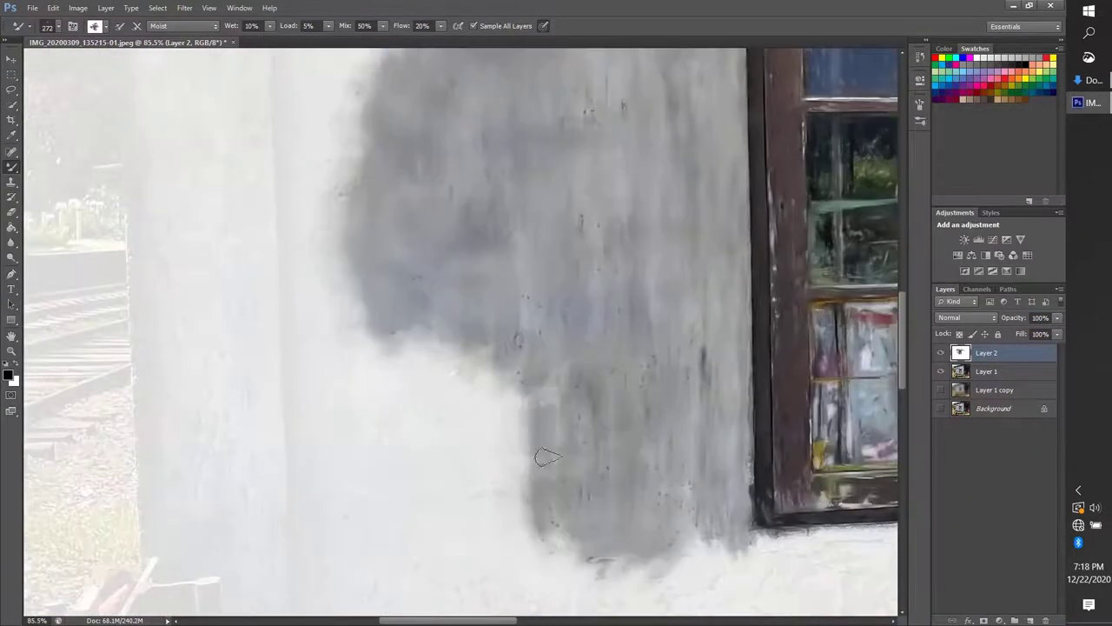
Spread grey strokes across the wall left of the sign and lower down the wall.
scroll(542, 454, up, 1)
scroll(460, 306, down, 2)
scroll(461, 305, up, 2)
mouse_move(365, 379)
mouse_down()
mouse_move(278, 399)
mouse_move(365, 382)
mouse_up()
scroll(336, 449, down, 3)
mouse_move(336, 449)
mouse_down()
mouse_move(426, 417)
mouse_move(478, 348)
mouse_up()
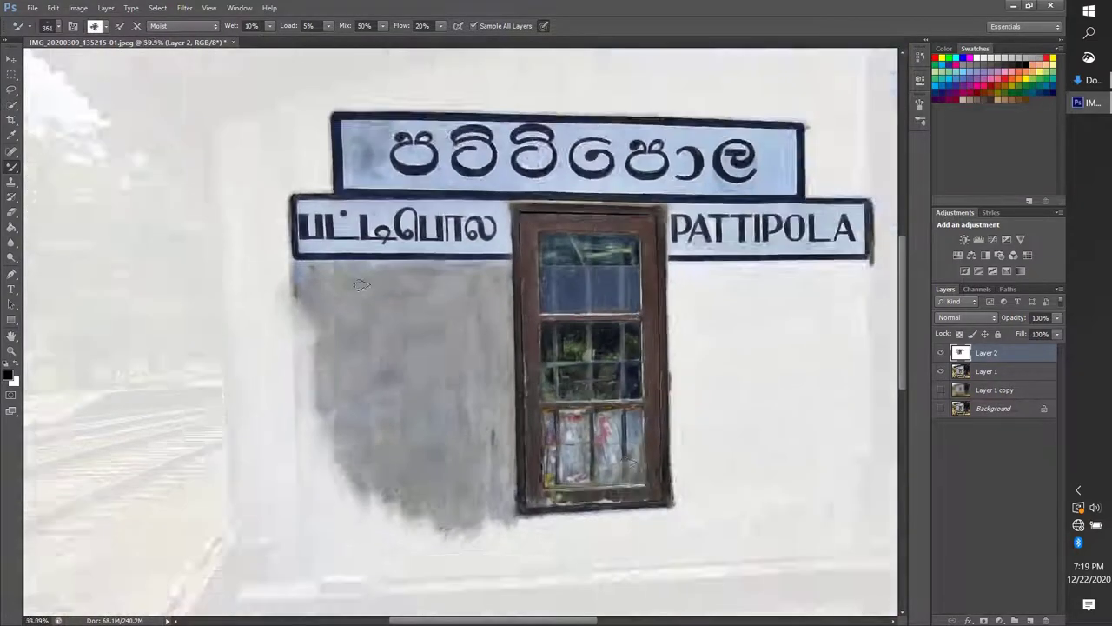
scroll(478, 348, down, 2)
scroll(385, 478, up, 2)
mouse_move(385, 479)
mouse_down()
mouse_move(538, 531)
mouse_move(721, 512)
mouse_up()
Paint along the wall bottom and window sill, blending brown-grey stains into the lower wall.
scroll(721, 513, up, 4)
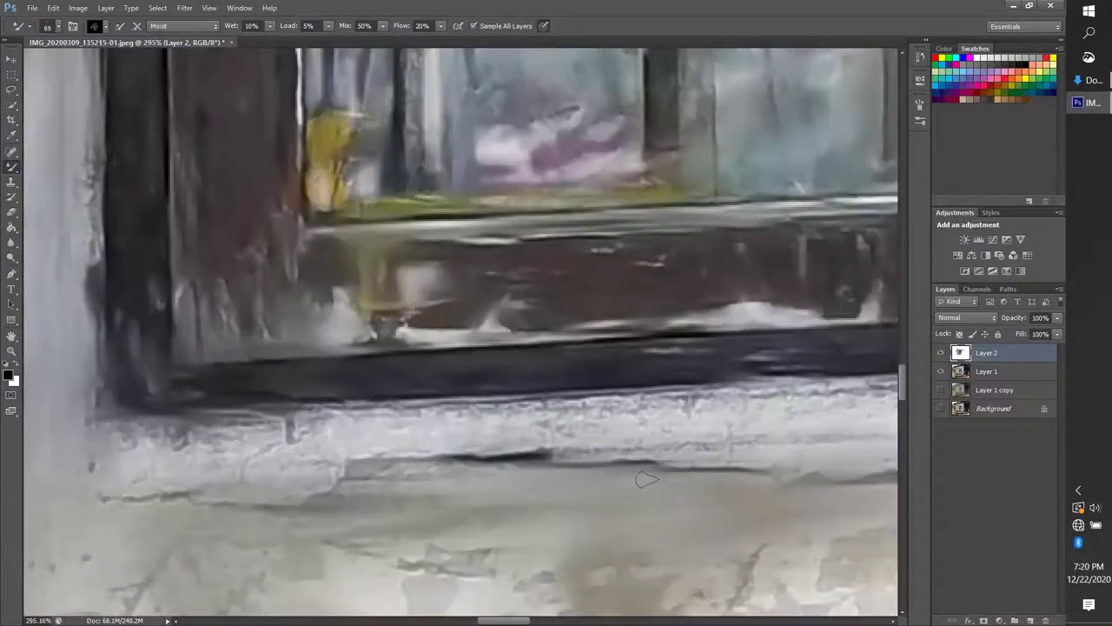
mouse_move(260, 435)
mouse_down()
mouse_move(590, 401)
mouse_move(330, 356)
mouse_up()
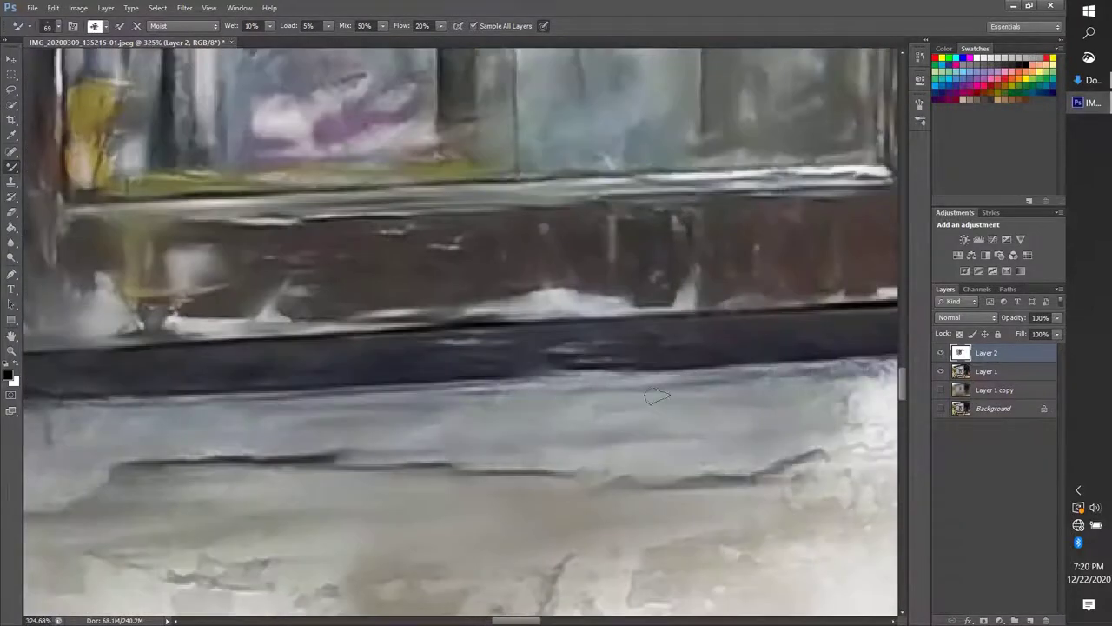
drag(652, 391, 477, 365)
drag(608, 426, 313, 574)
drag(391, 522, 391, 382)
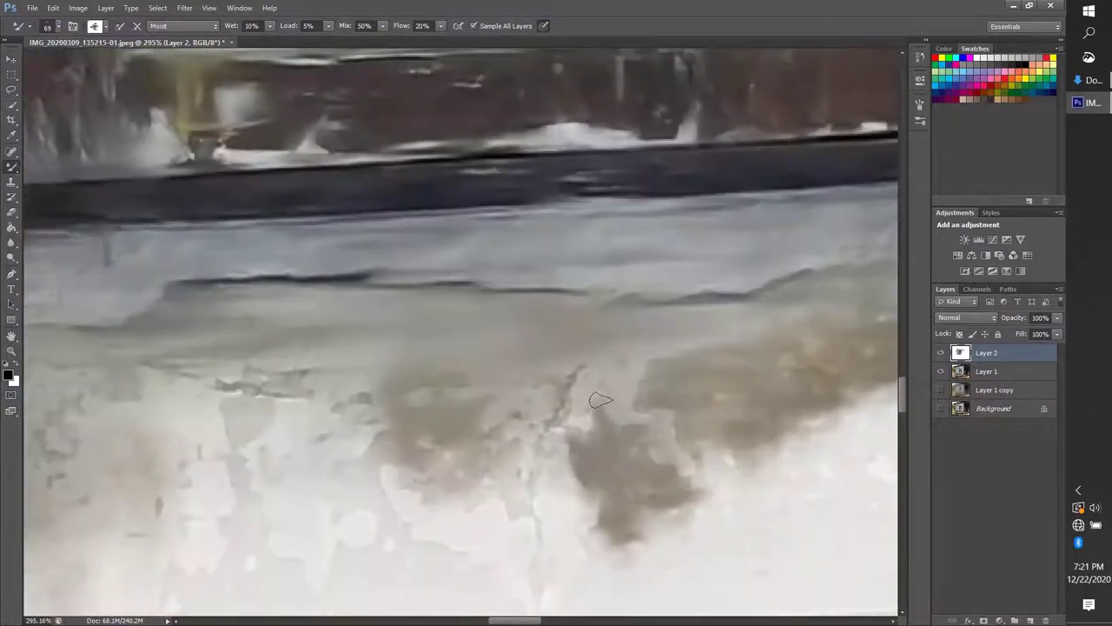
drag(260, 391, 609, 478)
drag(399, 452, 539, 521)
drag(135, 458, 391, 486)
Stroke the wall beside the window, paint a dark baseboard strip, and blend pale paint above it.
scroll(391, 487, down, 2)
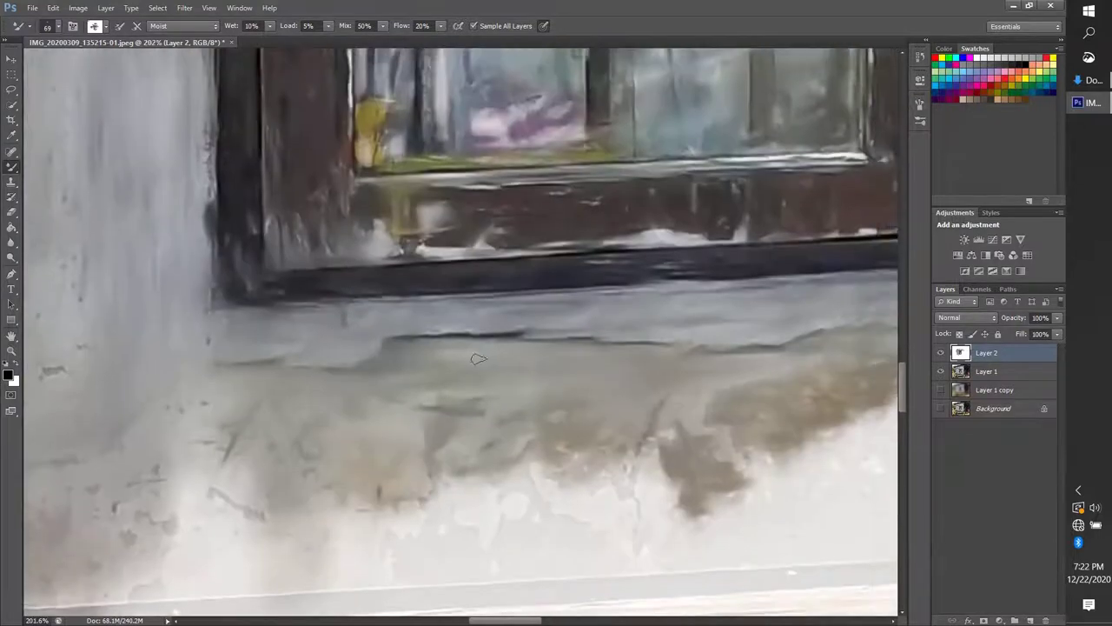
drag(347, 391, 451, 382)
drag(608, 452, 726, 469)
scroll(725, 469, up, 2)
drag(608, 391, 522, 260)
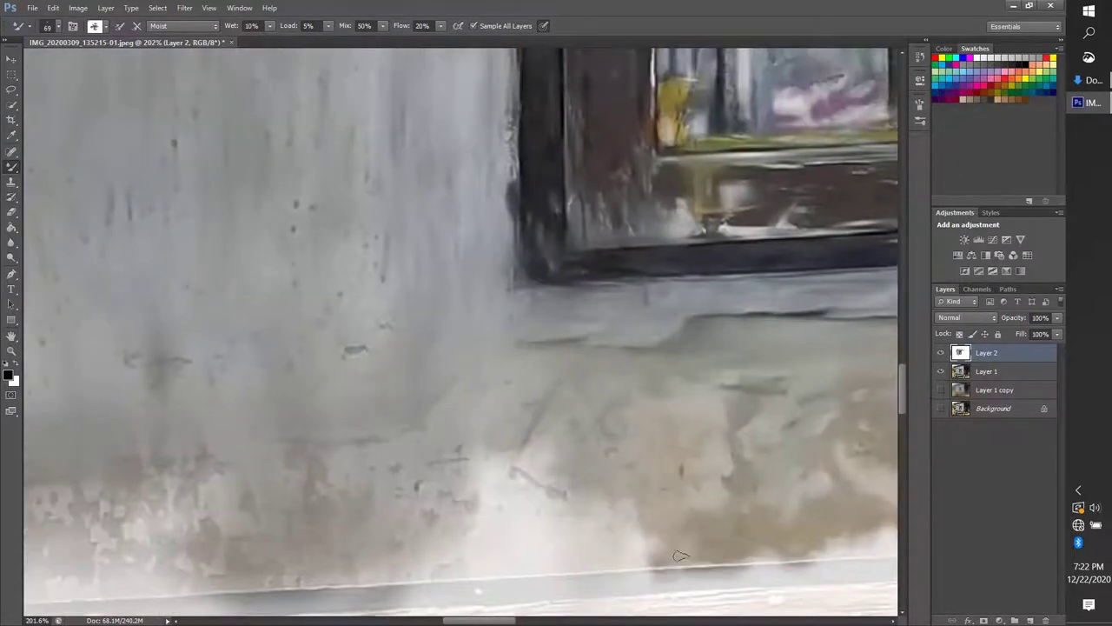
drag(504, 497, 721, 497)
drag(61, 478, 808, 445)
drag(669, 439, 727, 392)
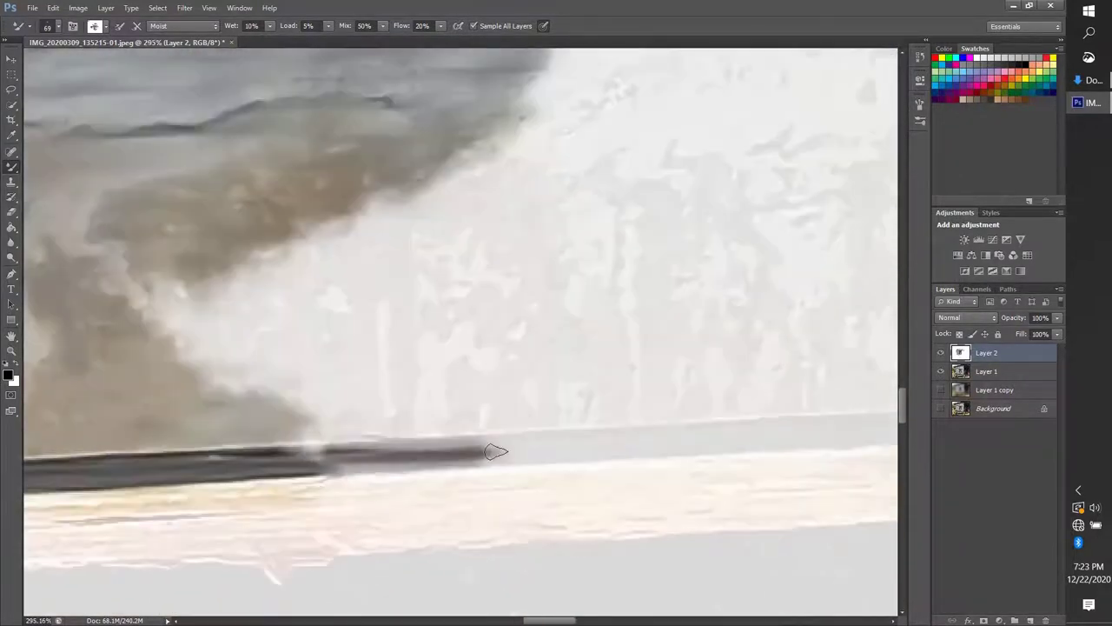
drag(608, 409, 261, 452)
mouse_move(542, 400)
mouse_down()
mouse_move(542, 445)
mouse_move(695, 325)
mouse_move(843, 347)
mouse_up()
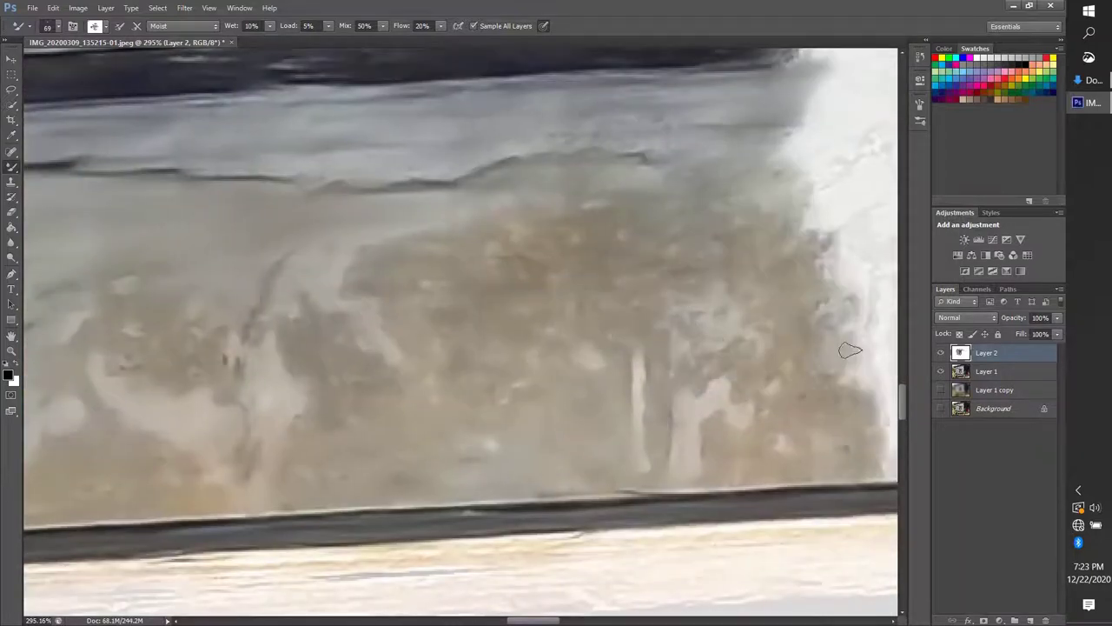
Add grey texture along the baseboard and board end, darkening the board edge with blended strokes.
scroll(843, 348, down, 2)
mouse_move(608, 487)
mouse_down()
mouse_move(345, 501)
mouse_move(470, 457)
mouse_up()
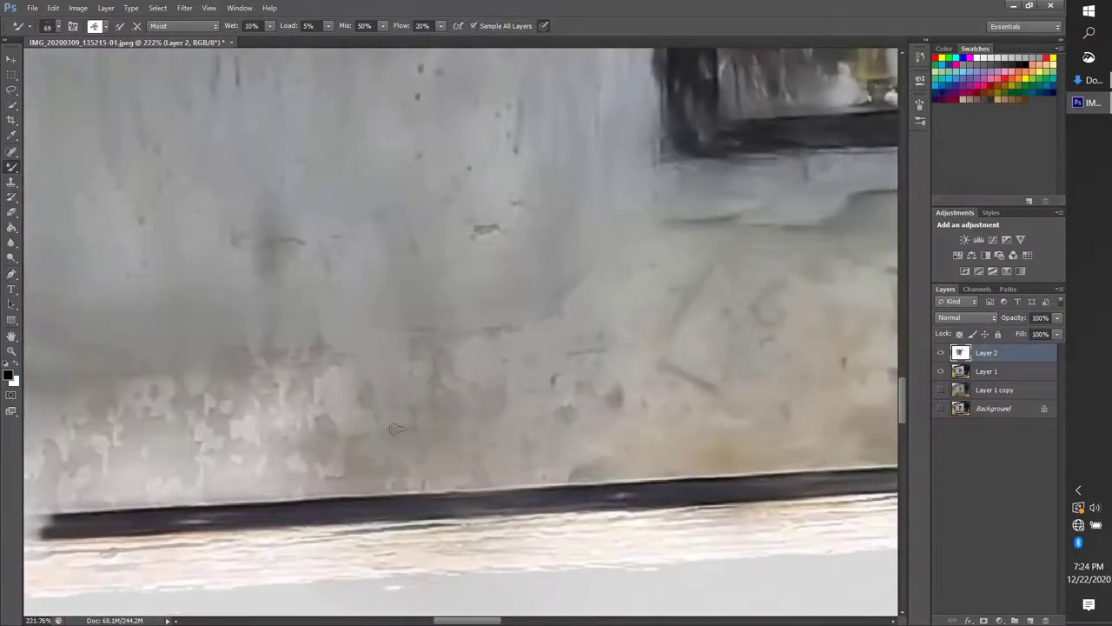
mouse_move(388, 485)
mouse_down()
mouse_move(226, 374)
mouse_move(556, 304)
mouse_up()
drag(538, 435, 609, 330)
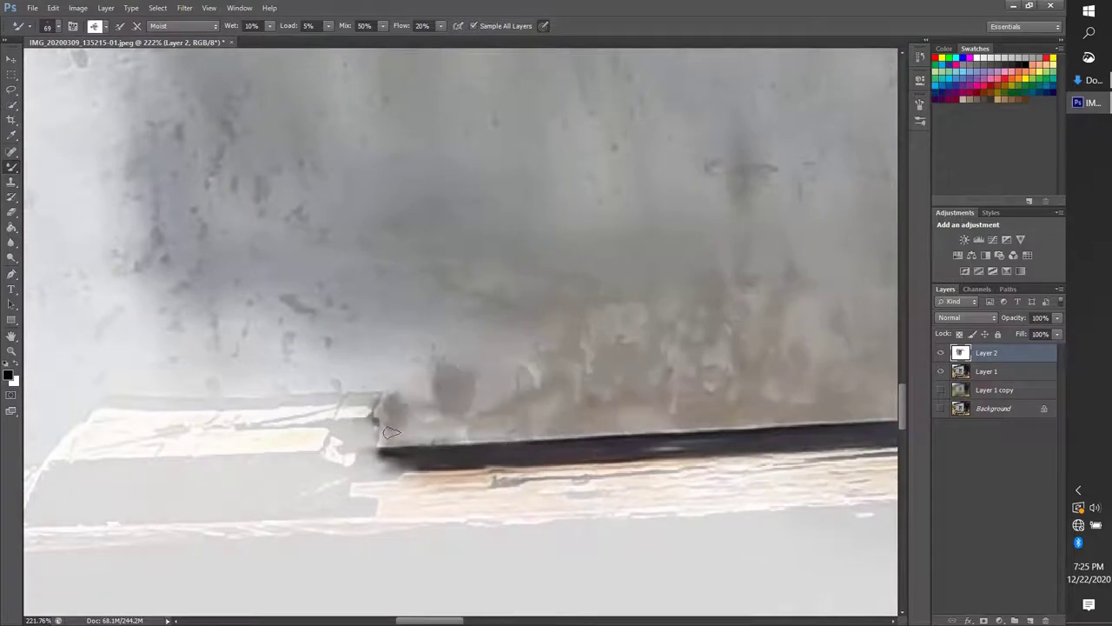
drag(486, 417, 331, 364)
mouse_move(330, 379)
mouse_down()
mouse_move(523, 401)
mouse_move(261, 387)
mouse_up()
drag(365, 409, 564, 365)
drag(295, 365, 452, 287)
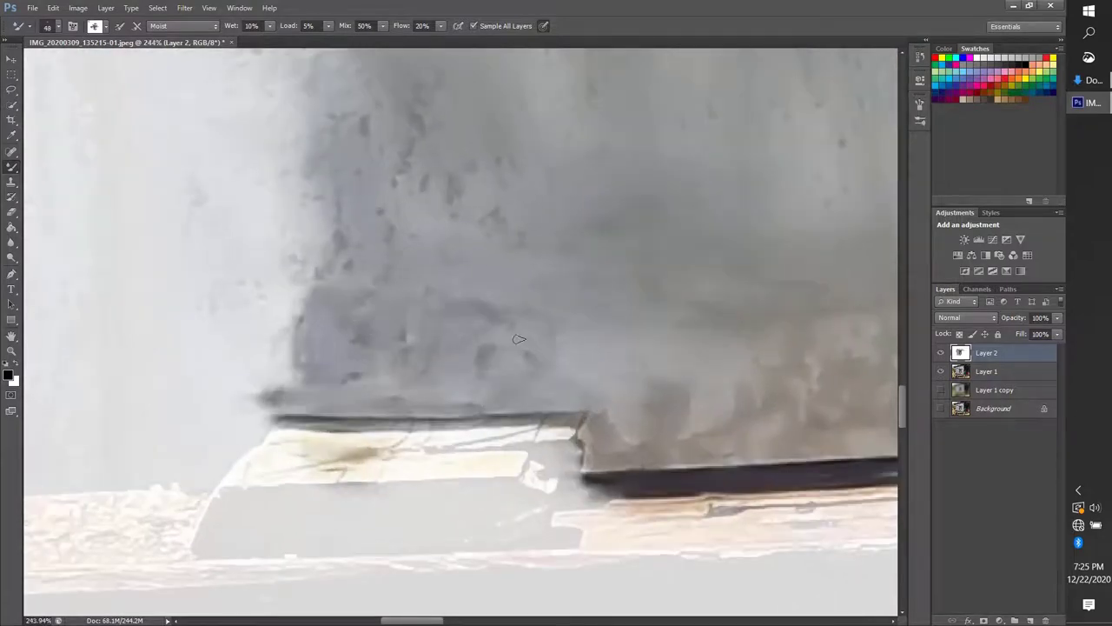
scroll(640, 445, up, 2)
mouse_move(640, 445)
mouse_down()
mouse_move(566, 191)
mouse_move(347, 261)
mouse_move(521, 305)
mouse_move(241, 366)
mouse_up()
Enlarge the brush slightly, dab a dark smudge below the signboard, and erase a large wall patch.
key(bracketright)
scroll(241, 367, down, 2)
scroll(278, 330, down, 2)
scroll(348, 286, down, 2)
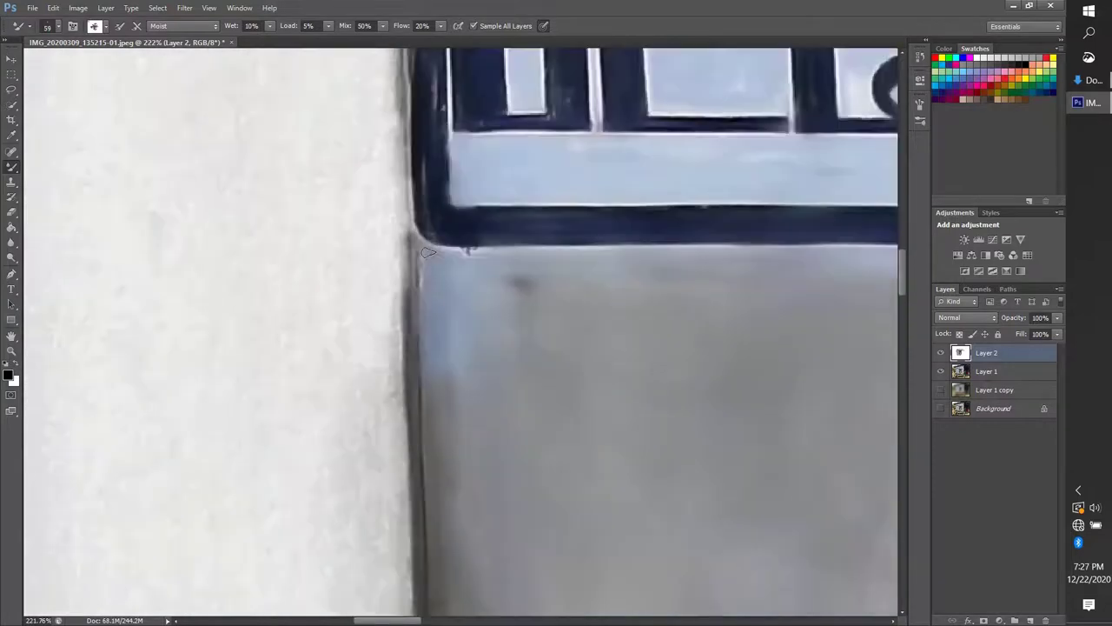
scroll(410, 246, down, 2)
scroll(410, 245, up, 1)
drag(415, 347, 440, 313)
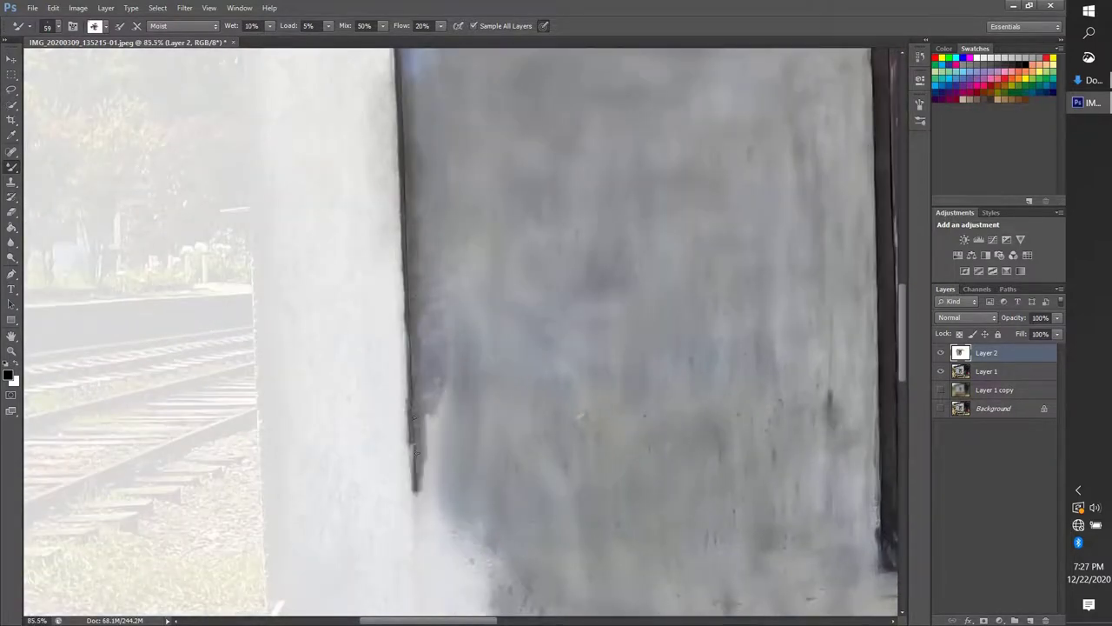
mouse_move(457, 357)
mouse_down()
mouse_move(666, 397)
mouse_move(608, 460)
mouse_up()
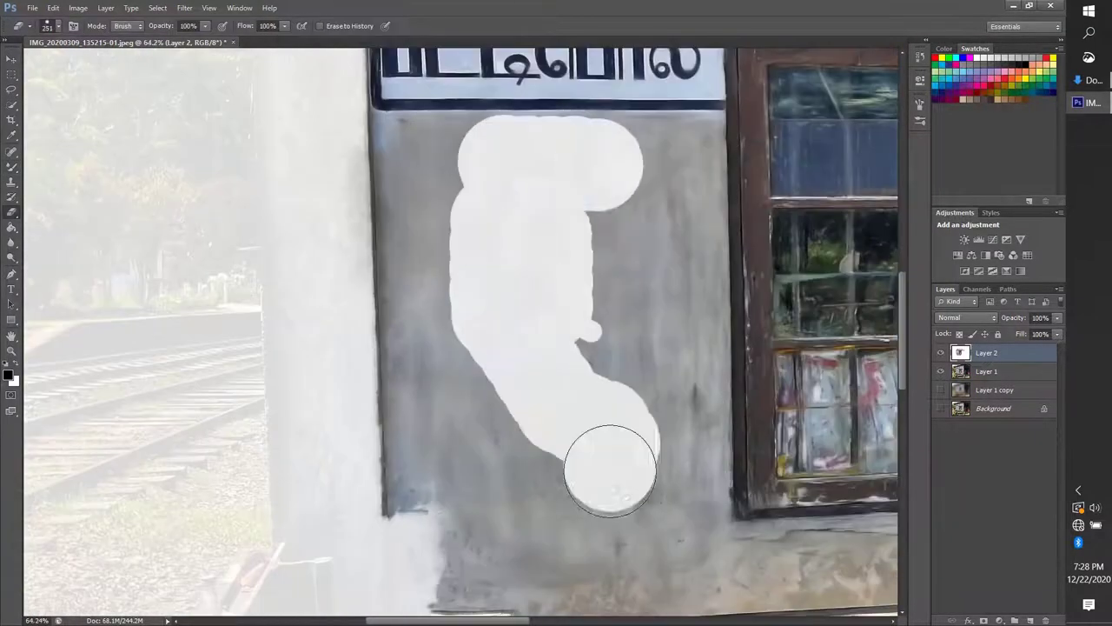
Repaint grey near the pillar corner and along the white patch's edges, right side and bottom.
scroll(609, 460, up, 2)
mouse_move(487, 364)
mouse_down()
mouse_move(465, 396)
mouse_move(489, 589)
mouse_up()
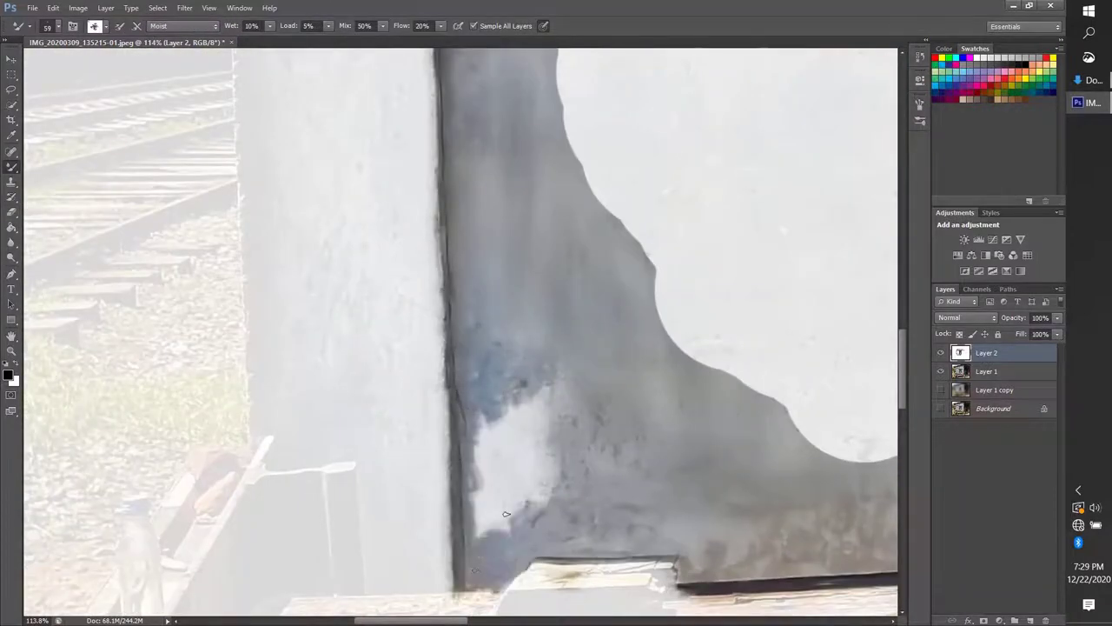
drag(506, 514, 530, 448)
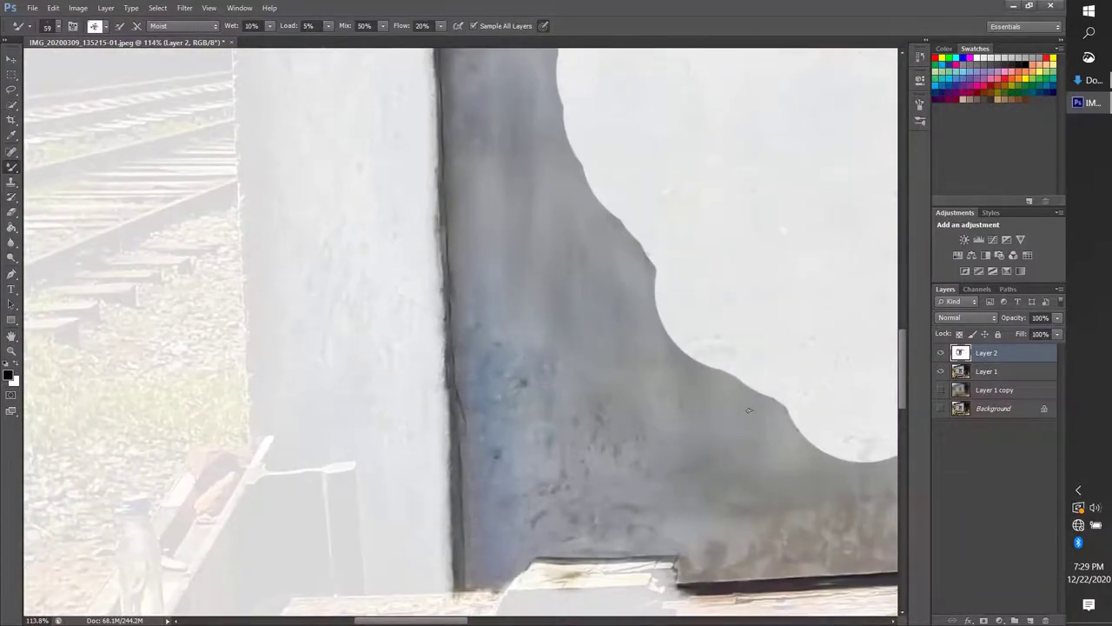
scroll(863, 465, right, 3)
scroll(571, 431, right, 5)
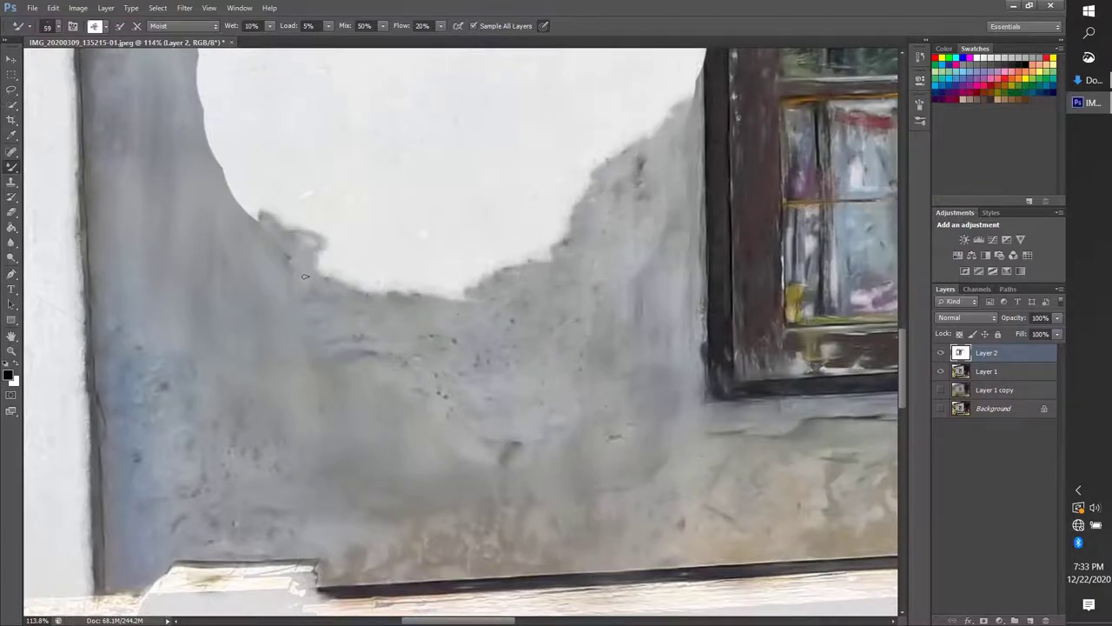
scroll(304, 276, up, 3)
drag(269, 300, 274, 309)
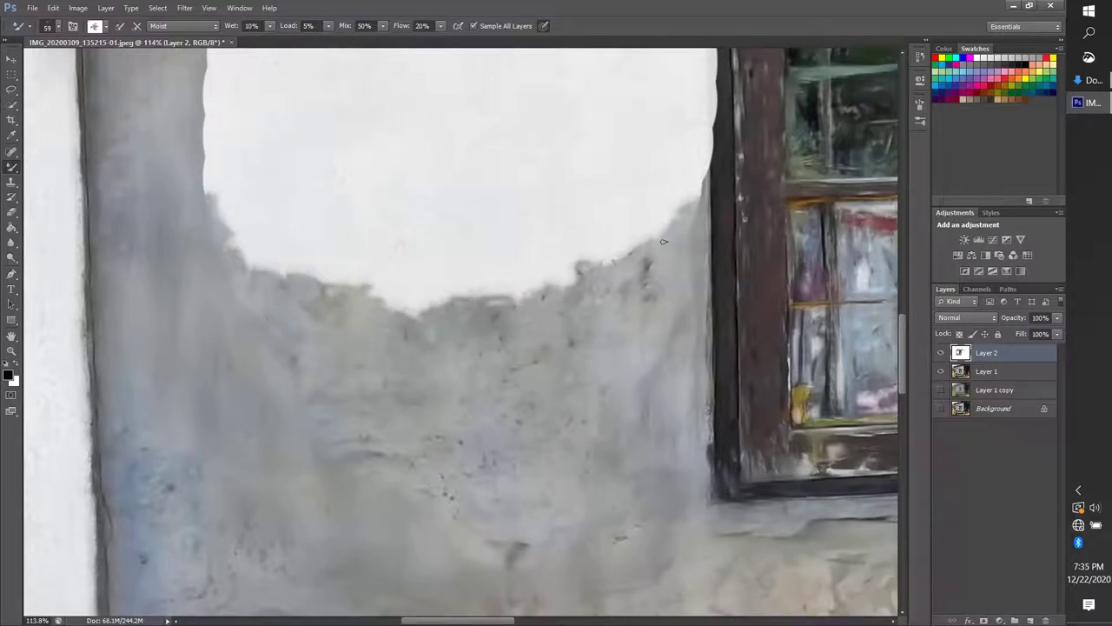
scroll(547, 284, up, 1)
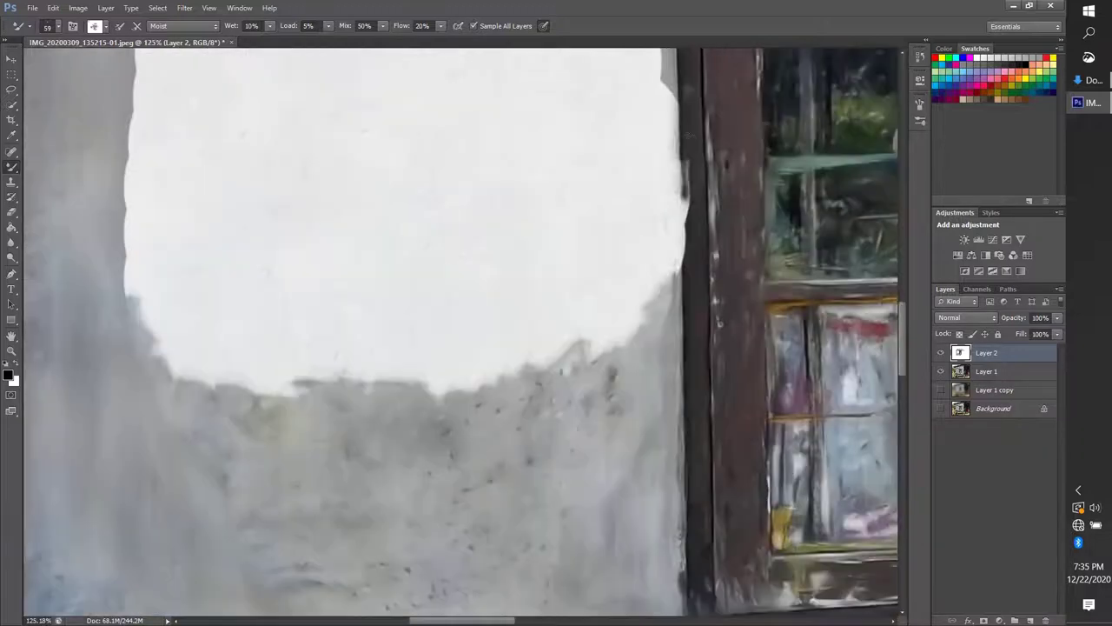
drag(678, 180, 578, 359)
mouse_move(419, 386)
mouse_down()
mouse_move(157, 361)
mouse_move(486, 361)
mouse_up()
scroll(252, 469, down, 7)
Push grey wall texture into the white patch left of the window.
scroll(268, 434, up, 7)
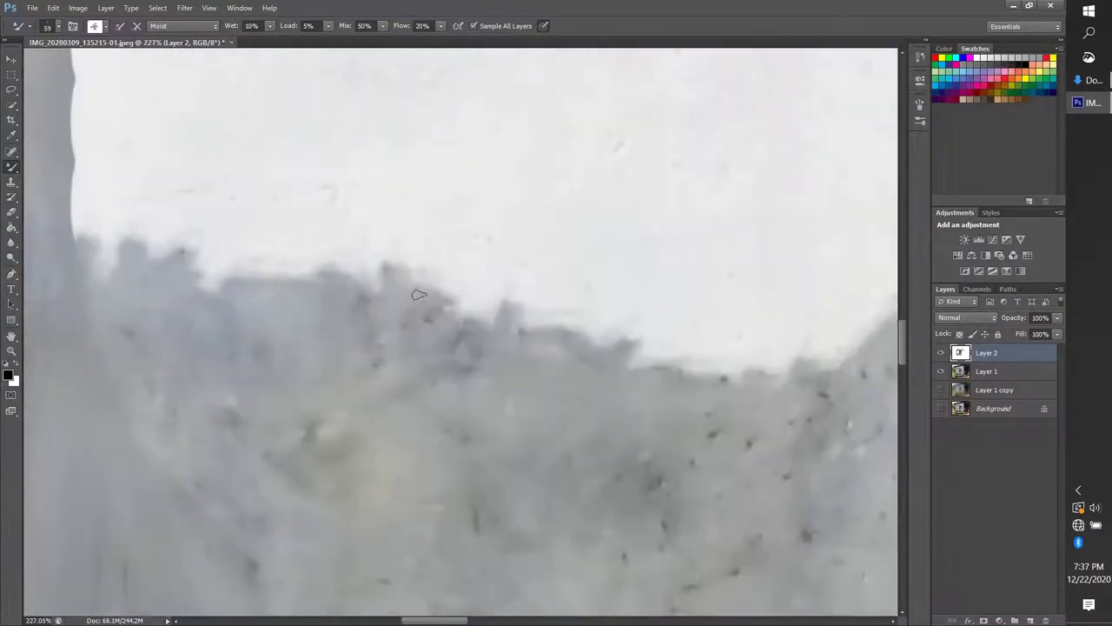
drag(405, 287, 687, 270)
mouse_move(283, 261)
mouse_down()
mouse_move(119, 230)
mouse_move(328, 191)
mouse_move(623, 211)
mouse_move(782, 347)
mouse_move(246, 298)
mouse_up()
scroll(782, 348, down, 7)
scroll(246, 297, up, 5)
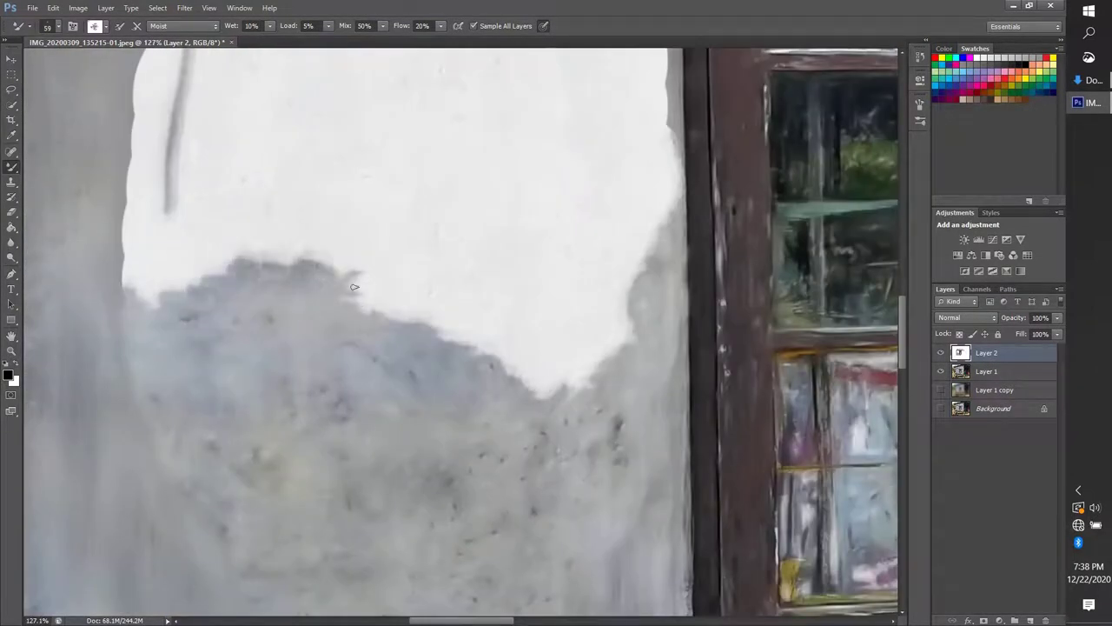
mouse_move(354, 287)
mouse_down()
mouse_move(562, 367)
mouse_move(563, 330)
mouse_up()
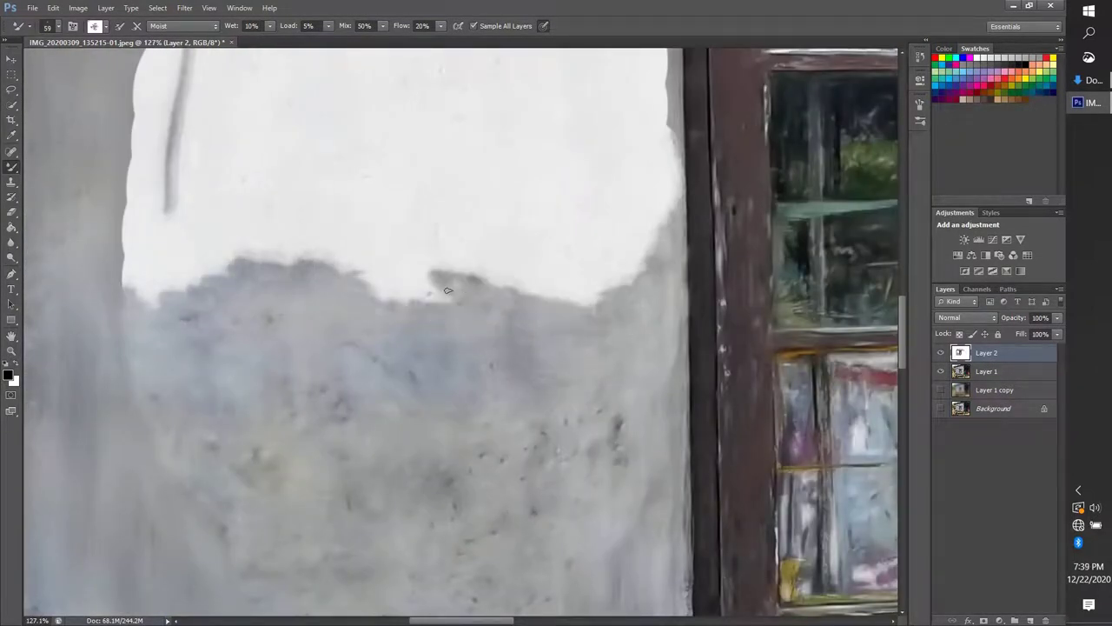
scroll(417, 298, up, 3)
scroll(426, 273, up, 2)
mouse_move(426, 273)
mouse_down()
mouse_move(409, 236)
mouse_move(518, 193)
mouse_move(452, 165)
mouse_up()
scroll(452, 165, down, 2)
scroll(391, 130, down, 2)
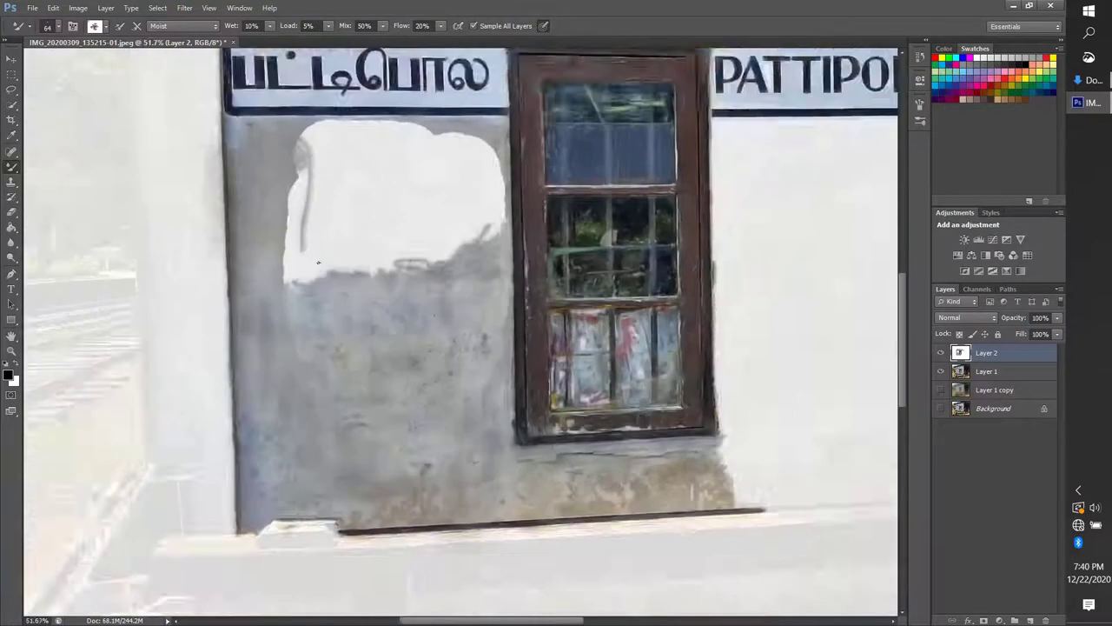
Resize the brush, then reshape and darken the white patch's lower edge.
right_click(319, 83)
scroll(311, 157, up, 5)
mouse_move(310, 157)
mouse_down()
mouse_move(149, 218)
mouse_move(408, 305)
mouse_move(191, 321)
mouse_move(78, 261)
mouse_move(457, 278)
mouse_move(612, 258)
mouse_move(522, 217)
mouse_up()
scroll(521, 217, down, 3)
mouse_move(608, 252)
mouse_down()
mouse_move(506, 211)
mouse_move(351, 209)
mouse_up()
scroll(351, 209, up, 1)
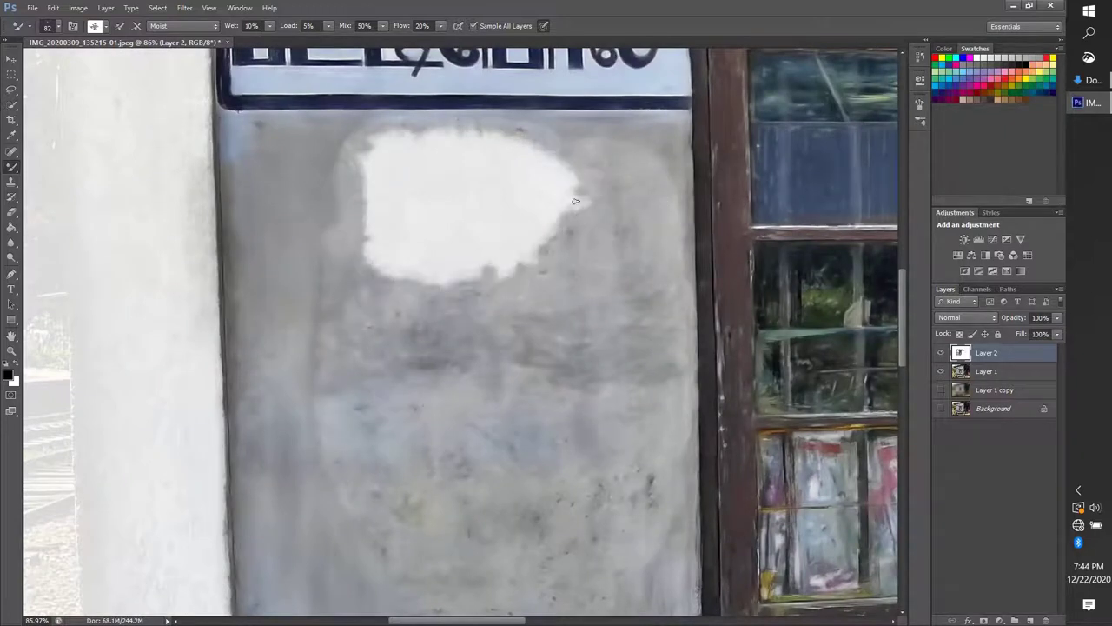
scroll(407, 176, up, 3)
mouse_move(651, 330)
mouse_down()
mouse_move(494, 265)
mouse_move(668, 179)
mouse_move(521, 139)
mouse_move(365, 174)
mouse_up()
With the whole building in view, paint a grey shadow beneath the PATTIPOLA sign.
key(ctrl+0)
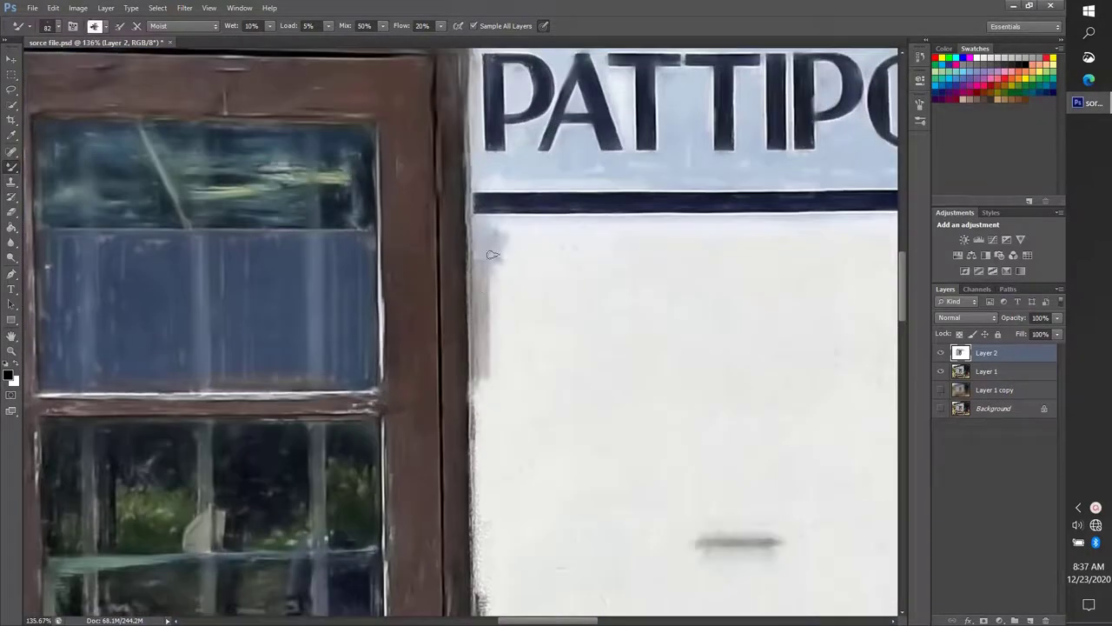
drag(492, 255, 764, 222)
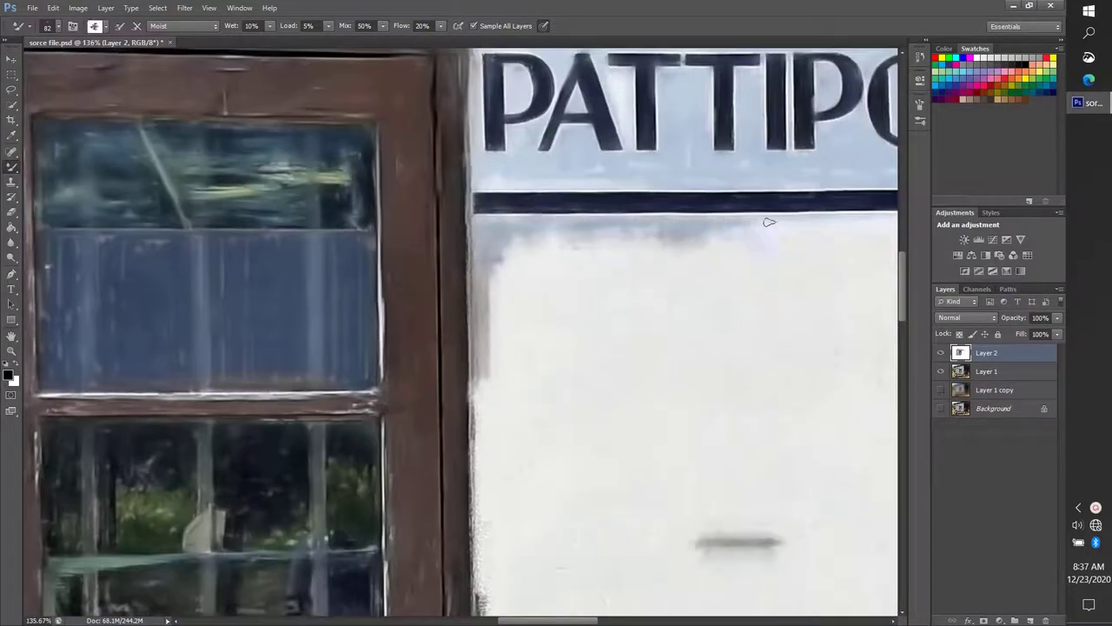
scroll(519, 261, down, 3)
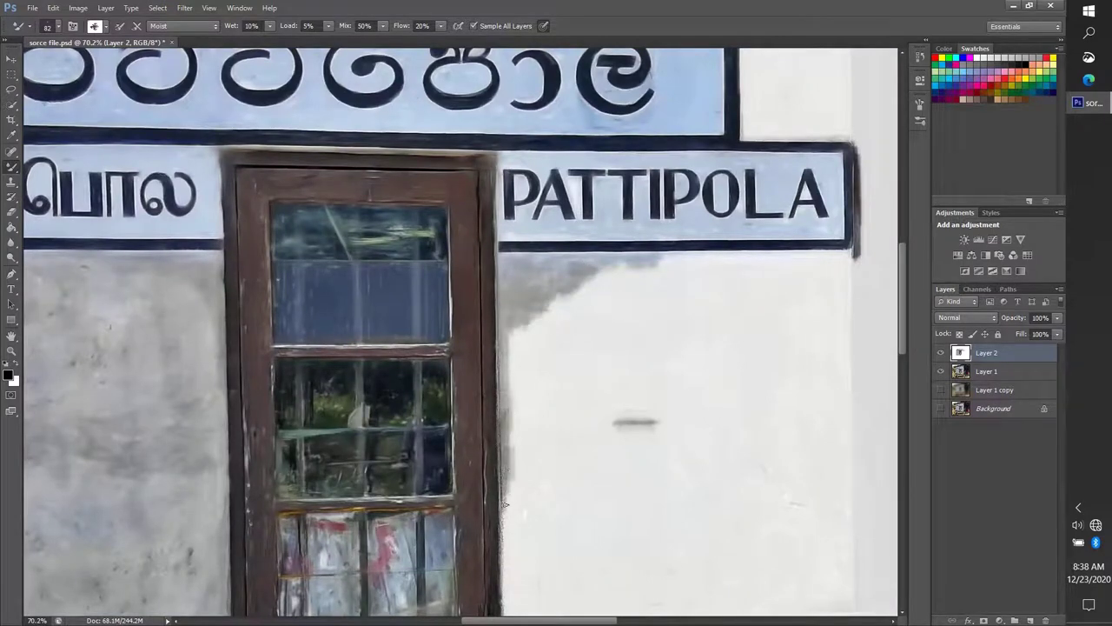
scroll(581, 288, up, 3)
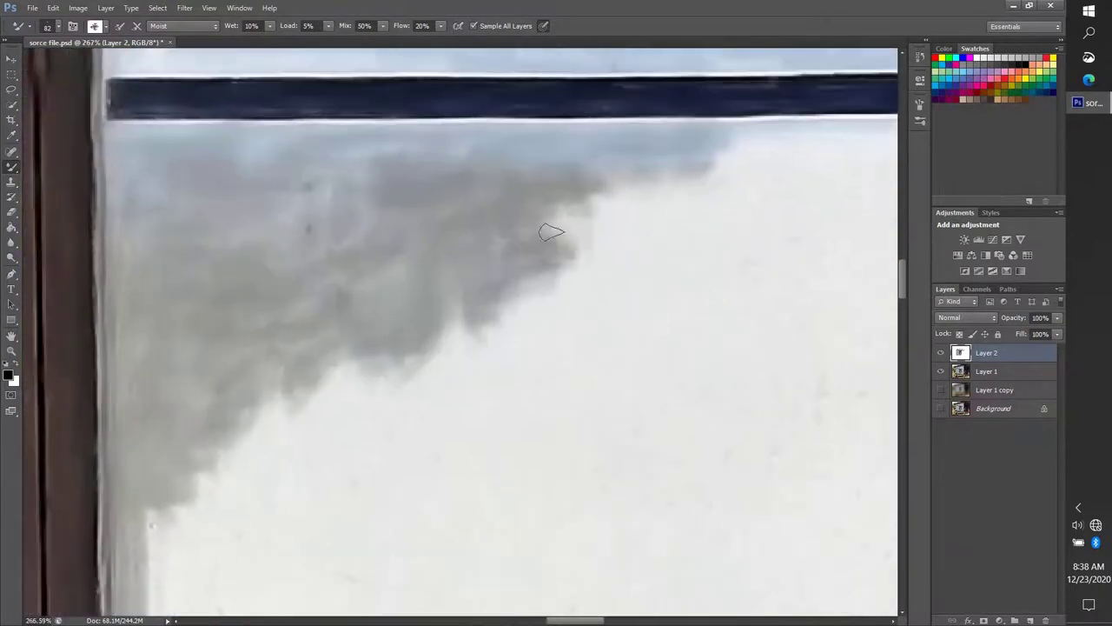
drag(439, 347, 304, 402)
mouse_move(274, 517)
mouse_down()
mouse_move(405, 350)
mouse_move(342, 504)
mouse_up()
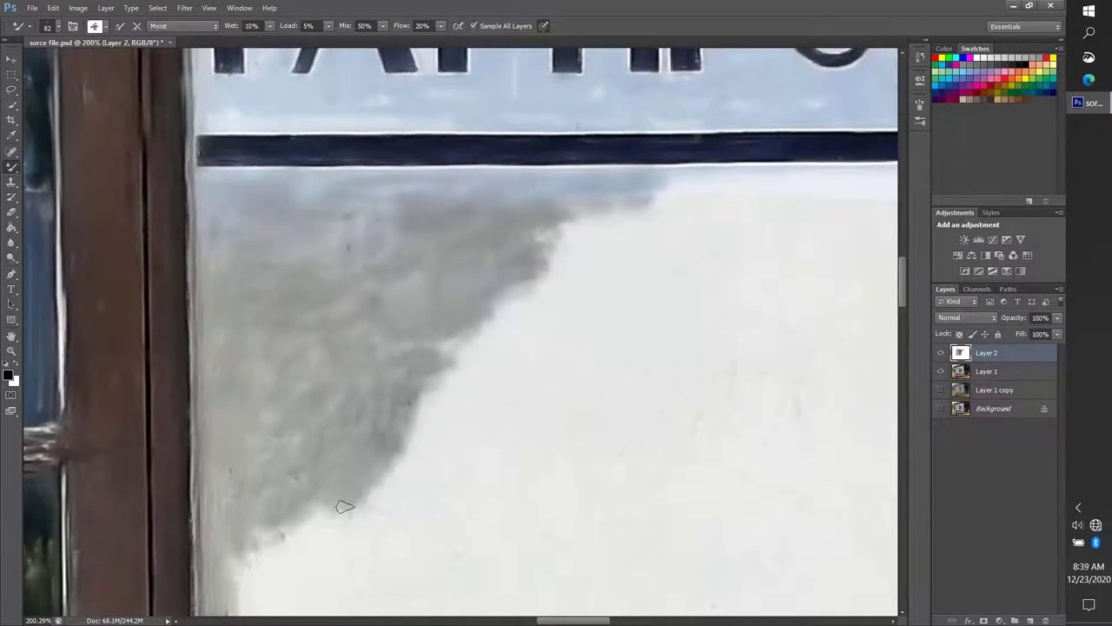
With the Wet, Light Mix preset, extend the diagonal grey shadow toward the sign.
click(215, 25)
click(185, 130)
drag(643, 230, 597, 264)
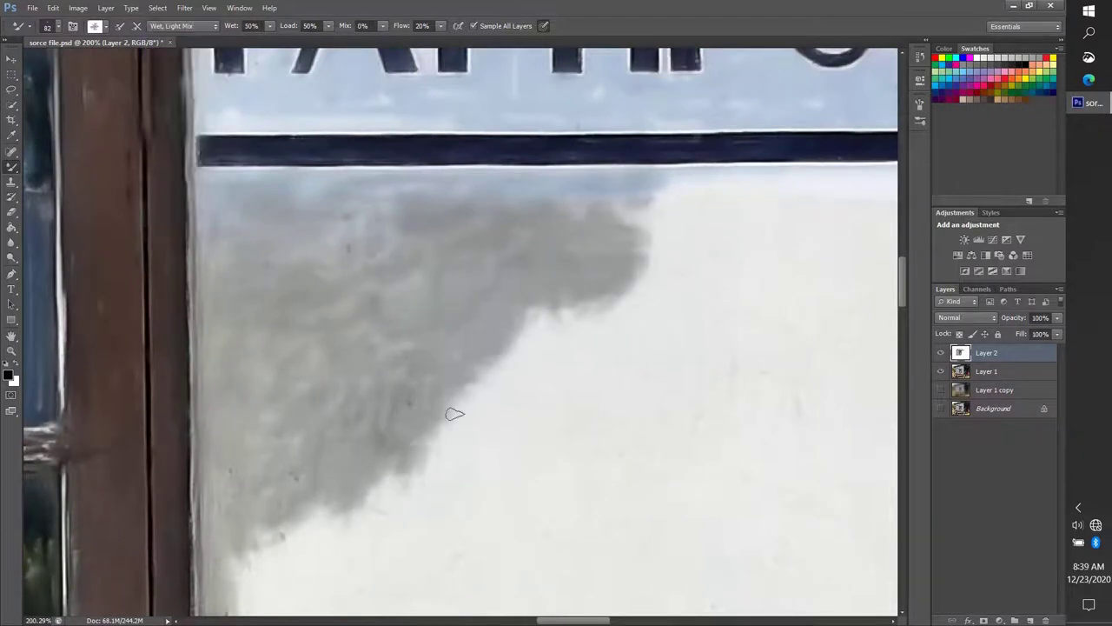
drag(454, 414, 637, 204)
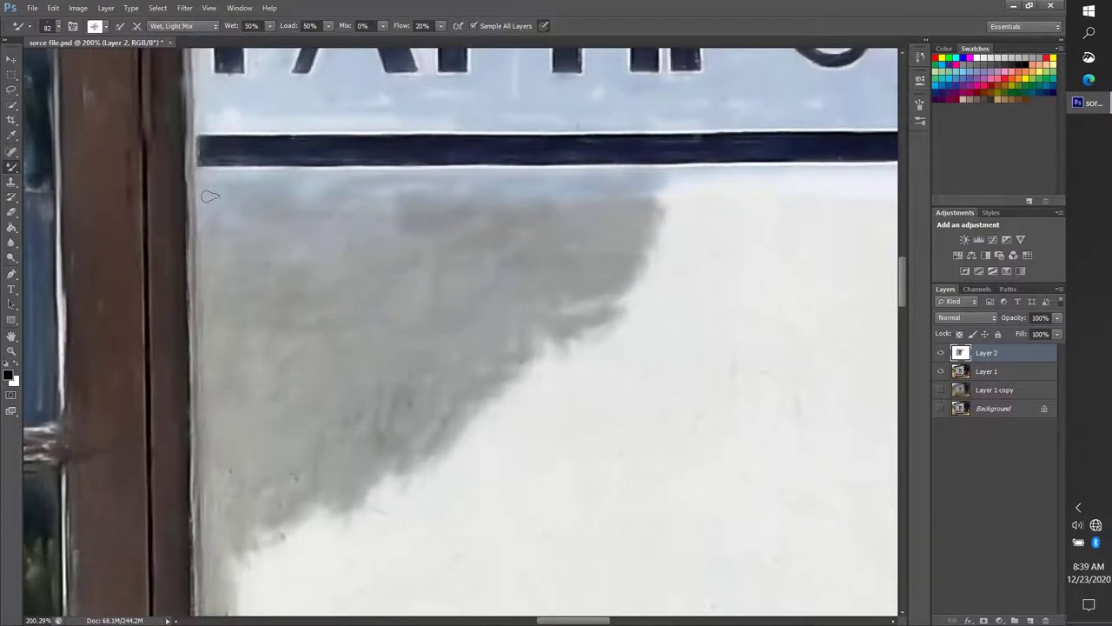
scroll(272, 556, down, 5)
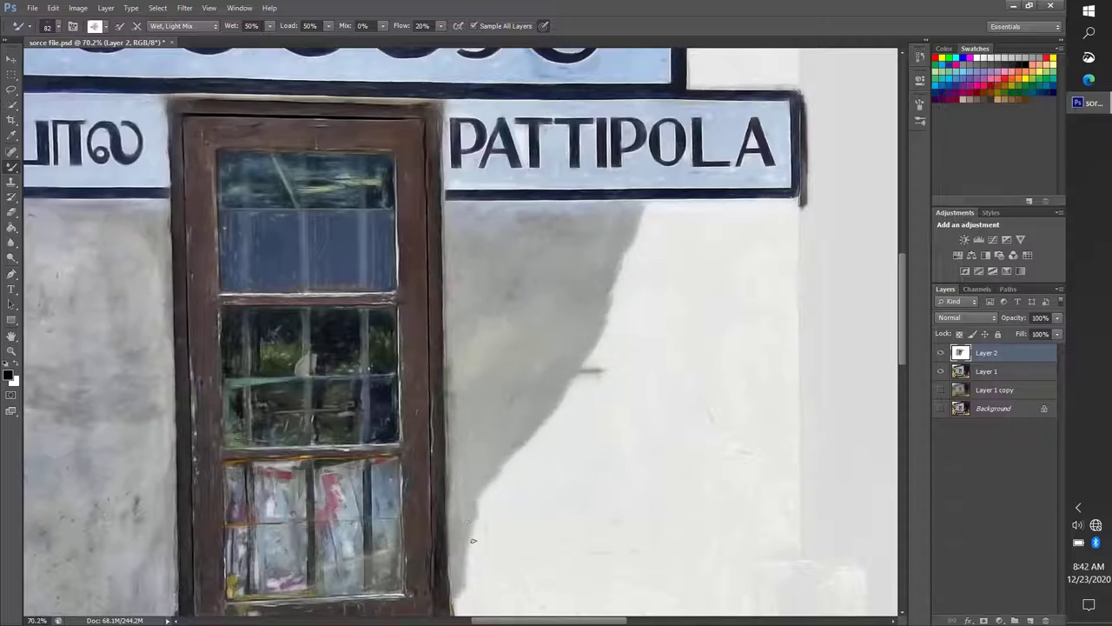
Paint darker shadow beside the window frame and down the lower wall.
scroll(469, 539, down, 5)
scroll(407, 382, up, 5)
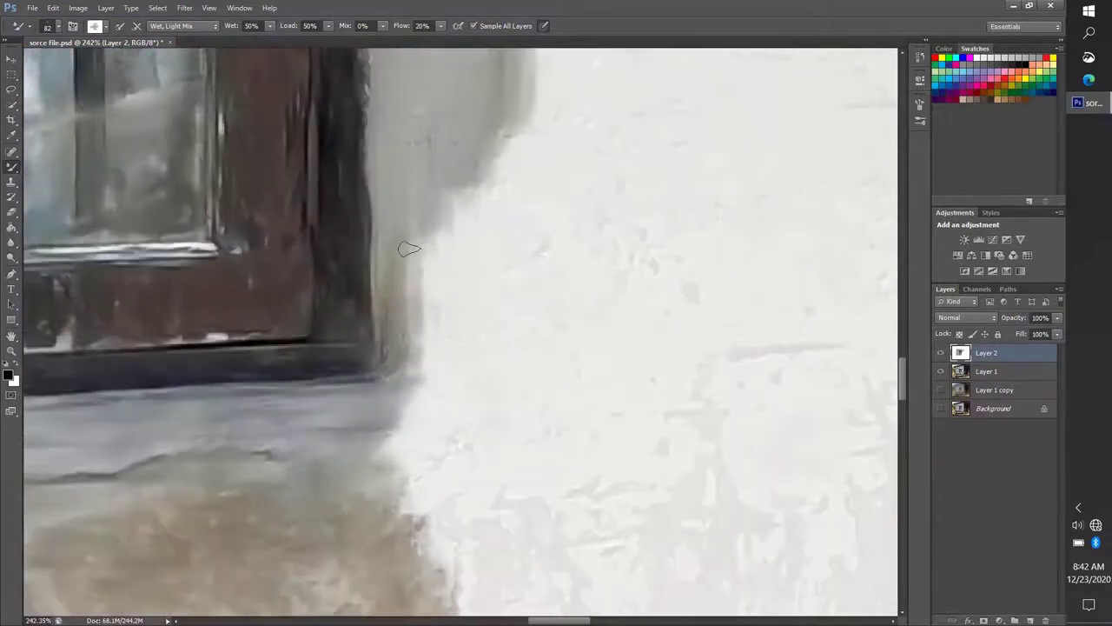
mouse_move(406, 382)
mouse_down()
mouse_move(542, 238)
mouse_move(434, 357)
mouse_move(408, 417)
mouse_move(504, 504)
mouse_up()
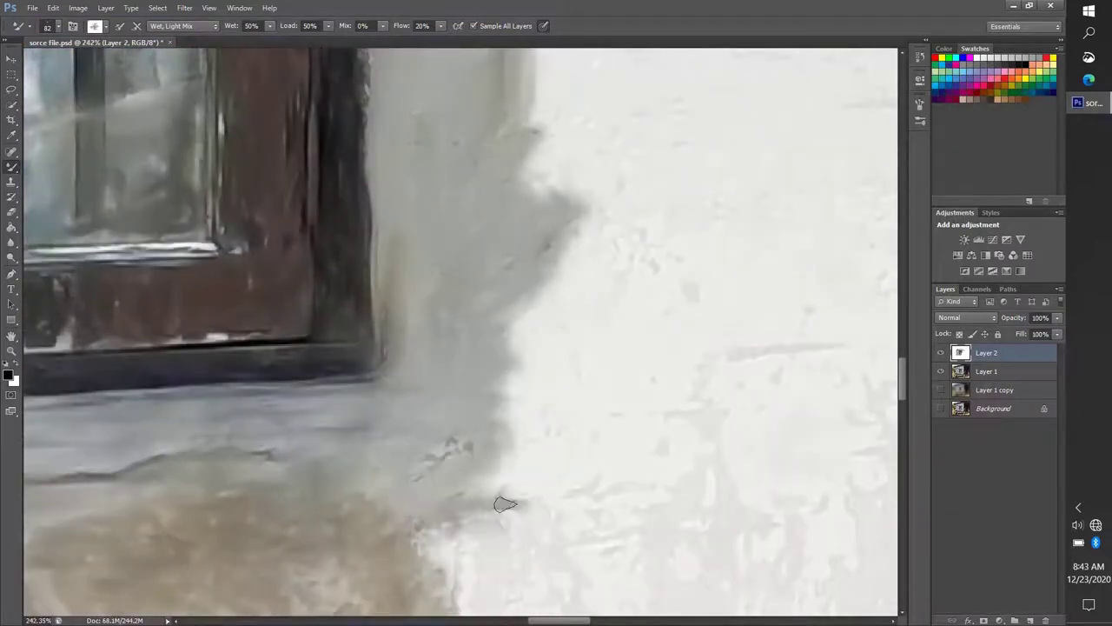
scroll(504, 504, down, 5)
mouse_move(855, 516)
mouse_down()
mouse_move(539, 521)
mouse_move(702, 501)
mouse_move(479, 484)
mouse_move(616, 499)
mouse_move(431, 339)
mouse_move(501, 405)
mouse_move(669, 304)
mouse_move(565, 287)
mouse_move(553, 415)
mouse_move(477, 148)
mouse_move(662, 215)
mouse_up()
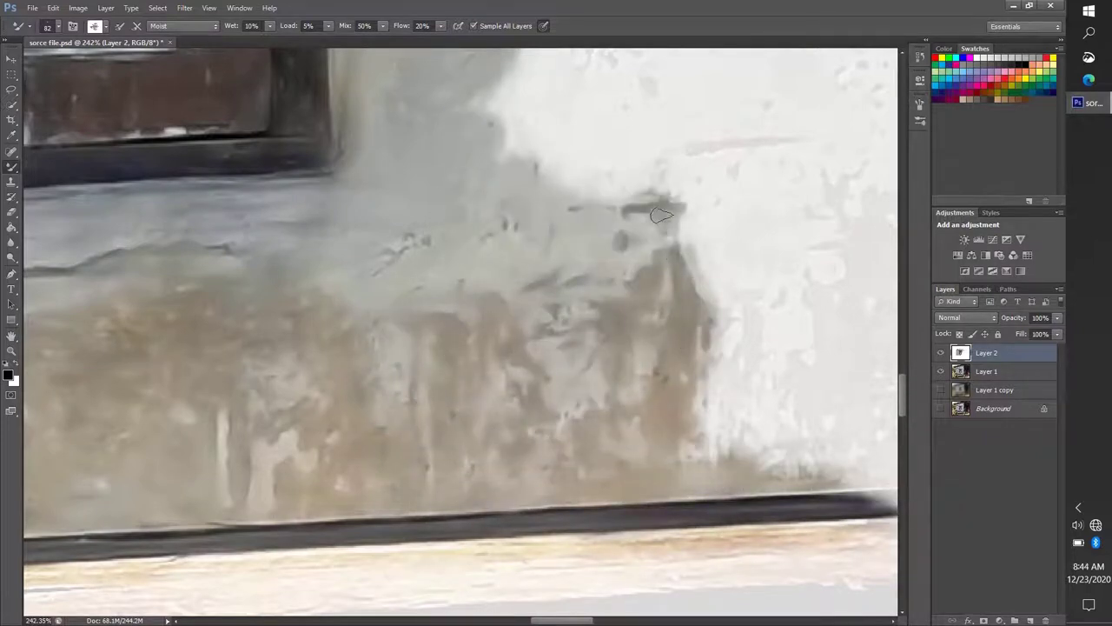
mouse_move(695, 151)
mouse_down()
mouse_move(715, 288)
mouse_move(868, 209)
mouse_move(762, 280)
mouse_up()
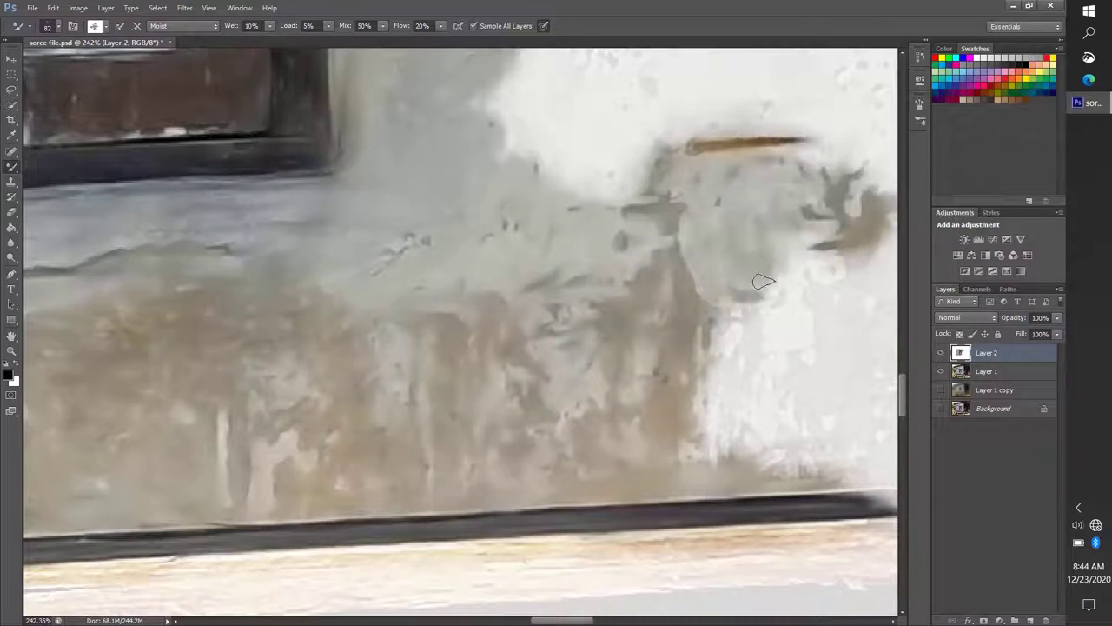
Smear brown and grey into the white wall and around the orange streak.
drag(837, 295, 758, 464)
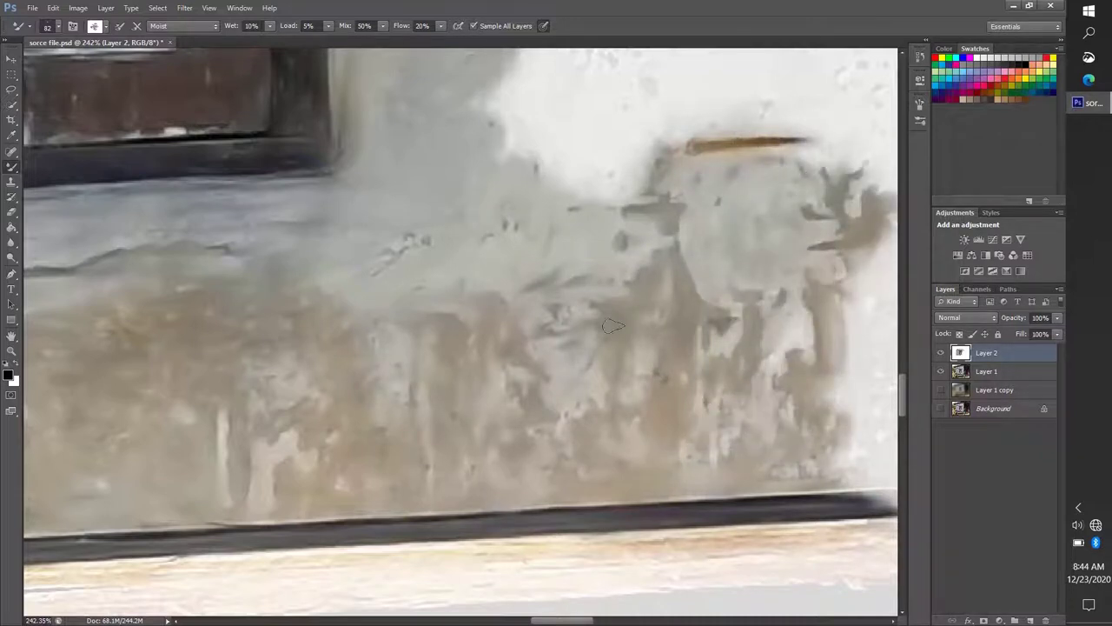
scroll(612, 326, right, 10)
mouse_move(530, 480)
mouse_down()
mouse_move(325, 326)
mouse_move(391, 173)
mouse_move(400, 330)
mouse_move(480, 417)
mouse_move(530, 235)
mouse_move(608, 469)
mouse_move(590, 208)
mouse_move(629, 410)
mouse_move(786, 260)
mouse_move(702, 217)
mouse_move(660, 105)
mouse_move(756, 156)
mouse_up()
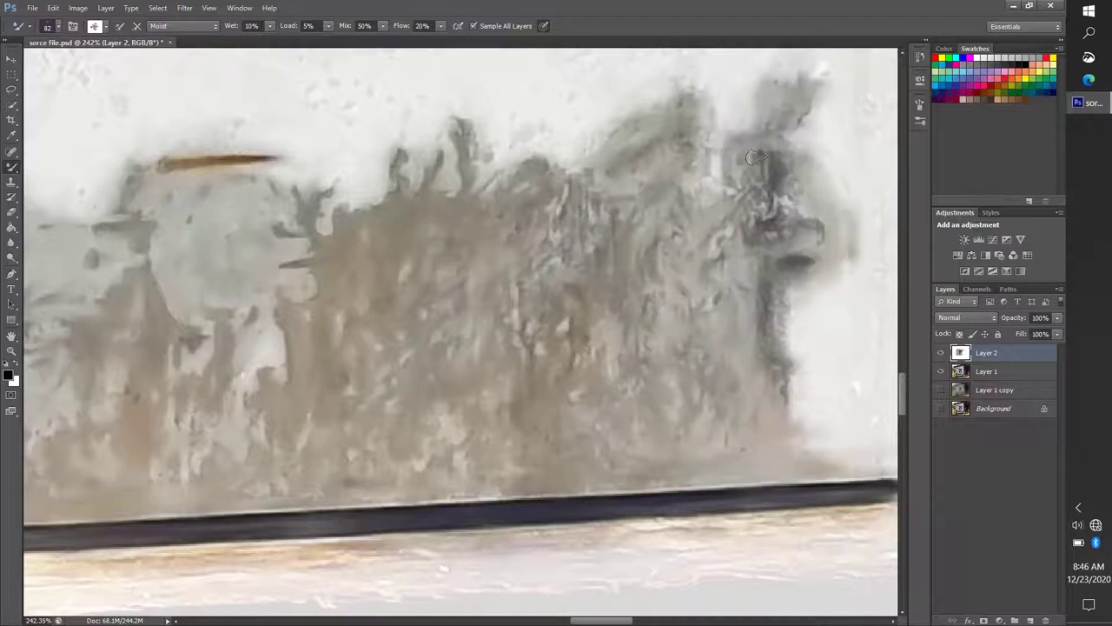
mouse_move(359, 179)
mouse_down()
mouse_move(489, 249)
mouse_move(452, 121)
mouse_move(400, 205)
mouse_move(559, 212)
mouse_move(454, 179)
mouse_move(204, 152)
mouse_move(147, 252)
mouse_up()
drag(148, 104, 260, 297)
mouse_move(200, 87)
mouse_down()
mouse_move(348, 286)
mouse_move(578, 298)
mouse_move(397, 229)
mouse_move(669, 173)
mouse_move(721, 261)
mouse_move(758, 422)
mouse_move(851, 347)
mouse_move(738, 218)
mouse_move(391, 130)
mouse_up()
Streak dark paint over the stone block and outline its top and right edges.
mouse_move(391, 556)
mouse_down()
mouse_move(653, 531)
mouse_move(734, 291)
mouse_move(702, 443)
mouse_move(565, 404)
mouse_move(489, 522)
mouse_move(464, 157)
mouse_move(447, 385)
mouse_move(347, 434)
mouse_move(382, 208)
mouse_move(409, 469)
mouse_move(499, 223)
mouse_up()
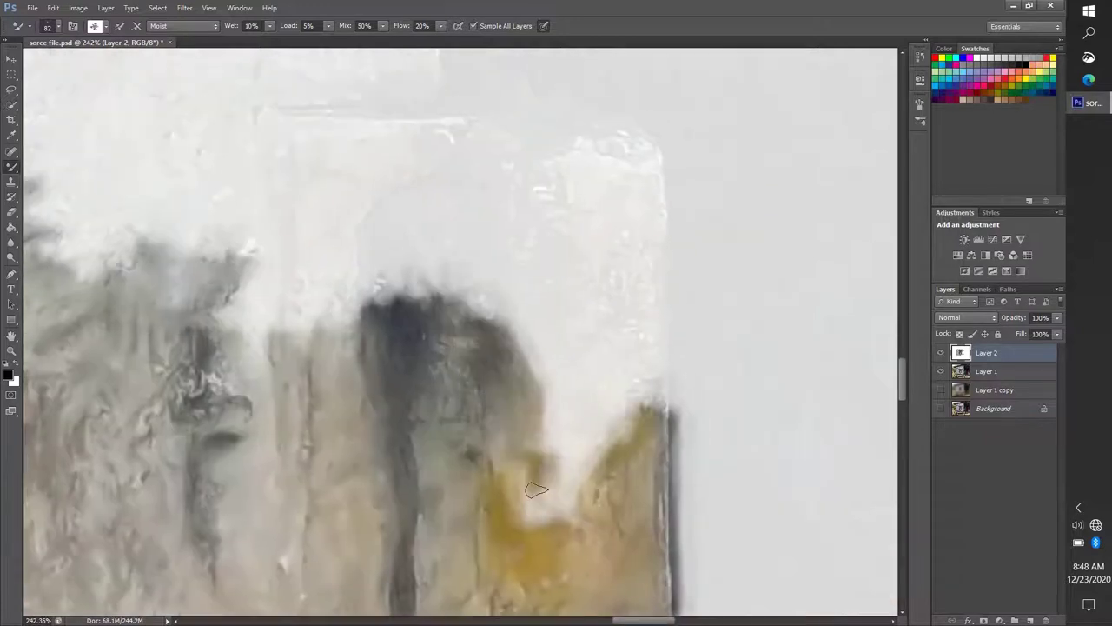
mouse_move(556, 452)
mouse_down()
mouse_move(521, 347)
mouse_move(355, 228)
mouse_move(408, 239)
mouse_move(643, 382)
mouse_move(487, 130)
mouse_move(565, 313)
mouse_up()
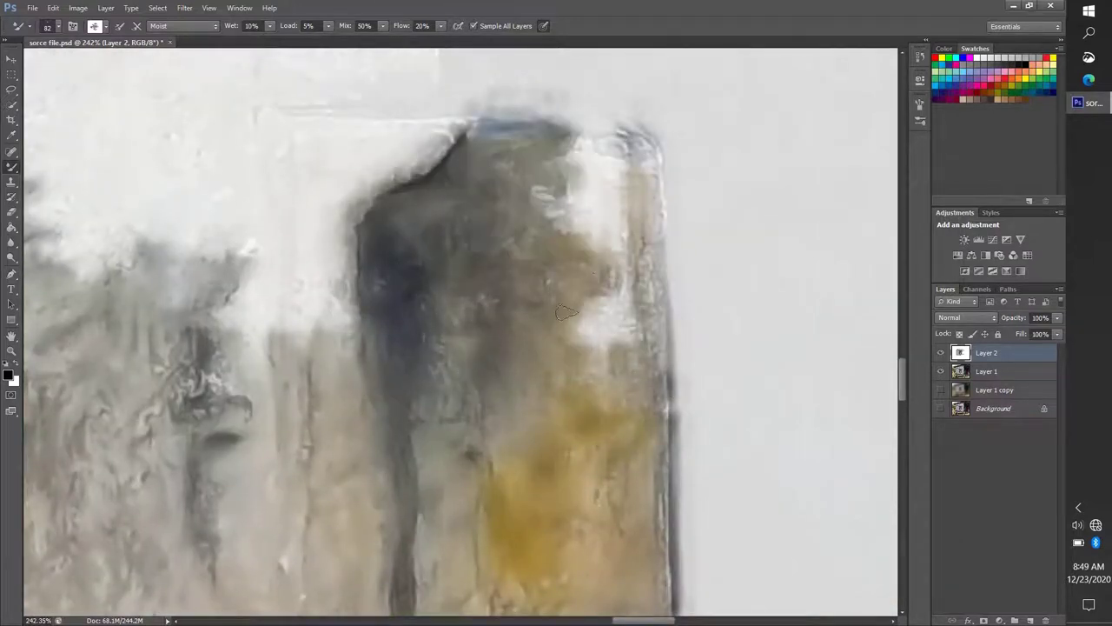
mouse_move(653, 307)
mouse_down()
mouse_move(661, 391)
mouse_move(608, 130)
mouse_up()
mouse_move(591, 169)
mouse_down()
mouse_move(408, 182)
mouse_move(435, 229)
mouse_move(453, 316)
mouse_up()
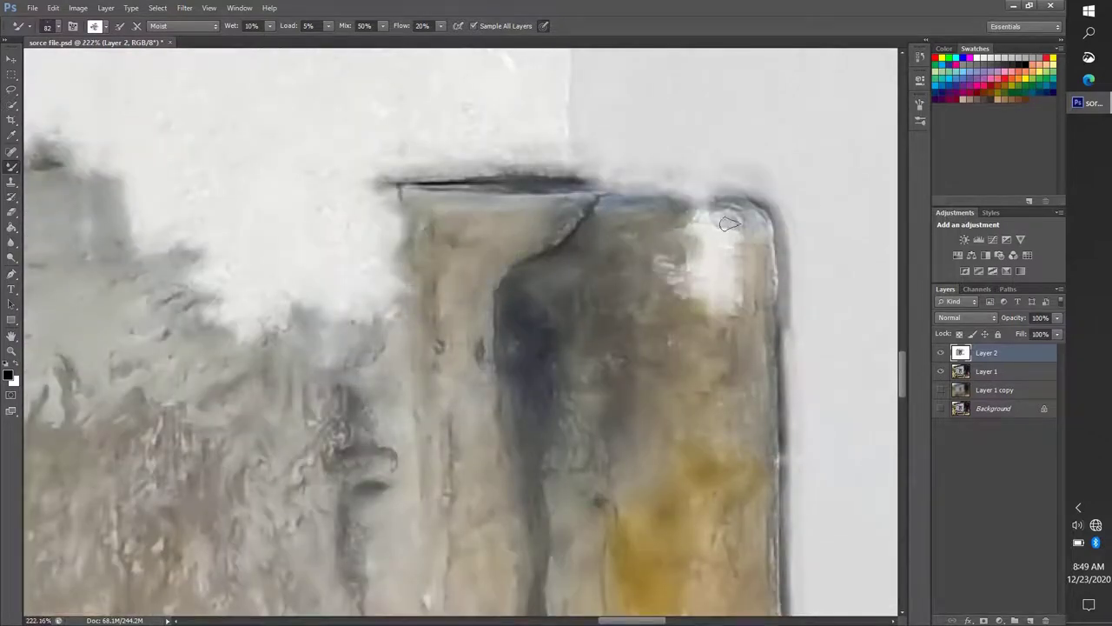
mouse_move(621, 193)
mouse_down()
mouse_move(786, 213)
mouse_move(795, 504)
mouse_up()
drag(695, 217, 531, 363)
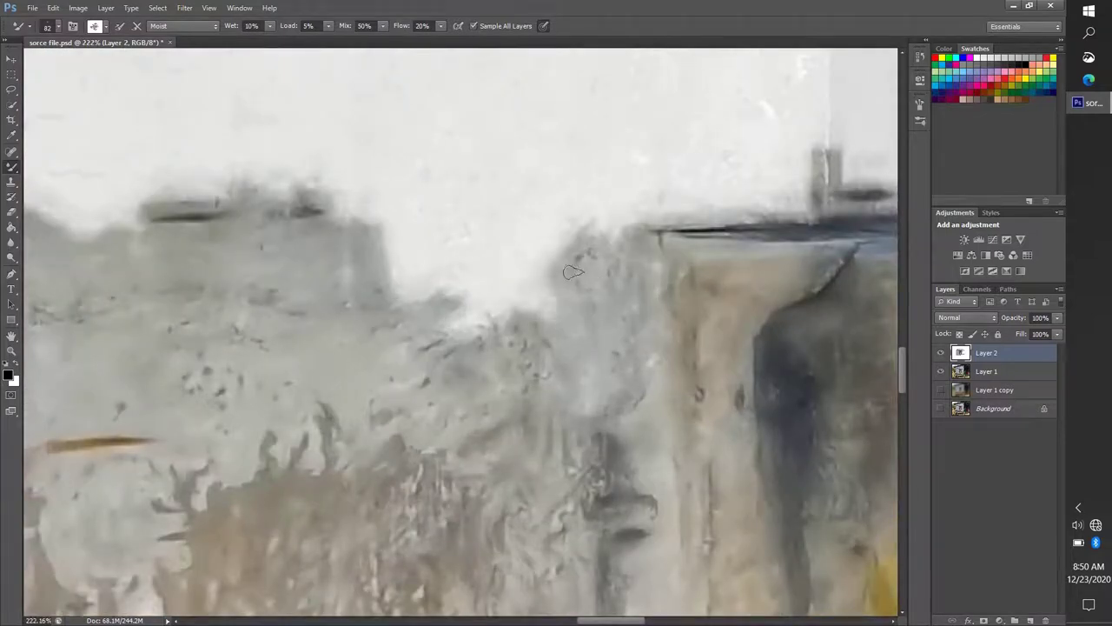
mouse_move(406, 300)
mouse_down()
mouse_move(487, 252)
mouse_move(765, 173)
mouse_move(817, 96)
mouse_up()
scroll(551, 137, down, 5)
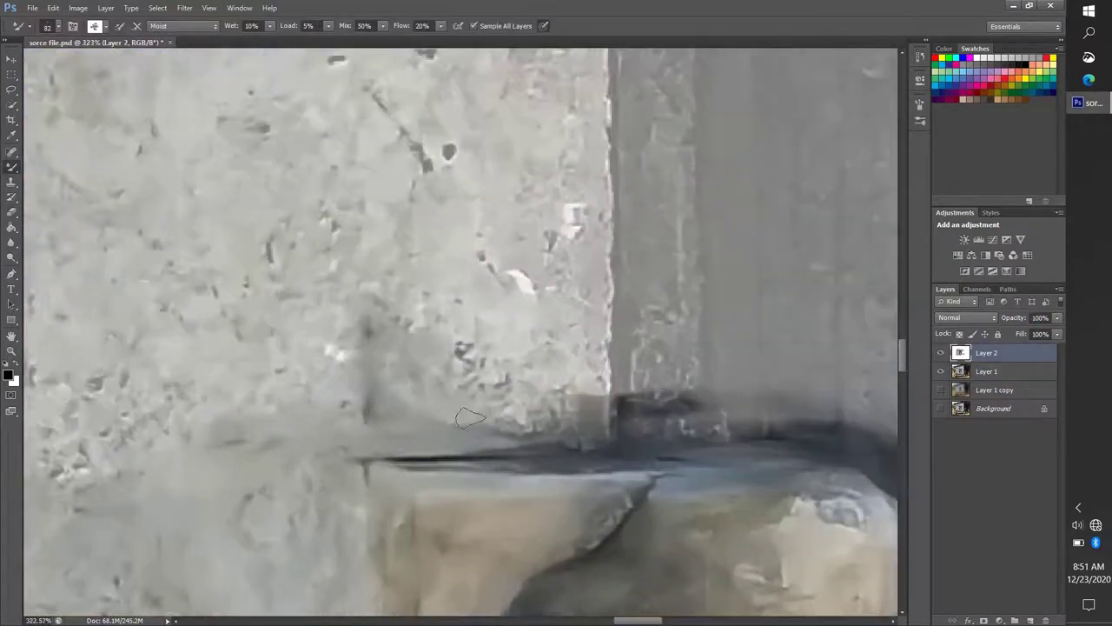
Paint dark vertical strokes over the lower part of the wooden post.
mouse_move(470, 418)
mouse_down()
mouse_move(626, 130)
mouse_move(685, 375)
mouse_up()
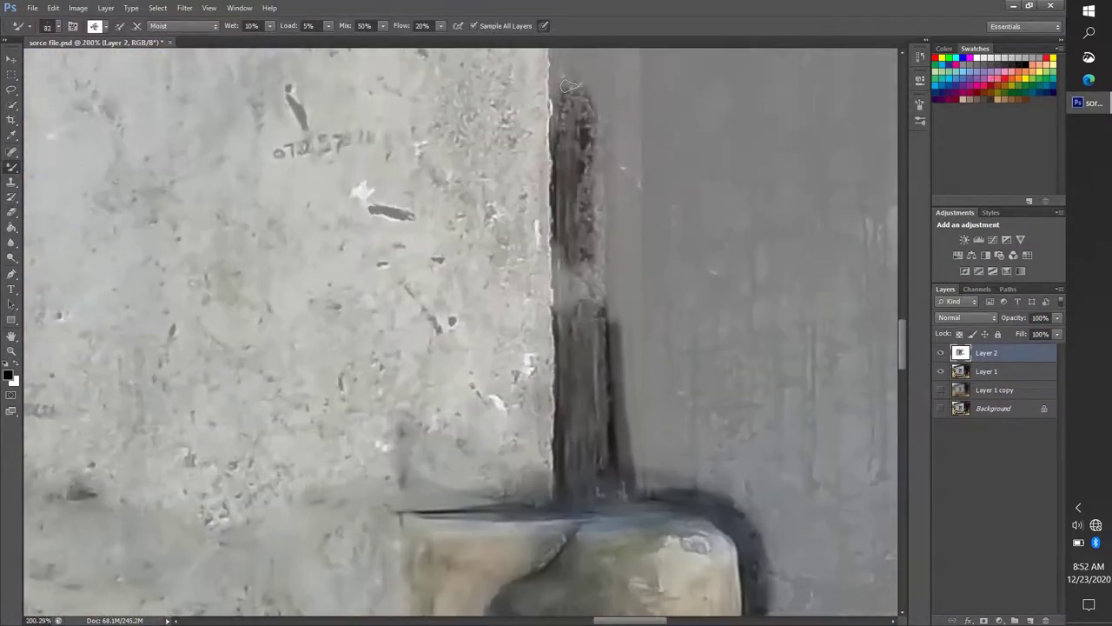
drag(565, 69, 573, 365)
mouse_move(577, 226)
mouse_down()
mouse_move(559, 363)
mouse_move(566, 442)
mouse_up()
scroll(566, 409, up, 3)
scroll(499, 288, up, 3)
mouse_move(498, 287)
mouse_down()
mouse_move(500, 113)
mouse_move(565, 260)
mouse_up()
scroll(521, 286, up, 3)
scroll(452, 287, up, 3)
Extend dark strokes up the post past the OLA sign to its top near the bulb.
mouse_move(452, 139)
mouse_down()
mouse_move(437, 284)
mouse_move(492, 440)
mouse_move(504, 130)
mouse_up()
scroll(492, 439, up, 3)
scroll(452, 254, up, 3)
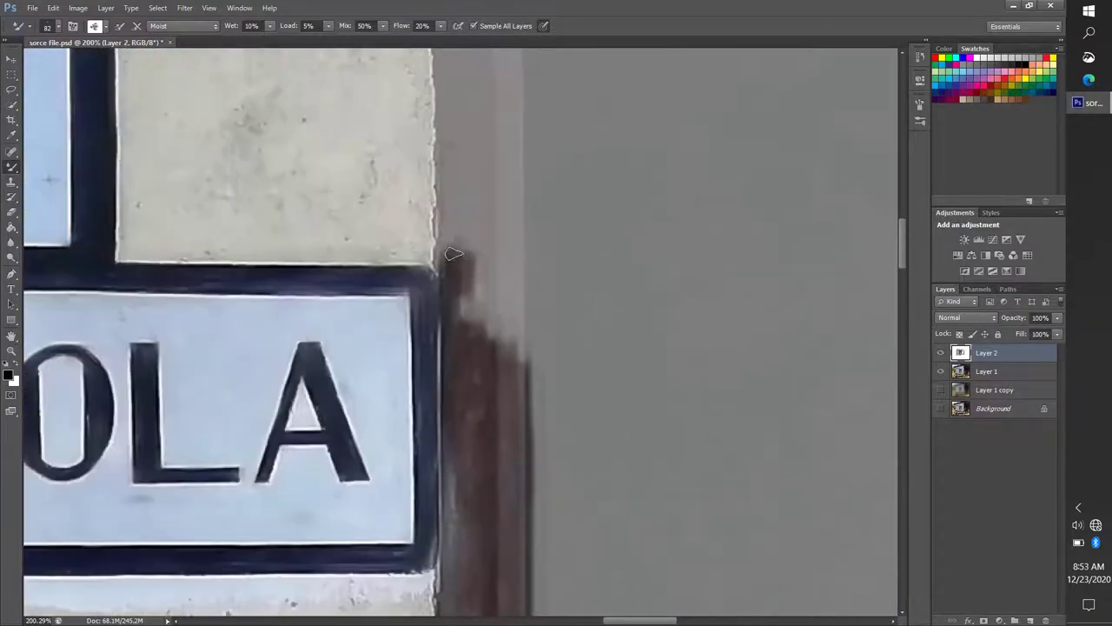
mouse_move(453, 253)
mouse_down()
mouse_move(459, 154)
mouse_move(522, 382)
mouse_up()
scroll(521, 382, up, 3)
drag(434, 87, 521, 427)
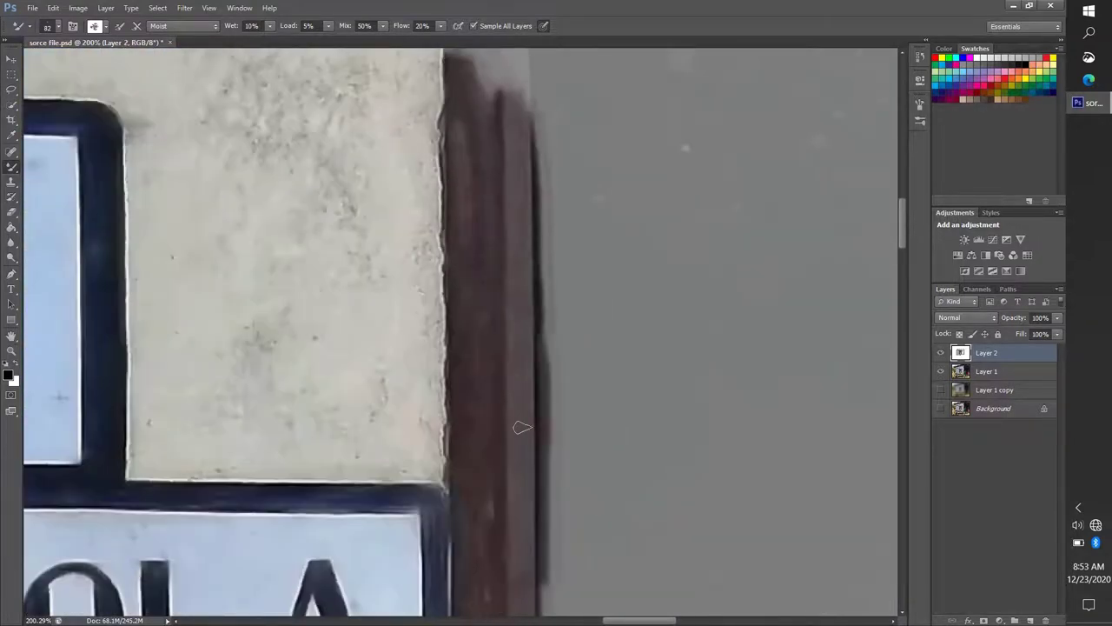
scroll(522, 427, down, 3)
scroll(513, 151, up, 2)
drag(521, 322, 522, 168)
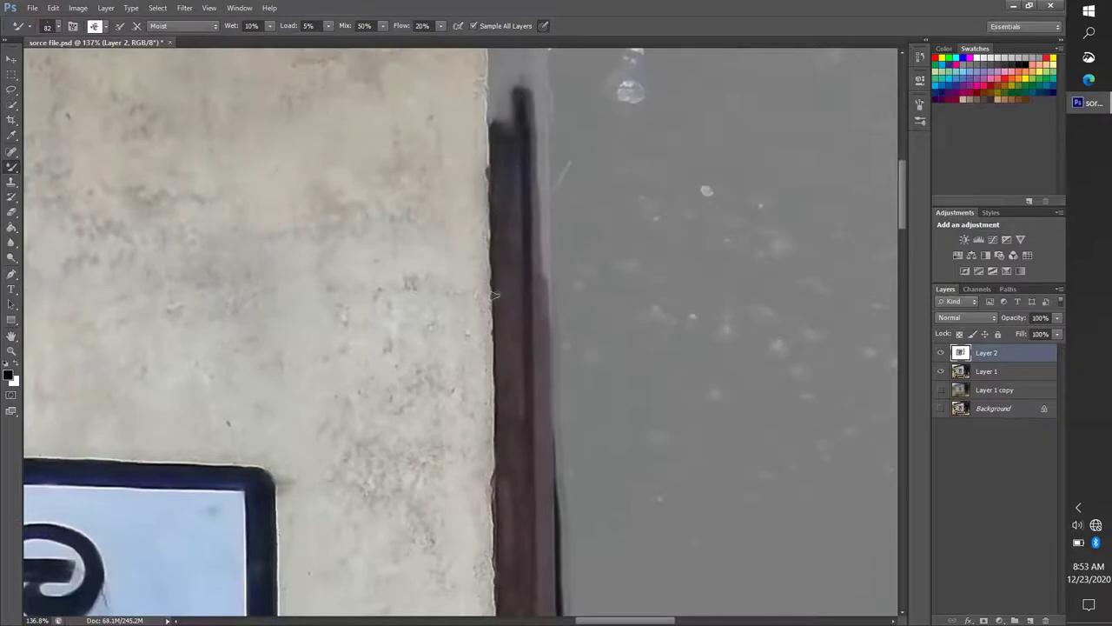
scroll(493, 295, up, 2)
scroll(521, 331, up, 2)
scroll(538, 347, up, 1)
mouse_move(538, 304)
mouse_down()
mouse_move(583, 371)
mouse_move(460, 422)
mouse_move(556, 174)
mouse_up()
scroll(502, 277, down, 3)
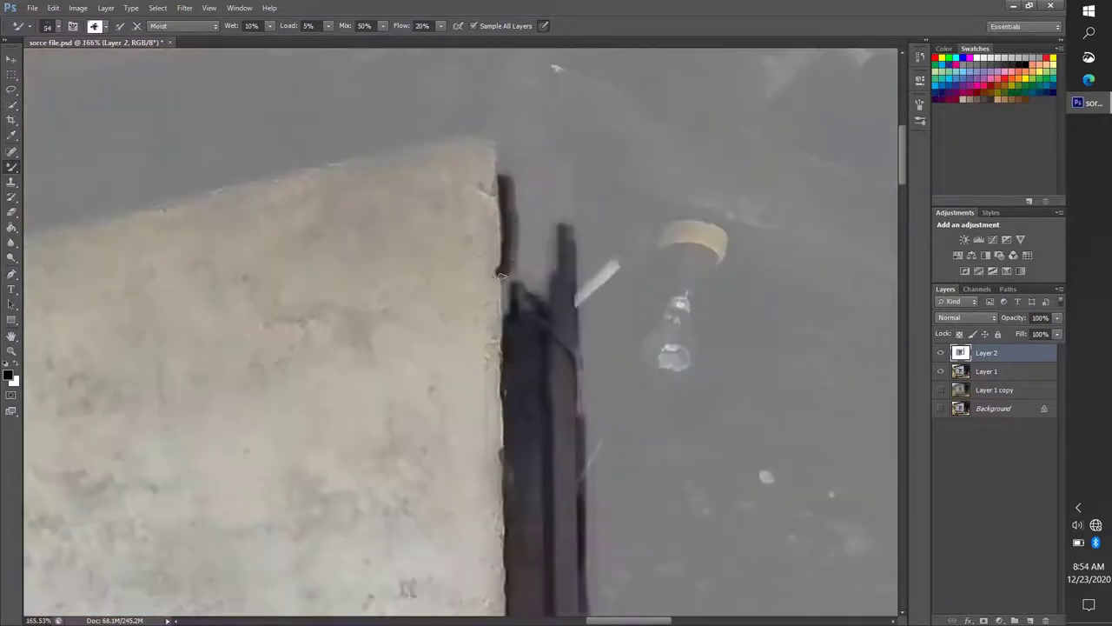
scroll(530, 227, down, 3)
scroll(565, 278, up, 2)
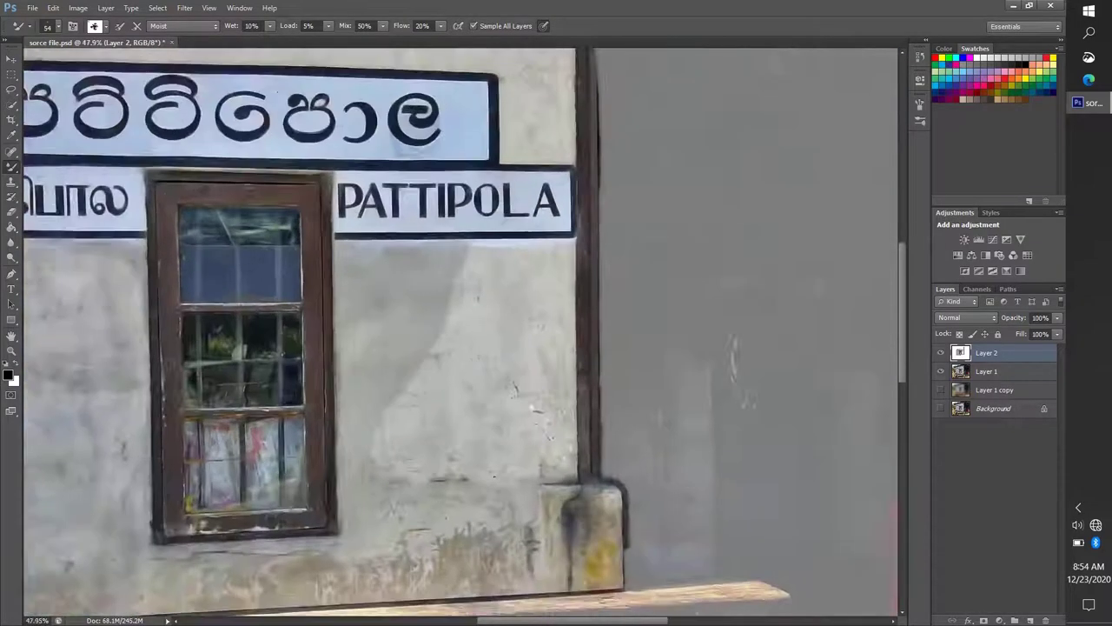
scroll(593, 334, down, 5)
Darken the post edge and add strokes on the wall beside it.
mouse_move(519, 418)
mouse_down()
mouse_move(609, 200)
mouse_move(600, 131)
mouse_up()
scroll(600, 131, down, 1)
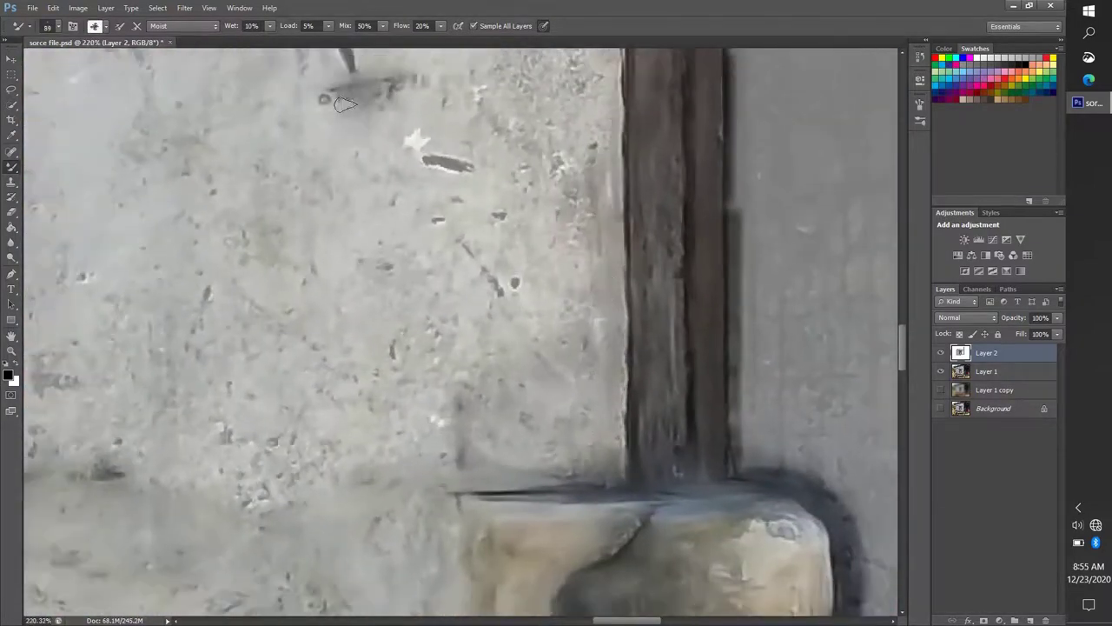
mouse_move(399, 96)
mouse_down()
mouse_move(408, 434)
mouse_move(283, 444)
mouse_up()
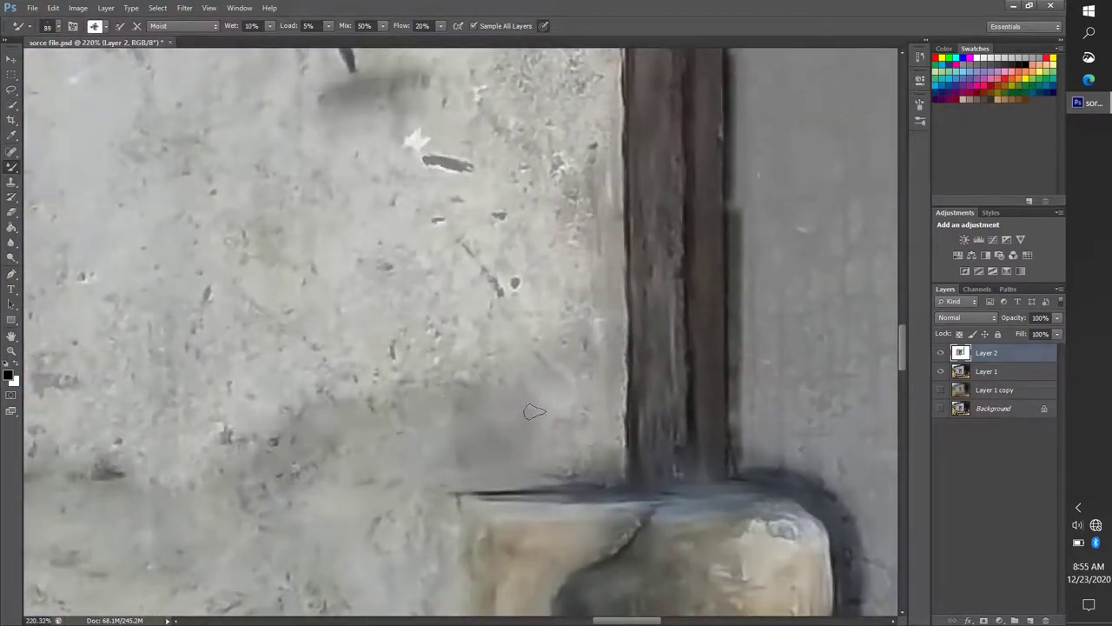
scroll(606, 191, down, 5)
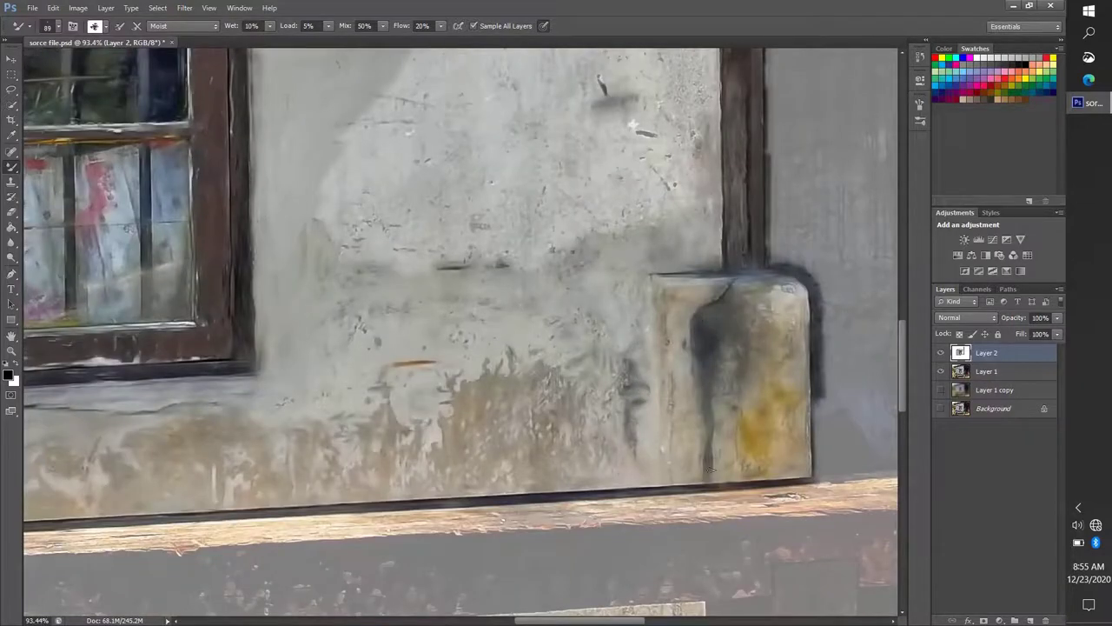
scroll(660, 365, up, 3)
scroll(597, 287, up, 2)
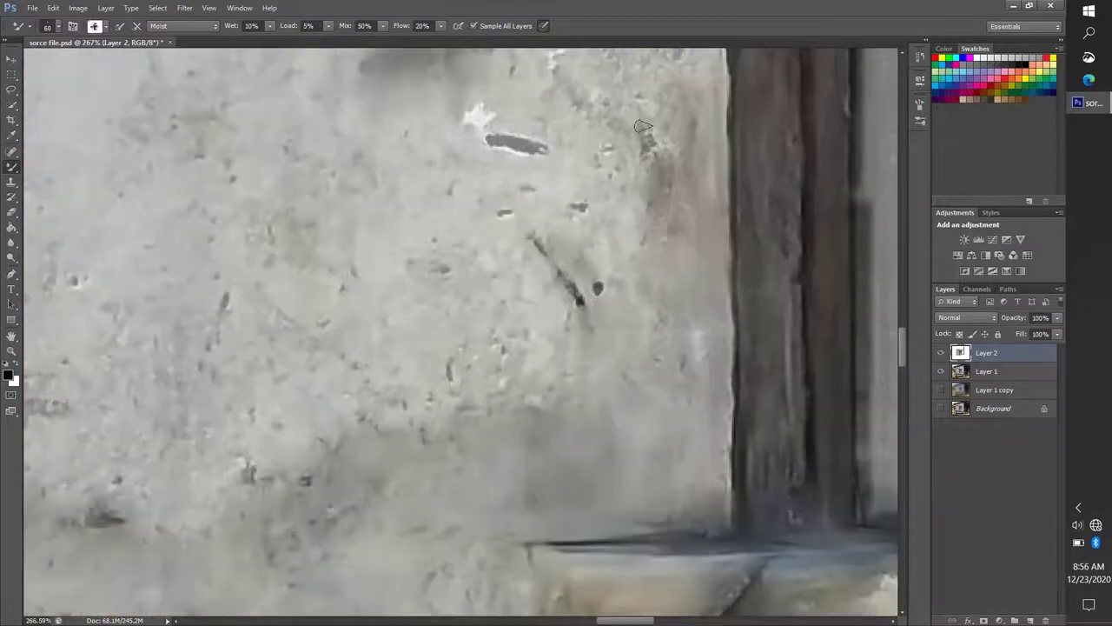
With a resized brush, grey the middle and upper wall over the stains and streak.
key(0)
key(0)
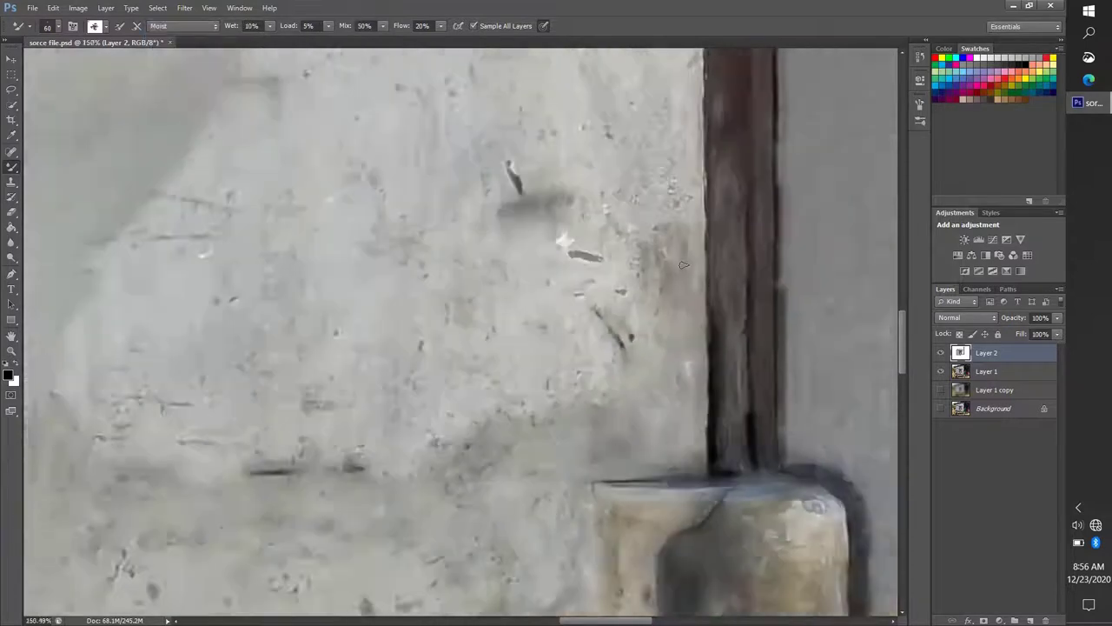
key(alt+bracketright)
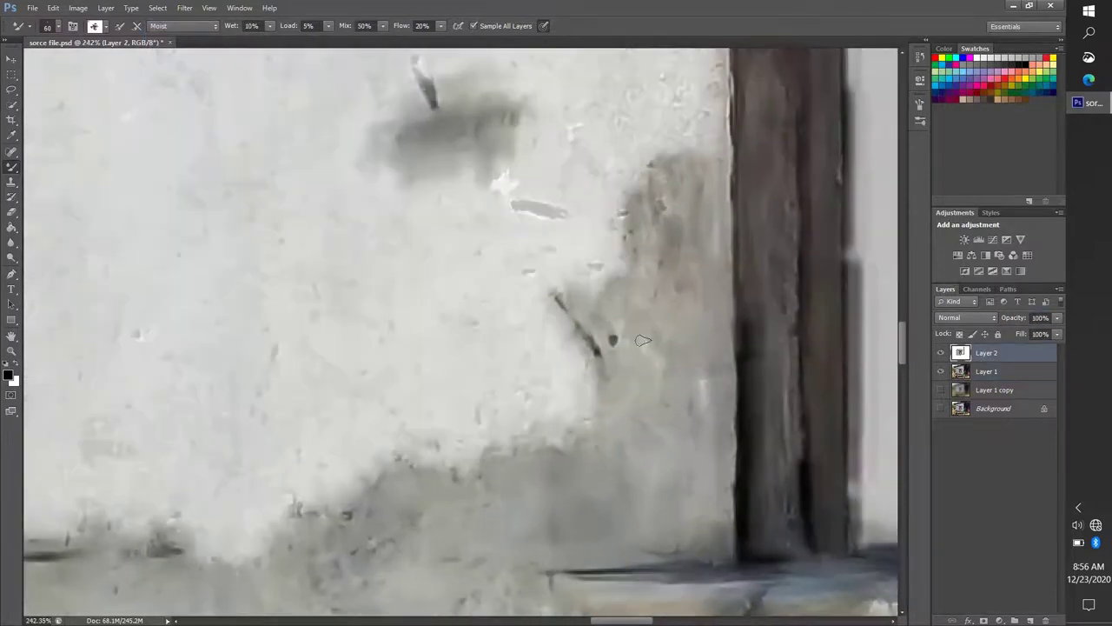
drag(620, 342, 508, 441)
mouse_move(546, 280)
mouse_down()
mouse_move(509, 207)
mouse_move(652, 208)
mouse_up()
drag(574, 157, 712, 78)
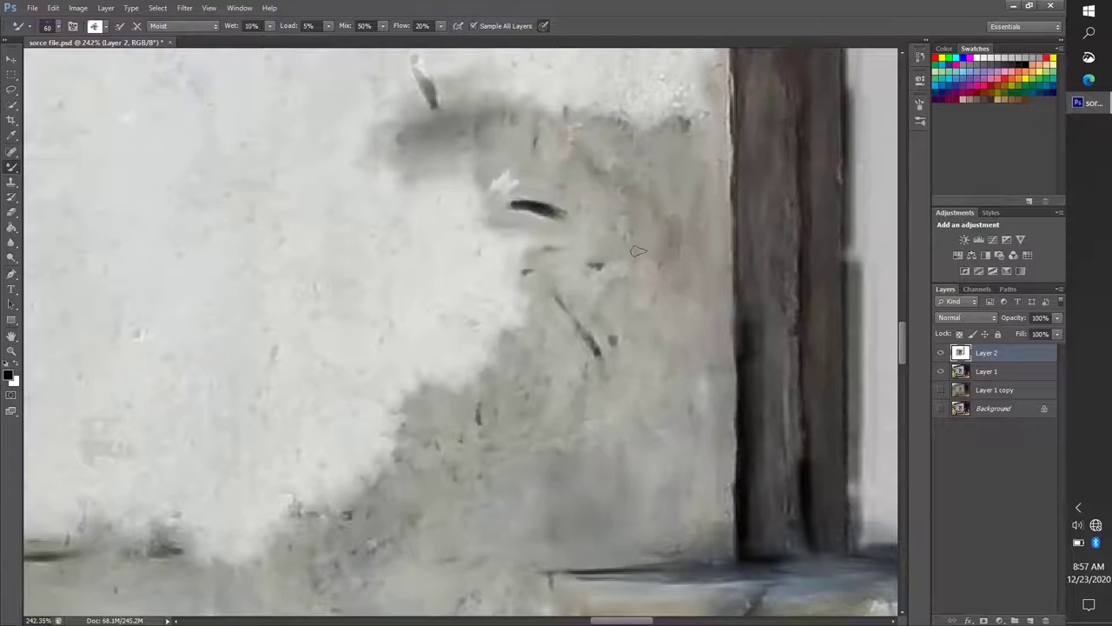
mouse_move(503, 422)
mouse_down()
mouse_move(601, 394)
mouse_move(556, 261)
mouse_up()
drag(487, 148, 608, 226)
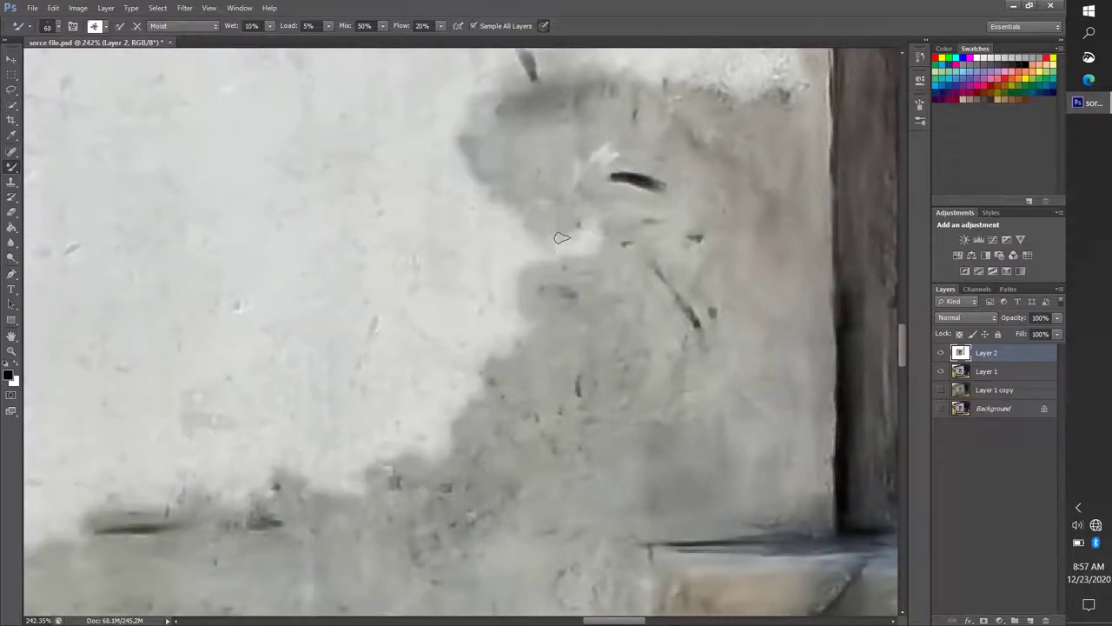
mouse_move(417, 434)
mouse_down()
mouse_move(359, 433)
mouse_move(507, 304)
mouse_move(469, 173)
mouse_move(374, 348)
mouse_move(345, 243)
mouse_move(209, 504)
mouse_move(87, 443)
mouse_move(339, 261)
mouse_move(295, 338)
mouse_up()
Zoomed out slightly, spread grey across the wall's left side and edge.
key(ctrl+minus)
drag(664, 352, 886, 315)
mouse_move(409, 452)
mouse_down()
mouse_move(186, 300)
mouse_move(252, 156)
mouse_move(189, 326)
mouse_up()
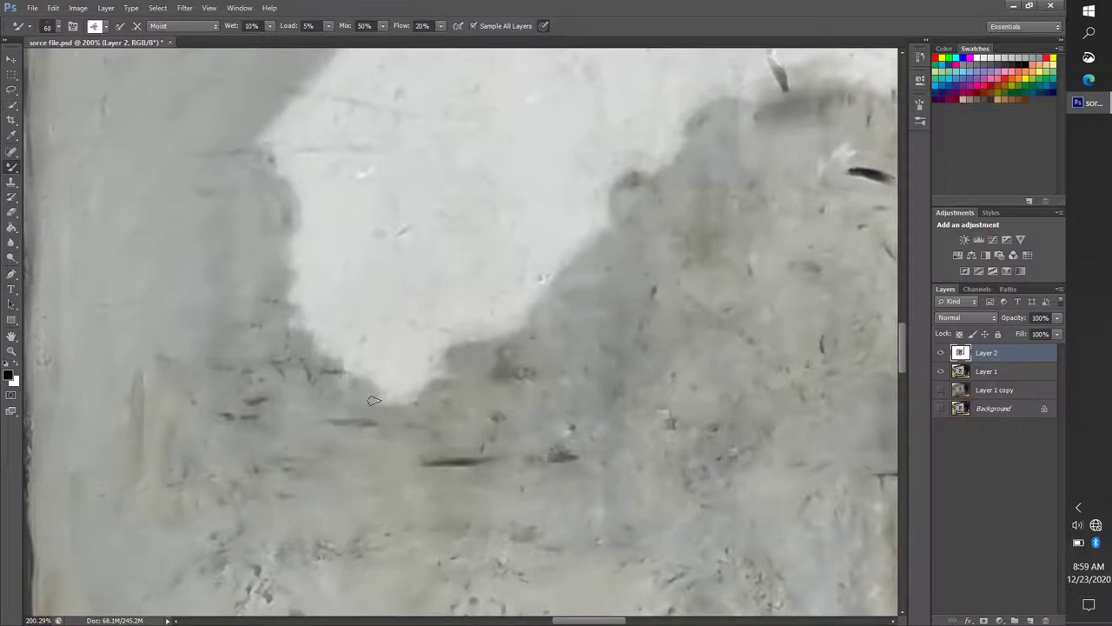
drag(373, 399, 313, 331)
Toggle Layer 1 and its copy off and on to inspect, then reselect Layer 2.
click(940, 371)
click(940, 390)
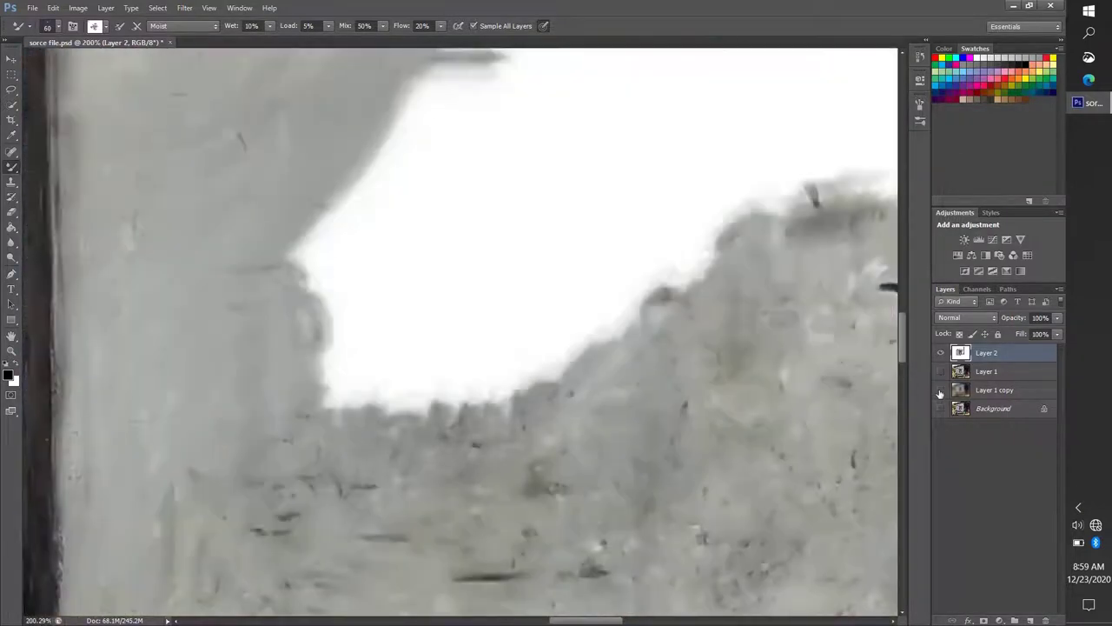
click(940, 371)
scroll(381, 418, down, 5)
scroll(380, 418, up, 5)
scroll(380, 418, up, 3)
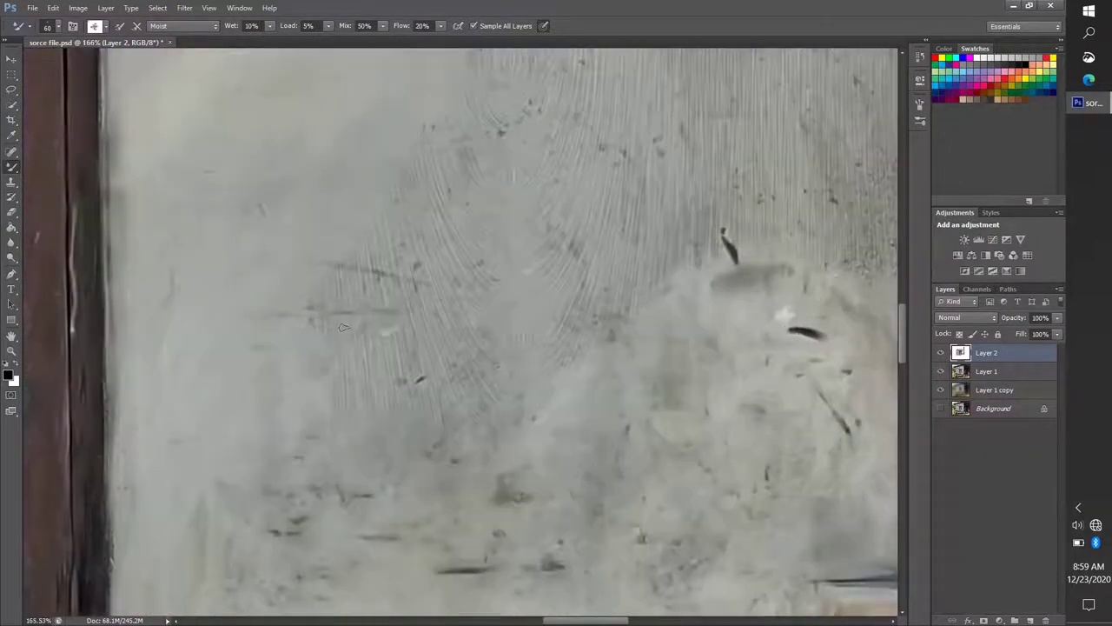
scroll(363, 270, down, 5)
scroll(363, 270, up, 5)
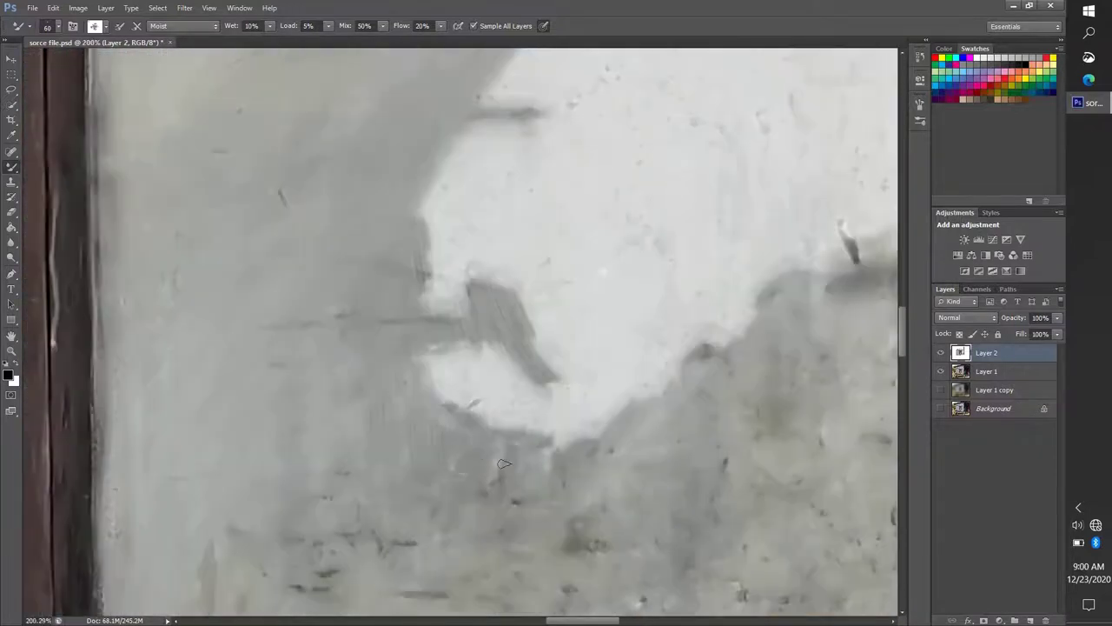
click(995, 389)
click(989, 356)
Smear darker grey tones across the light wall patch near the wooden post.
drag(493, 353, 458, 278)
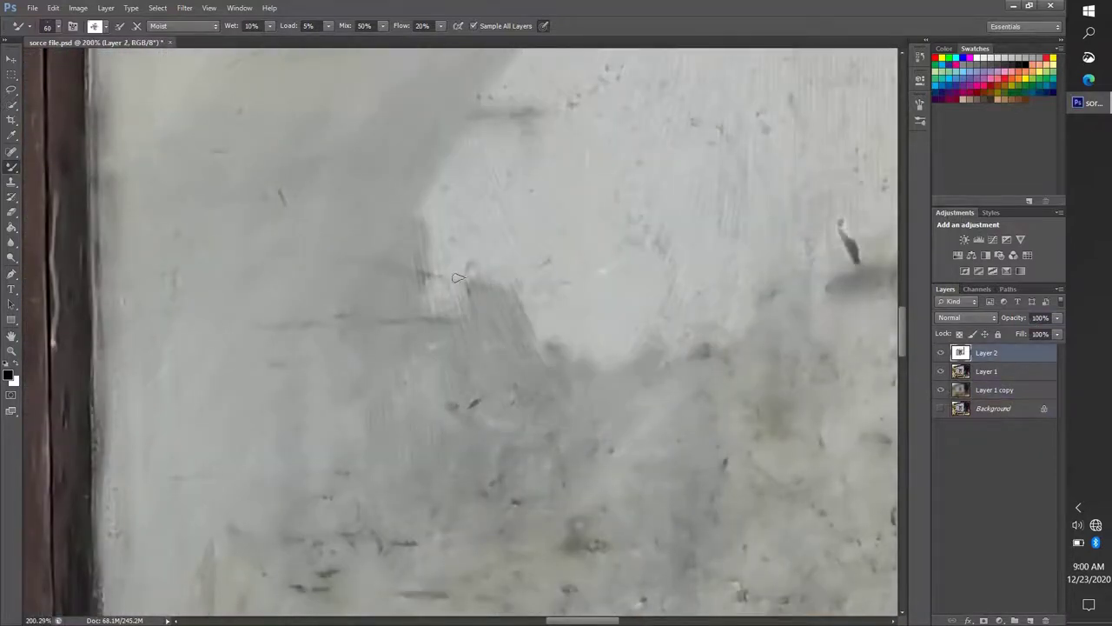
drag(677, 328, 556, 278)
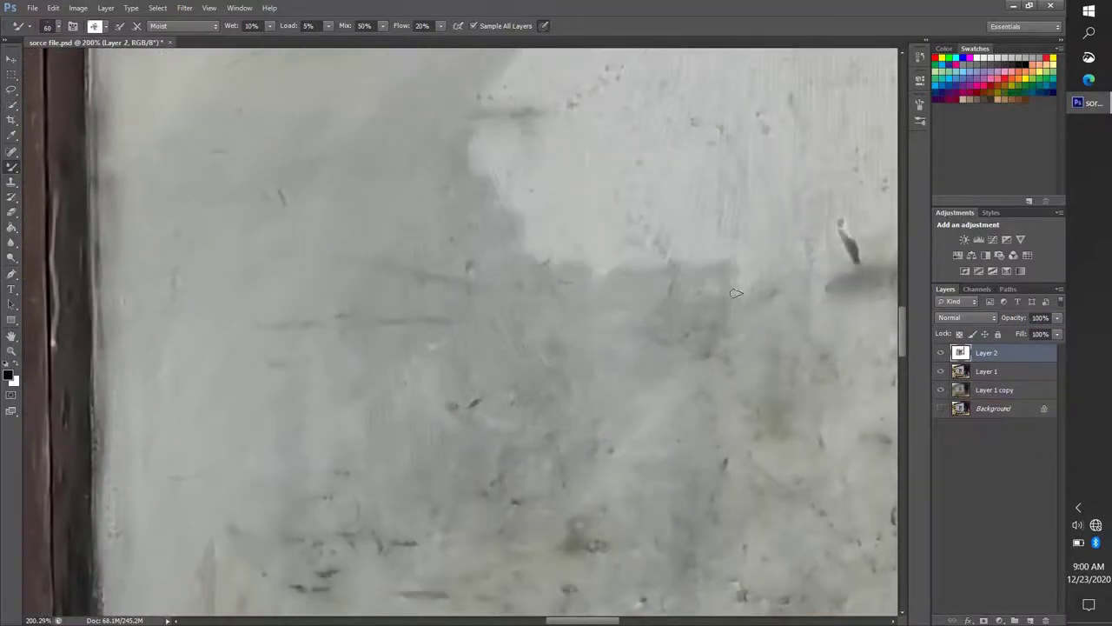
scroll(592, 333, right, 5)
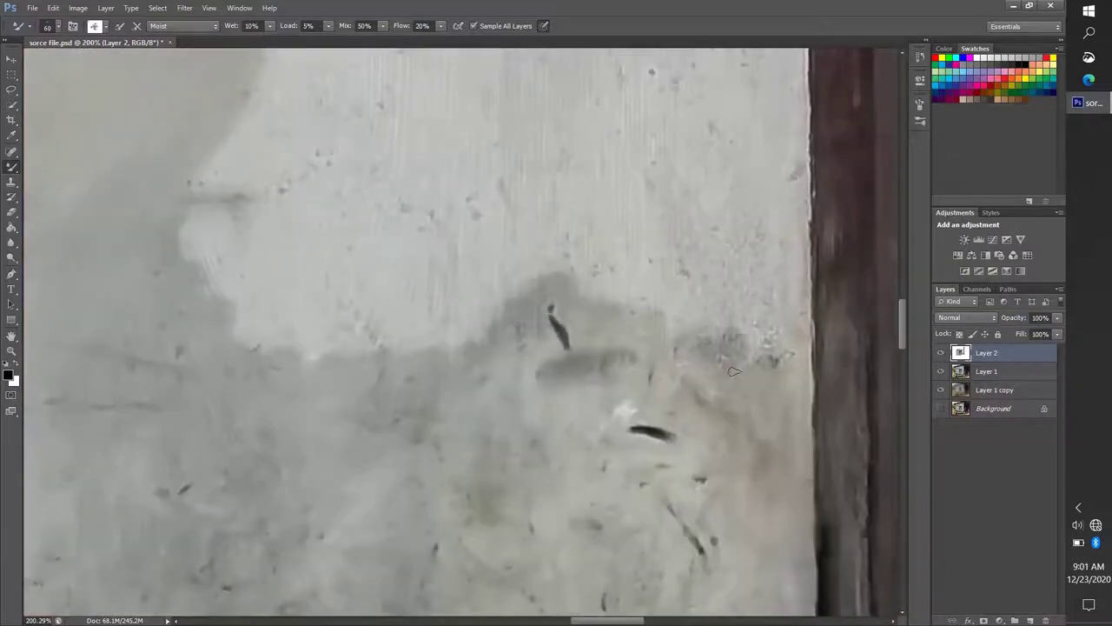
drag(768, 229, 686, 272)
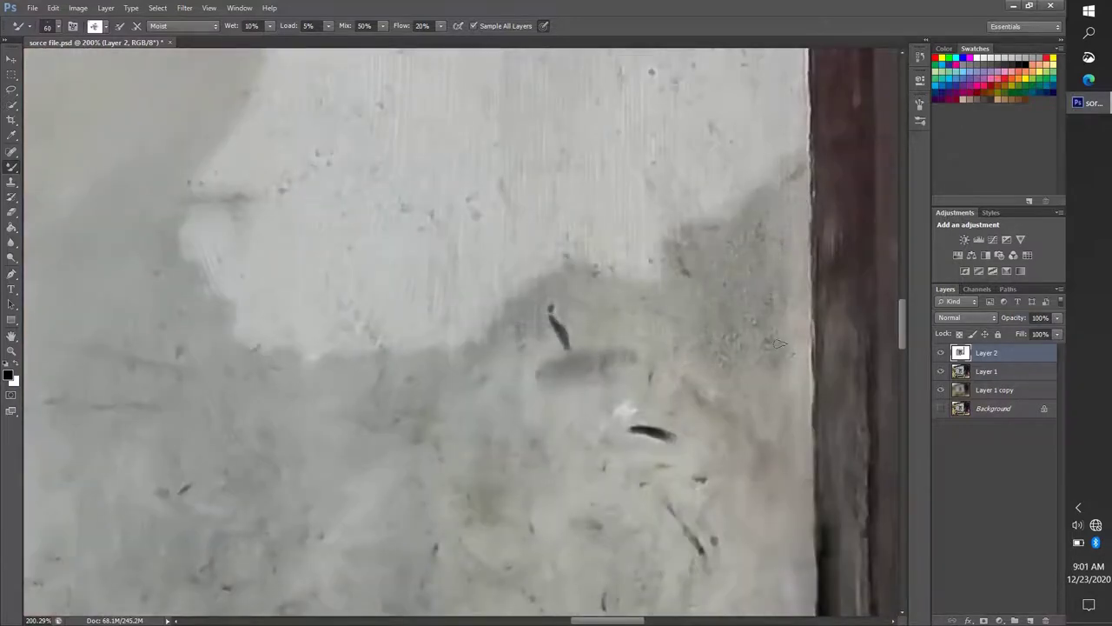
scroll(779, 344, left, 5)
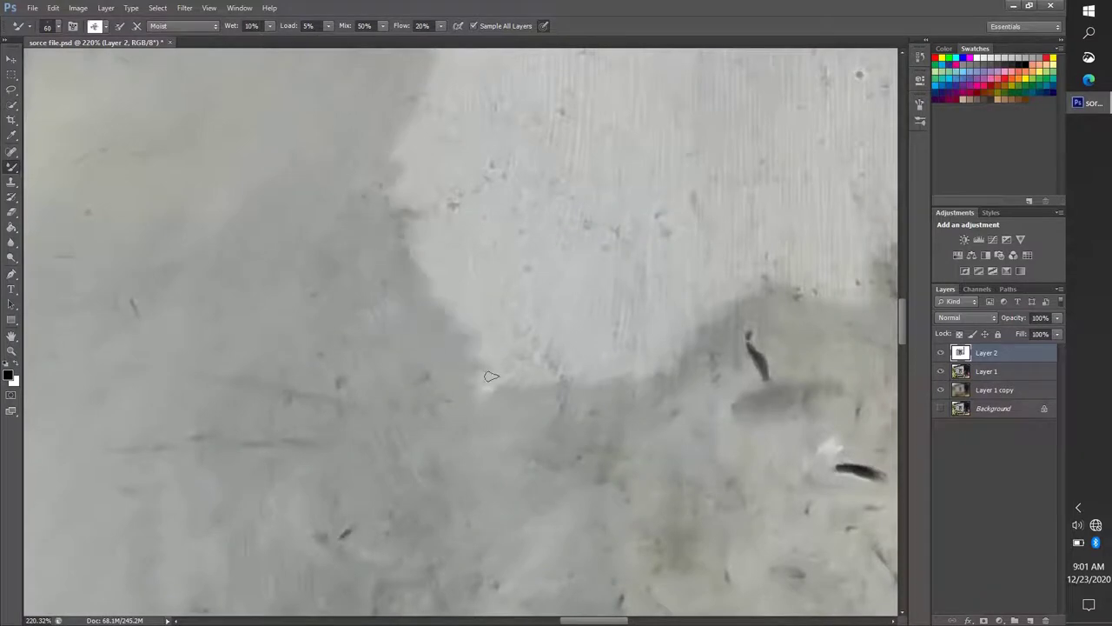
drag(508, 306, 788, 256)
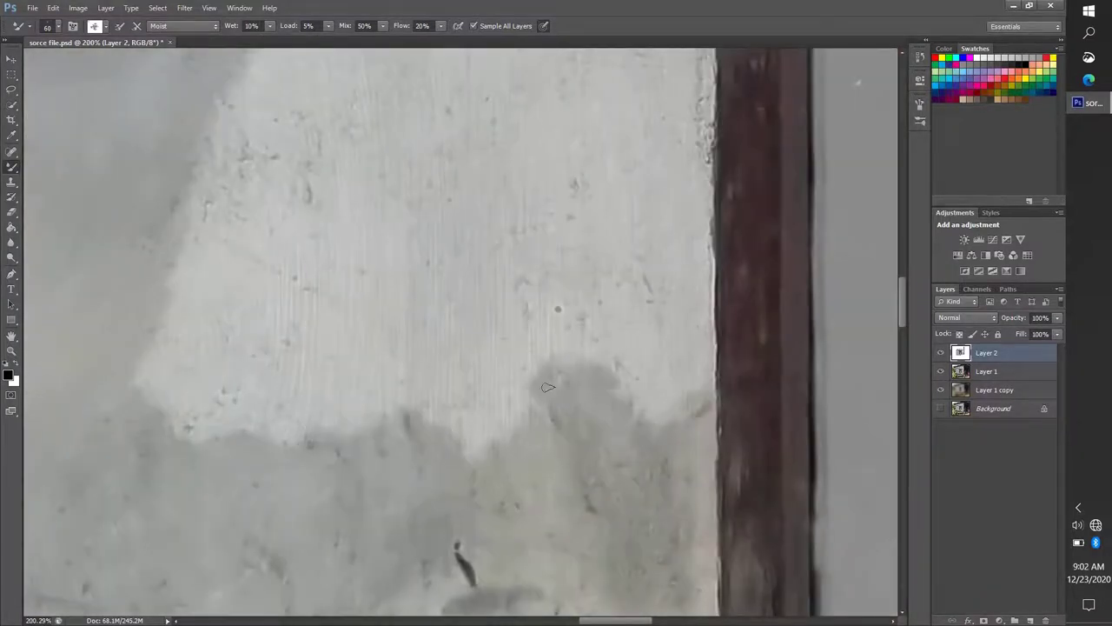
drag(706, 352, 550, 358)
mouse_move(616, 276)
mouse_down()
mouse_move(262, 413)
mouse_move(475, 301)
mouse_up()
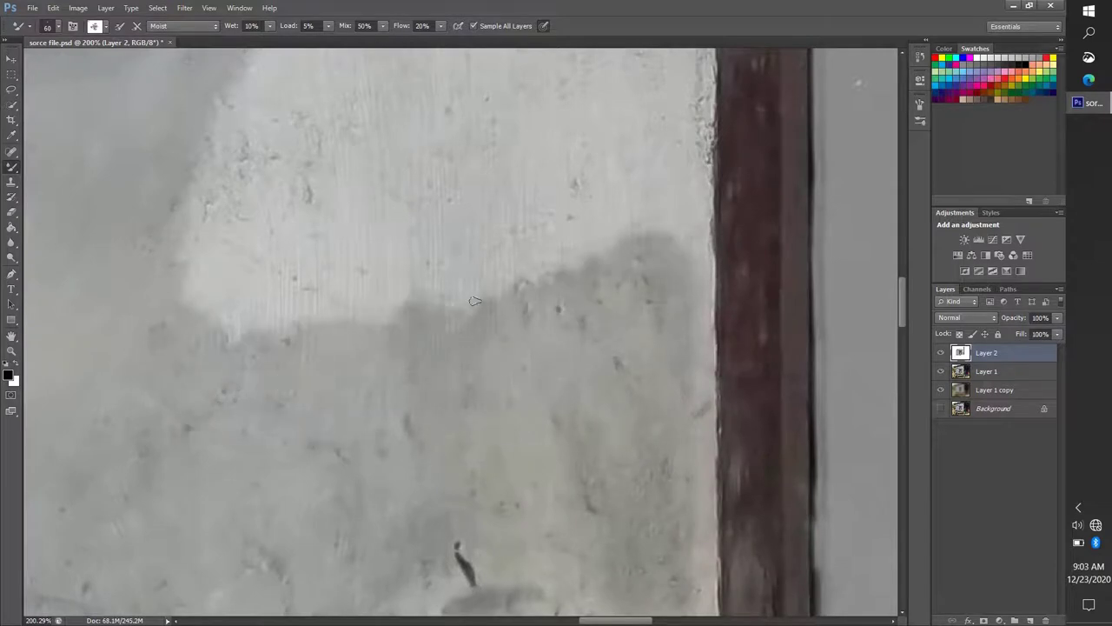
mouse_move(675, 238)
mouse_down()
mouse_move(522, 265)
mouse_move(393, 311)
mouse_up()
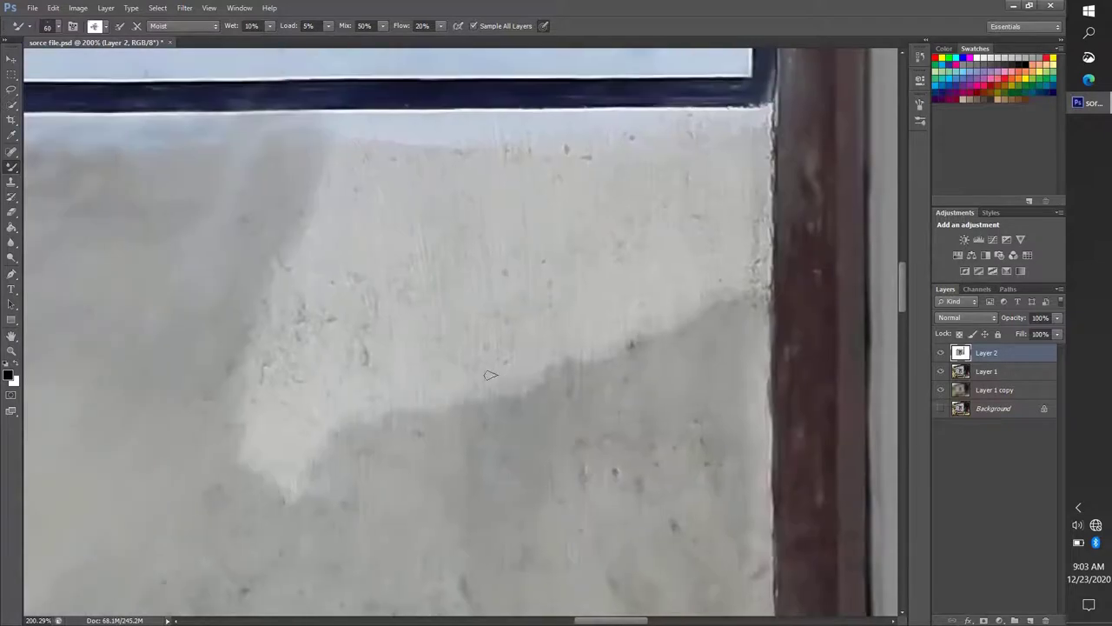
mouse_move(278, 469)
mouse_down()
mouse_move(348, 374)
mouse_move(287, 348)
mouse_move(478, 334)
mouse_move(608, 300)
mouse_move(712, 110)
mouse_up()
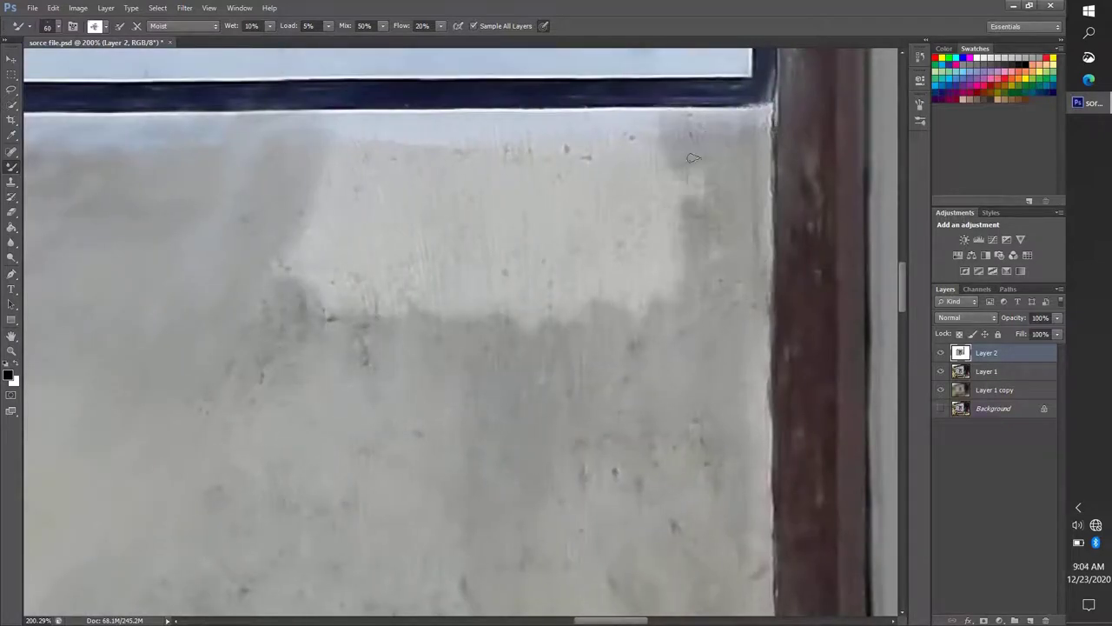
mouse_move(481, 134)
mouse_down()
mouse_move(330, 252)
mouse_move(409, 313)
mouse_move(512, 174)
mouse_move(671, 267)
mouse_move(527, 207)
mouse_up()
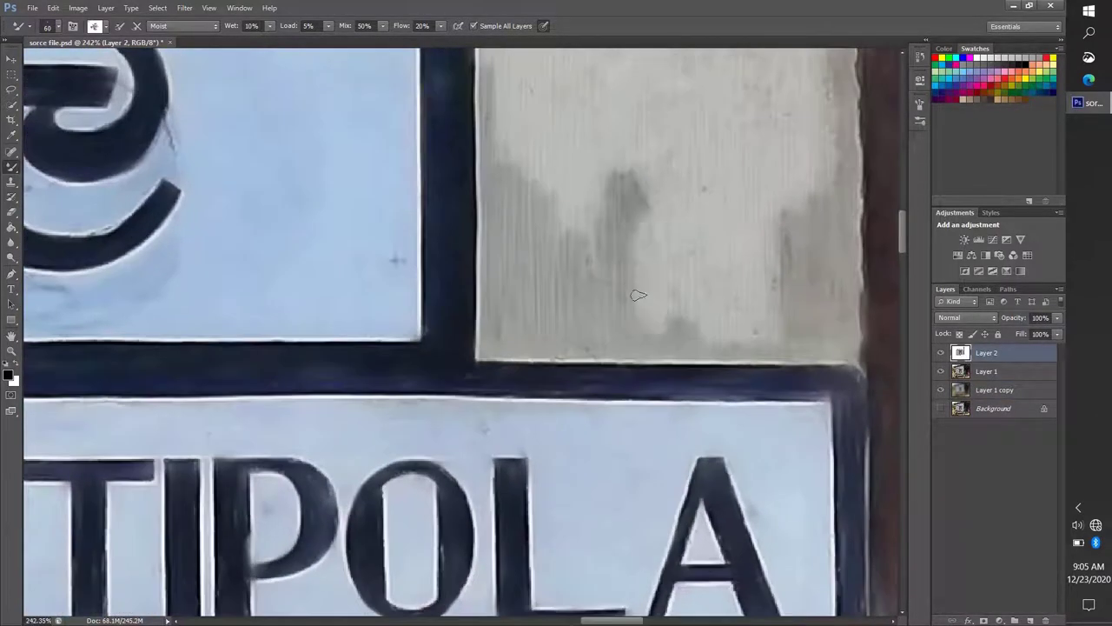
Paint dark strokes into the beige wall panel and its upper band.
drag(640, 292, 760, 297)
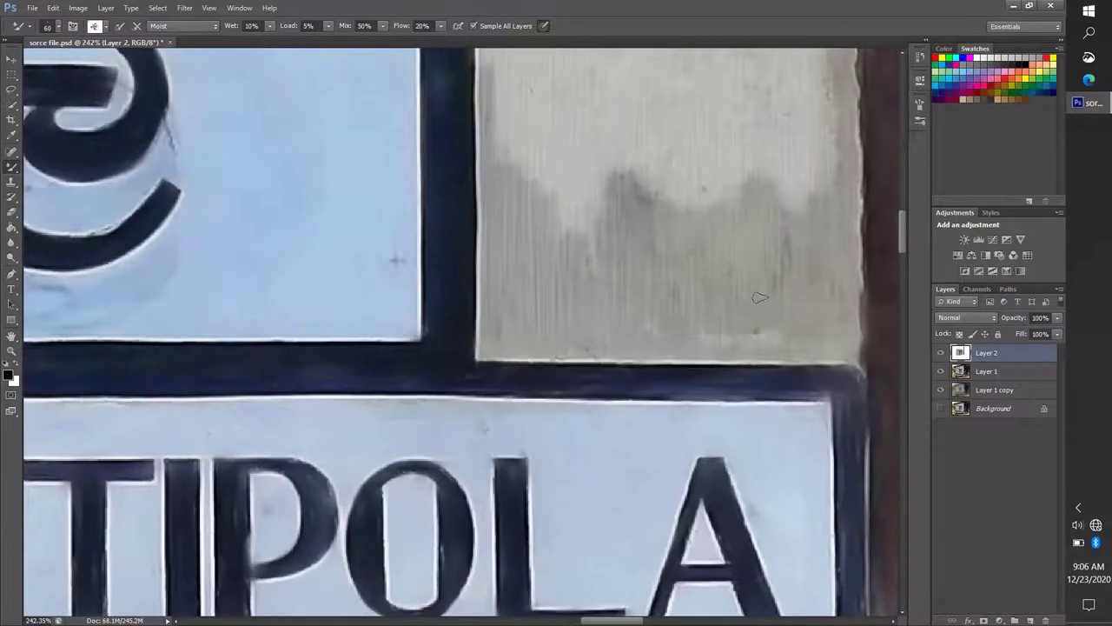
drag(466, 123, 545, 271)
mouse_move(522, 339)
mouse_down()
mouse_move(720, 268)
mouse_move(620, 291)
mouse_move(544, 227)
mouse_move(721, 200)
mouse_up()
drag(608, 174, 606, 299)
drag(399, 347, 520, 236)
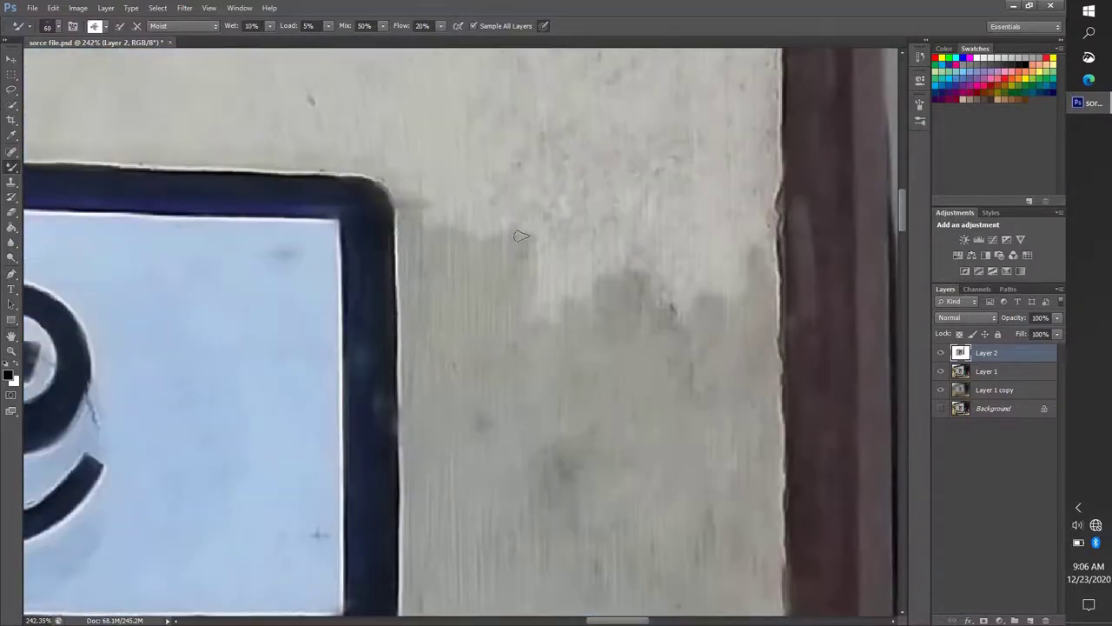
mouse_move(771, 155)
mouse_down()
mouse_move(643, 209)
mouse_move(548, 208)
mouse_move(339, 174)
mouse_move(627, 139)
mouse_up()
scroll(643, 209, down, 2)
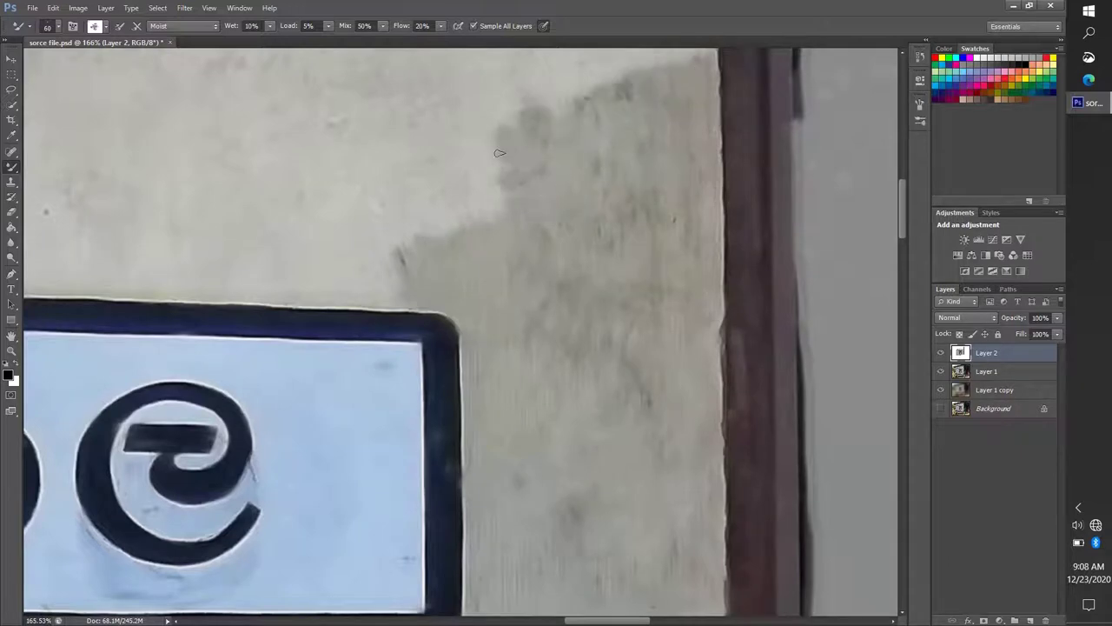
scroll(398, 190, down, 2)
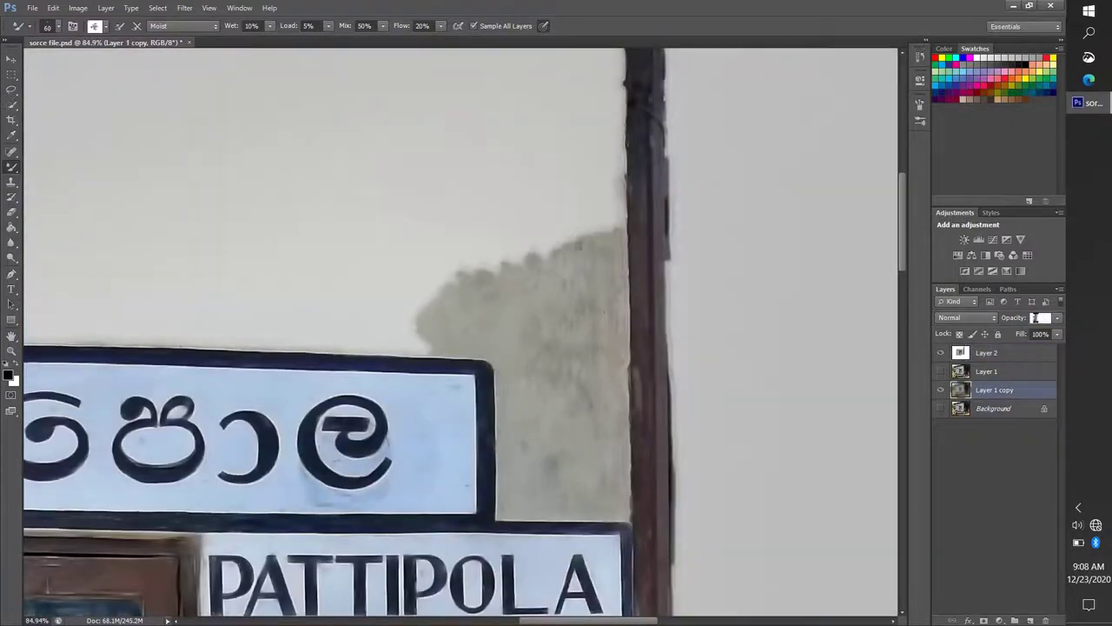
Hide and show Layer 1 to compare, then return to Layer 2 and pan over.
click(994, 389)
click(1038, 318)
click(940, 371)
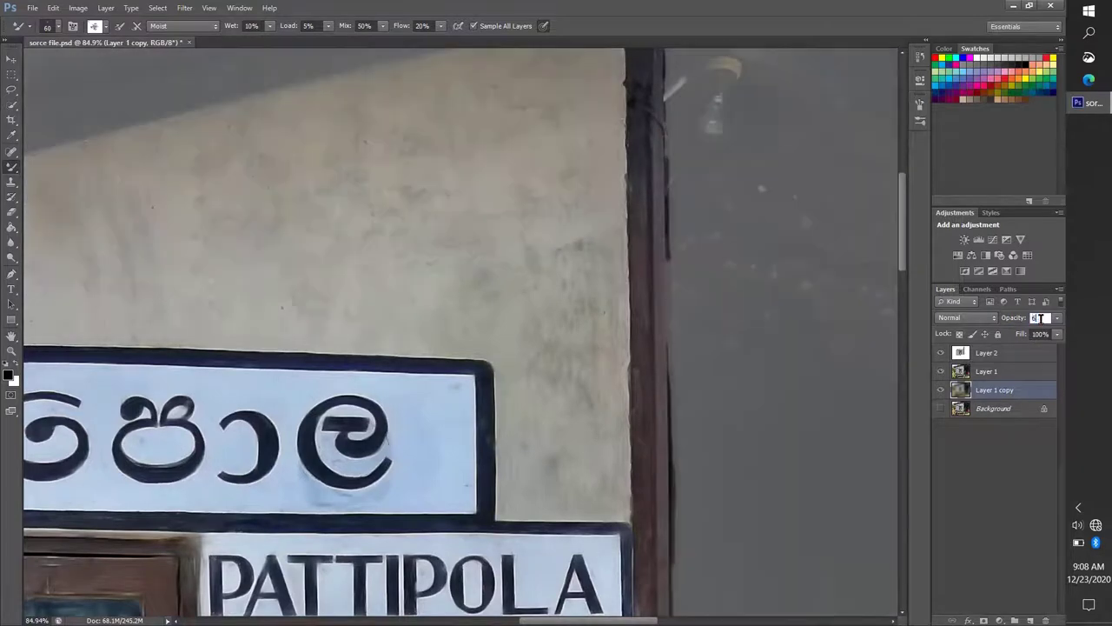
click(940, 371)
click(986, 352)
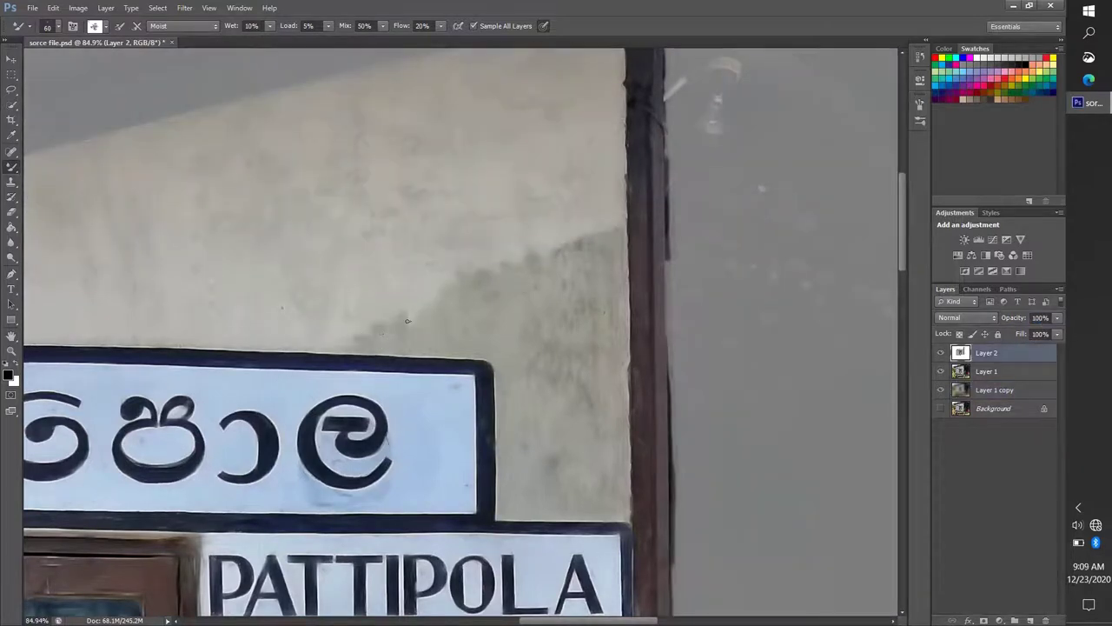
scroll(433, 287, up, 2)
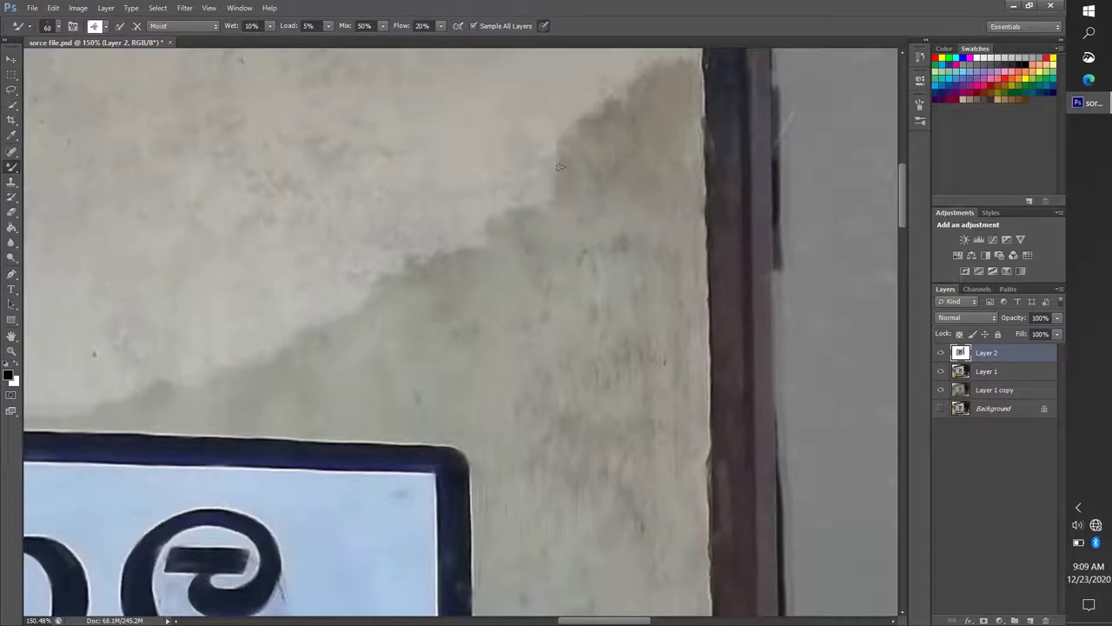
scroll(560, 166, down, 3)
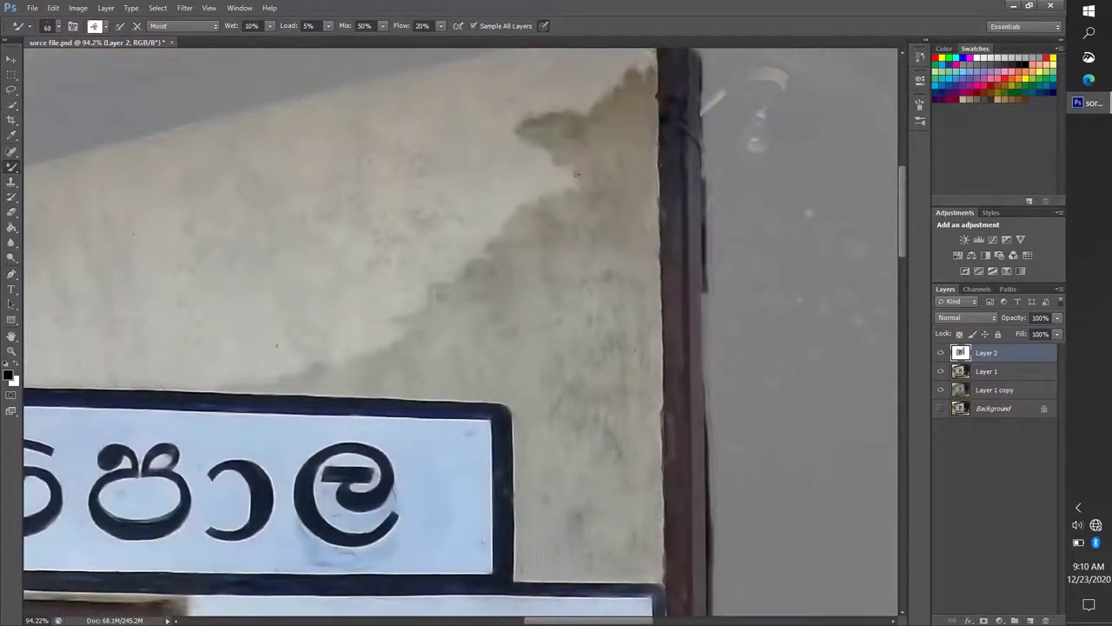
scroll(501, 263, up, 1)
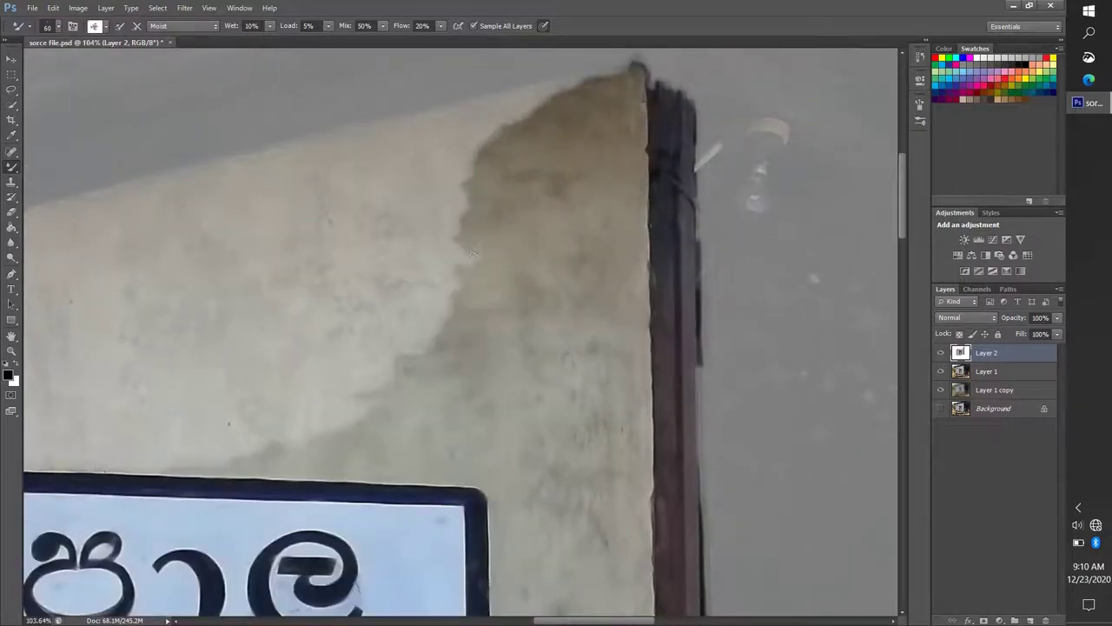
scroll(510, 343, left, 3)
scroll(382, 401, left, 2)
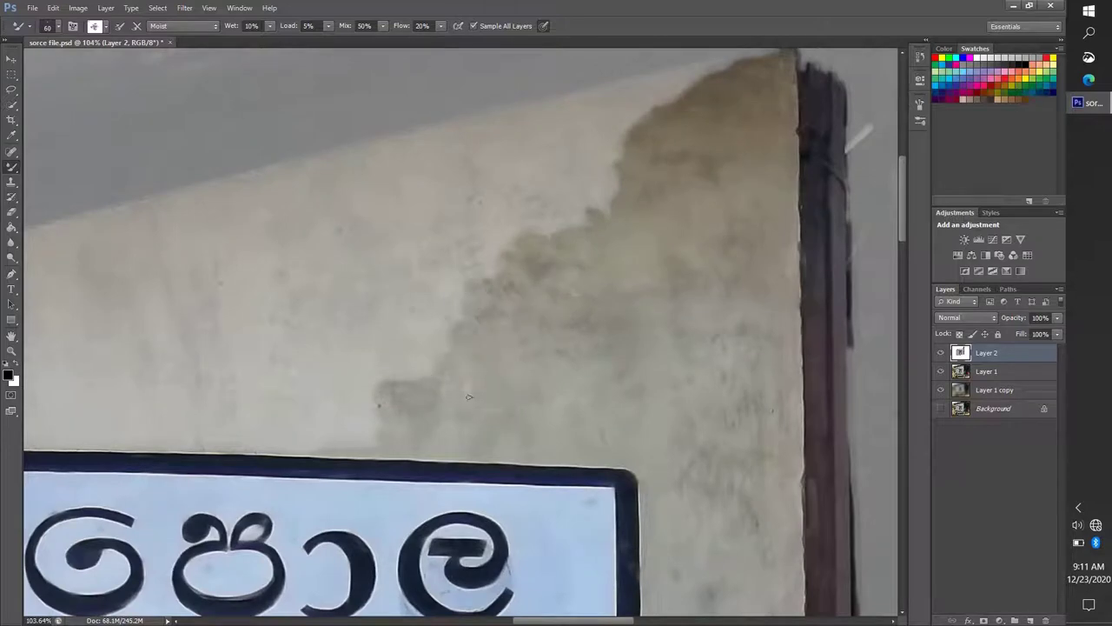
Change the active layer and paint a short dark stroke at the wall's upper corner.
click(1029, 371)
click(1038, 318)
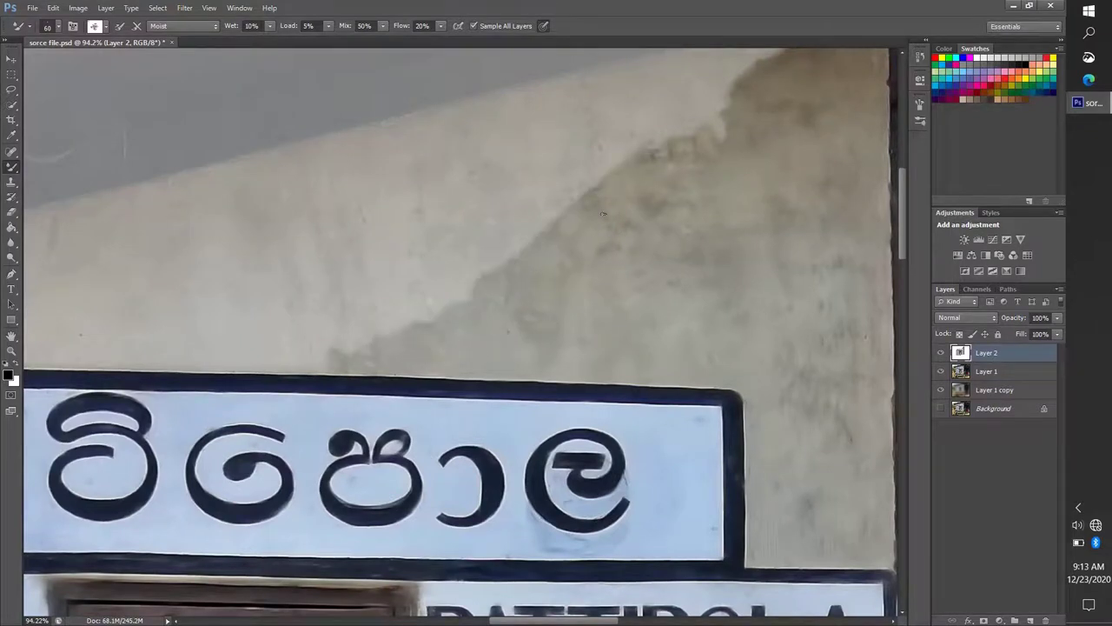
drag(650, 157, 635, 176)
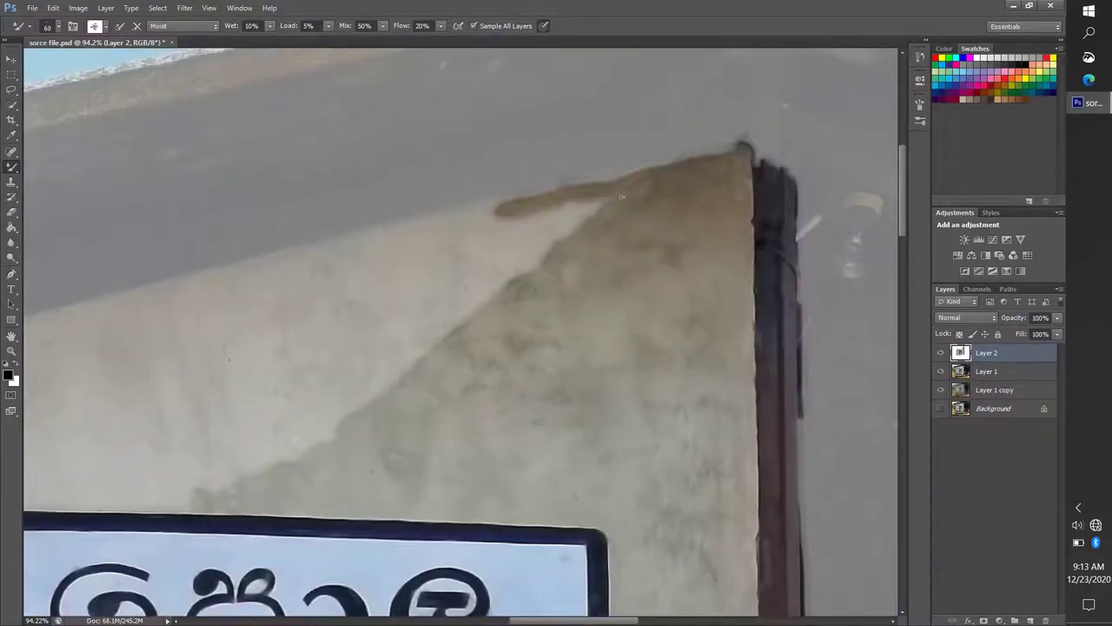
scroll(484, 300, down, 3)
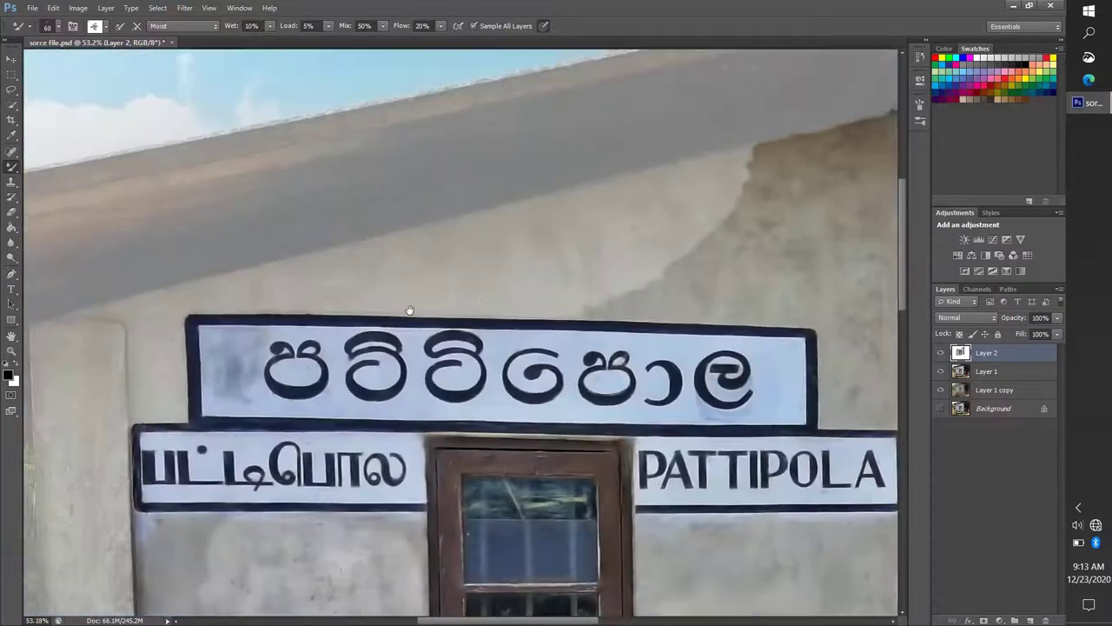
scroll(628, 204, up, 4)
Paint a dark band along the wall's top edge and top-right corner under the roof.
mouse_move(408, 232)
mouse_down()
mouse_move(565, 212)
mouse_move(504, 193)
mouse_move(209, 280)
mouse_move(261, 248)
mouse_move(747, 122)
mouse_move(434, 143)
mouse_move(295, 188)
mouse_move(521, 170)
mouse_move(587, 133)
mouse_up()
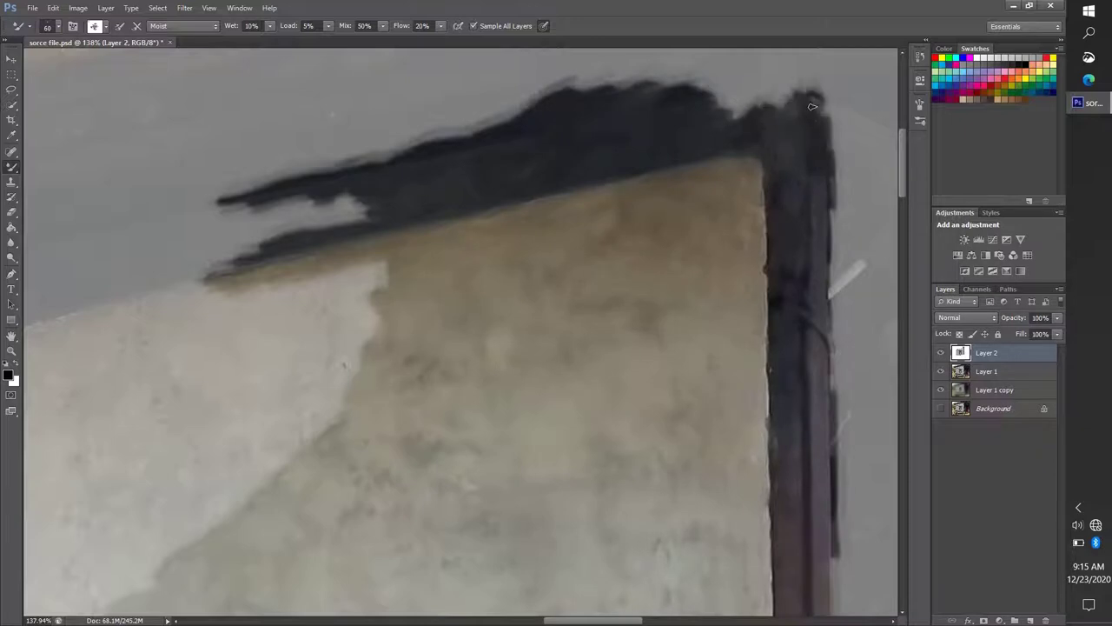
drag(812, 106, 653, 209)
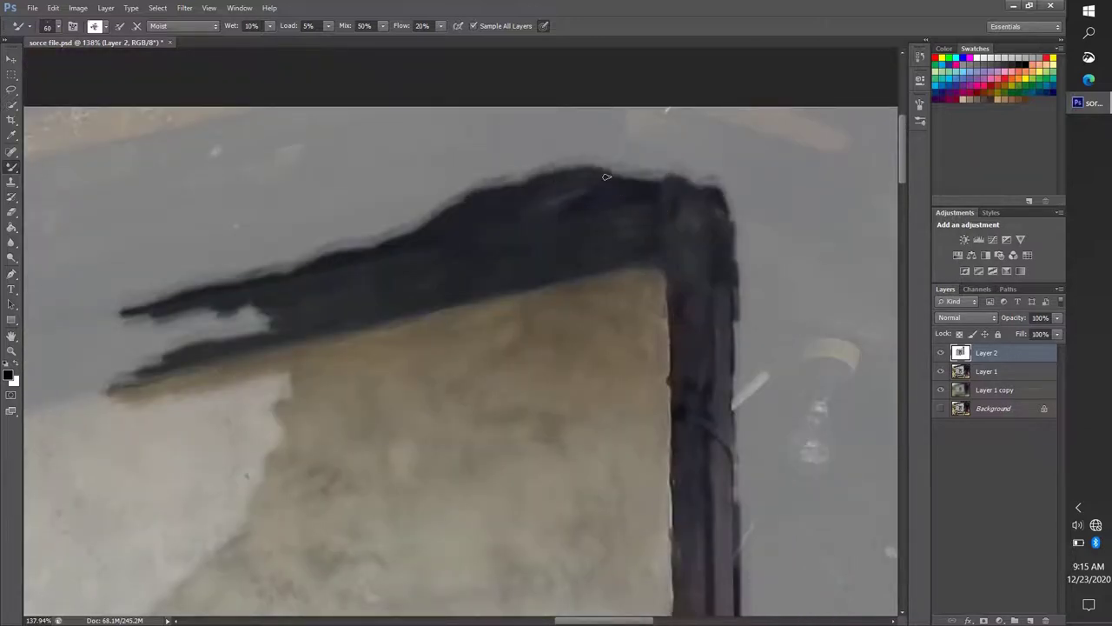
drag(606, 176, 695, 178)
drag(176, 311, 302, 293)
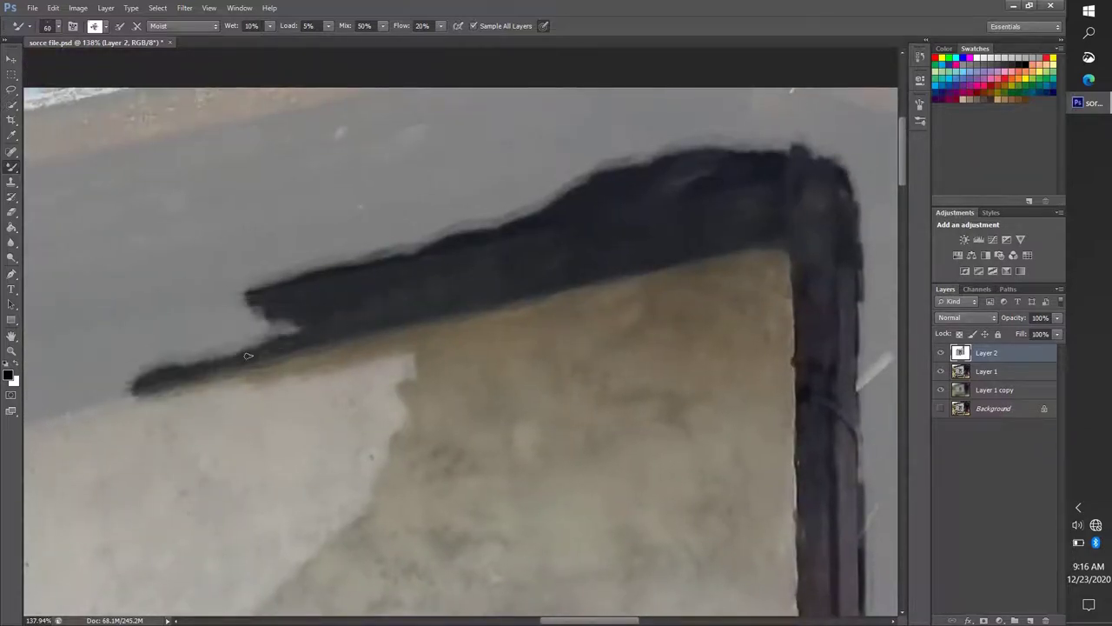
Spread brown and darker paint over the pale wall below the roof band.
drag(274, 373, 324, 336)
drag(213, 375, 326, 351)
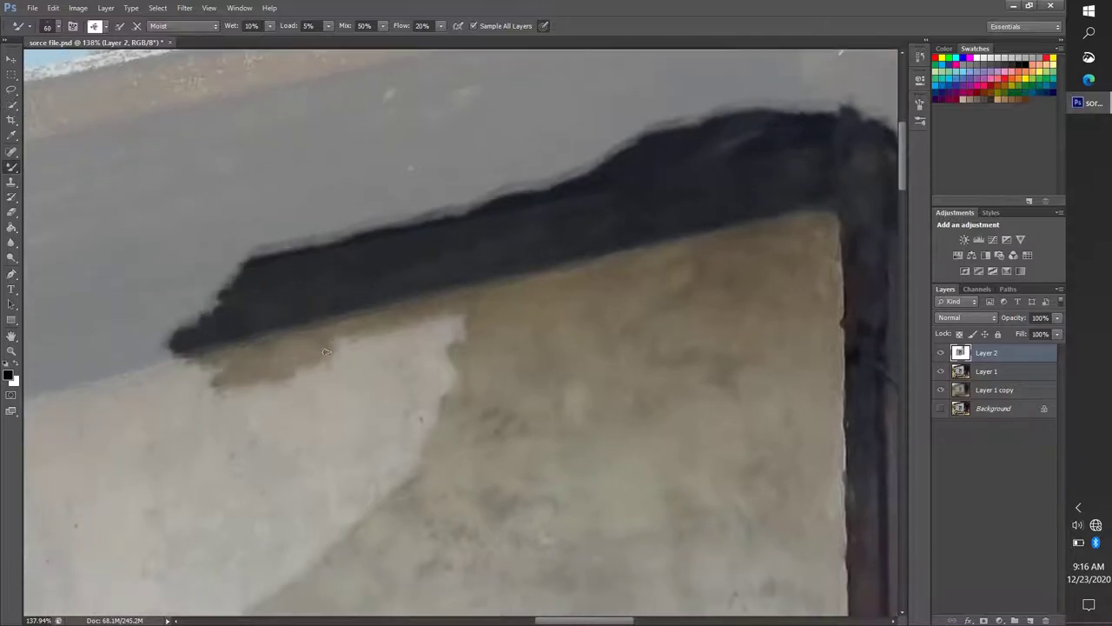
drag(393, 392, 332, 407)
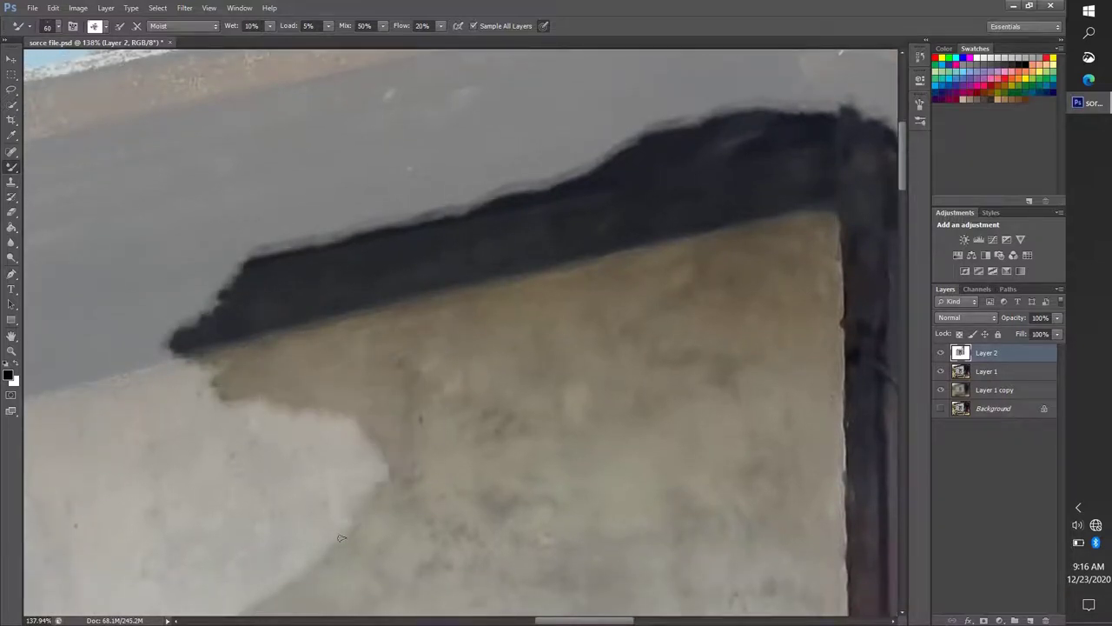
scroll(400, 424, down, 3)
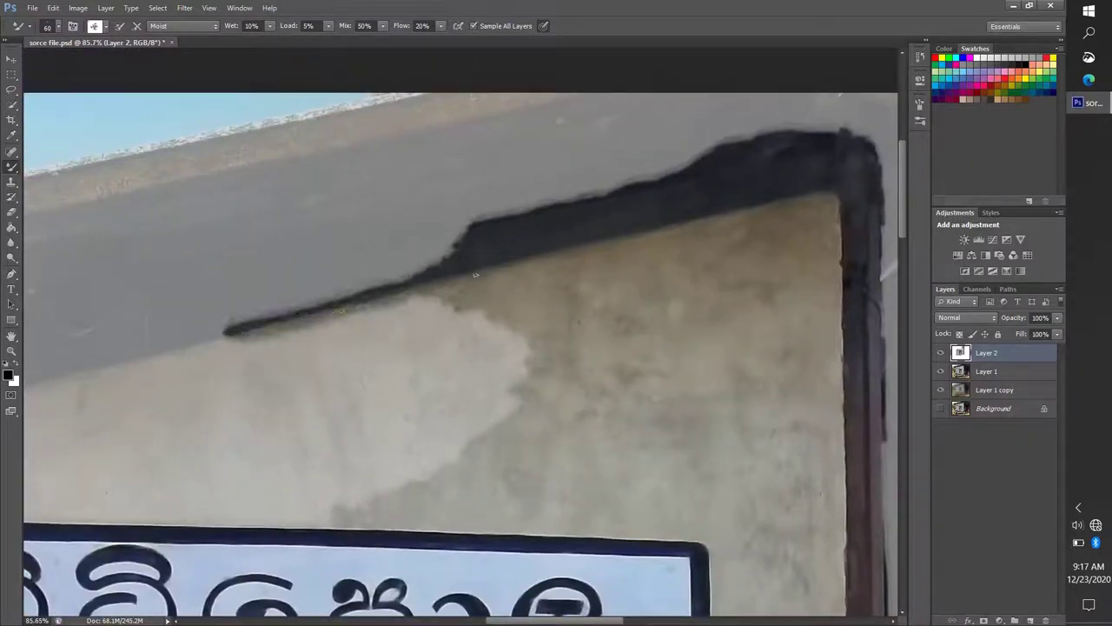
scroll(451, 313, up, 5)
mouse_move(675, 315)
mouse_down()
mouse_move(641, 368)
mouse_move(519, 262)
mouse_move(538, 417)
mouse_up()
drag(417, 199, 521, 521)
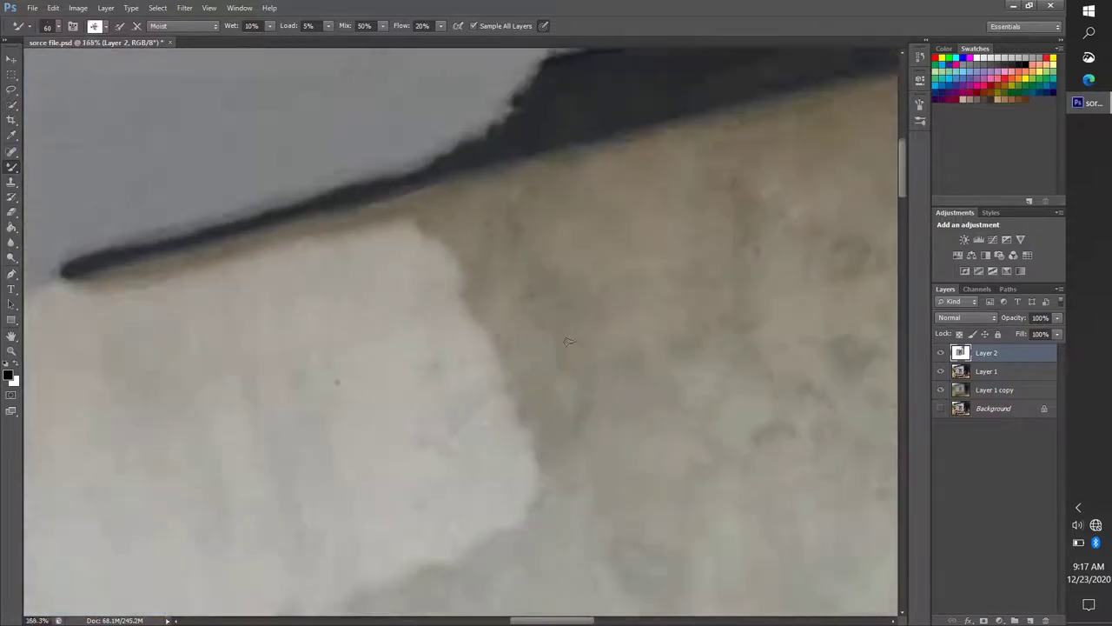
scroll(405, 283, down, 5)
scroll(405, 283, down, 3)
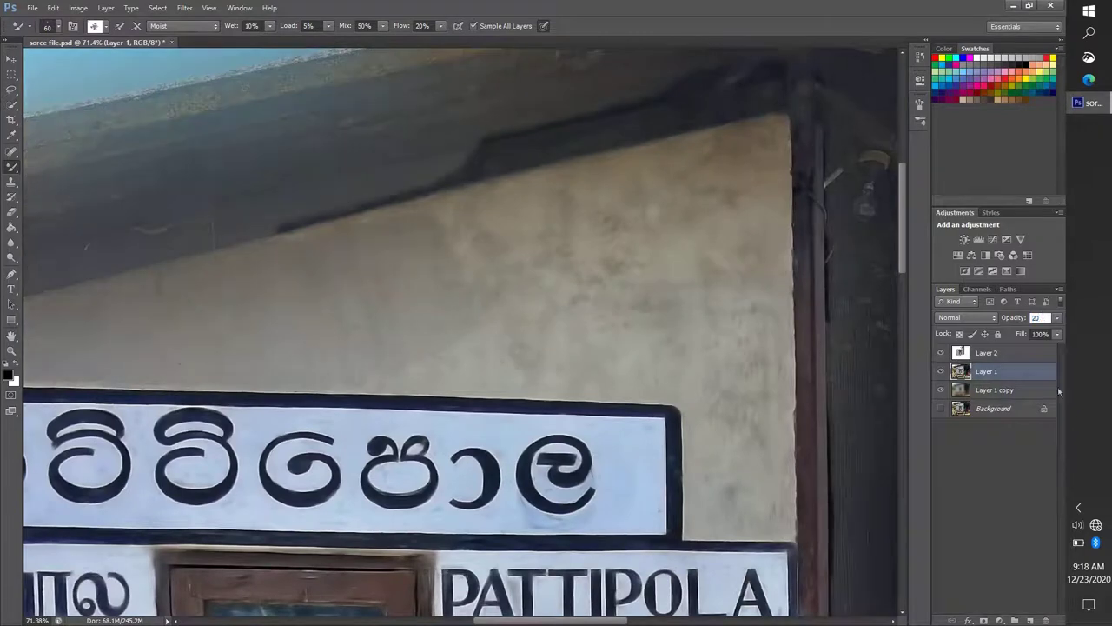
Restore part of the wall patch with the Eraser in Erase to History mode.
scroll(379, 269, up, 3)
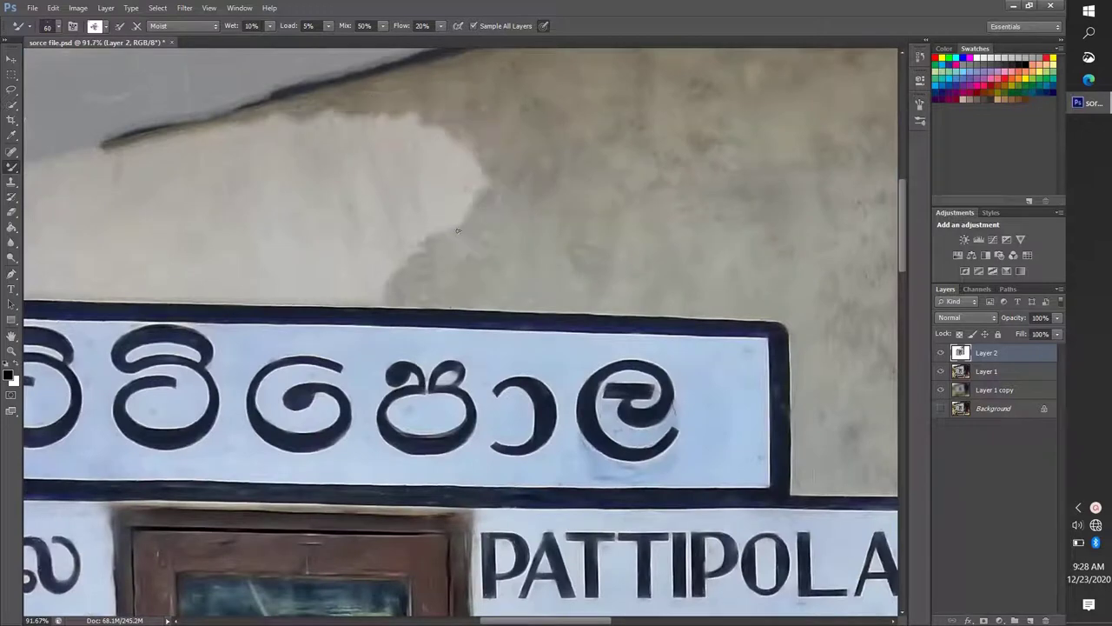
scroll(398, 159, up, 2)
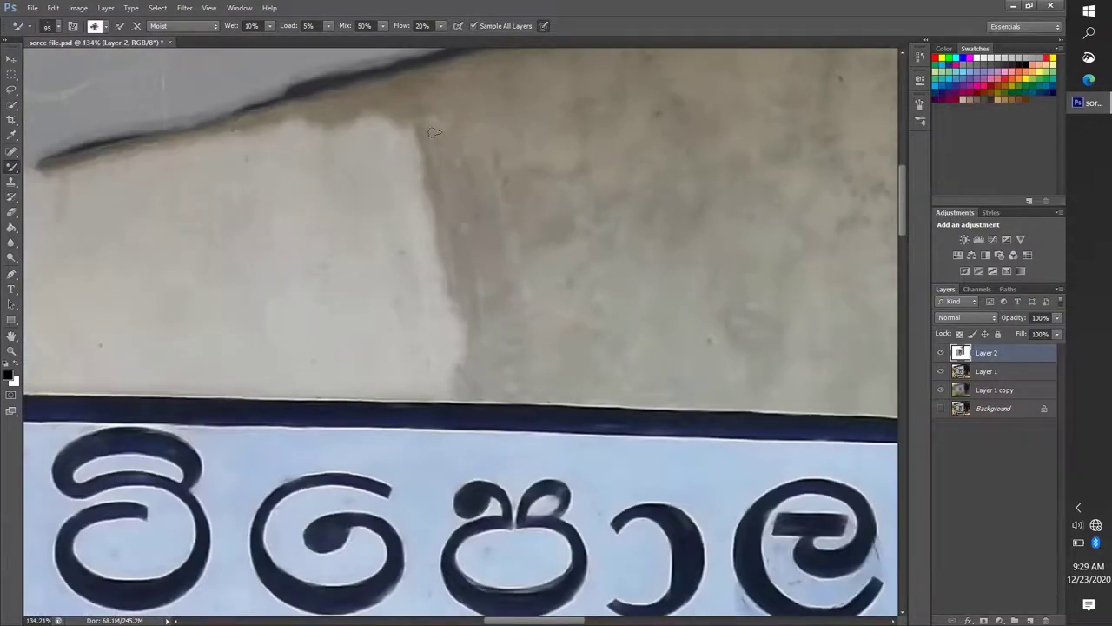
key(e)
drag(339, 189, 383, 187)
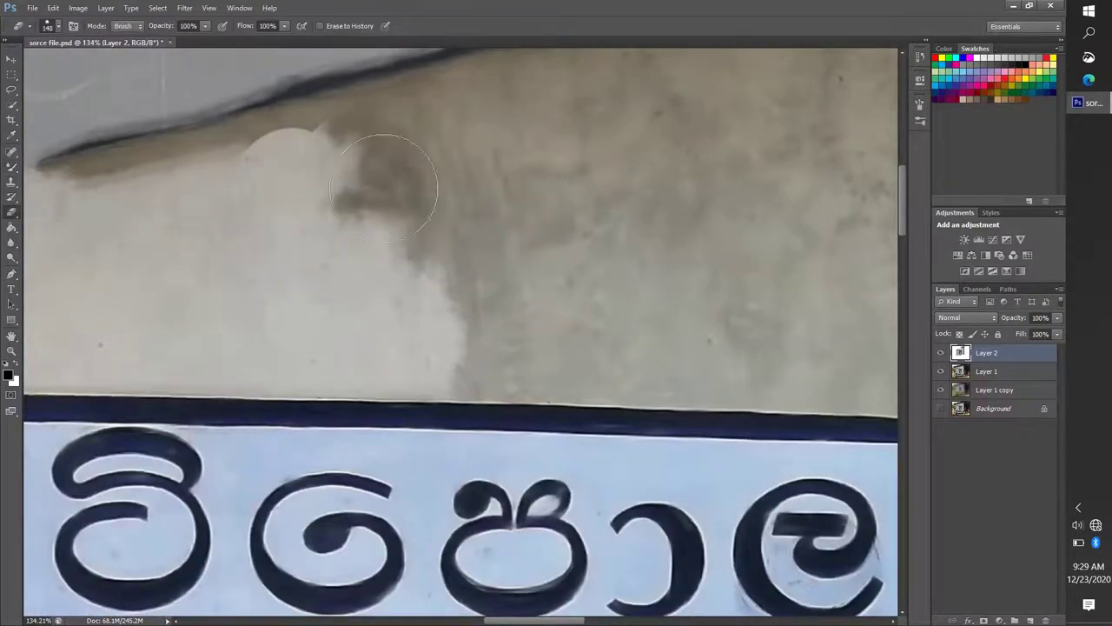
key(b)
Blend the light wall patch above the sign darker, shrinking it into the wall.
drag(373, 139, 424, 210)
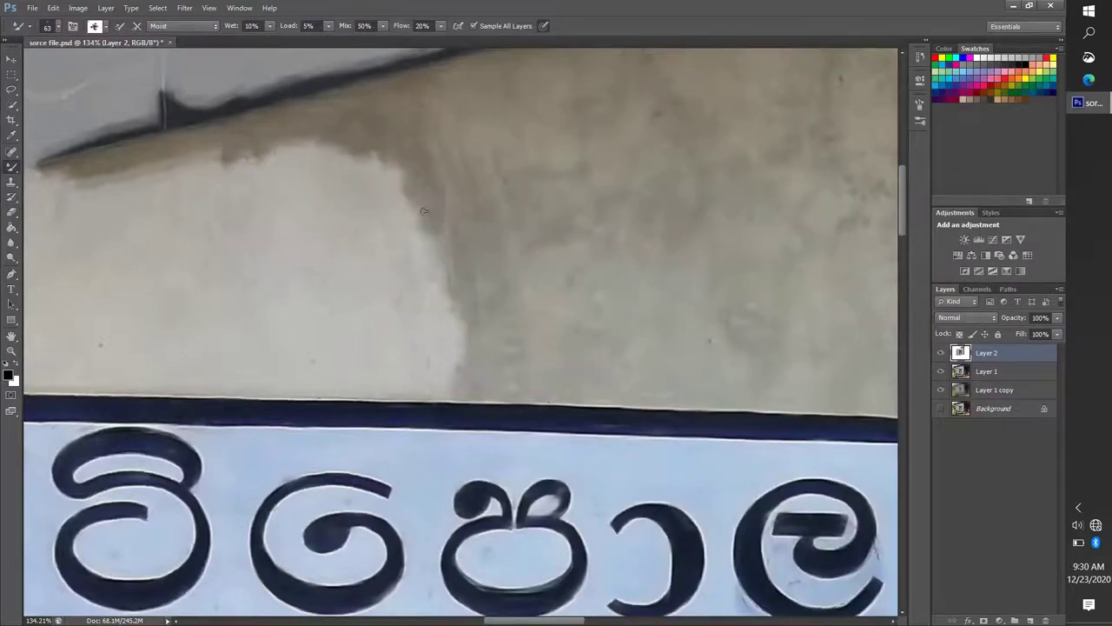
mouse_move(432, 330)
mouse_down()
mouse_move(321, 302)
mouse_move(345, 241)
mouse_move(249, 193)
mouse_move(262, 242)
mouse_move(213, 339)
mouse_up()
drag(217, 269, 467, 277)
mouse_move(466, 200)
mouse_down()
mouse_move(448, 288)
mouse_move(192, 373)
mouse_move(391, 226)
mouse_move(286, 251)
mouse_move(206, 209)
mouse_move(139, 261)
mouse_move(217, 321)
mouse_move(564, 321)
mouse_move(537, 317)
mouse_up()
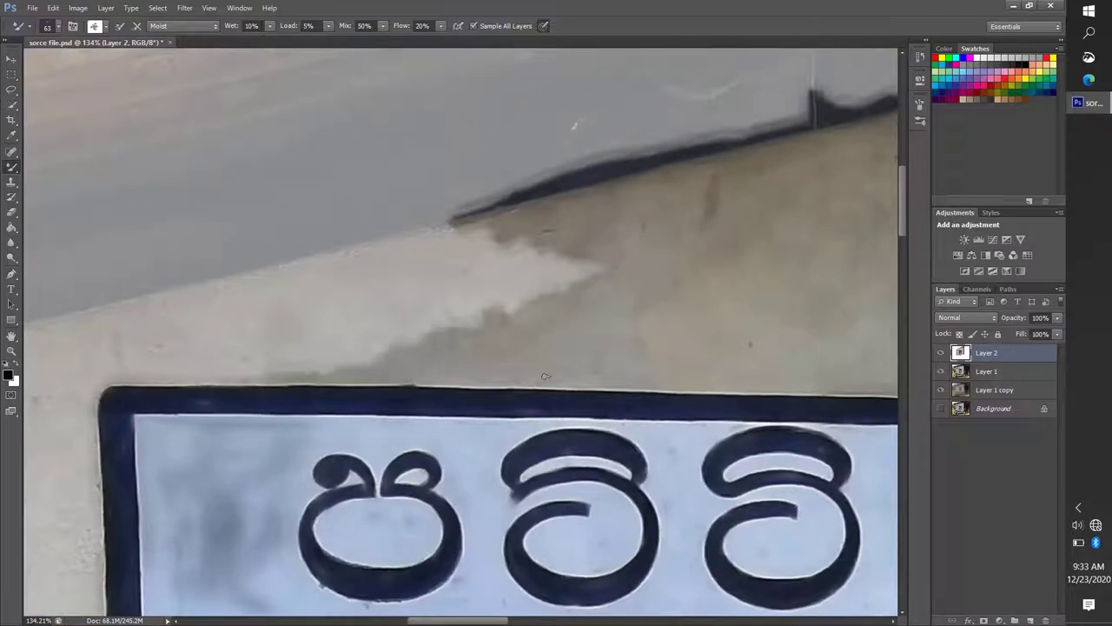
Extend the dark roof line leftward and darken the wall just below it.
mouse_move(224, 276)
mouse_down()
mouse_move(479, 239)
mouse_move(330, 344)
mouse_up()
drag(298, 278, 131, 312)
drag(243, 287, 96, 365)
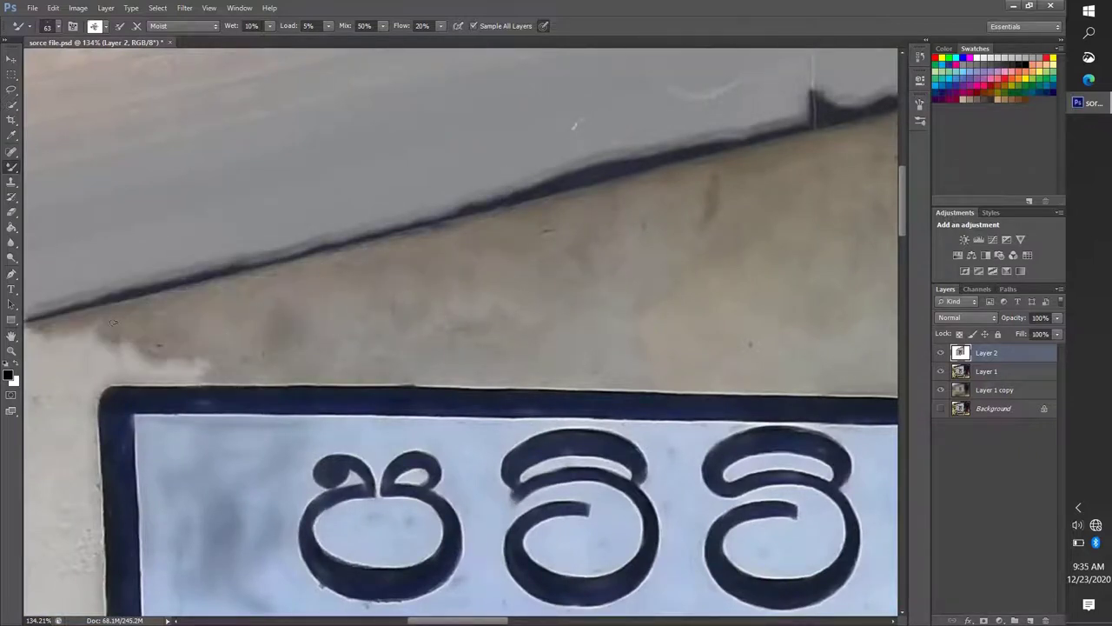
drag(156, 331, 61, 391)
scroll(281, 350, left, 5)
mouse_move(322, 345)
mouse_down()
mouse_move(236, 336)
mouse_move(452, 383)
mouse_up()
Blend the remaining light wall patch beside the sign darker.
drag(451, 304, 356, 408)
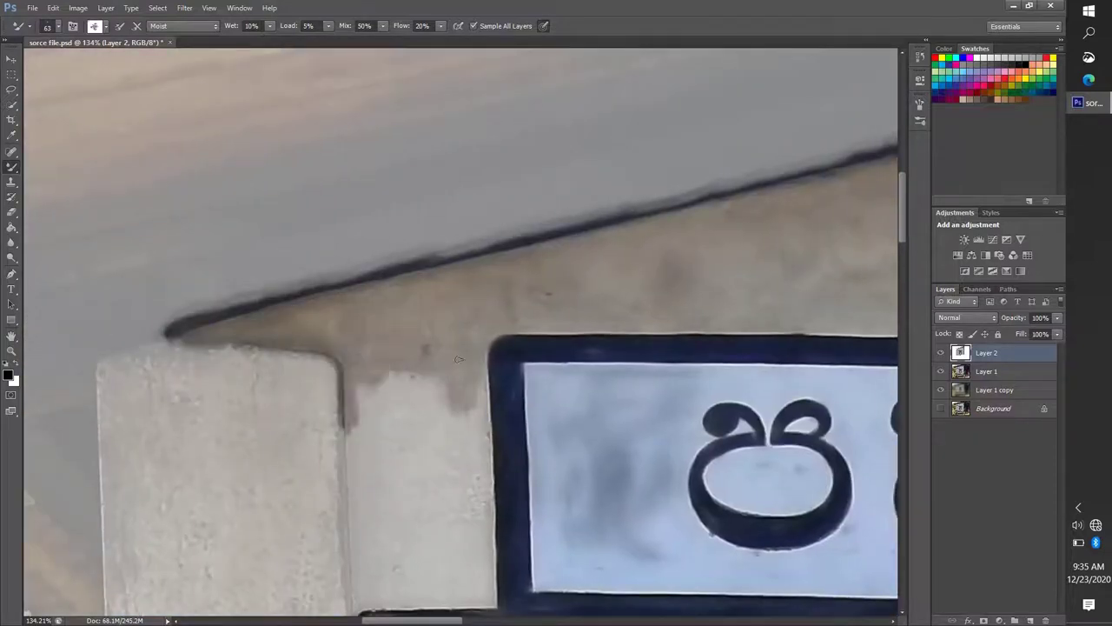
scroll(356, 373, down, 2)
drag(334, 295, 339, 443)
scroll(349, 447, up, 1)
scroll(349, 447, up, 2)
mouse_move(391, 139)
mouse_down()
mouse_move(234, 347)
mouse_move(252, 287)
mouse_up()
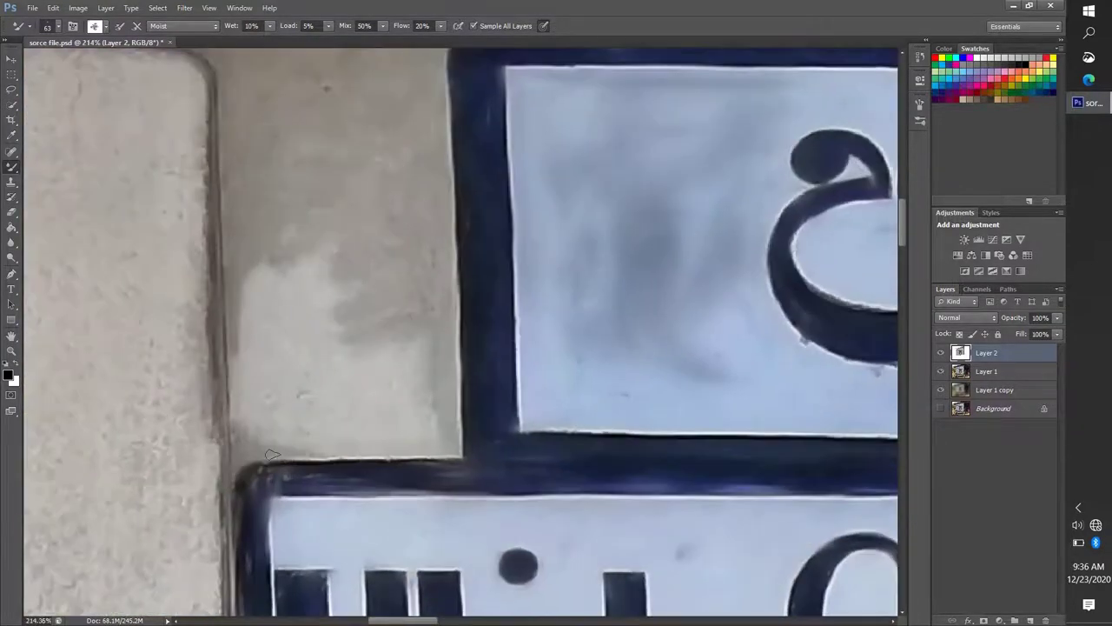
drag(434, 347, 252, 434)
drag(304, 278, 276, 309)
scroll(276, 310, up, 2)
Darken the pillar top with blended Mixer Brush strokes.
drag(217, 261, 608, 261)
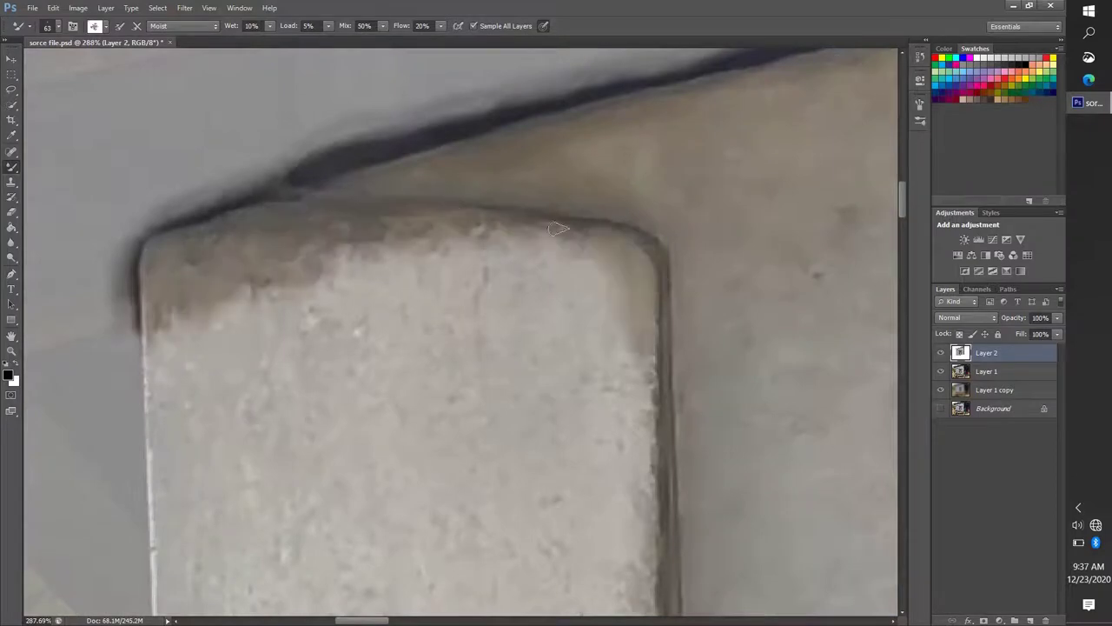
drag(521, 243, 565, 451)
mouse_move(173, 305)
mouse_down()
mouse_move(332, 387)
mouse_move(521, 260)
mouse_up()
scroll(435, 304, down, 2)
scroll(434, 304, up, 1)
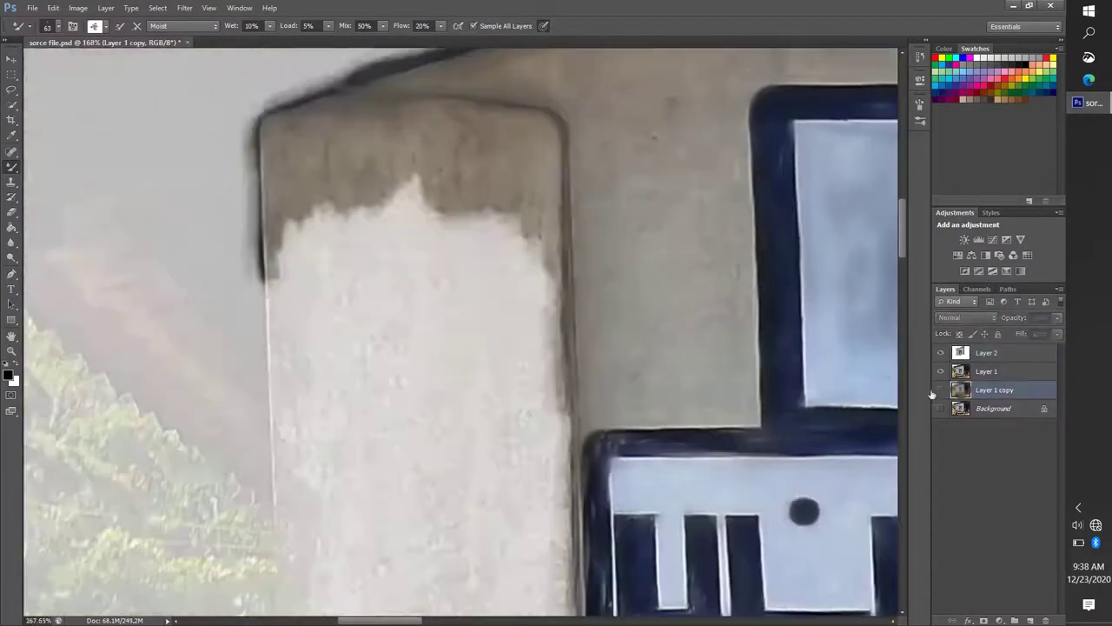
drag(286, 252, 400, 199)
mouse_move(547, 217)
mouse_down()
mouse_move(516, 276)
mouse_move(331, 191)
mouse_up()
scroll(330, 191, up, 2)
drag(608, 261, 261, 330)
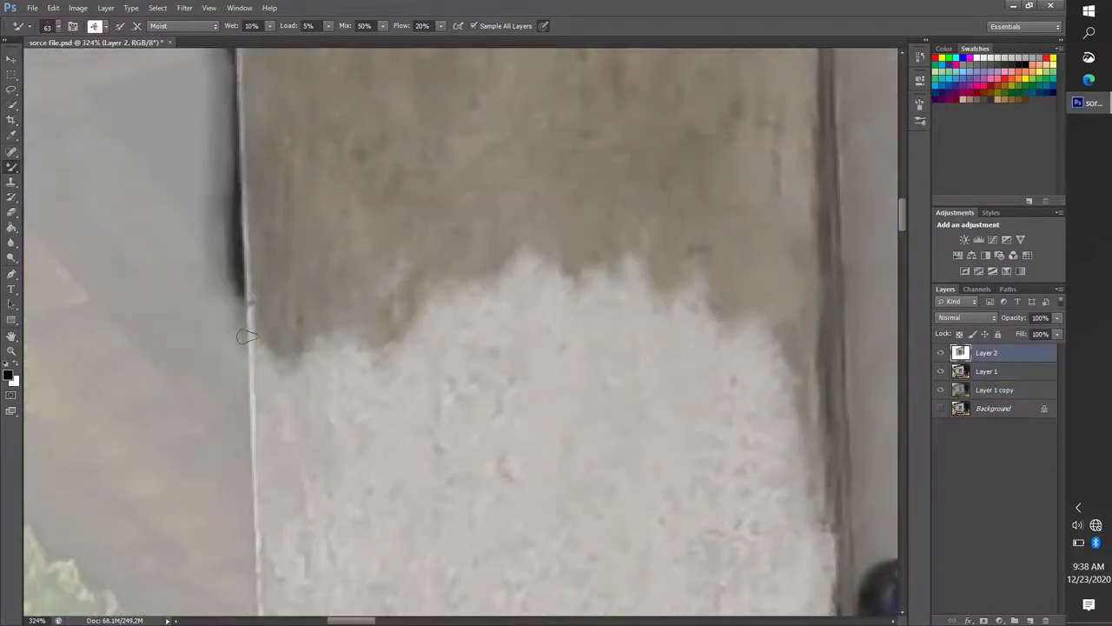
scroll(347, 261, down, 2)
Shrink the brush to size 57 and darken the pillar top and right edge.
right_click(447, 78)
mouse_move(538, 321)
mouse_down()
mouse_move(375, 301)
mouse_move(556, 383)
mouse_move(452, 417)
mouse_move(451, 469)
mouse_up()
scroll(297, 335, down, 2)
drag(452, 435, 348, 265)
drag(383, 451, 313, 245)
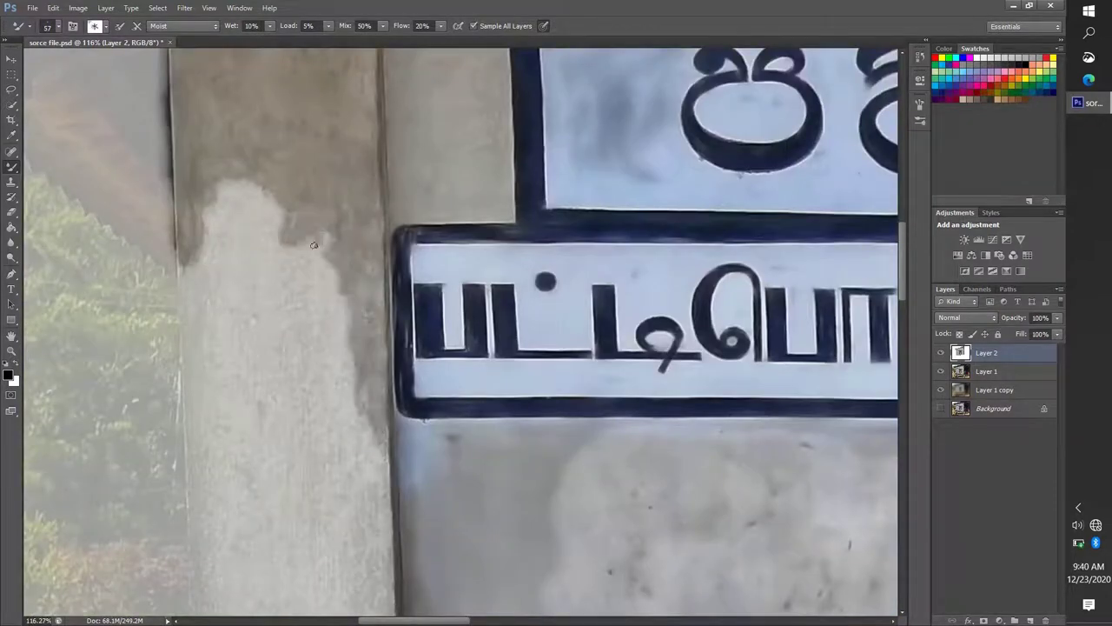
scroll(174, 317, up, 3)
Darken the pillar's right side with wetter paint strokes.
drag(191, 382, 309, 190)
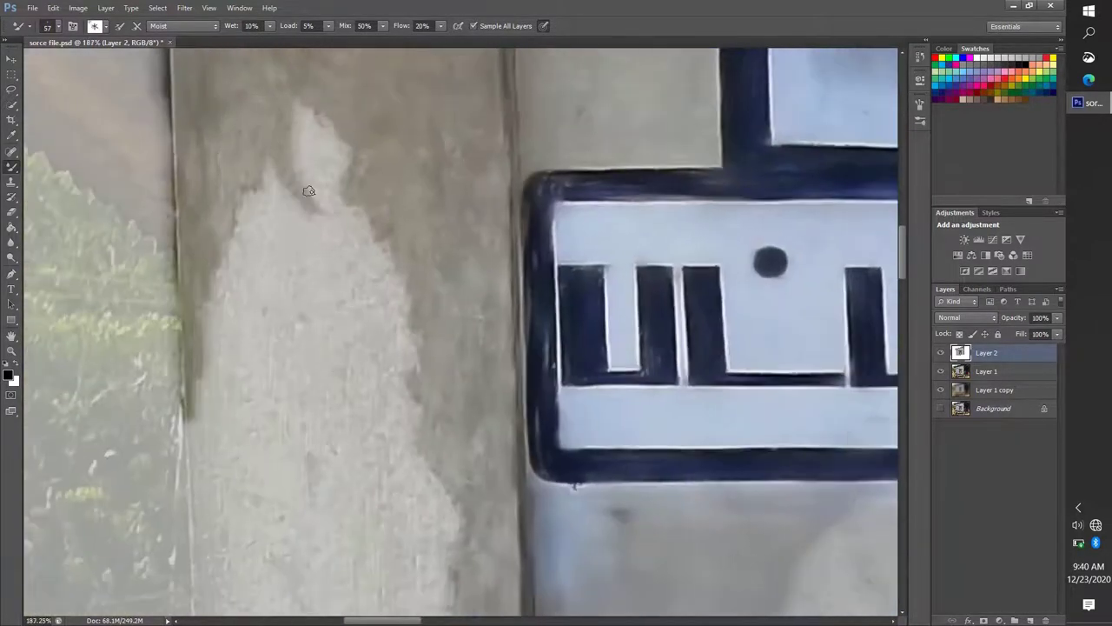
scroll(483, 188, down, 3)
drag(364, 408, 278, 287)
scroll(348, 260, up, 3)
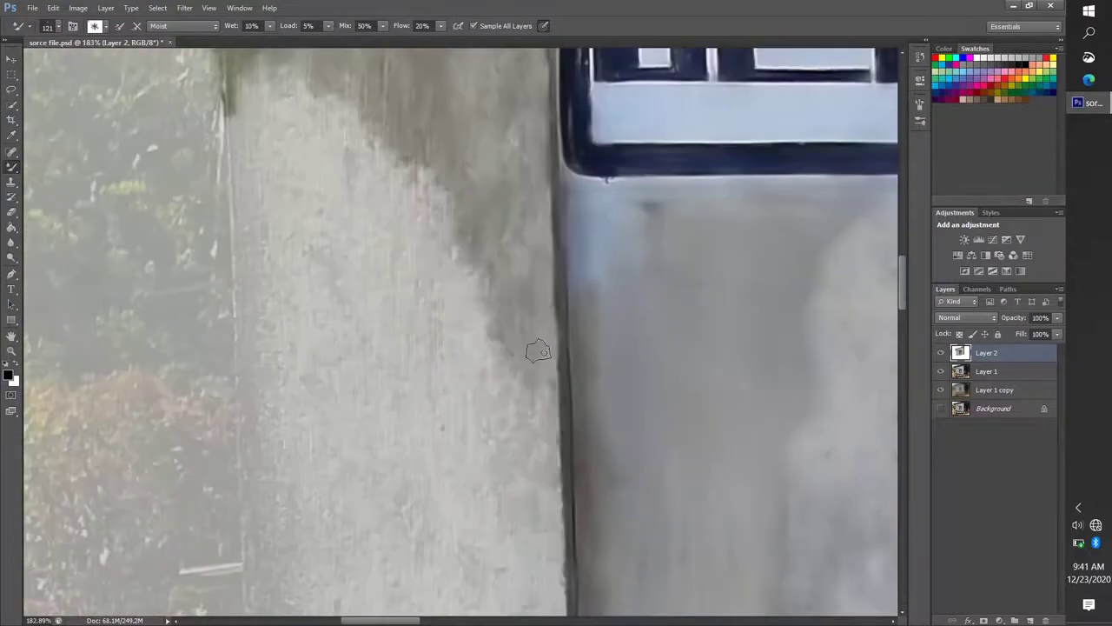
drag(469, 408, 379, 124)
scroll(364, 218, down, 2)
scroll(365, 217, down, 2)
scroll(365, 260, up, 5)
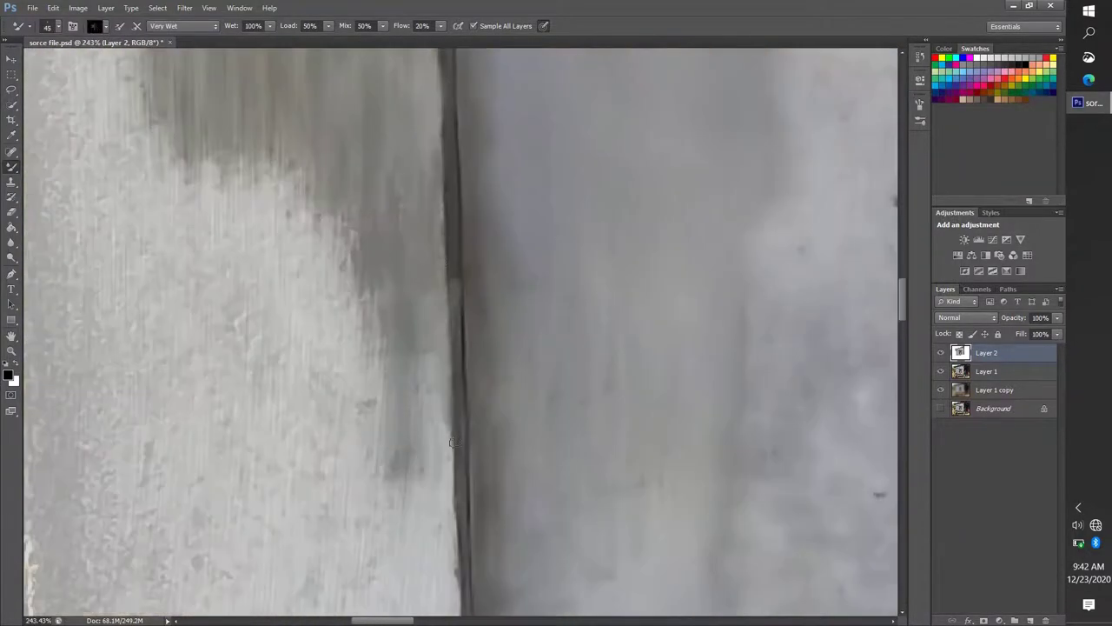
mouse_move(435, 522)
mouse_down()
mouse_move(351, 268)
mouse_move(359, 368)
mouse_move(424, 461)
mouse_up()
scroll(360, 368, down, 3)
scroll(405, 186, up, 3)
scroll(405, 186, down, 4)
Switch the brush mix to Moist and darken the pillar's right edge.
click(182, 25)
click(177, 110)
scroll(417, 365, up, 3)
scroll(399, 466, down, 3)
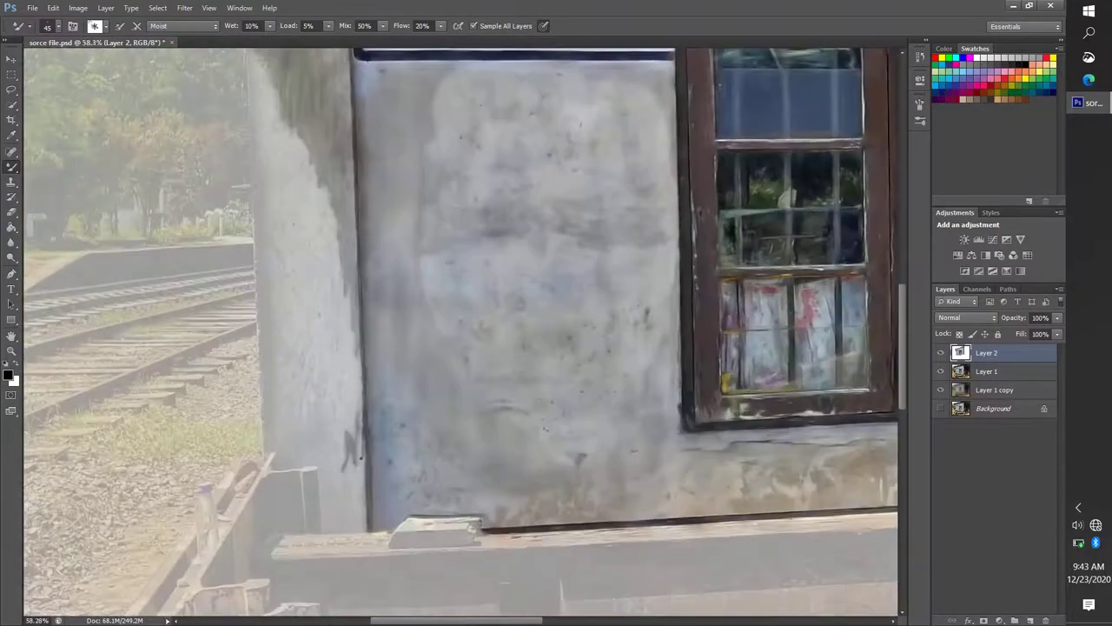
scroll(373, 261, up, 4)
mouse_move(383, 131)
mouse_down()
mouse_move(365, 599)
mouse_move(350, 252)
mouse_up()
scroll(350, 252, down, 3)
scroll(434, 261, up, 3)
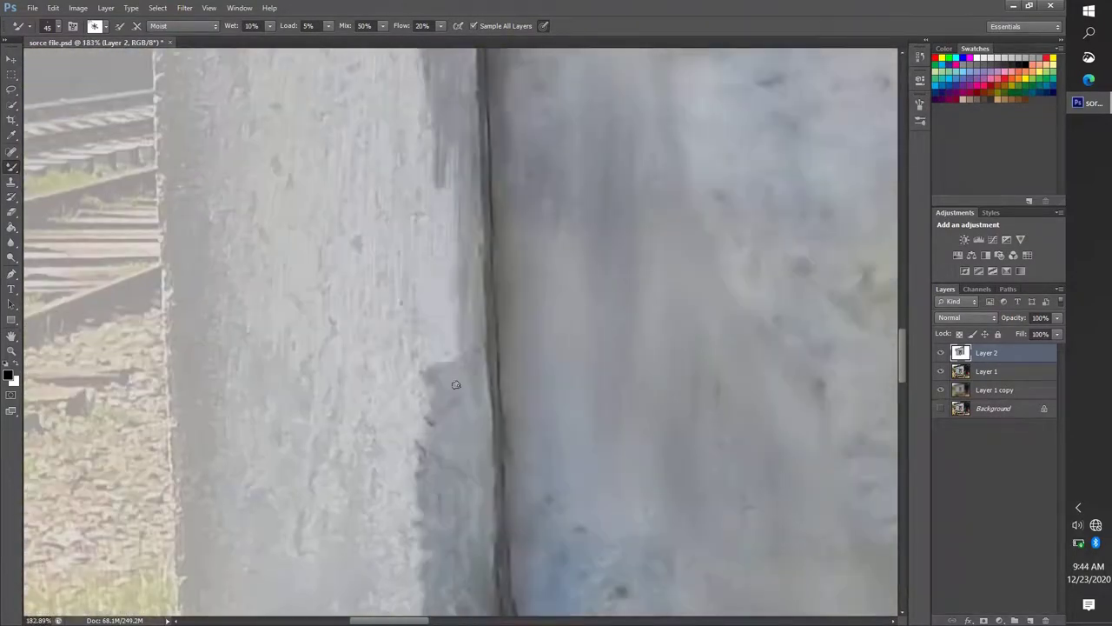
Darken the pillar's left edge with vertical strokes.
drag(435, 260, 441, 418)
scroll(441, 418, down, 3)
scroll(470, 260, up, 3)
mouse_move(469, 174)
mouse_down()
mouse_move(454, 320)
mouse_move(451, 187)
mouse_move(469, 374)
mouse_move(470, 189)
mouse_up()
scroll(452, 187, down, 3)
scroll(484, 206, up, 3)
drag(430, 56, 434, 291)
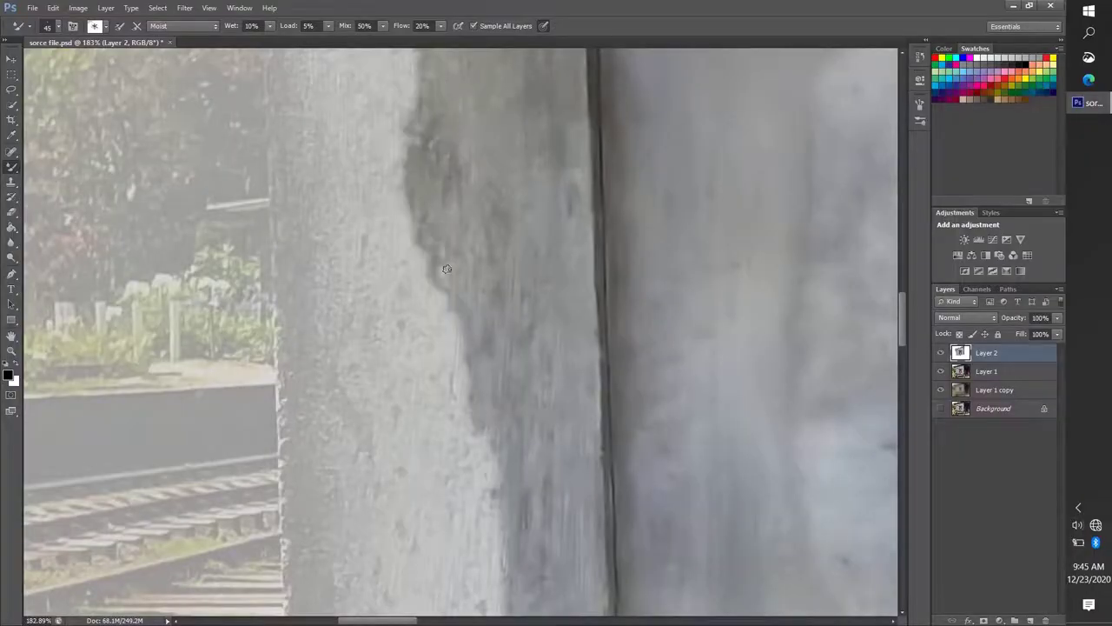
drag(448, 156, 383, 339)
scroll(383, 339, down, 3)
scroll(391, 217, up, 2)
Add more strokes on the pillar and dark strokes left of its base.
scroll(397, 300, up, 3)
drag(399, 122, 424, 199)
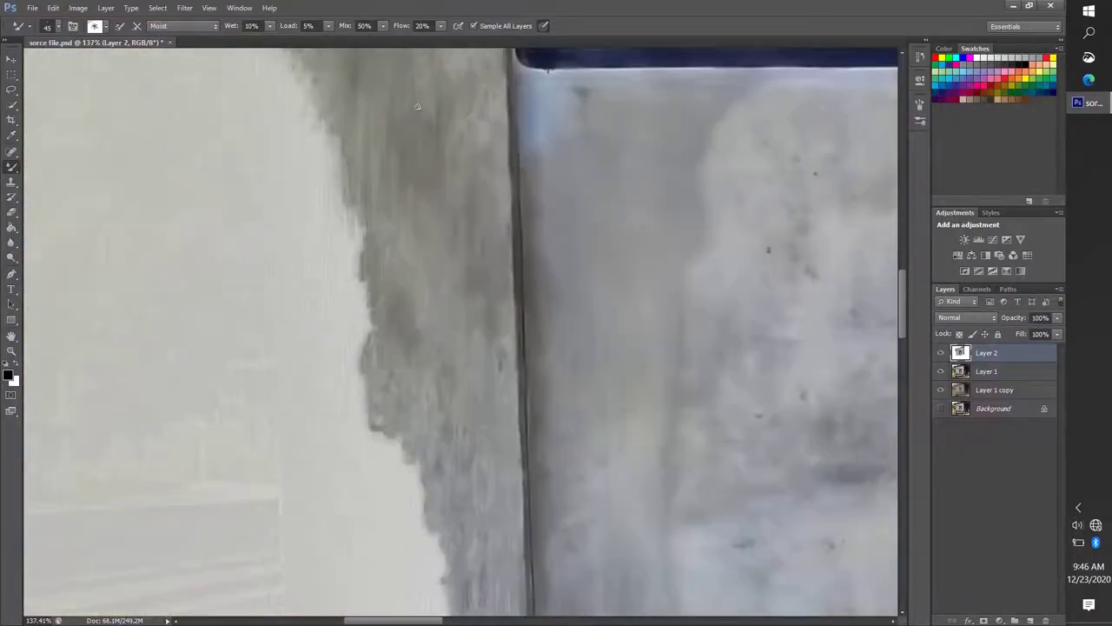
drag(478, 87, 469, 130)
scroll(434, 260, up, 3)
scroll(417, 348, down, 5)
drag(387, 365, 419, 388)
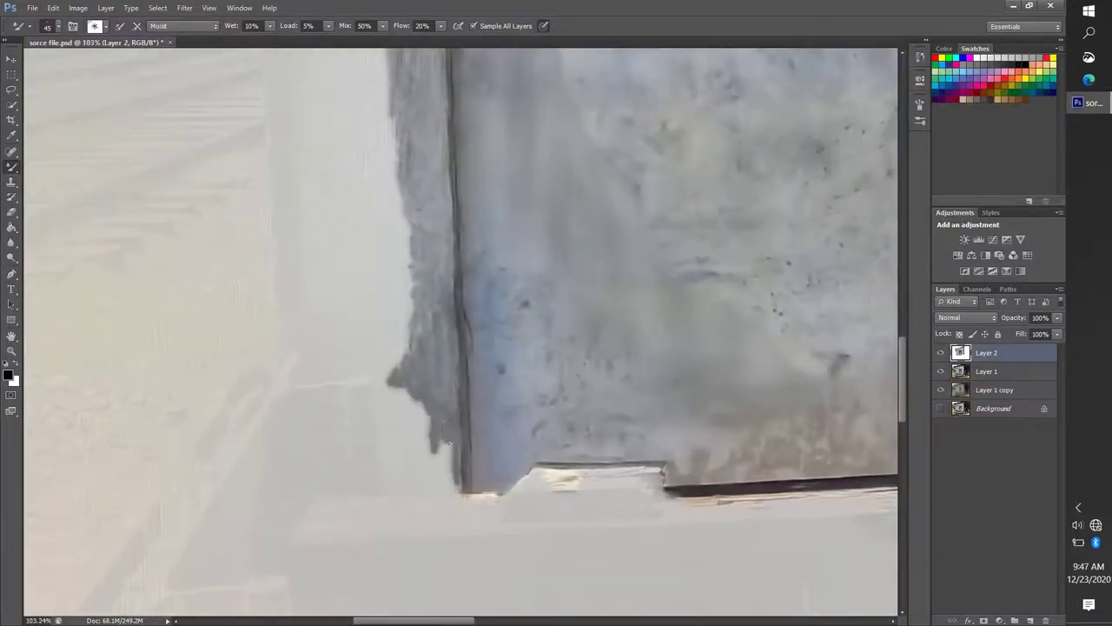
scroll(449, 444, up, 3)
mouse_move(347, 321)
mouse_down()
mouse_move(409, 425)
mouse_move(361, 487)
mouse_up()
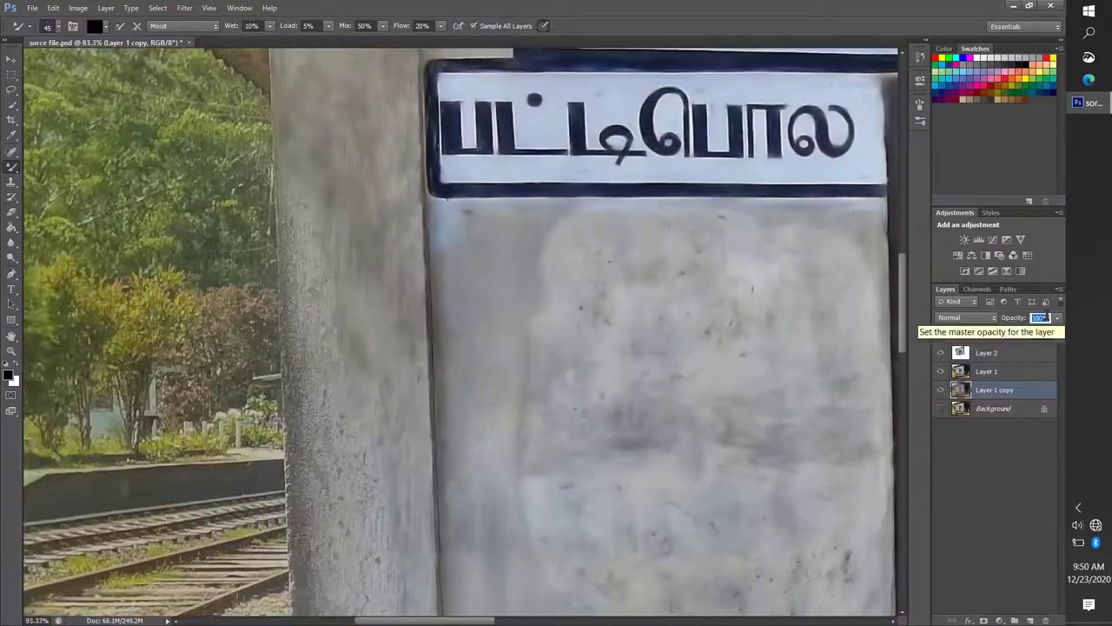
scroll(308, 244, down, 3)
scroll(444, 440, up, 5)
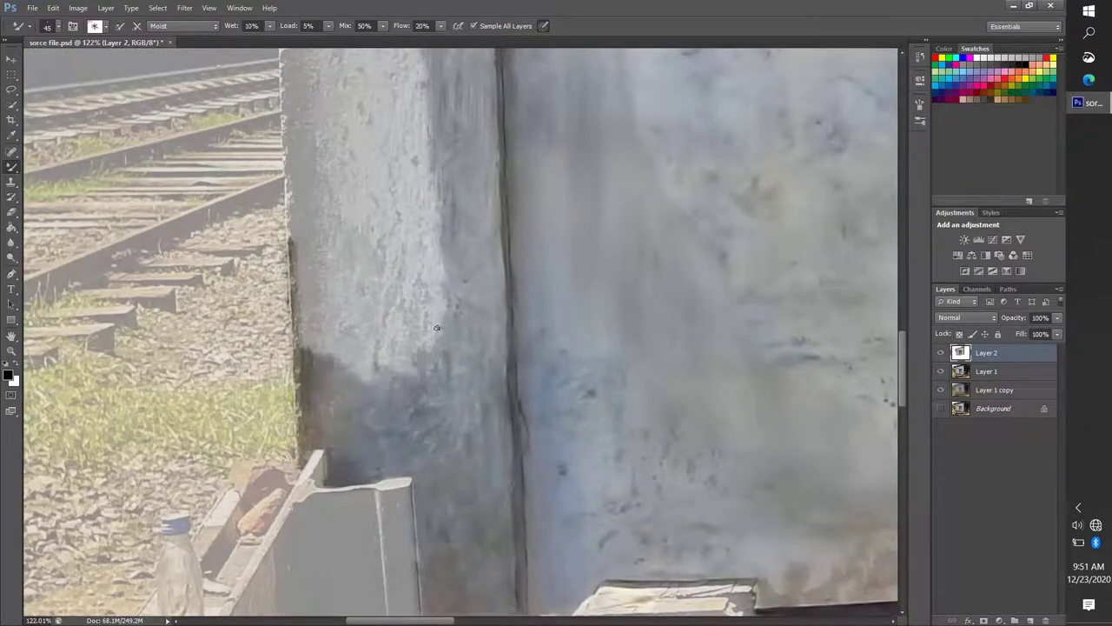
Smudge darker paint up the pillar and across its top.
drag(341, 353, 415, 308)
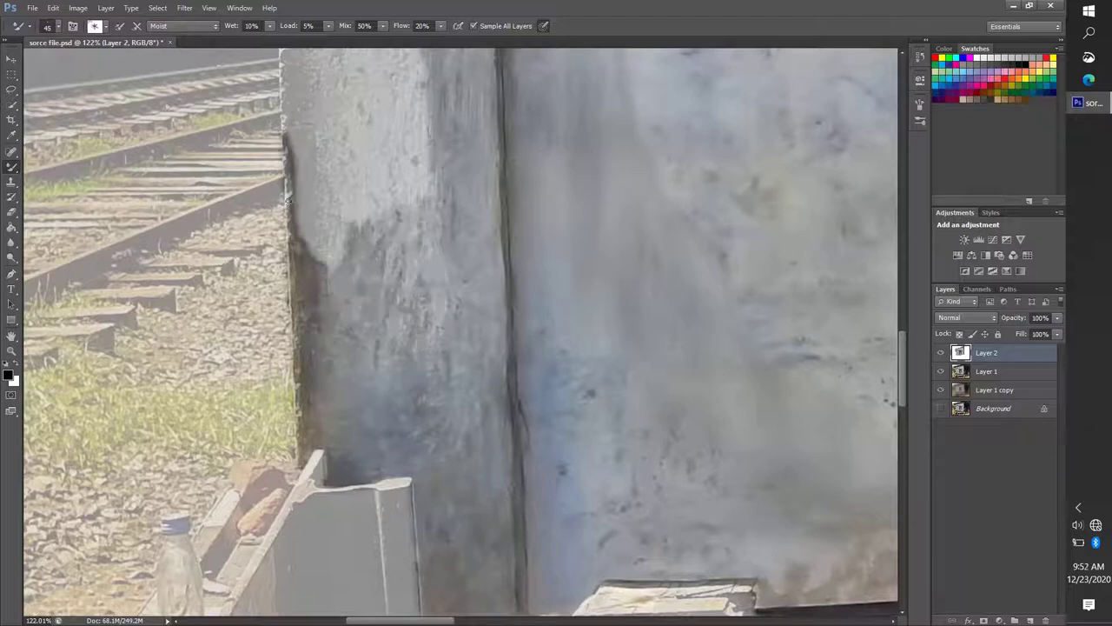
drag(294, 118, 417, 87)
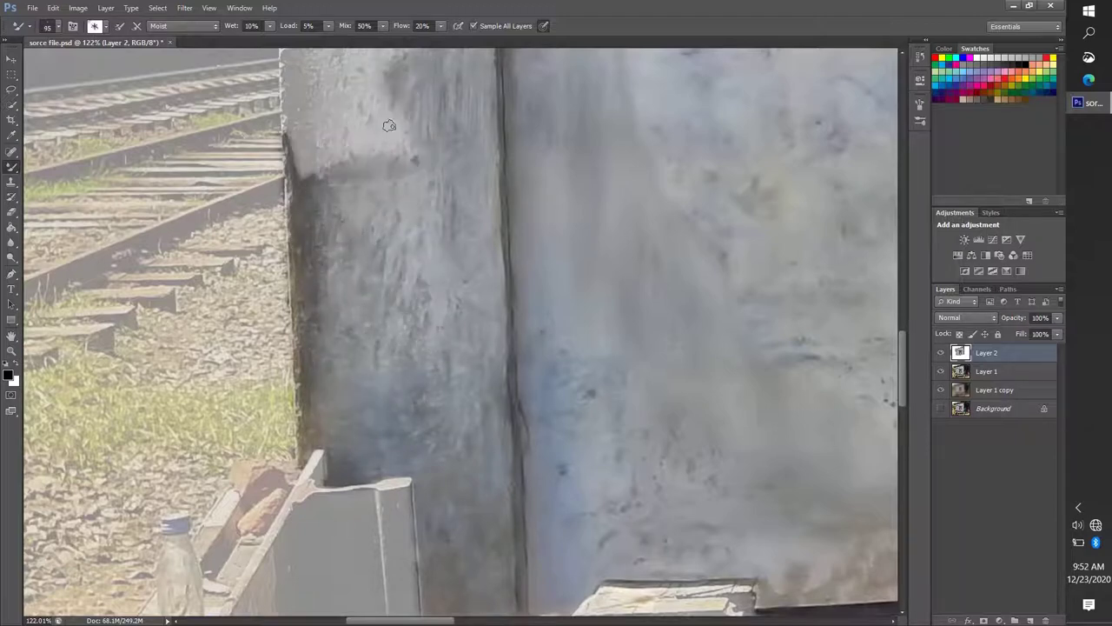
drag(295, 174, 408, 112)
mouse_move(331, 130)
mouse_down()
mouse_move(413, 357)
mouse_move(468, 239)
mouse_move(373, 260)
mouse_move(420, 136)
mouse_up()
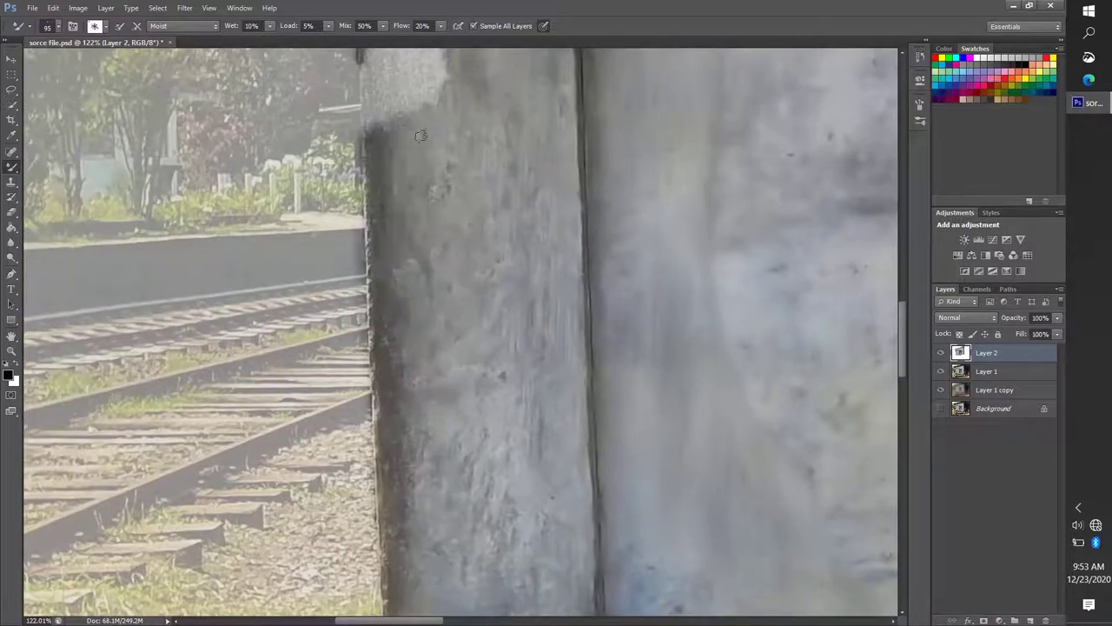
scroll(394, 469, up, 3)
drag(348, 278, 443, 174)
drag(382, 278, 443, 195)
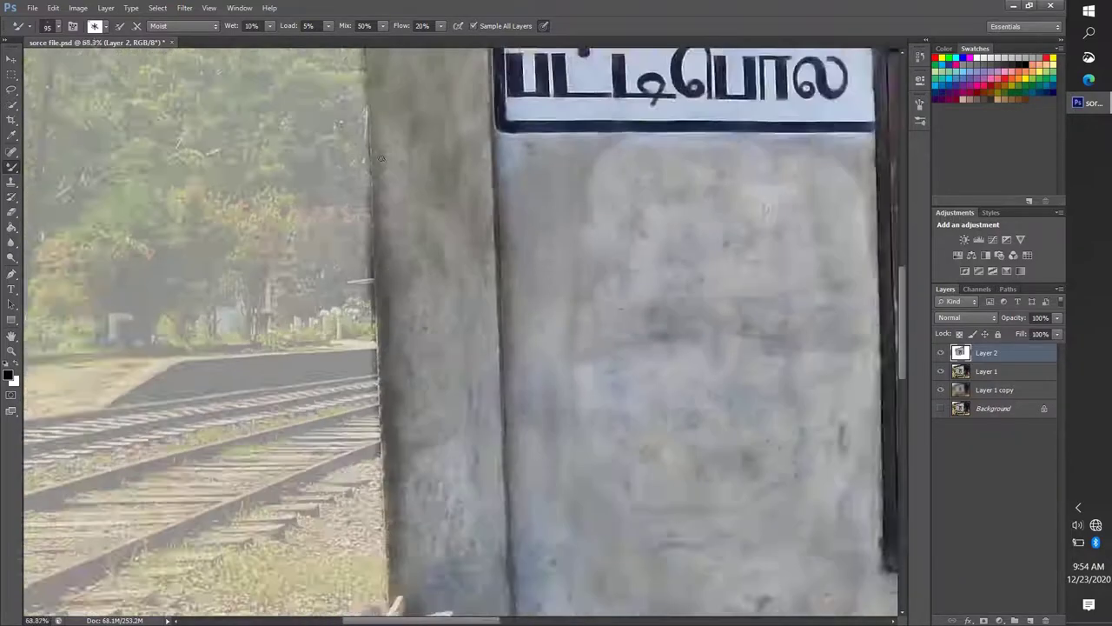
scroll(489, 244, down, 10)
drag(489, 244, 436, 260)
Tint the ledge-rail junction brown and paint dark strokes along the right edge under the rail.
scroll(550, 273, up, 5)
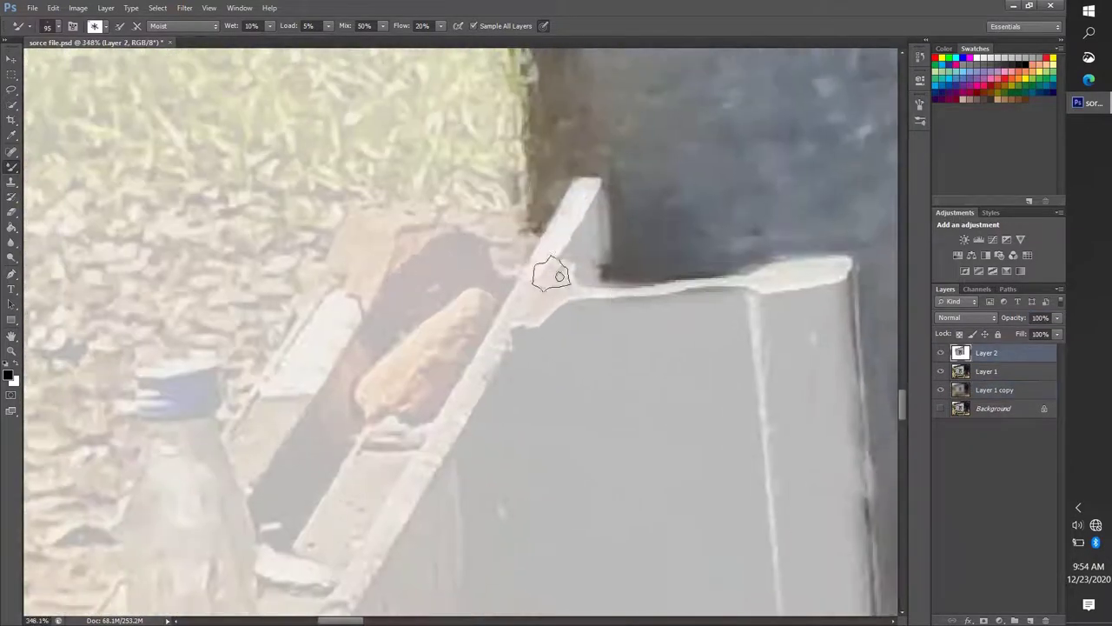
drag(622, 279, 612, 199)
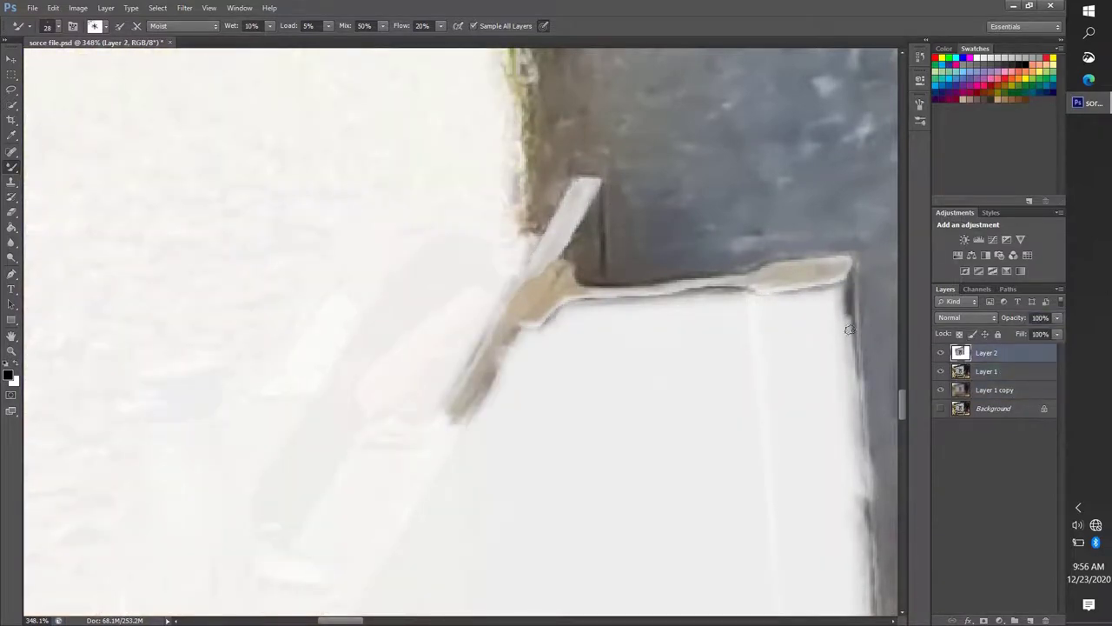
drag(848, 330, 838, 390)
drag(808, 295, 747, 365)
scroll(582, 366, down, 2)
drag(608, 321, 533, 345)
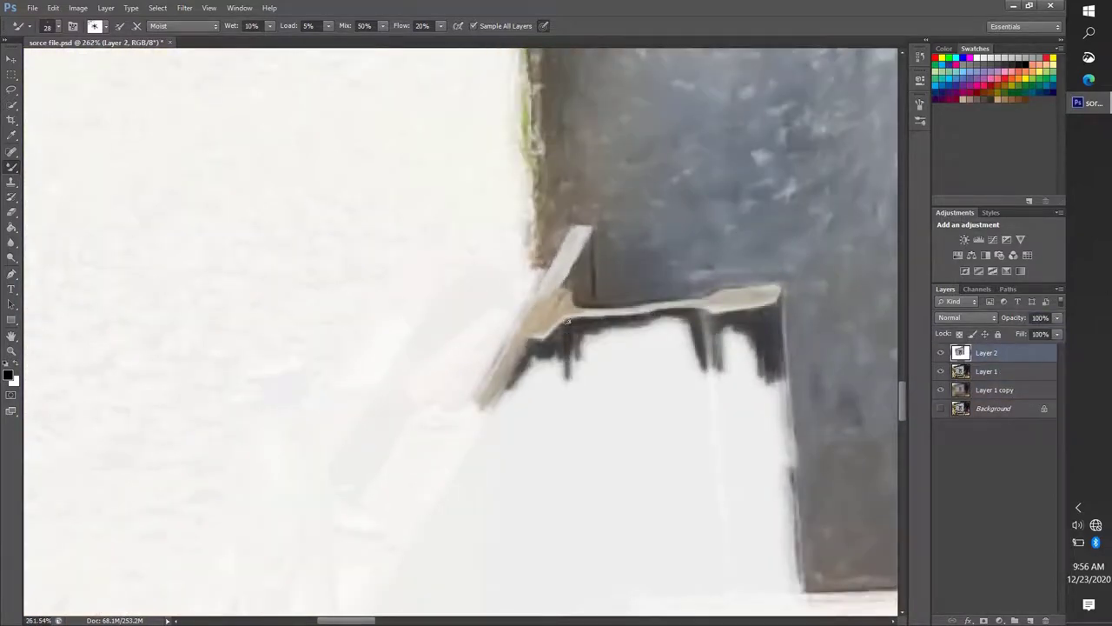
Fill the area below the rail with dark paint and smear the beige support down-left.
drag(549, 391, 566, 452)
drag(738, 326, 773, 486)
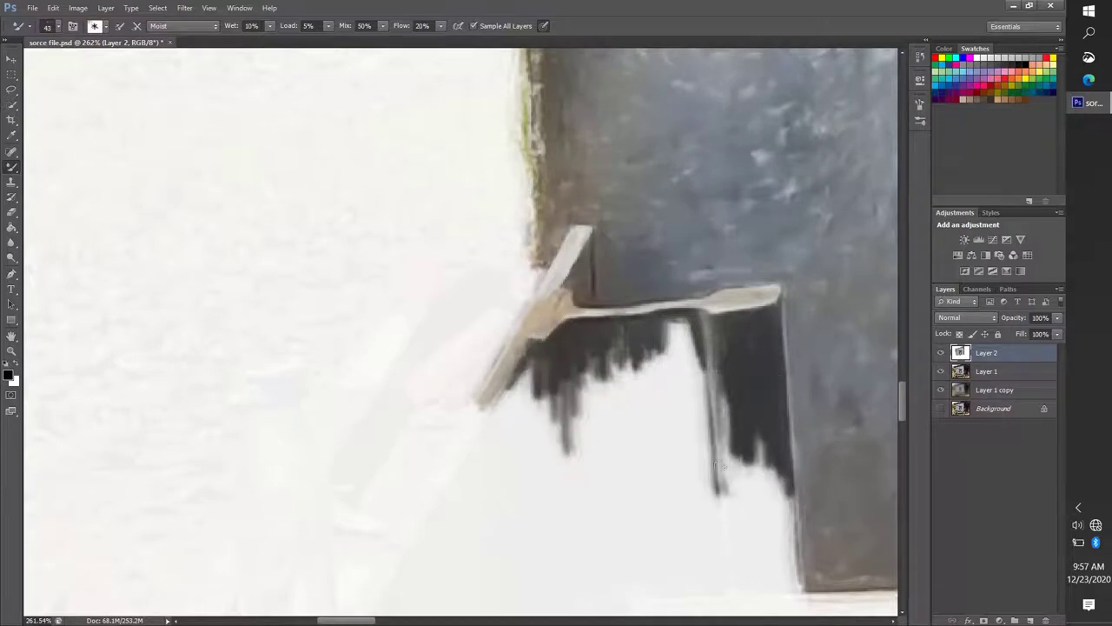
drag(712, 339, 730, 565)
mouse_move(687, 321)
mouse_down()
mouse_move(672, 427)
mouse_move(609, 521)
mouse_up()
drag(642, 347, 530, 486)
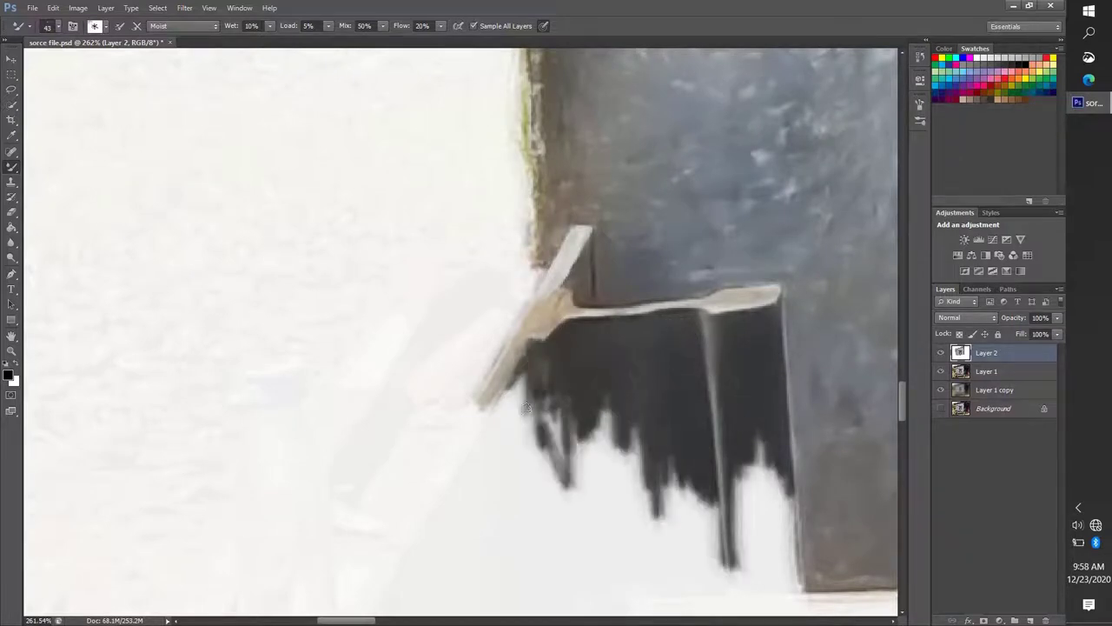
drag(573, 365, 443, 504)
Pull dark streaks down beneath the bench seat and along its support.
mouse_move(400, 534)
mouse_down()
mouse_move(517, 401)
mouse_move(530, 513)
mouse_up()
drag(695, 435, 556, 274)
drag(608, 278, 626, 417)
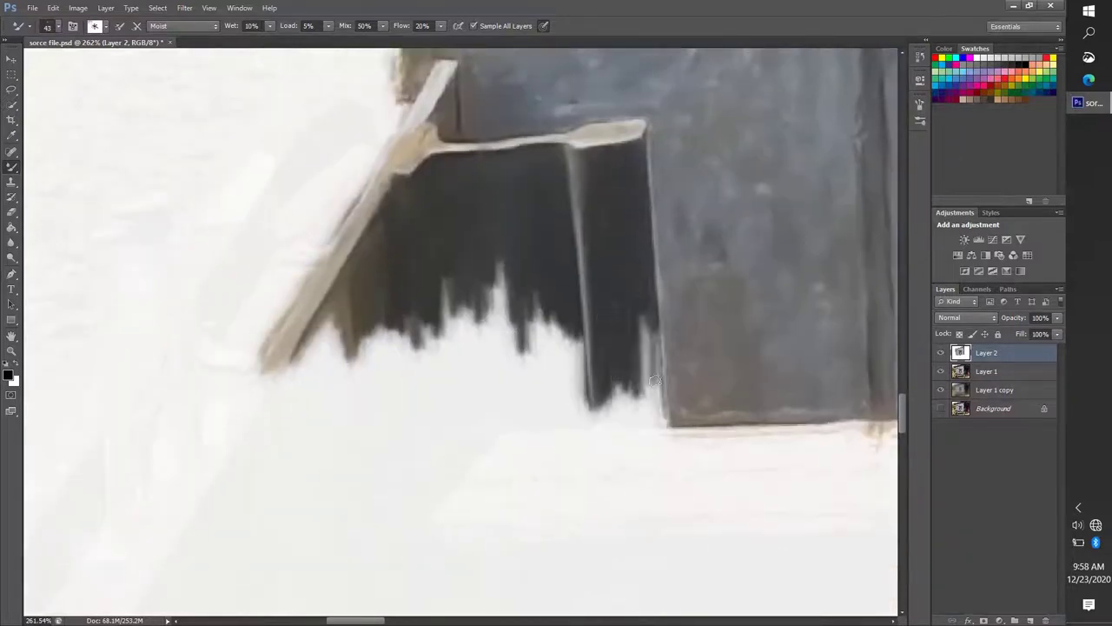
scroll(665, 304, down, 2)
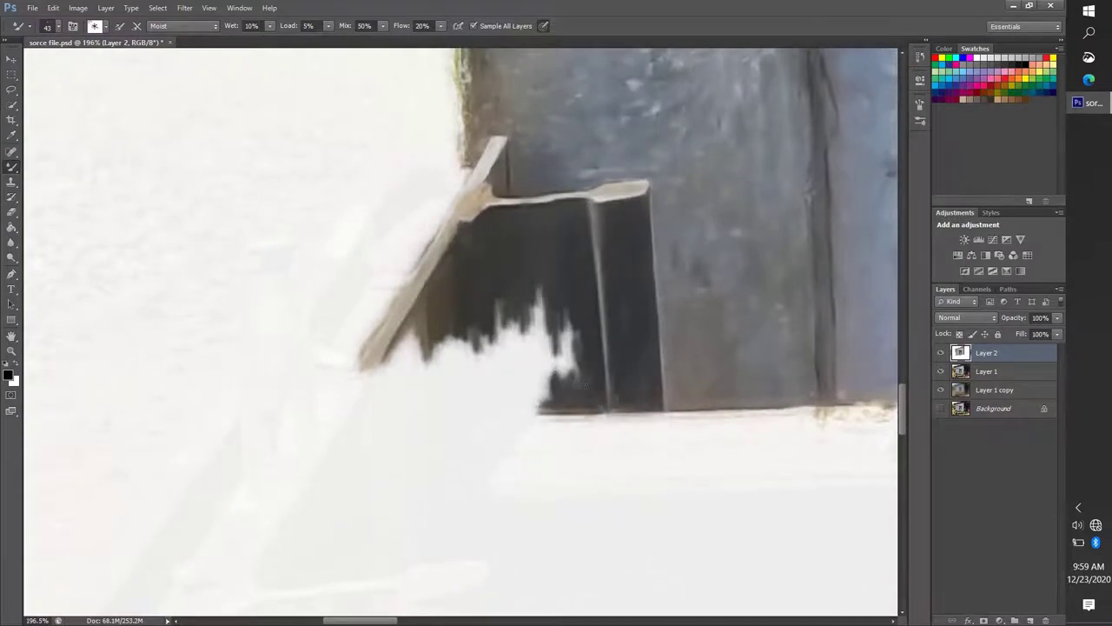
drag(469, 311, 478, 391)
mouse_move(408, 330)
mouse_down()
mouse_move(426, 434)
mouse_move(439, 438)
mouse_up()
drag(365, 365, 372, 465)
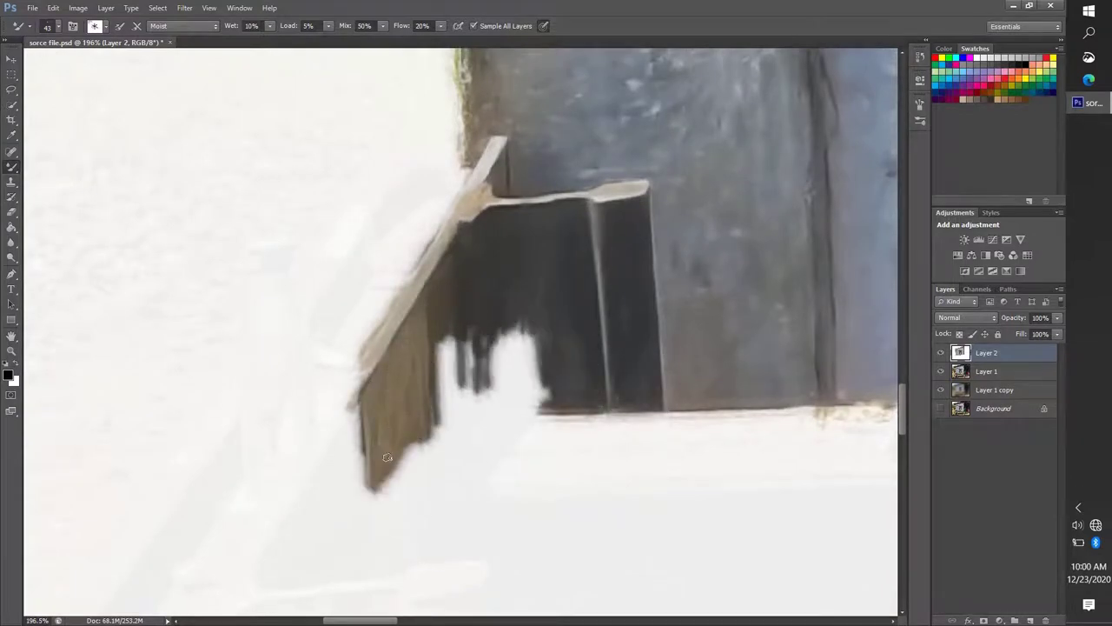
Hide the Layer 1 copy layer and add another dark stroke under the bench.
click(941, 390)
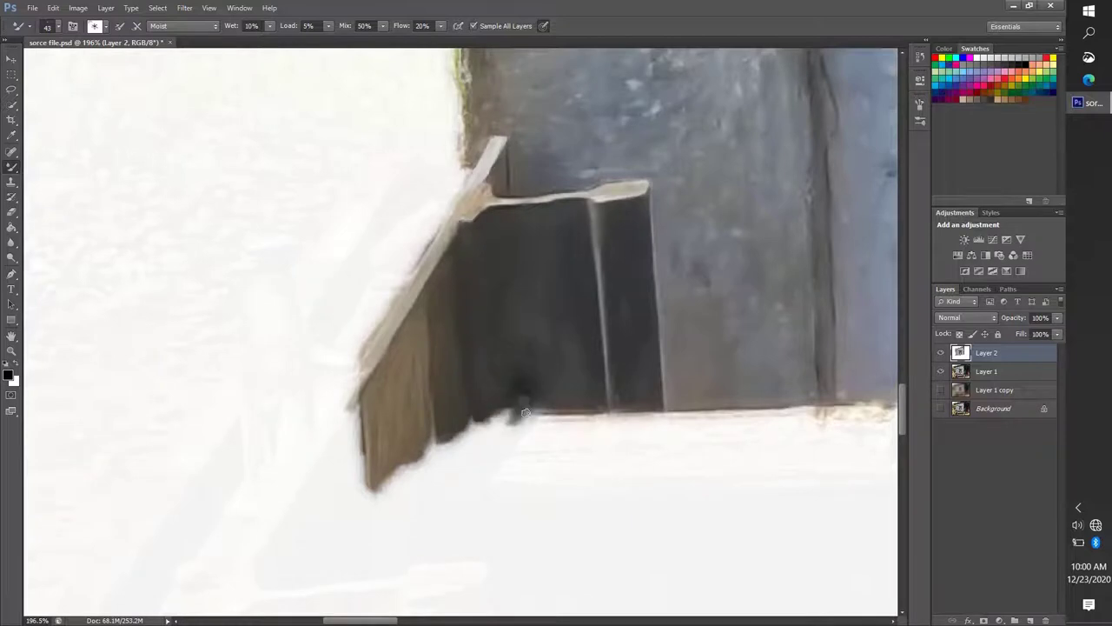
drag(486, 408, 556, 422)
scroll(518, 174, up, 2)
scroll(572, 181, up, 2)
Paint reddish-brown and darker dabbed strokes over the cloth on the bench.
drag(608, 243, 556, 221)
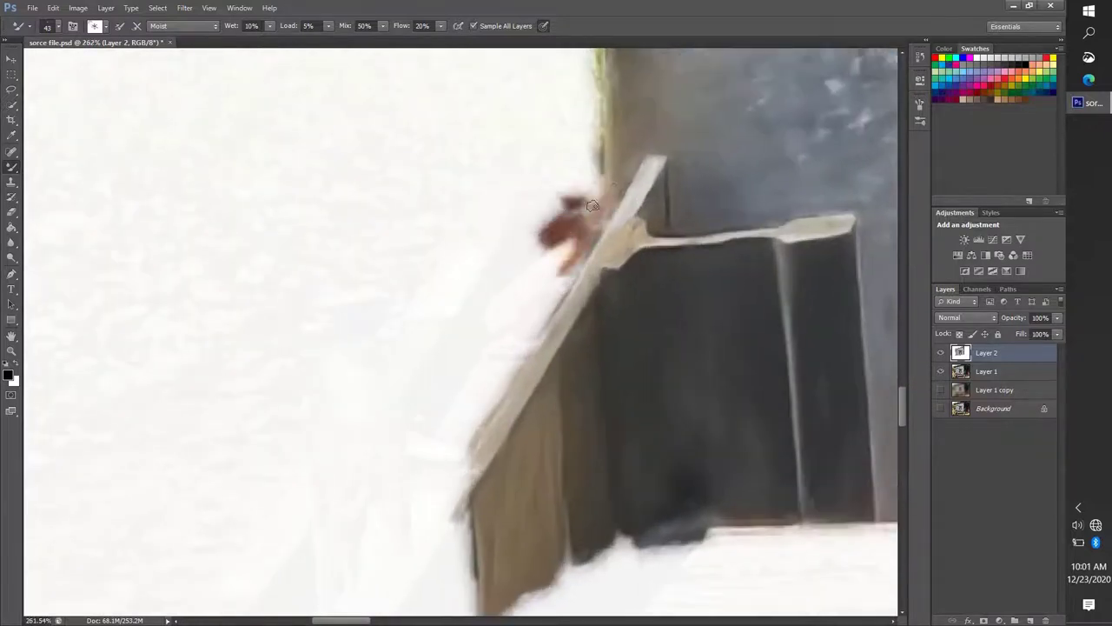
drag(600, 192, 504, 235)
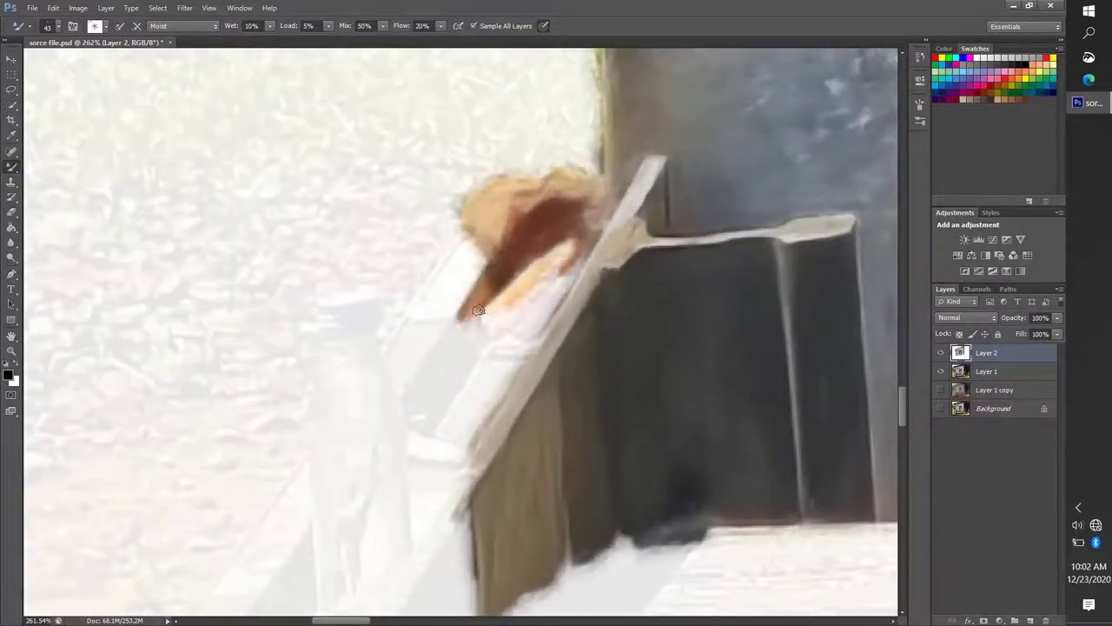
drag(478, 310, 563, 286)
scroll(563, 326, down, 2)
scroll(469, 347, up, 1)
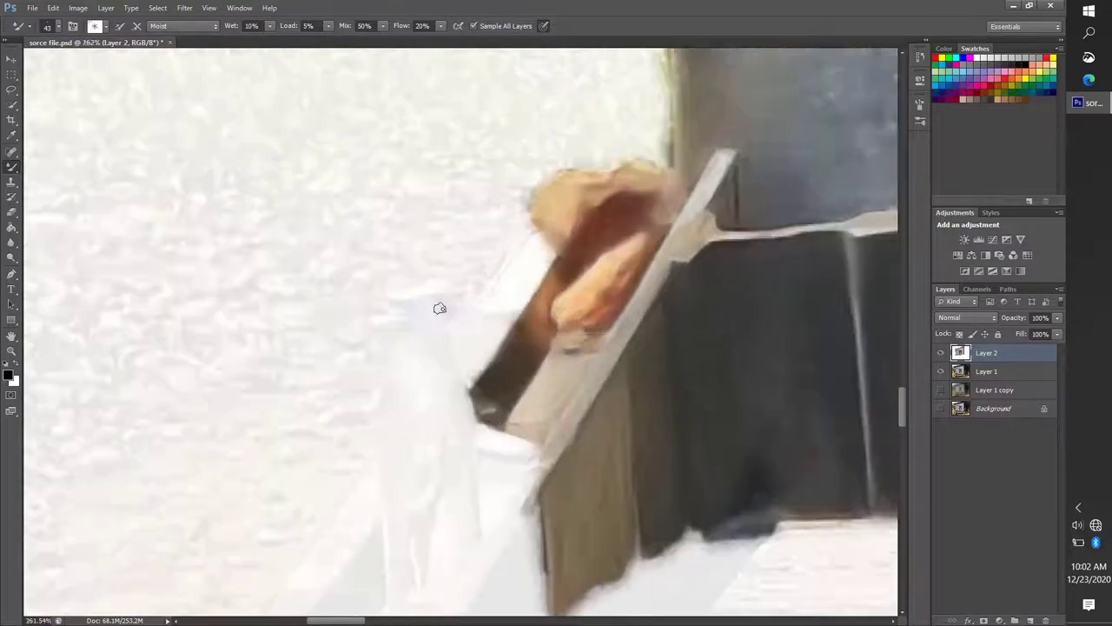
scroll(460, 300, up, 2)
Repaint the blue bottle cap with blended strokes.
drag(417, 300, 491, 296)
scroll(461, 300, down, 1)
drag(421, 304, 491, 300)
scroll(468, 298, down, 1)
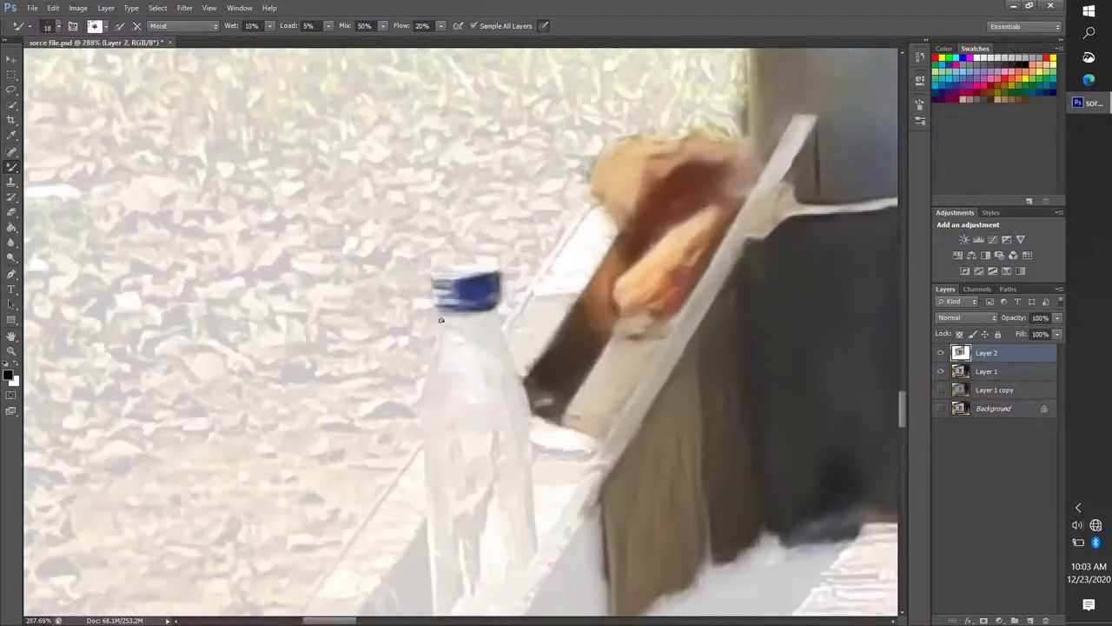
Paint brown strokes down the bottle's neck, body and right edge.
drag(438, 330, 430, 404)
scroll(504, 363, up, 2)
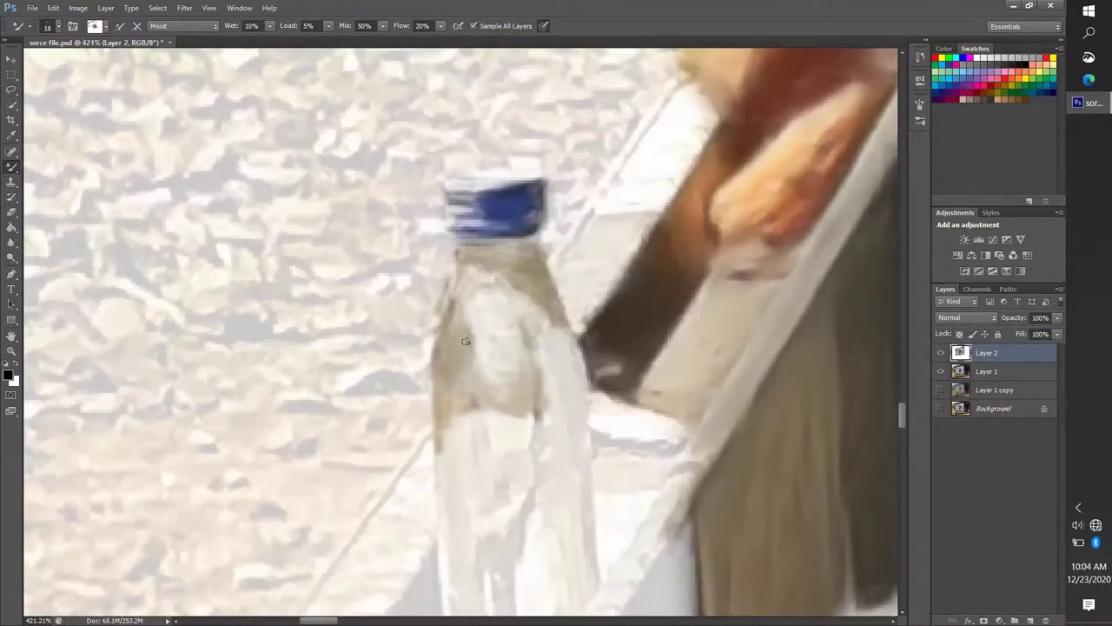
drag(466, 341, 513, 400)
drag(534, 330, 573, 482)
scroll(569, 354, down, 2)
drag(569, 360, 564, 474)
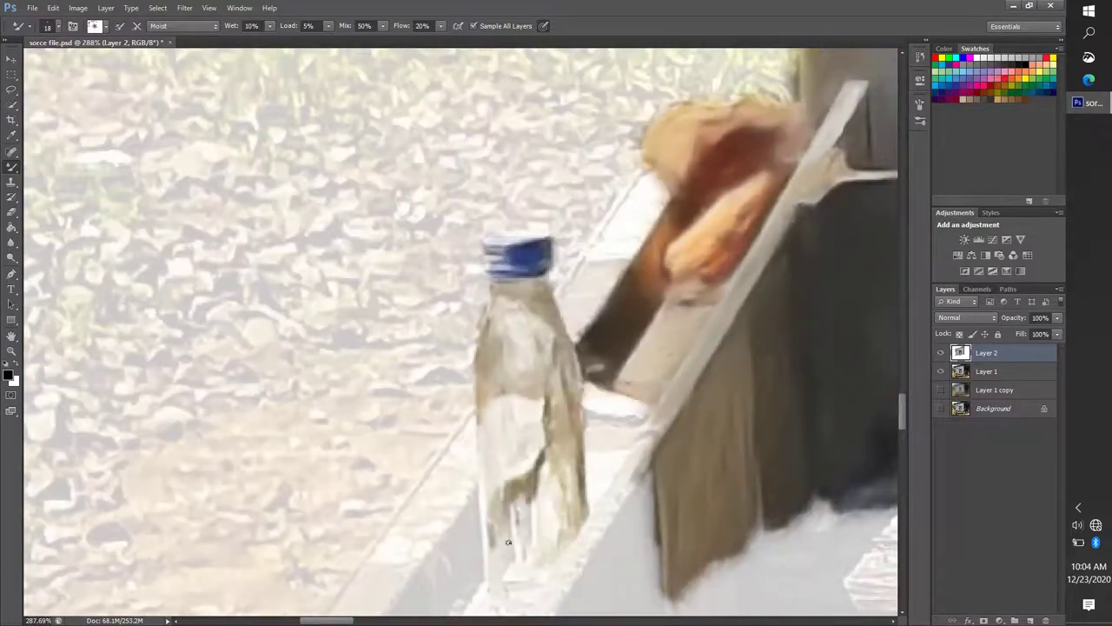
Zoom out to check the bottle and set the brush mix to dry, light load.
scroll(541, 442, down, 3)
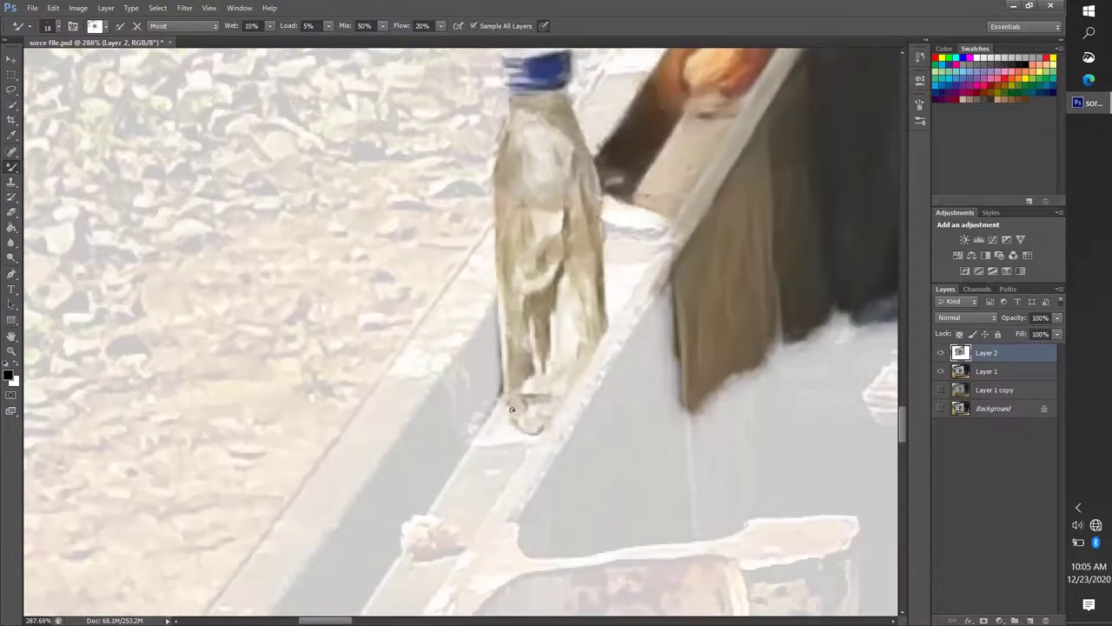
scroll(512, 409, down, 2)
scroll(487, 409, down, 3)
scroll(451, 411, down, 3)
scroll(410, 412, down, 3)
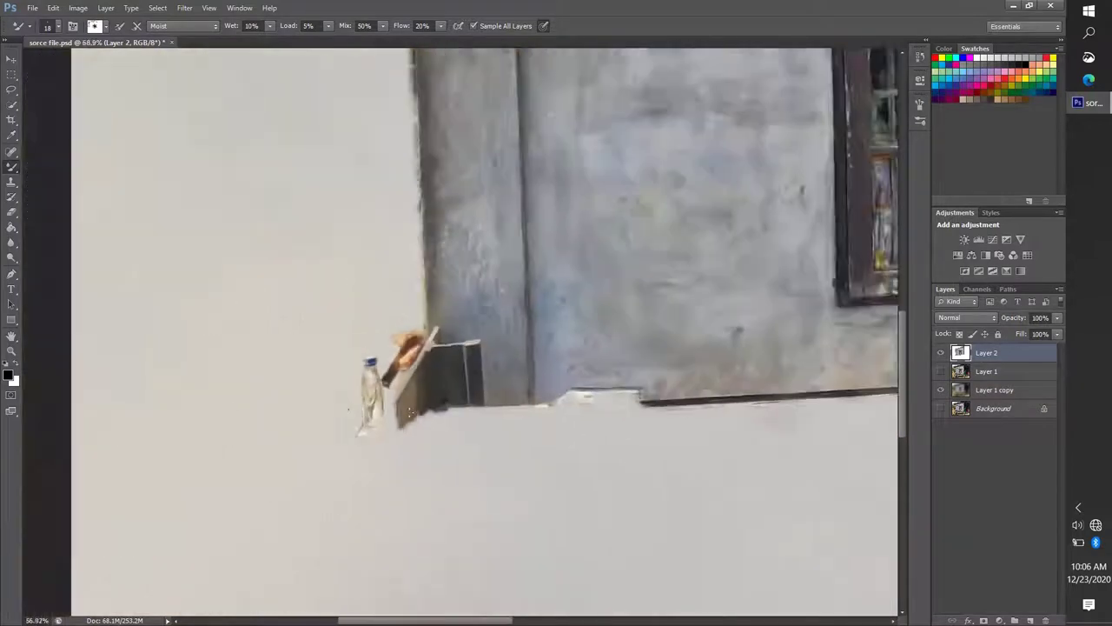
scroll(417, 391, up, 4)
key(0)
scroll(443, 304, up, 3)
scroll(469, 243, down, 1)
Switch the Mixer Brush back to Moist and paint dark brown down the cloth edge.
scroll(482, 209, down, 1)
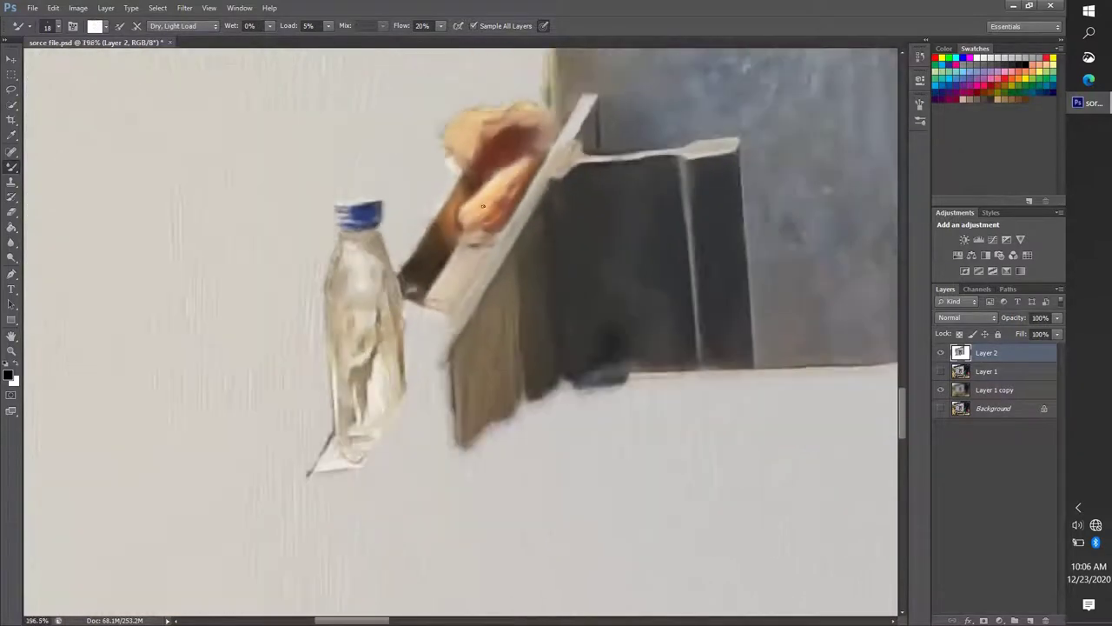
scroll(483, 206, down, 3)
key(1)
scroll(348, 276, up, 3)
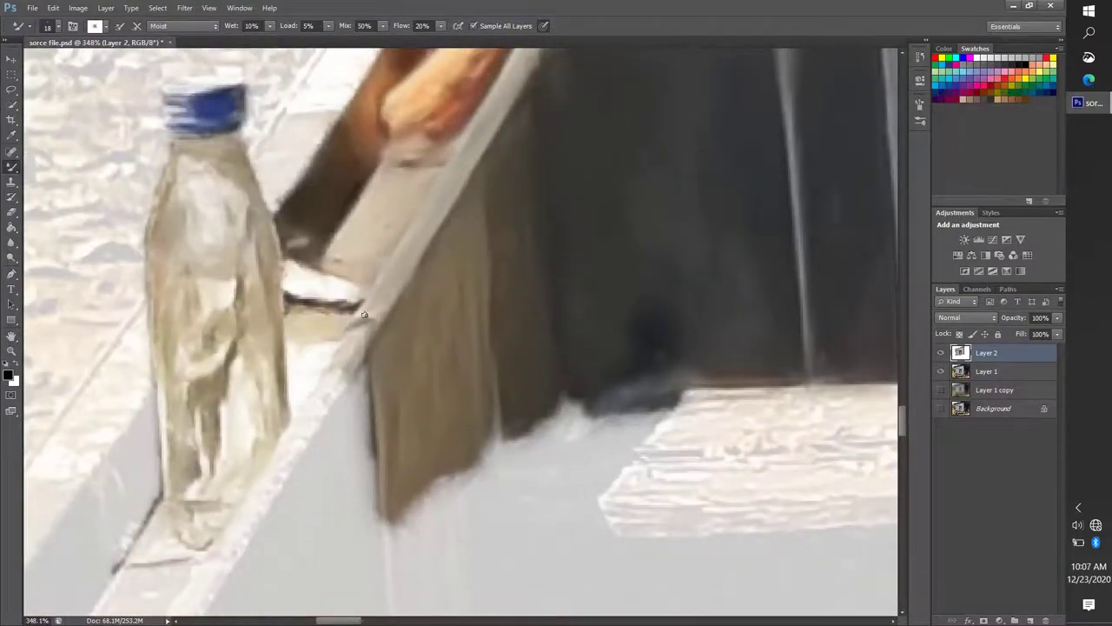
scroll(417, 235, down, 2)
scroll(477, 159, up, 1)
drag(510, 150, 470, 70)
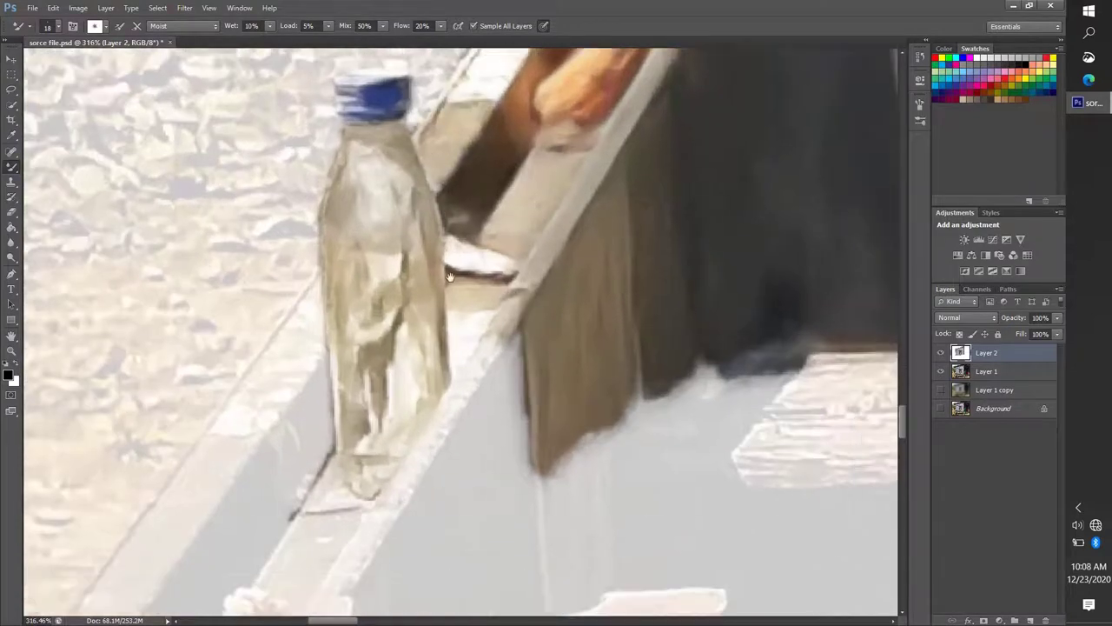
At brush size 58, paint and smudge dark strokes along the cloth edge.
key(bracketright)
key(bracketright)
key(bracketright)
mouse_move(435, 355)
mouse_down()
mouse_move(325, 525)
mouse_move(412, 513)
mouse_up()
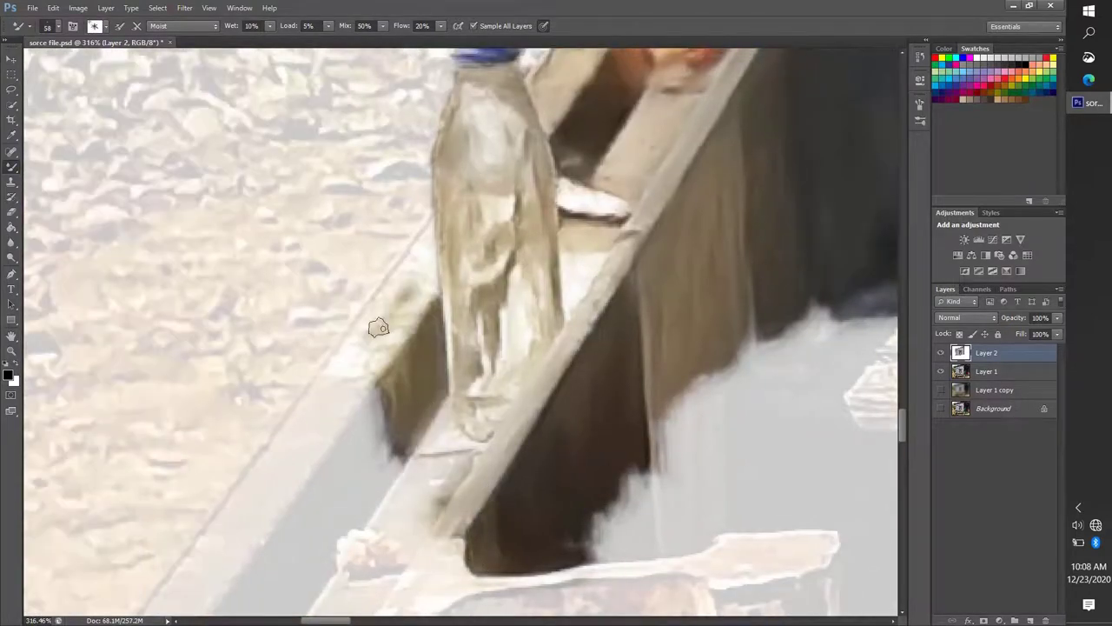
mouse_move(377, 322)
mouse_down()
mouse_move(471, 443)
mouse_move(260, 356)
mouse_up()
drag(521, 408, 543, 445)
scroll(543, 445, down, 2)
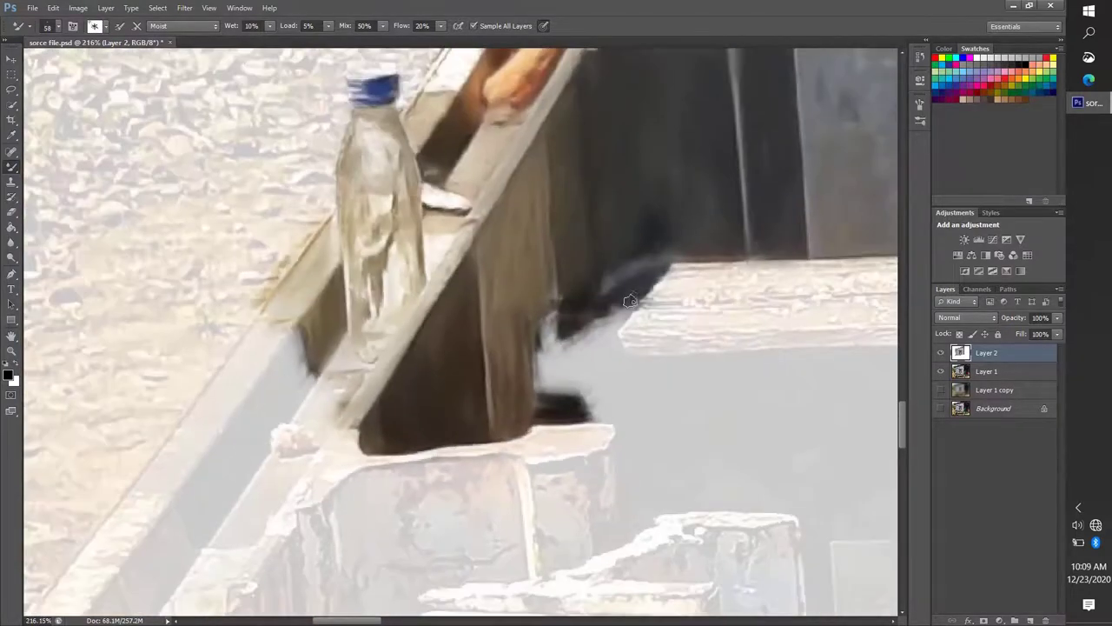
mouse_move(539, 382)
mouse_down()
mouse_move(582, 278)
mouse_move(469, 312)
mouse_move(539, 417)
mouse_up()
scroll(565, 365, down, 1)
scroll(486, 313, up, 1)
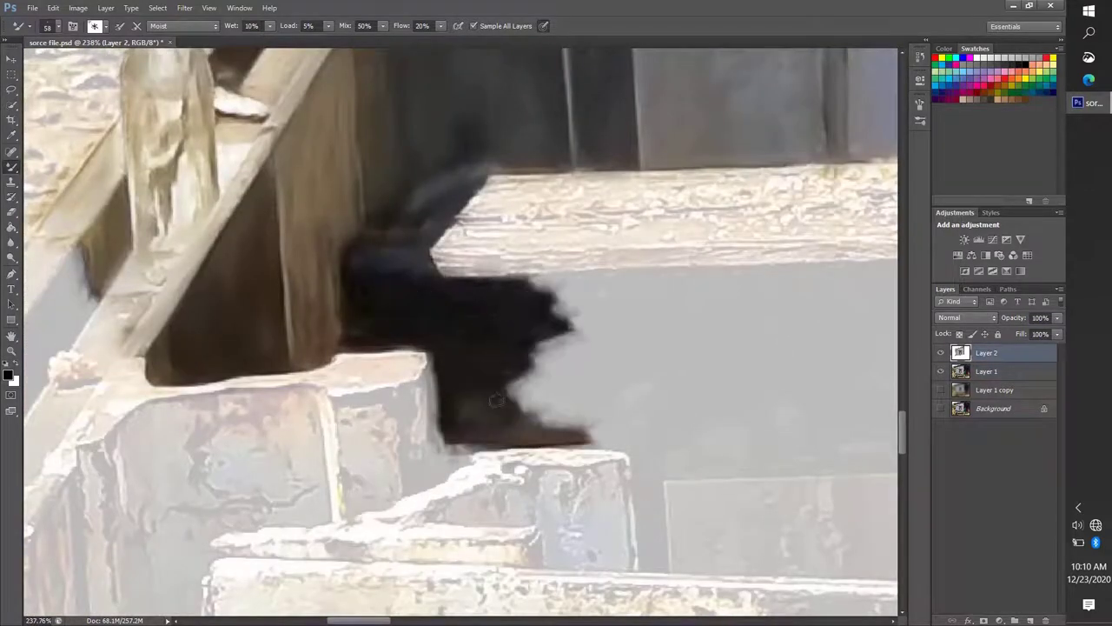
scroll(539, 365, up, 1)
At size 42, darken the area below the bench and right of the post.
key(bracketleft)
key(bracketleft)
mouse_move(591, 356)
mouse_down()
mouse_move(313, 365)
mouse_move(340, 272)
mouse_move(373, 348)
mouse_move(460, 252)
mouse_move(410, 301)
mouse_move(513, 330)
mouse_move(365, 365)
mouse_up()
scroll(339, 272, down, 3)
mouse_move(556, 234)
mouse_down()
mouse_move(608, 261)
mouse_move(622, 304)
mouse_up()
Blend the top and side of the rusty metal block.
scroll(622, 304, down, 3)
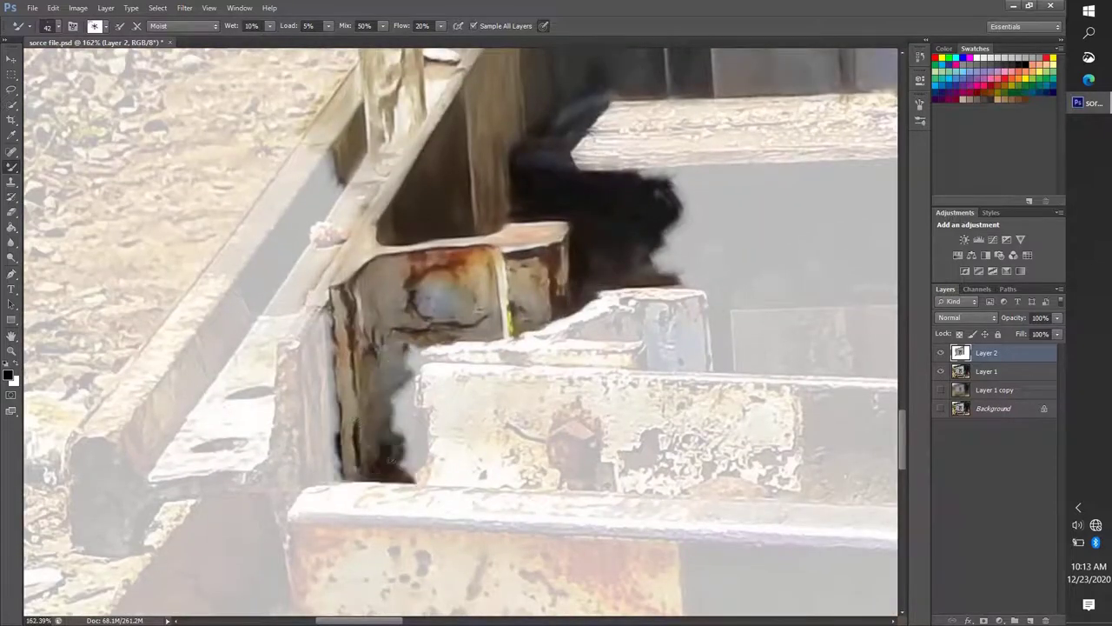
scroll(605, 363, up, 3)
drag(452, 304, 591, 321)
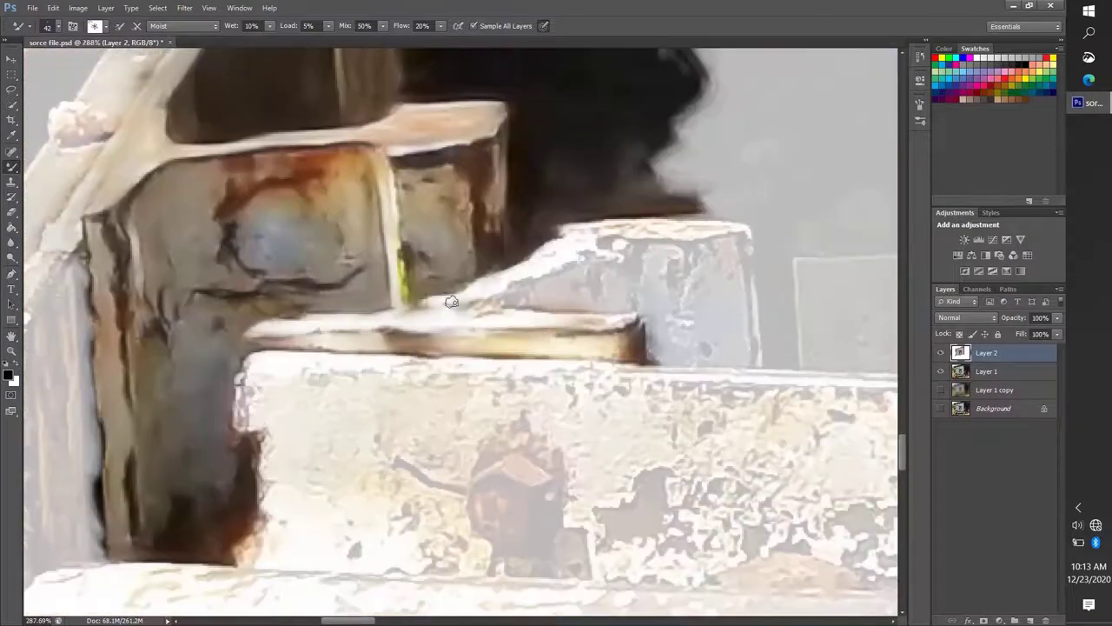
drag(565, 234, 695, 261)
drag(522, 295, 643, 260)
mouse_move(660, 347)
mouse_down()
mouse_move(611, 311)
mouse_move(702, 254)
mouse_up()
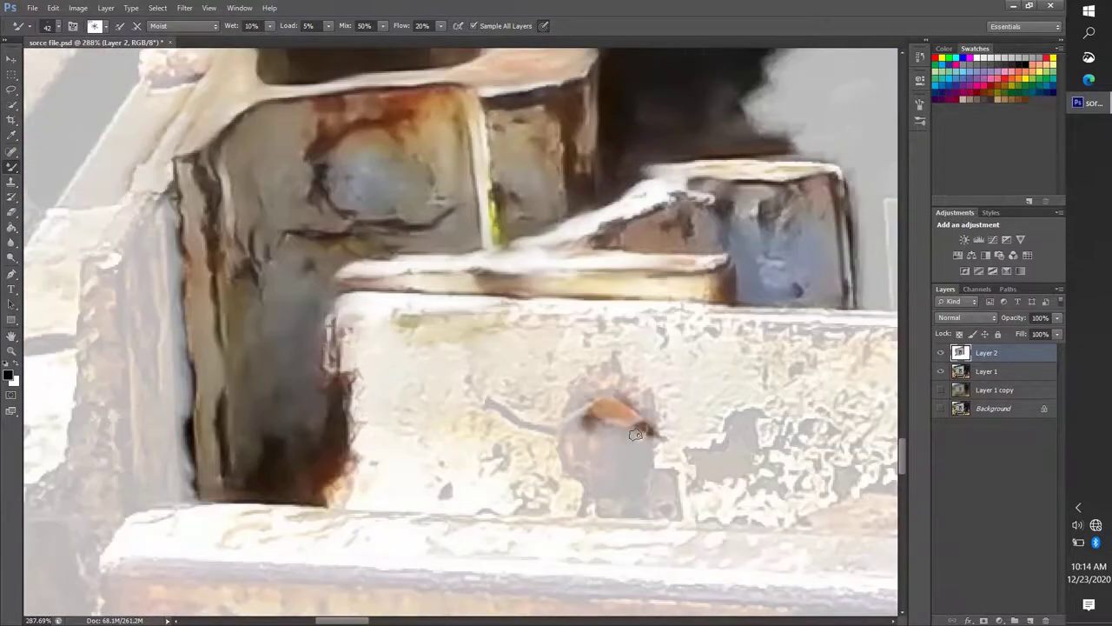
Blend the rust spot and paint across the block face.
mouse_move(599, 382)
mouse_down()
mouse_move(582, 504)
mouse_move(487, 383)
mouse_up()
drag(469, 312, 643, 400)
drag(330, 322, 417, 513)
drag(426, 391, 573, 521)
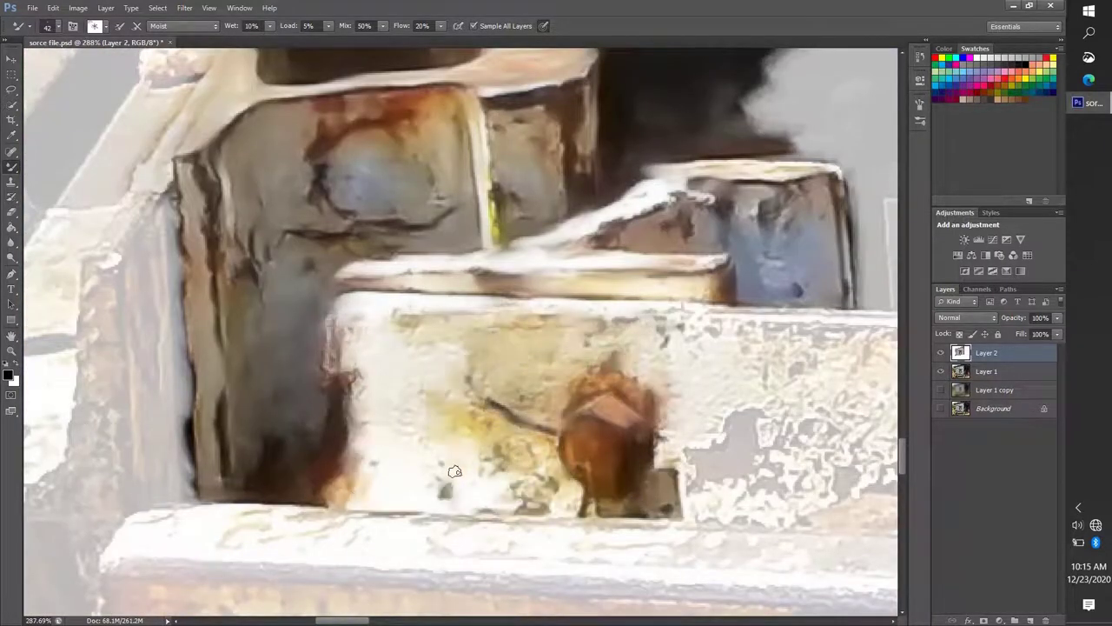
drag(365, 434, 469, 330)
scroll(313, 300, down, 1)
Paint along the block's right top edge and smear over the flaked white area.
drag(600, 300, 843, 343)
mouse_move(834, 331)
mouse_down()
mouse_move(689, 367)
mouse_move(608, 435)
mouse_up()
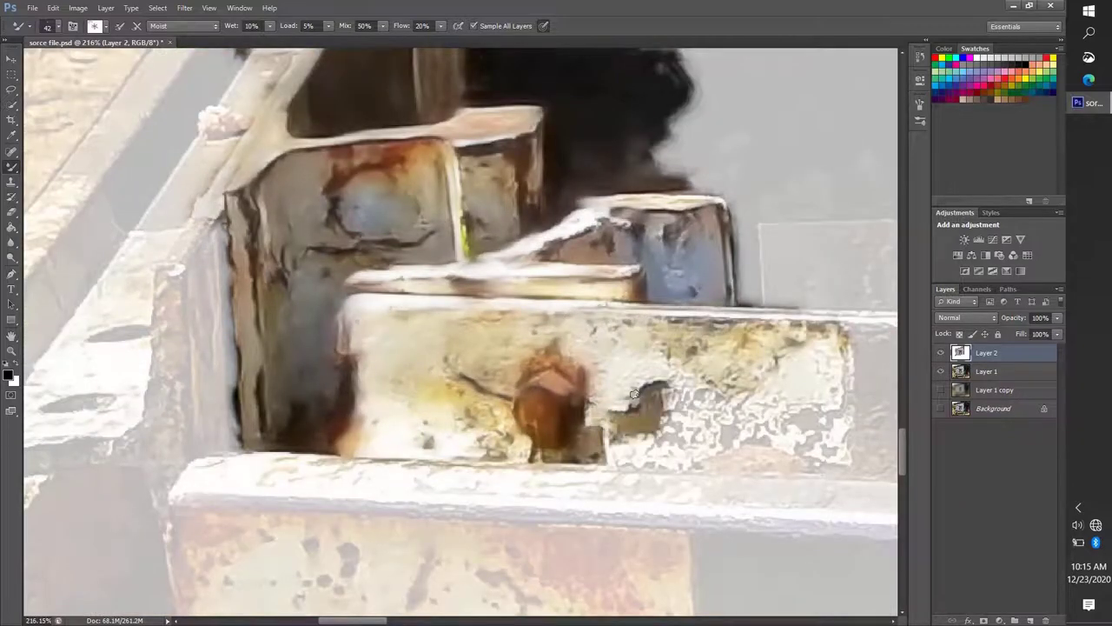
mouse_move(608, 364)
mouse_down()
mouse_move(721, 469)
mouse_move(860, 348)
mouse_move(586, 391)
mouse_up()
scroll(585, 391, down, 2)
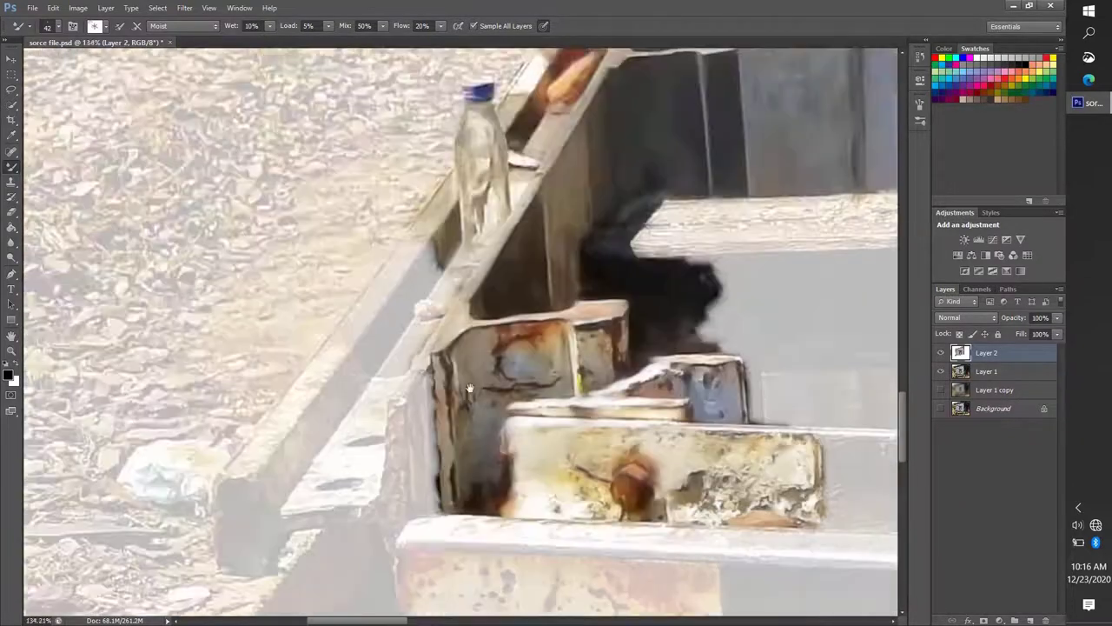
scroll(417, 226, up, 2)
Darken the rail's shadow strip, paint orange rust on the box front, and shade beside it.
mouse_move(435, 208)
mouse_down()
mouse_move(305, 417)
mouse_move(408, 223)
mouse_move(330, 408)
mouse_up()
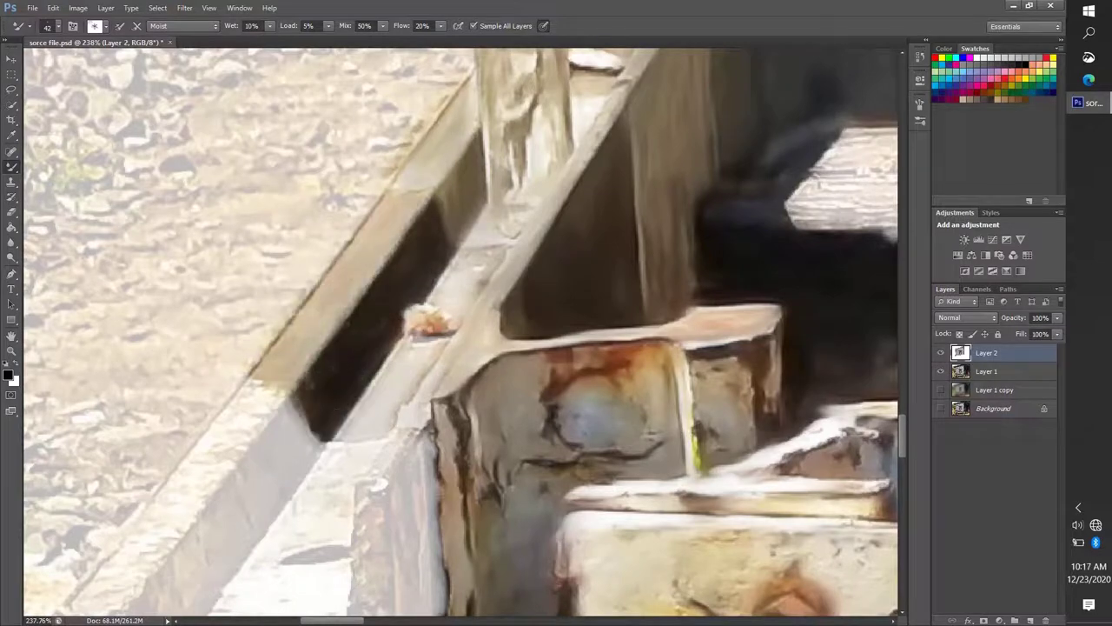
drag(434, 339, 365, 473)
scroll(365, 434, down, 2)
drag(295, 395, 117, 450)
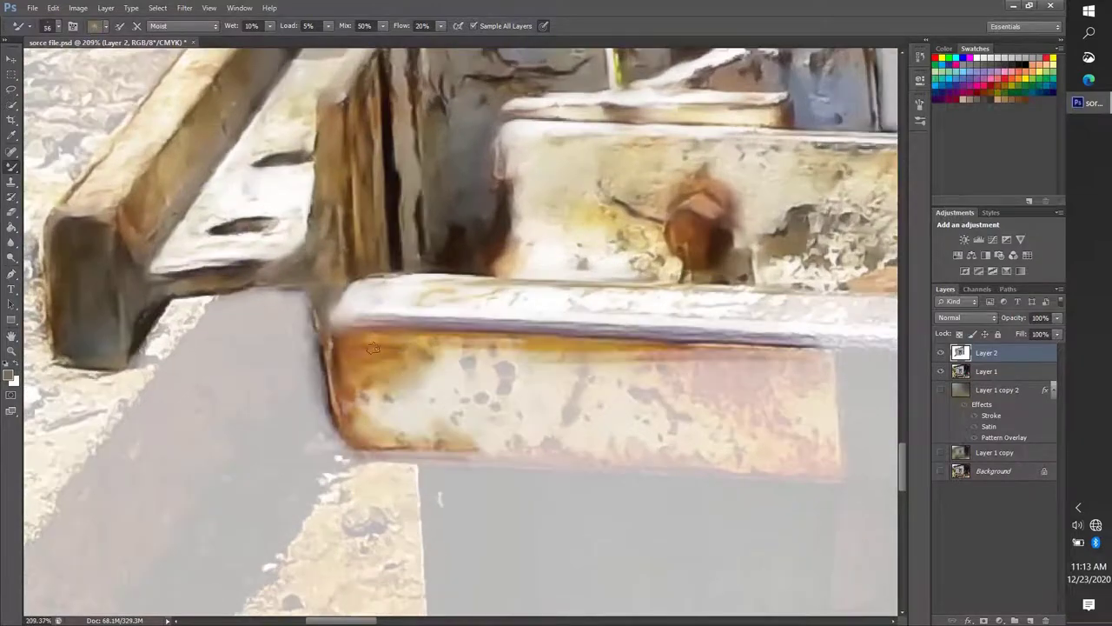
mouse_move(347, 444)
mouse_down()
mouse_move(483, 375)
mouse_move(721, 391)
mouse_up()
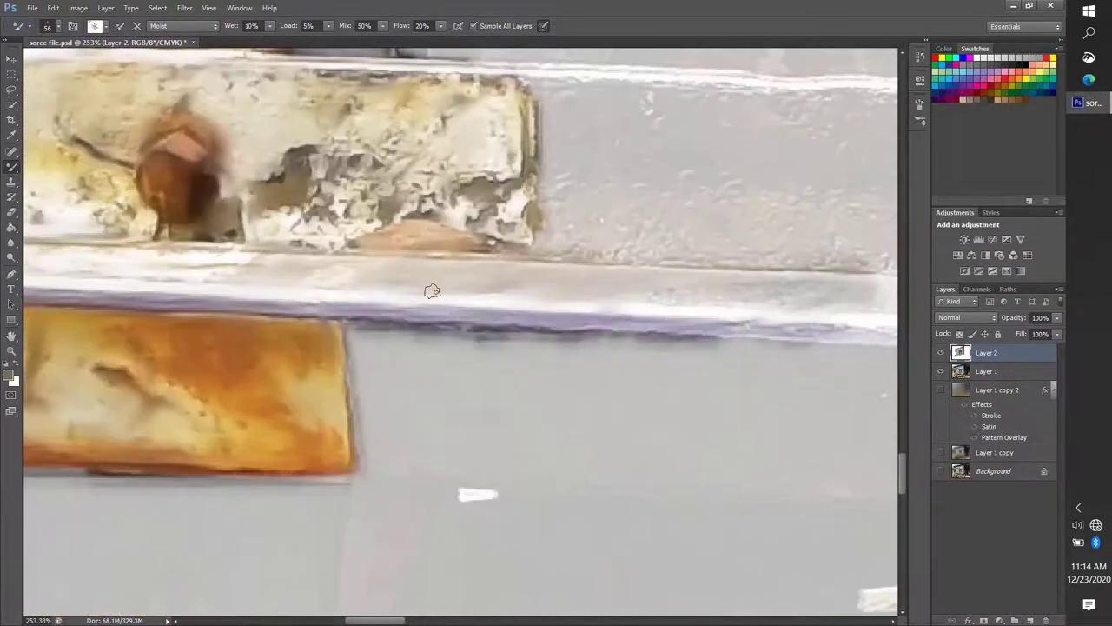
mouse_move(400, 347)
mouse_down()
mouse_move(467, 393)
mouse_move(584, 328)
mouse_up()
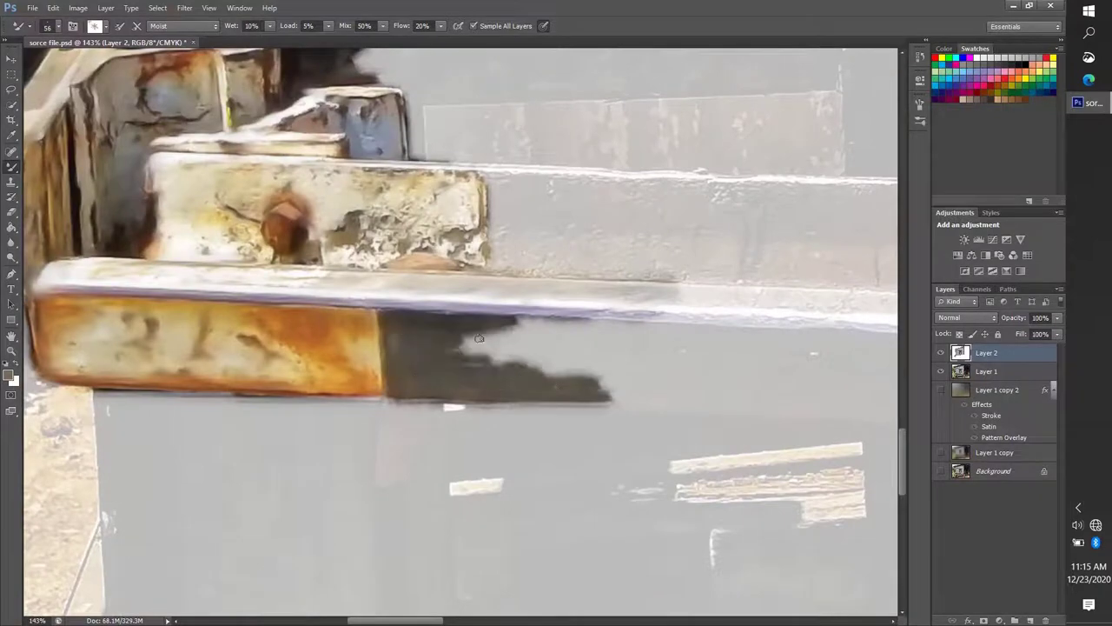
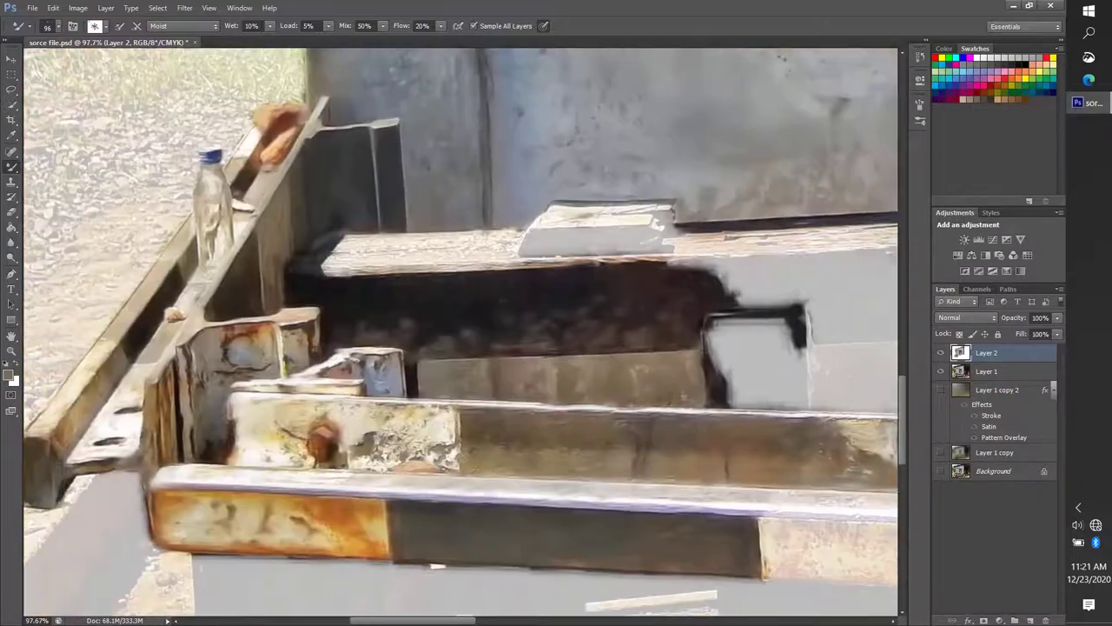
Paint dark wood and brown texture over the grey above the beam, and the lower plank rusty orange.
drag(884, 252, 826, 297)
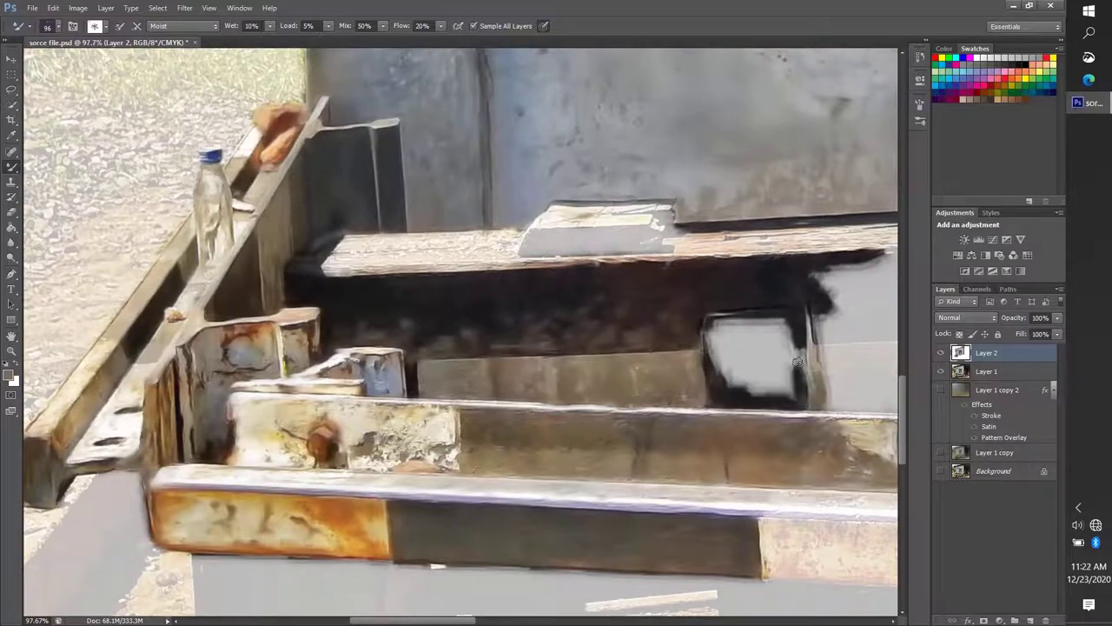
drag(524, 249, 586, 233)
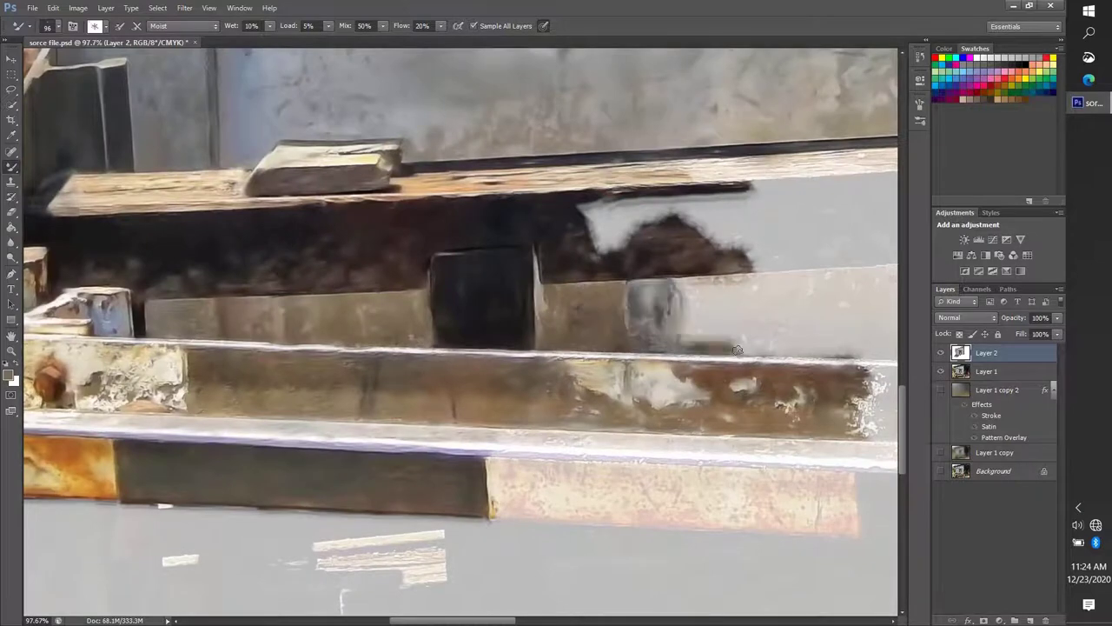
drag(737, 349, 785, 360)
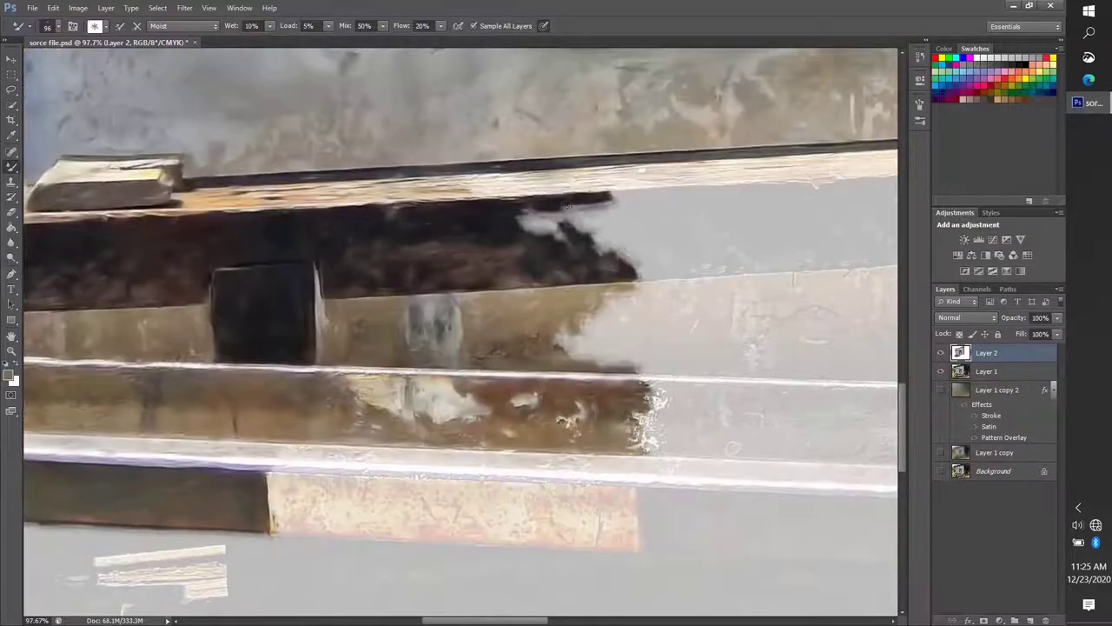
mouse_move(631, 347)
mouse_down()
mouse_move(782, 296)
mouse_move(828, 333)
mouse_up()
drag(379, 469, 608, 530)
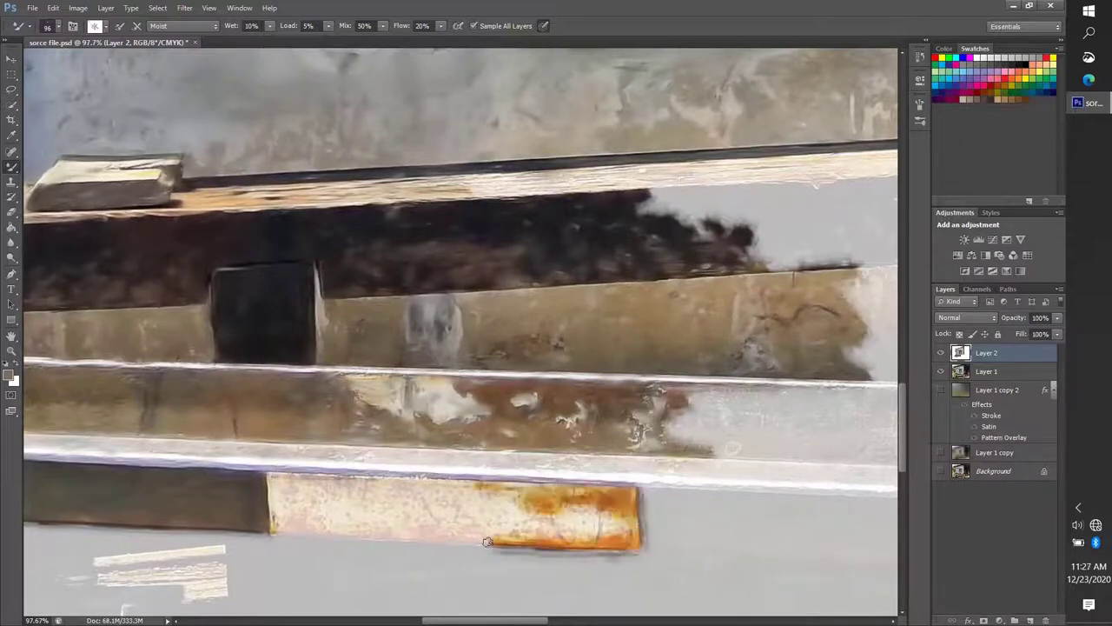
drag(278, 486, 487, 539)
drag(374, 487, 608, 521)
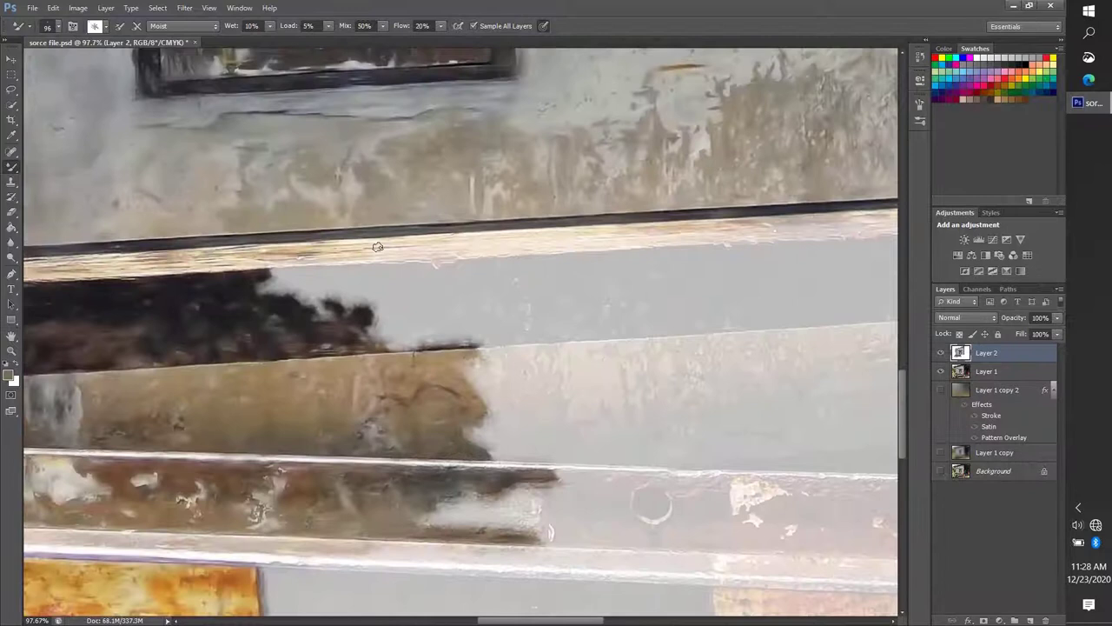
Darken the grey strips and gaps around the dark and middle planks with brown paint.
drag(377, 246, 344, 294)
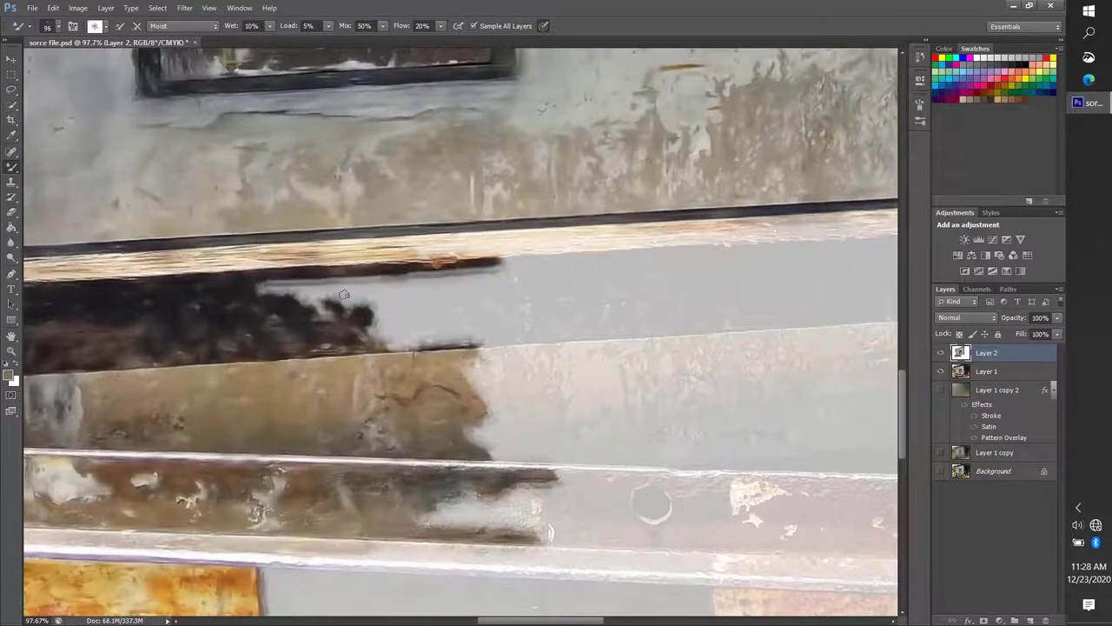
drag(473, 273, 442, 317)
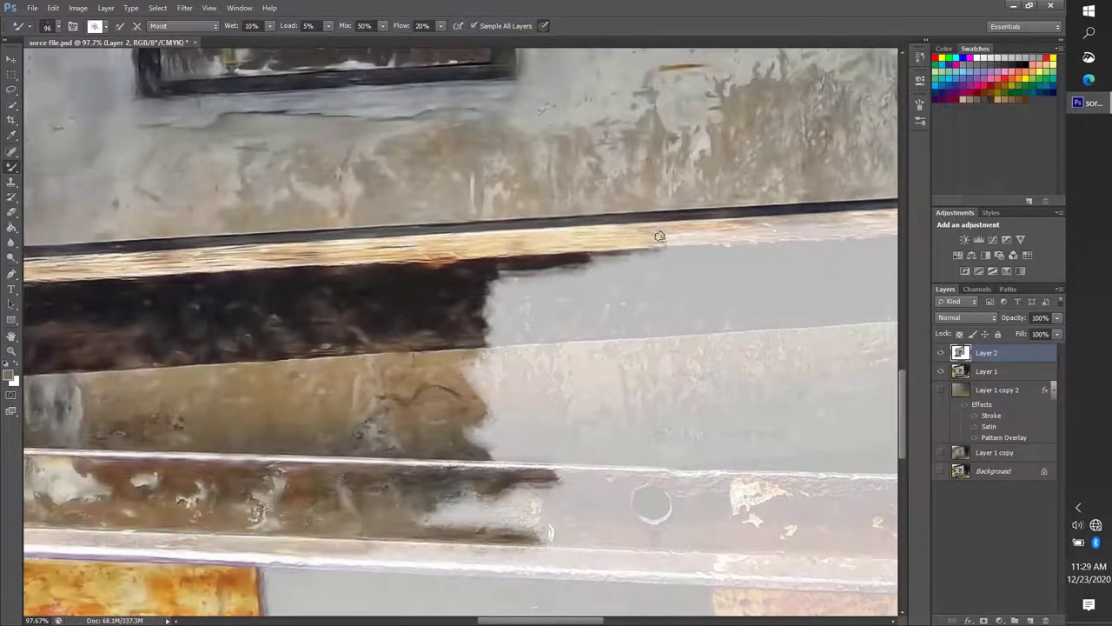
drag(659, 237, 541, 328)
mouse_move(526, 375)
mouse_down()
mouse_move(660, 495)
mouse_move(556, 487)
mouse_move(685, 477)
mouse_move(808, 521)
mouse_move(886, 521)
mouse_up()
scroll(521, 452, down, 4)
drag(374, 469, 508, 449)
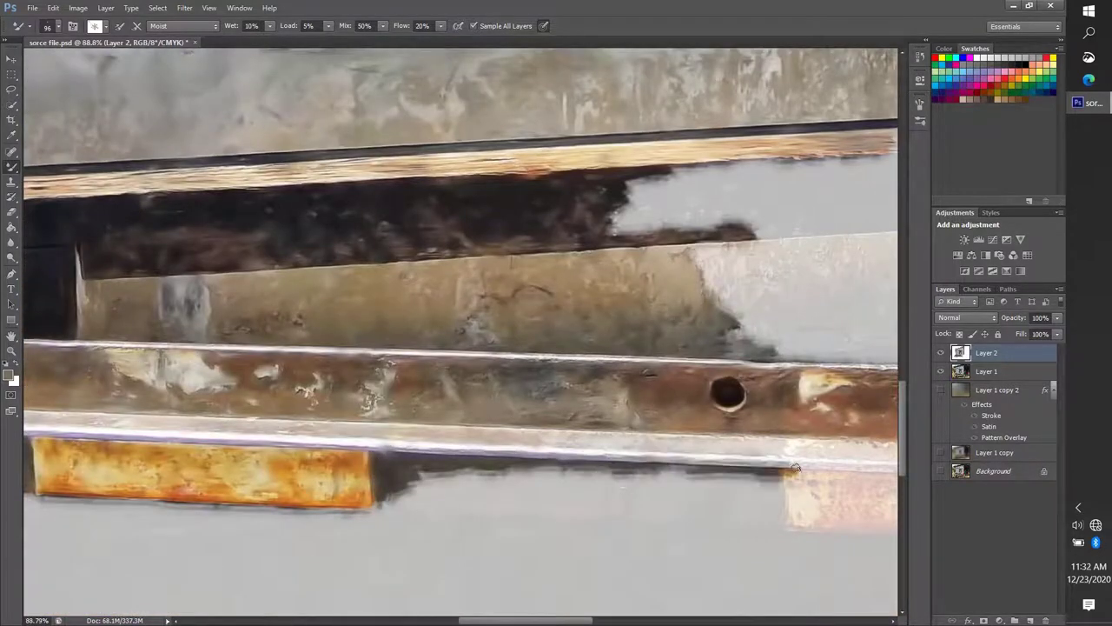
drag(756, 357, 763, 318)
drag(739, 279, 660, 203)
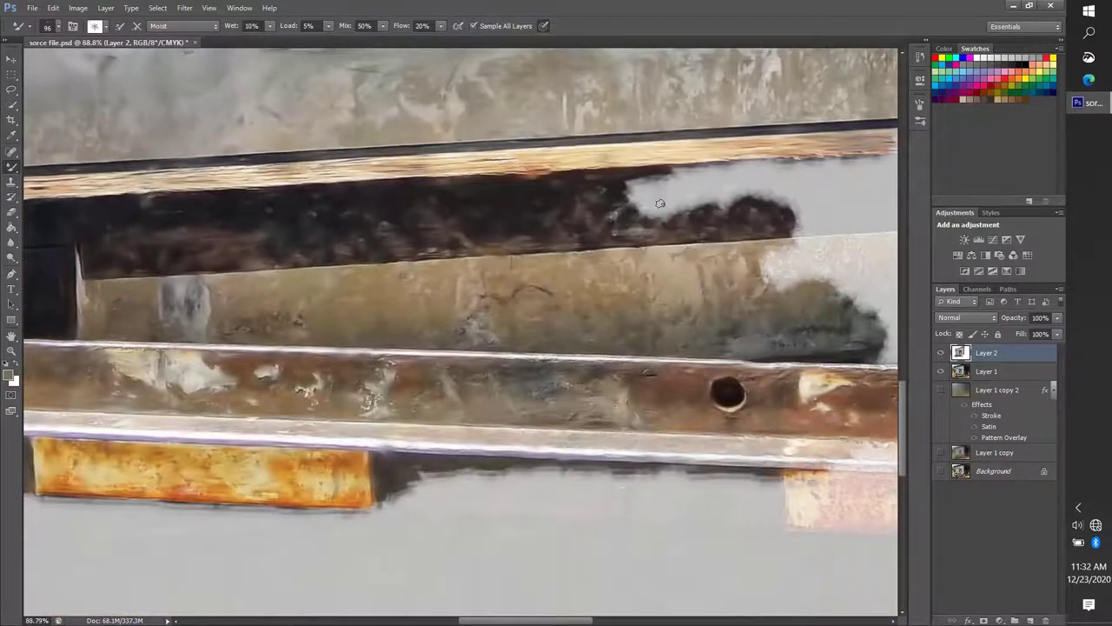
Shade the plank edges dark and fill the grey gaps above the middle plank and at its end.
scroll(799, 162, up, 1)
scroll(800, 163, right, 4)
drag(712, 248, 469, 261)
drag(669, 330, 544, 344)
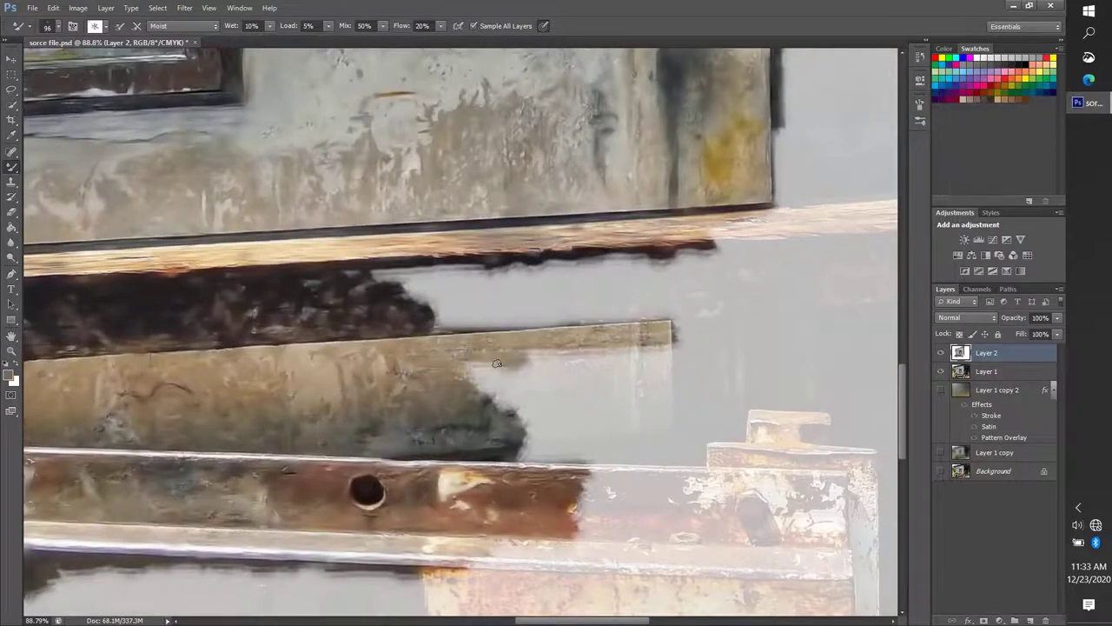
drag(516, 396, 672, 441)
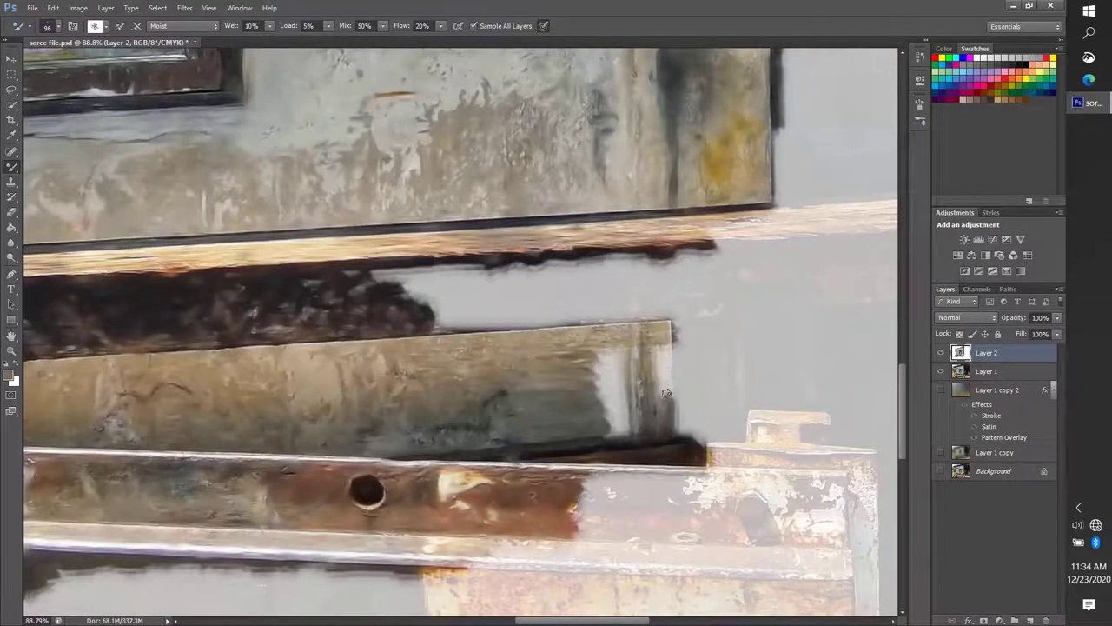
drag(374, 278, 513, 313)
mouse_move(417, 321)
mouse_down()
mouse_move(712, 260)
mouse_move(504, 313)
mouse_move(686, 326)
mouse_up()
Cover the grey around the post and bolt, above the post, and along the beam's right edge.
scroll(443, 444, down, 3)
scroll(443, 444, right, 2)
mouse_move(608, 334)
mouse_down()
mouse_move(648, 243)
mouse_move(608, 208)
mouse_move(721, 243)
mouse_move(677, 257)
mouse_up()
drag(604, 174, 730, 157)
scroll(670, 196, down, 1)
scroll(670, 195, right, 1)
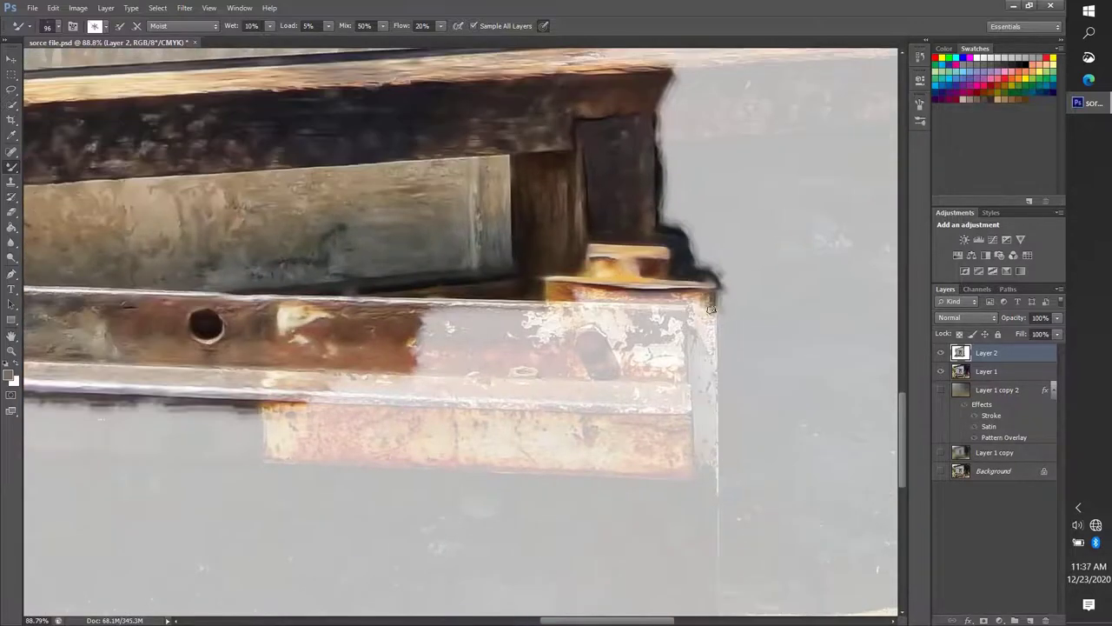
drag(695, 295, 709, 461)
mouse_move(426, 304)
mouse_down()
mouse_move(669, 317)
mouse_move(417, 348)
mouse_move(591, 395)
mouse_up()
Darken the top plank end and roof beam with shaded strokes, and paint the white area below brown.
scroll(591, 395, down, 3)
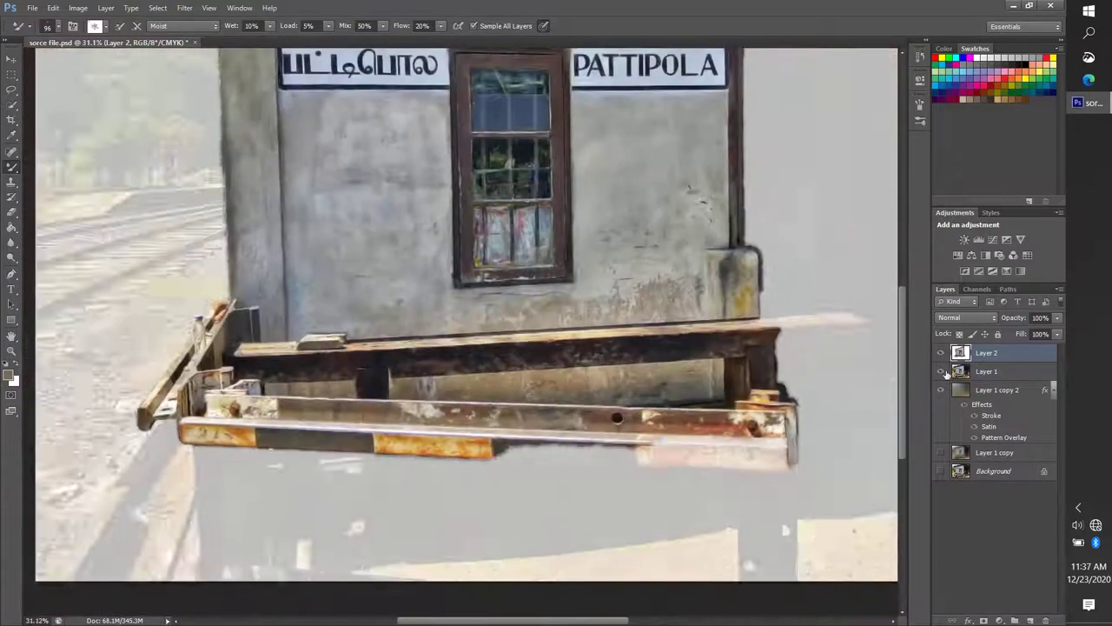
scroll(609, 261, up, 2)
drag(617, 270, 787, 261)
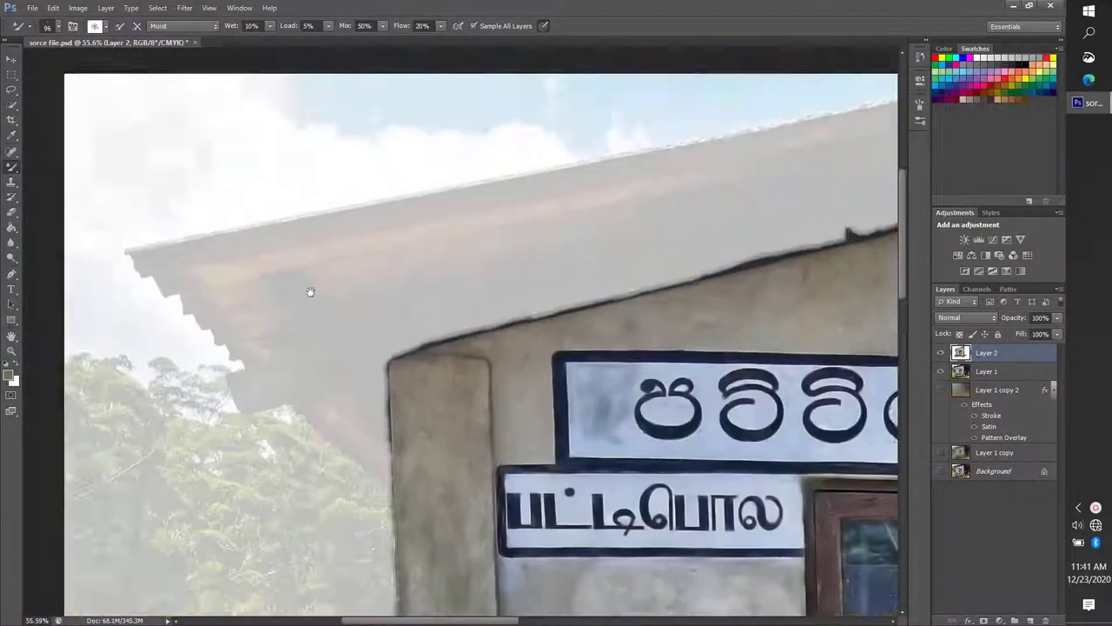
mouse_move(590, 270)
mouse_down()
mouse_move(360, 283)
mouse_move(469, 218)
mouse_move(817, 174)
mouse_up()
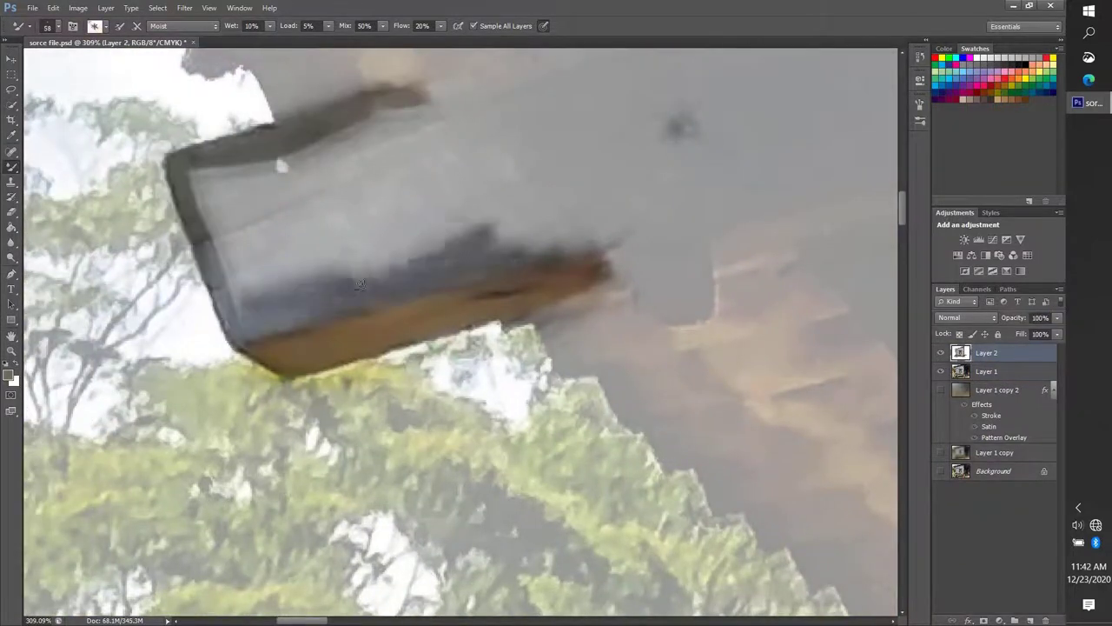
drag(564, 65, 454, 121)
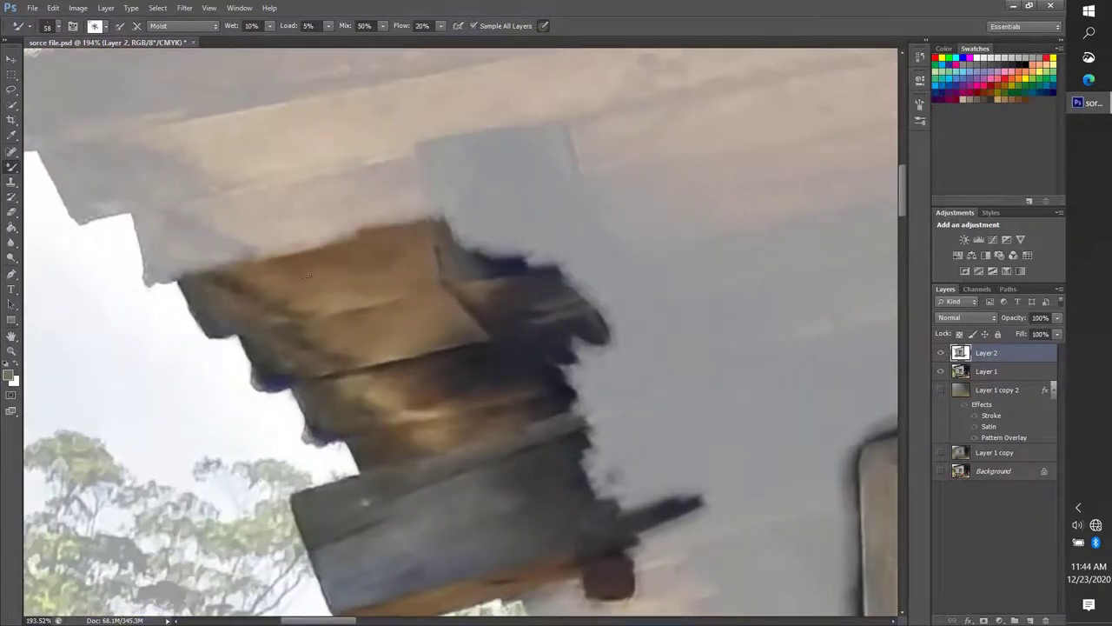
drag(174, 244, 425, 163)
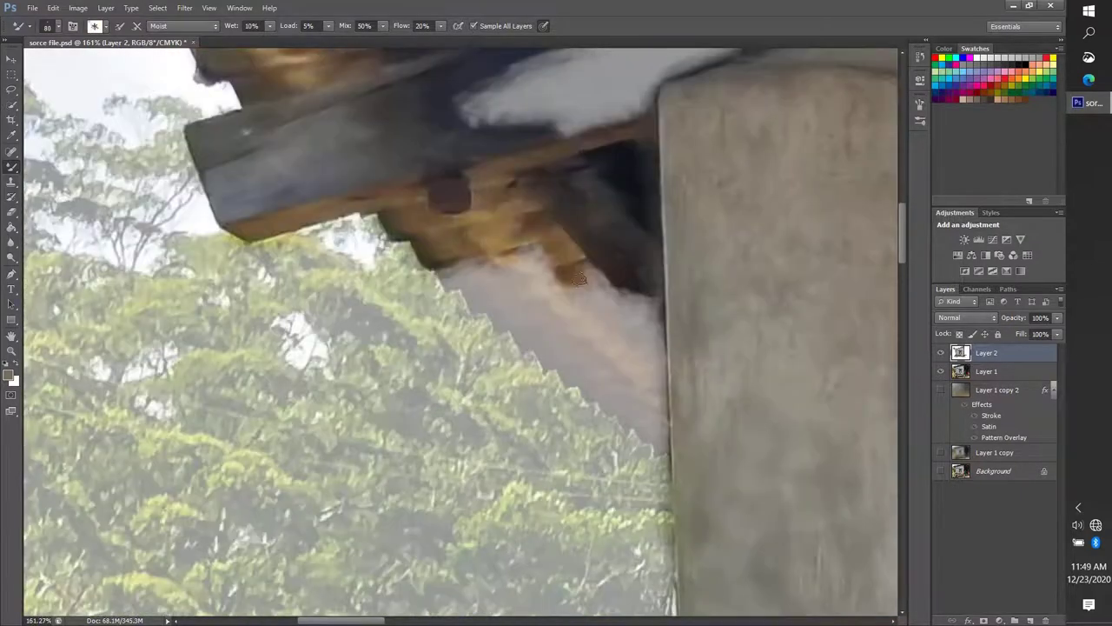
drag(579, 278, 622, 339)
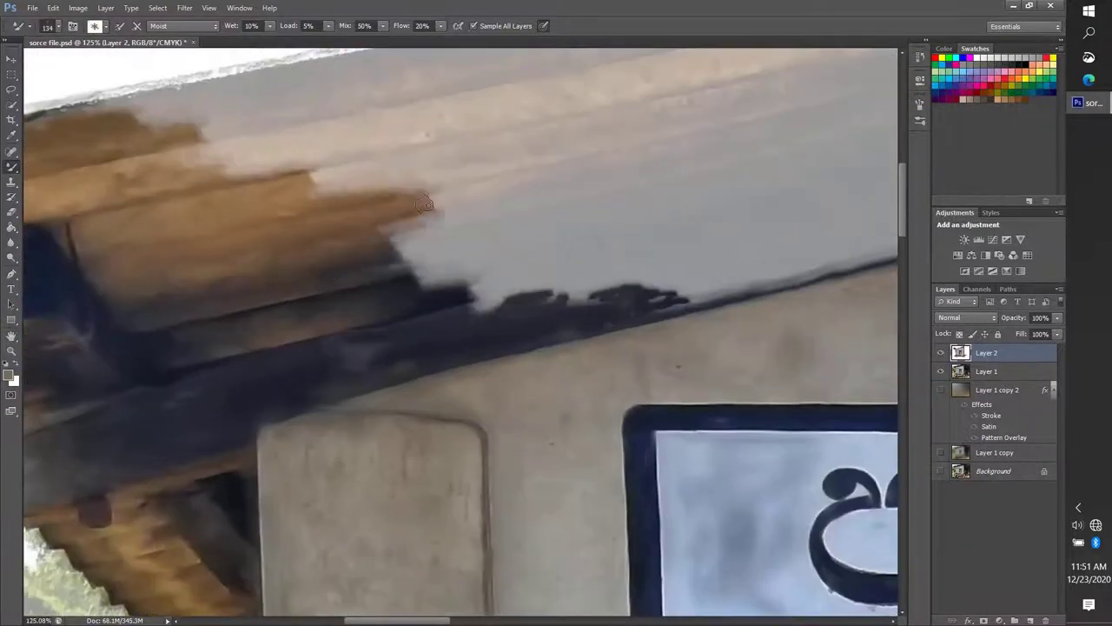
scroll(424, 204, down, 5)
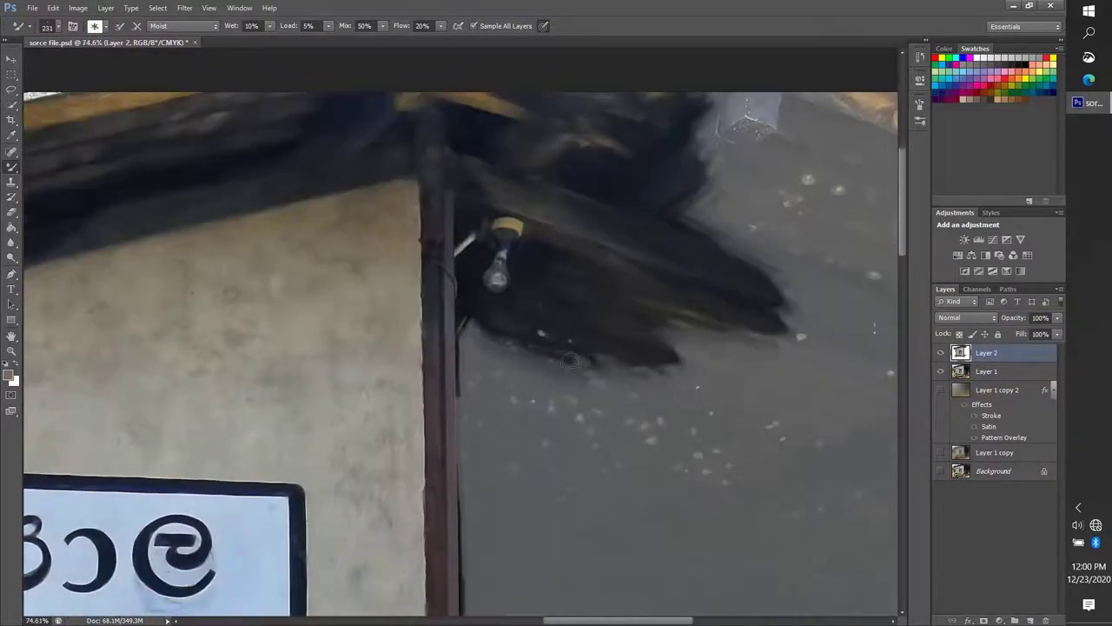
Paint a dark doorway silhouette over the grey wall, then dark and red strokes along the barrel's base.
mouse_move(571, 361)
mouse_down()
mouse_move(521, 539)
mouse_move(764, 348)
mouse_move(824, 329)
mouse_up()
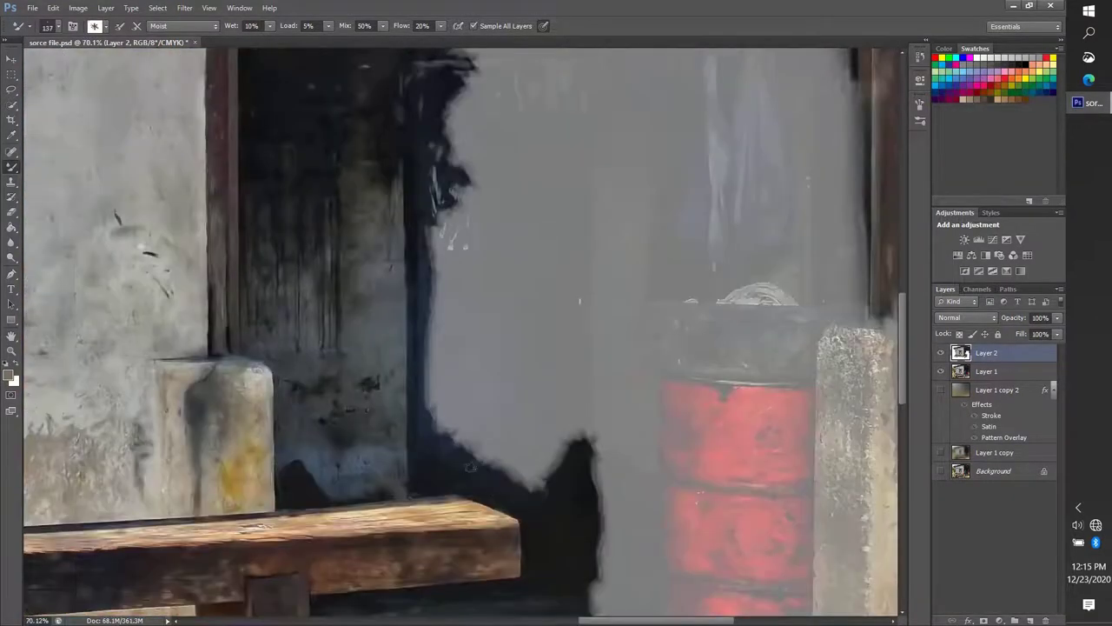
drag(507, 415, 443, 373)
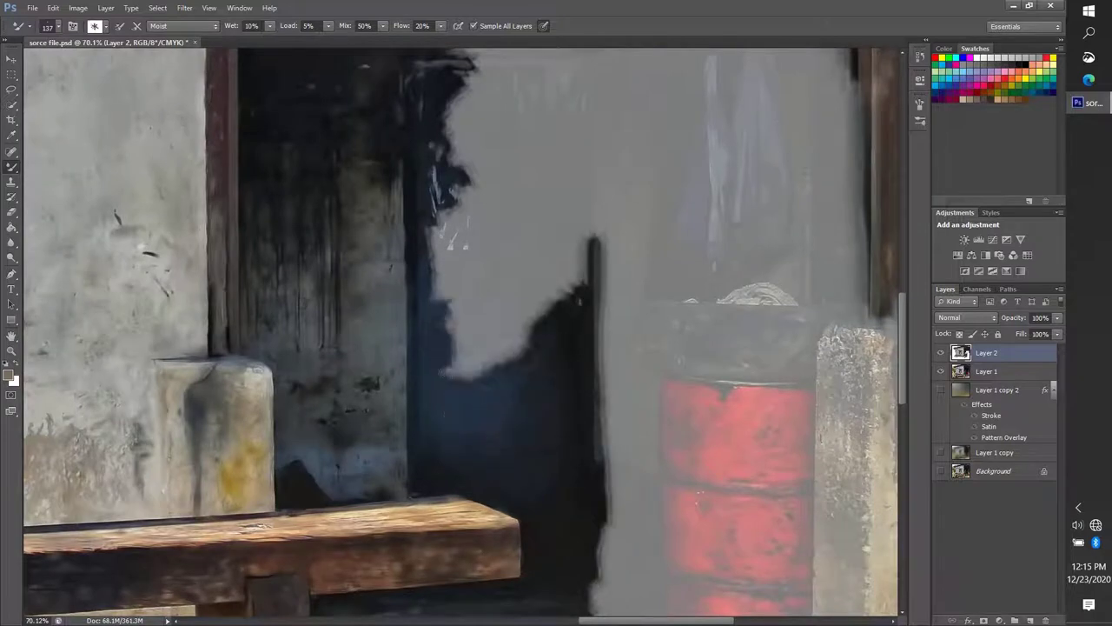
drag(450, 245, 556, 296)
drag(608, 365, 591, 95)
drag(574, 157, 461, 201)
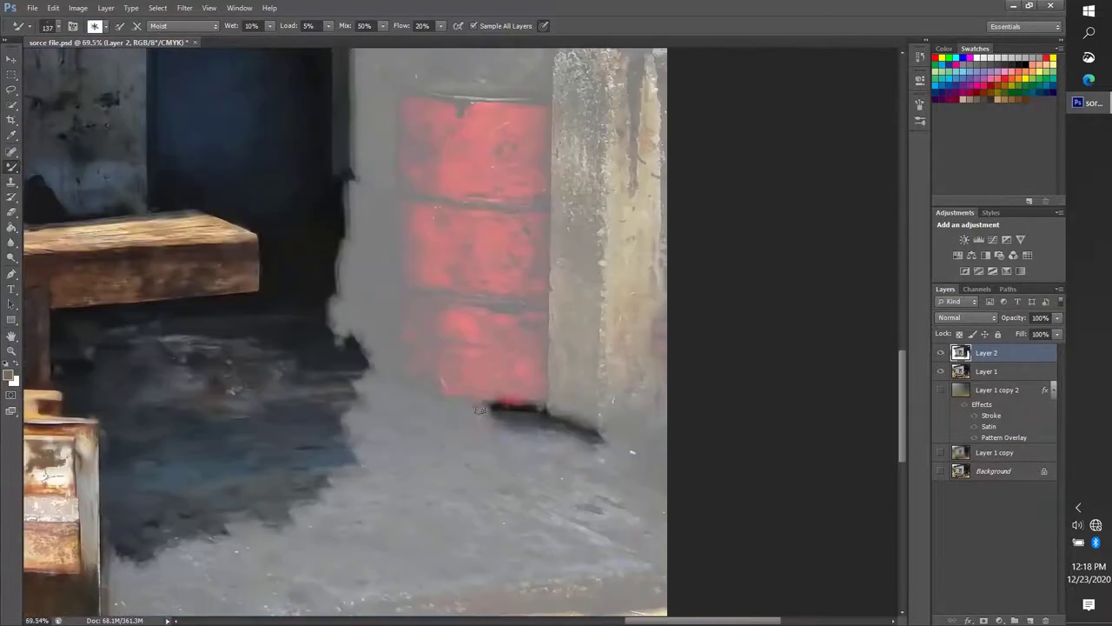
drag(396, 404, 527, 398)
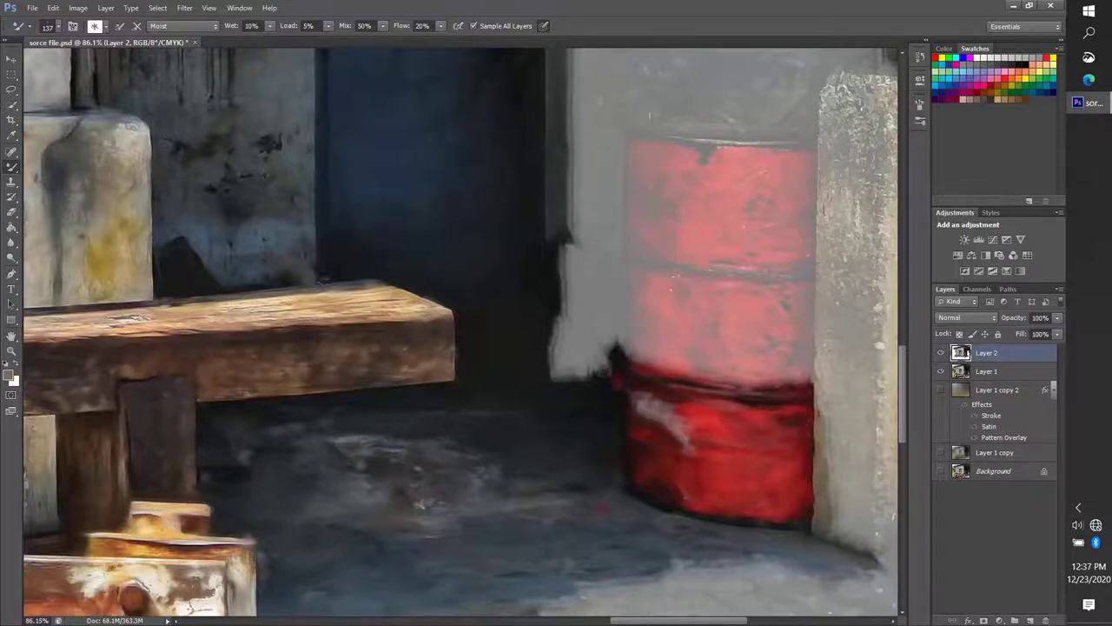
Add a new layer and darken the shading beside the barrel and along its right edge.
click(1030, 619)
drag(600, 354, 578, 339)
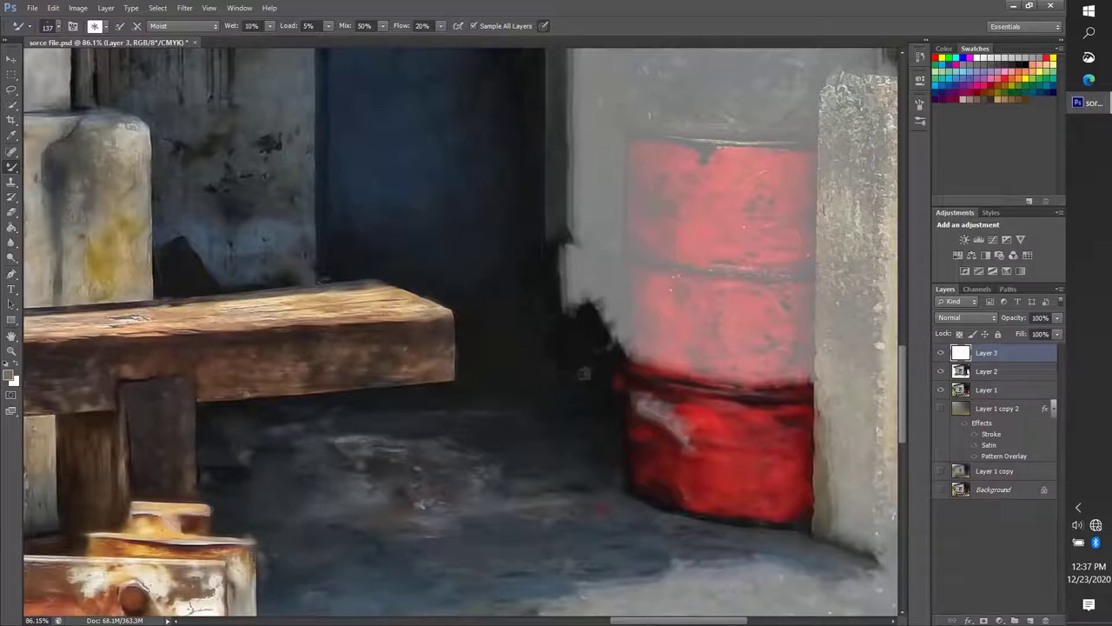
scroll(549, 397, down, 2)
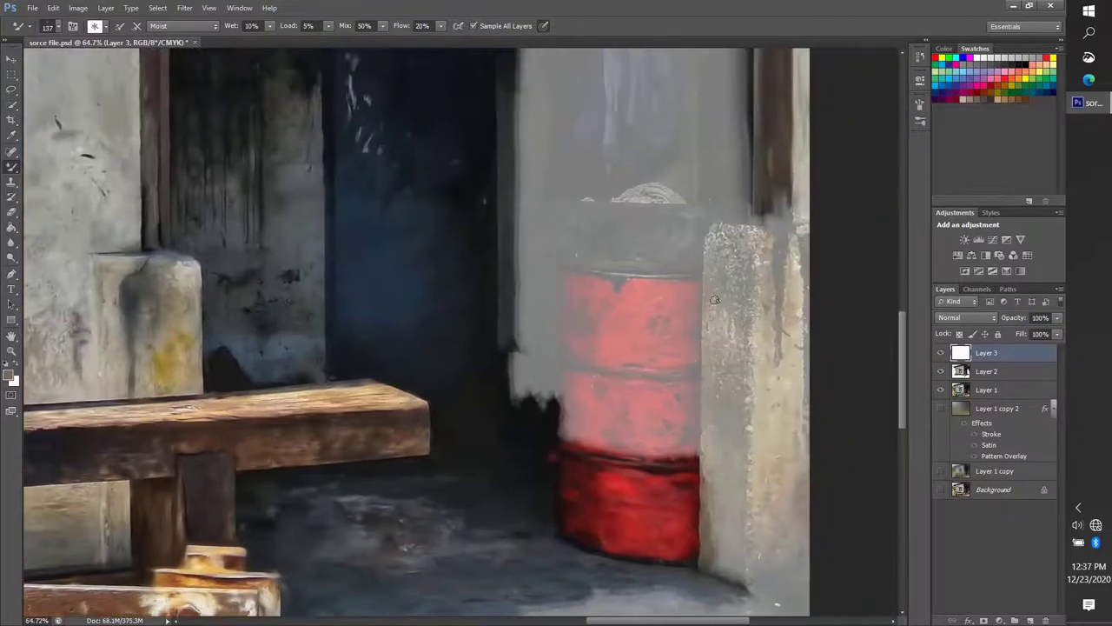
scroll(706, 507, up, 2)
drag(691, 452, 702, 395)
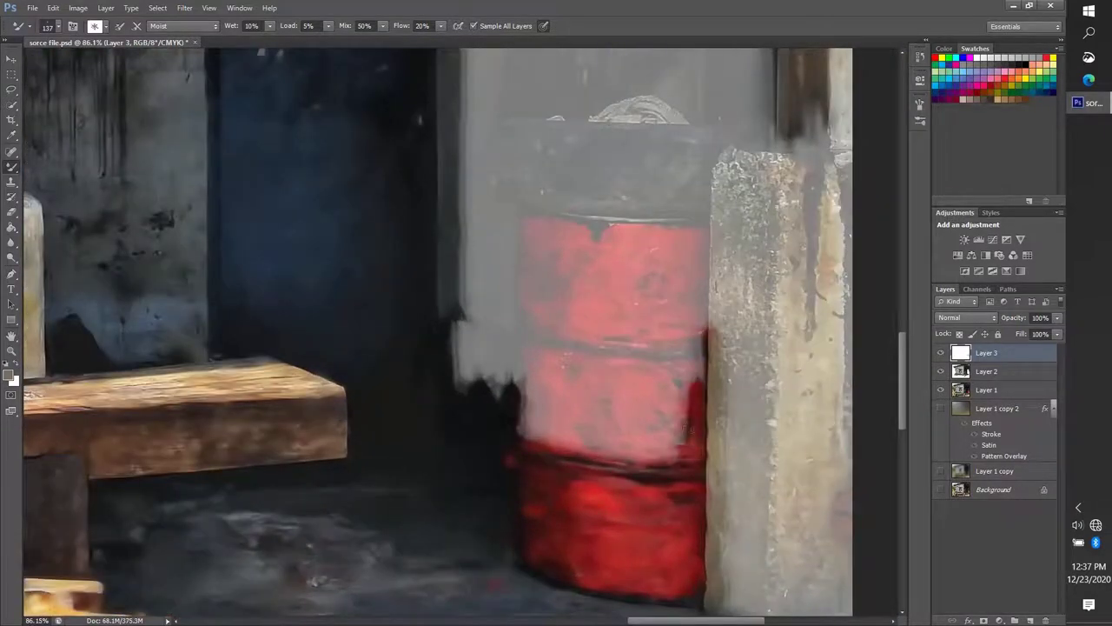
scroll(643, 424, up, 4)
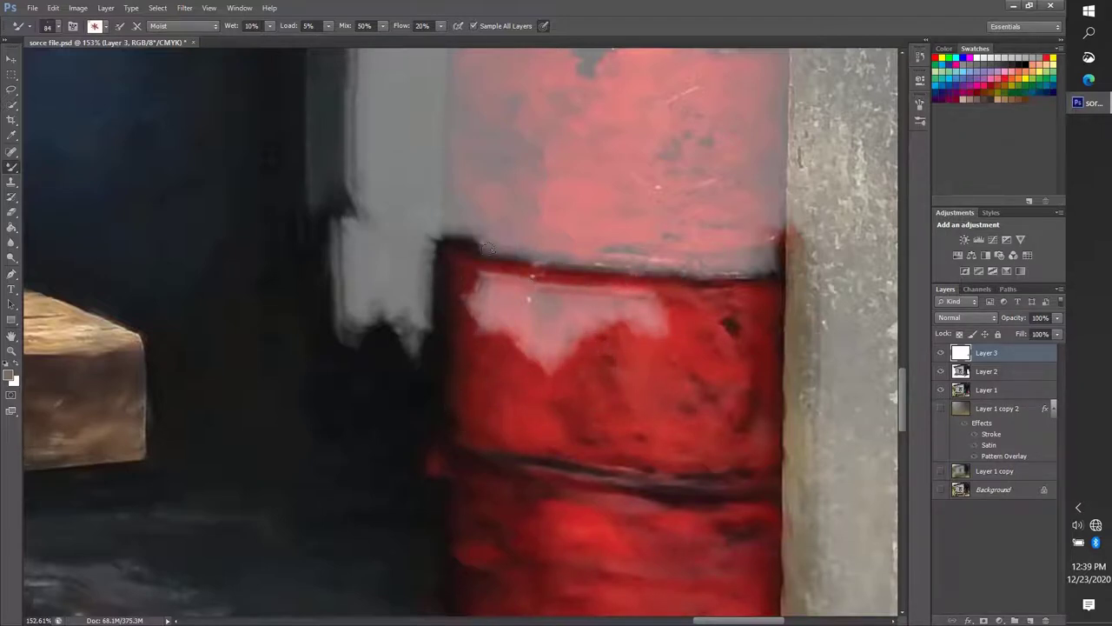
drag(625, 292, 488, 308)
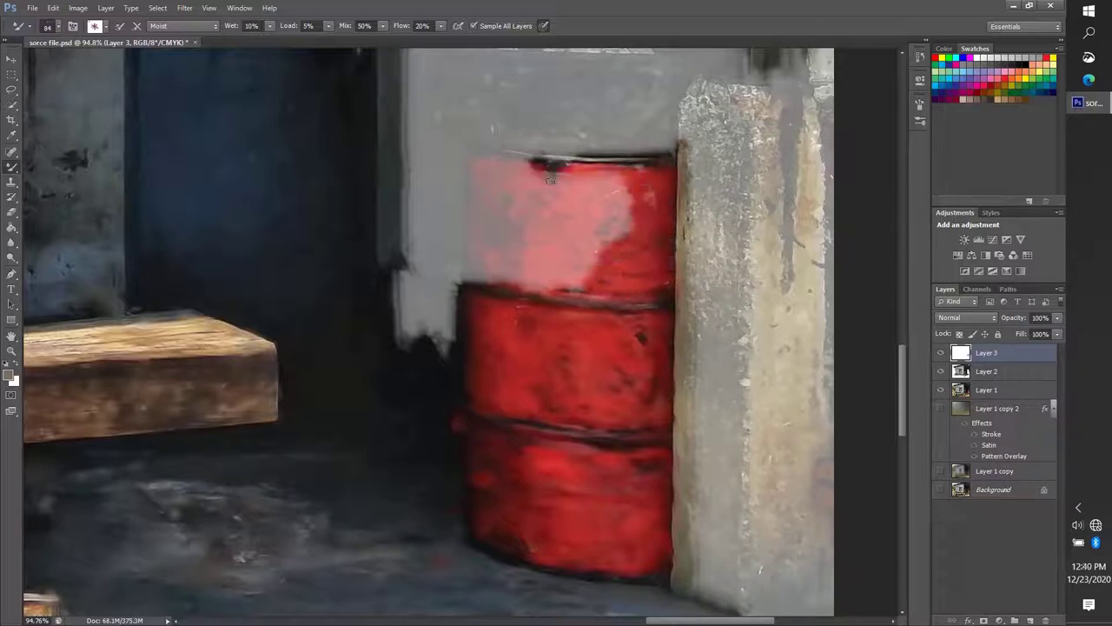
Paint over the barrel's pink patch in solid red.
mouse_move(485, 258)
mouse_down()
mouse_move(491, 230)
mouse_move(519, 276)
mouse_up()
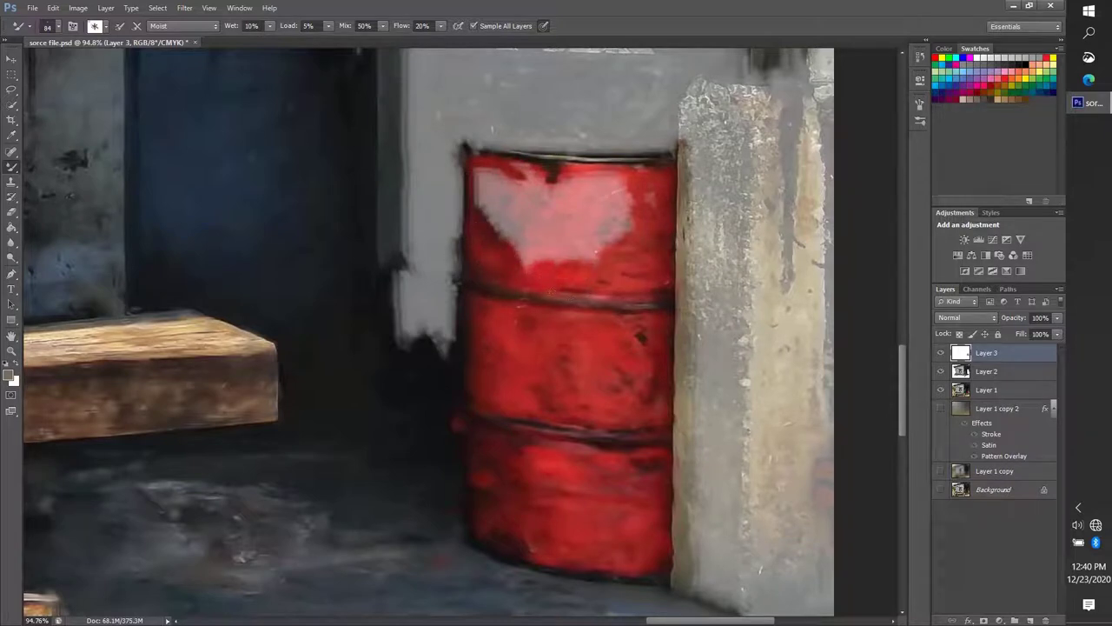
drag(584, 259, 624, 226)
mouse_move(643, 168)
mouse_down()
mouse_move(582, 248)
mouse_move(504, 227)
mouse_up()
mouse_move(529, 170)
mouse_down()
mouse_move(578, 208)
mouse_move(534, 248)
mouse_move(529, 202)
mouse_up()
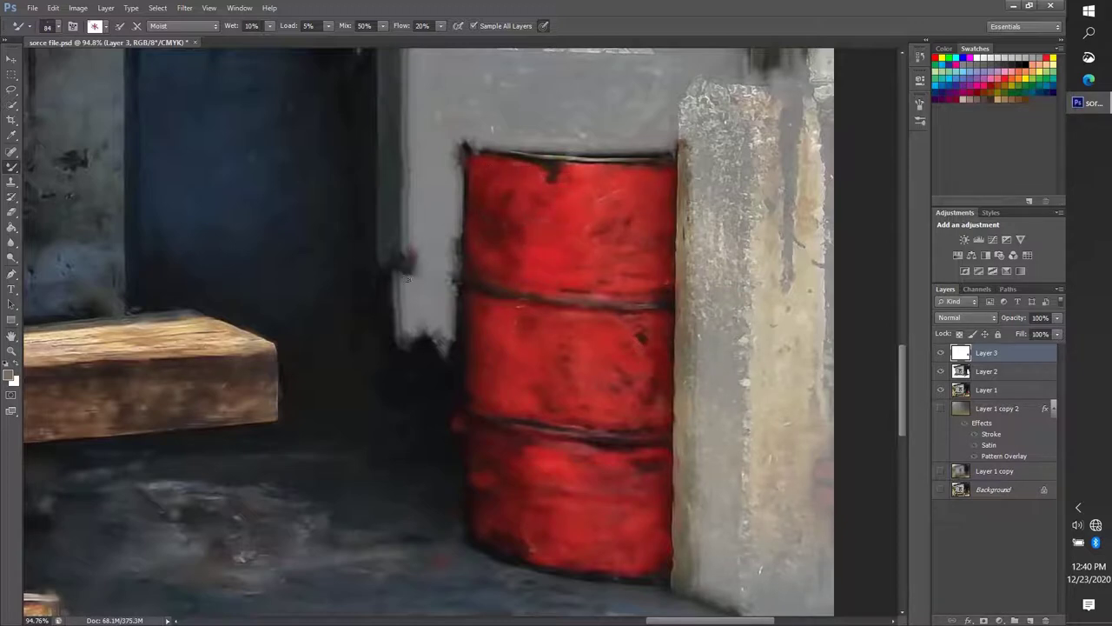
Darken the grey wall edge left of the barrel and the concrete pillar's top.
mouse_move(406, 278)
mouse_down()
mouse_move(401, 343)
mouse_move(443, 334)
mouse_move(448, 234)
mouse_move(407, 250)
mouse_up()
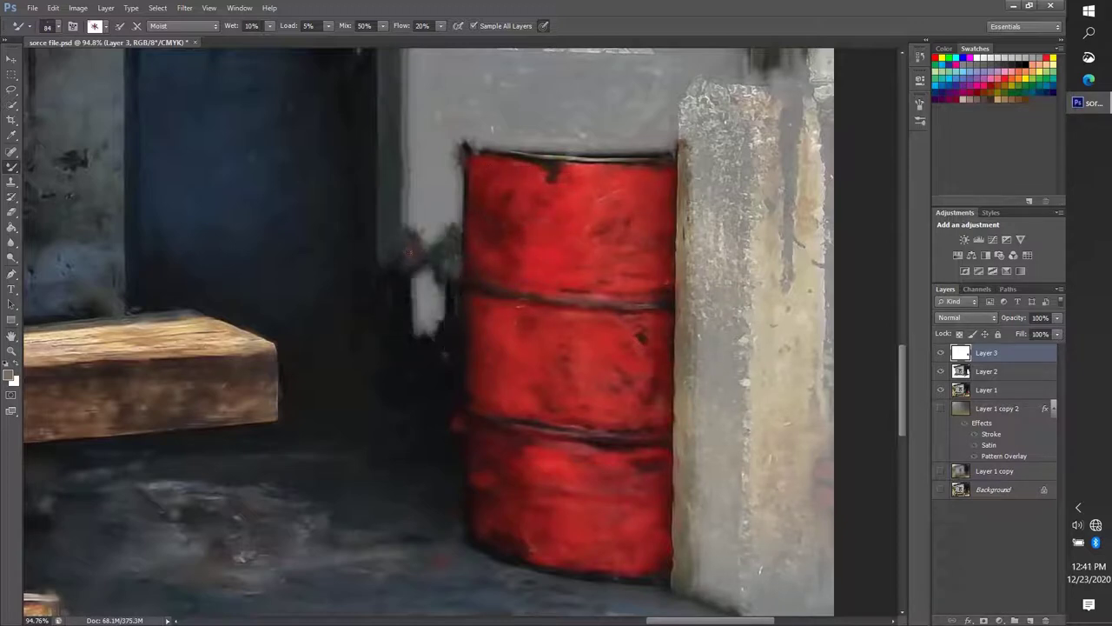
drag(410, 182, 431, 330)
scroll(470, 317, down, 2)
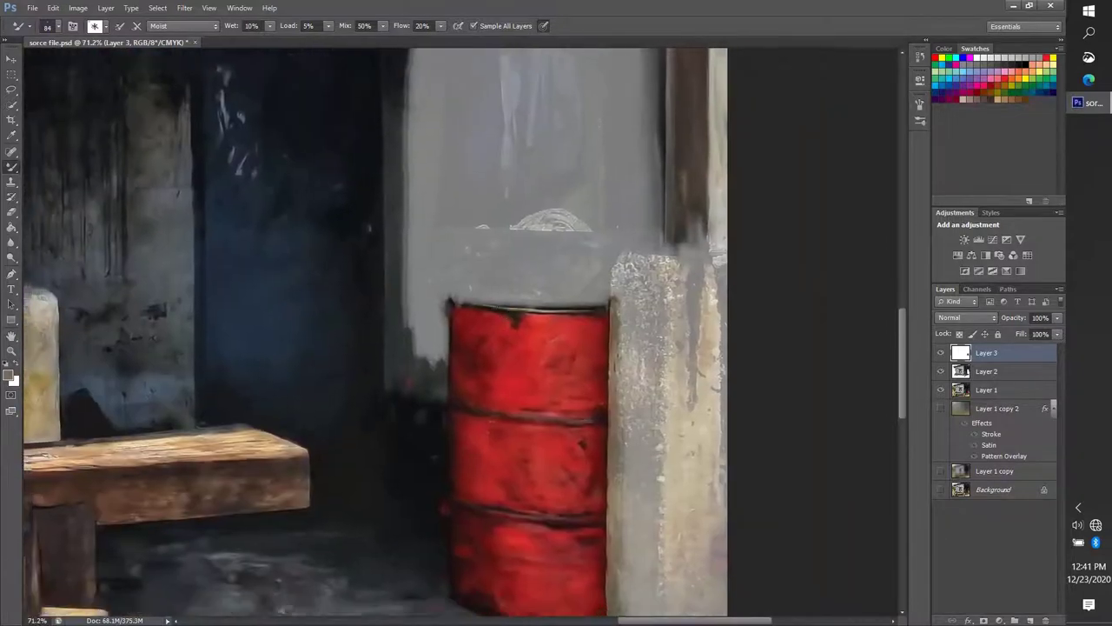
scroll(462, 287, up, 4)
mouse_move(721, 244)
mouse_down()
mouse_move(634, 270)
mouse_move(686, 323)
mouse_move(575, 378)
mouse_move(525, 365)
mouse_move(326, 365)
mouse_move(362, 382)
mouse_move(513, 347)
mouse_move(708, 200)
mouse_move(586, 165)
mouse_move(660, 252)
mouse_move(573, 278)
mouse_move(469, 213)
mouse_move(457, 217)
mouse_move(469, 256)
mouse_move(513, 284)
mouse_move(508, 326)
mouse_move(417, 339)
mouse_move(451, 299)
mouse_move(403, 278)
mouse_move(244, 417)
mouse_move(243, 495)
mouse_move(174, 337)
mouse_move(189, 482)
mouse_move(205, 395)
mouse_move(187, 352)
mouse_move(212, 292)
mouse_move(217, 217)
mouse_move(174, 286)
mouse_move(286, 339)
mouse_move(290, 220)
mouse_move(412, 227)
mouse_move(295, 247)
mouse_move(424, 264)
mouse_move(239, 277)
mouse_move(404, 306)
mouse_move(299, 274)
mouse_move(410, 323)
mouse_up()
Darken the pot band, then paint the pale wall and hanging cloth with downward dark strokes.
mouse_move(410, 323)
mouse_down()
mouse_move(287, 295)
mouse_move(356, 347)
mouse_move(417, 357)
mouse_move(331, 326)
mouse_up()
mouse_move(422, 213)
mouse_down()
mouse_move(545, 219)
mouse_move(382, 215)
mouse_up()
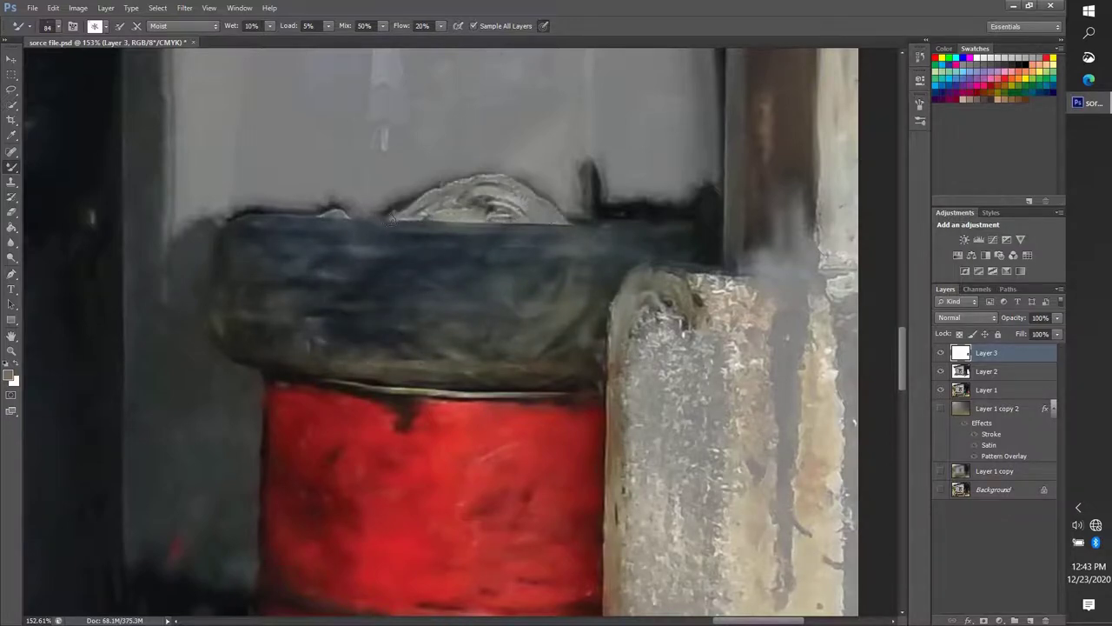
scroll(391, 217, down, 3)
scroll(481, 156, up, 2)
scroll(480, 156, up, 2)
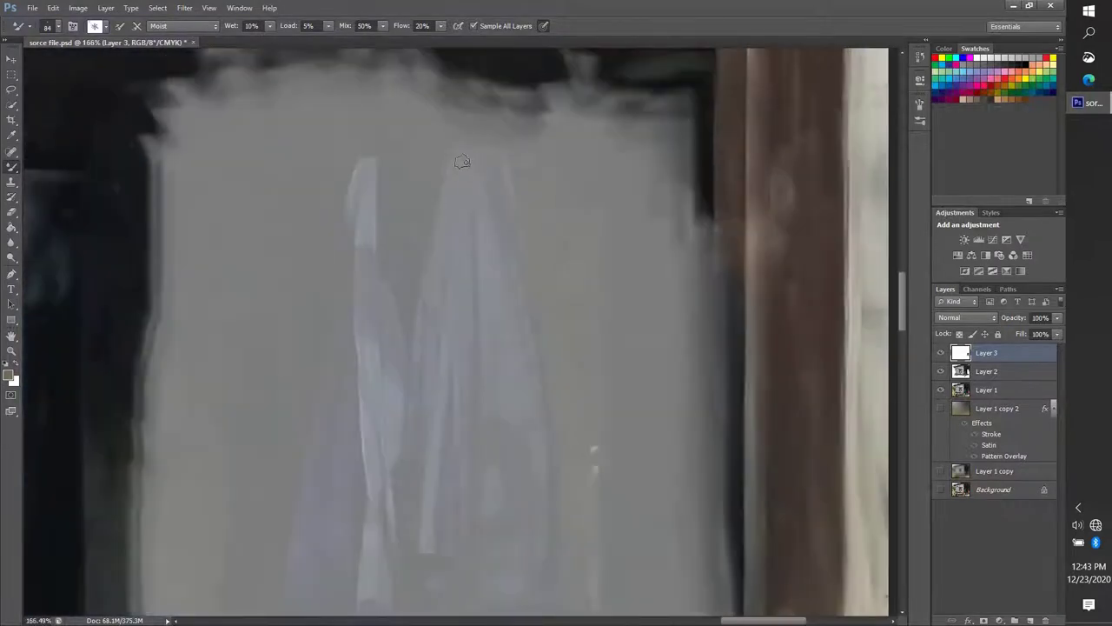
mouse_move(469, 147)
mouse_down()
mouse_move(491, 196)
mouse_move(460, 286)
mouse_move(453, 193)
mouse_move(426, 337)
mouse_up()
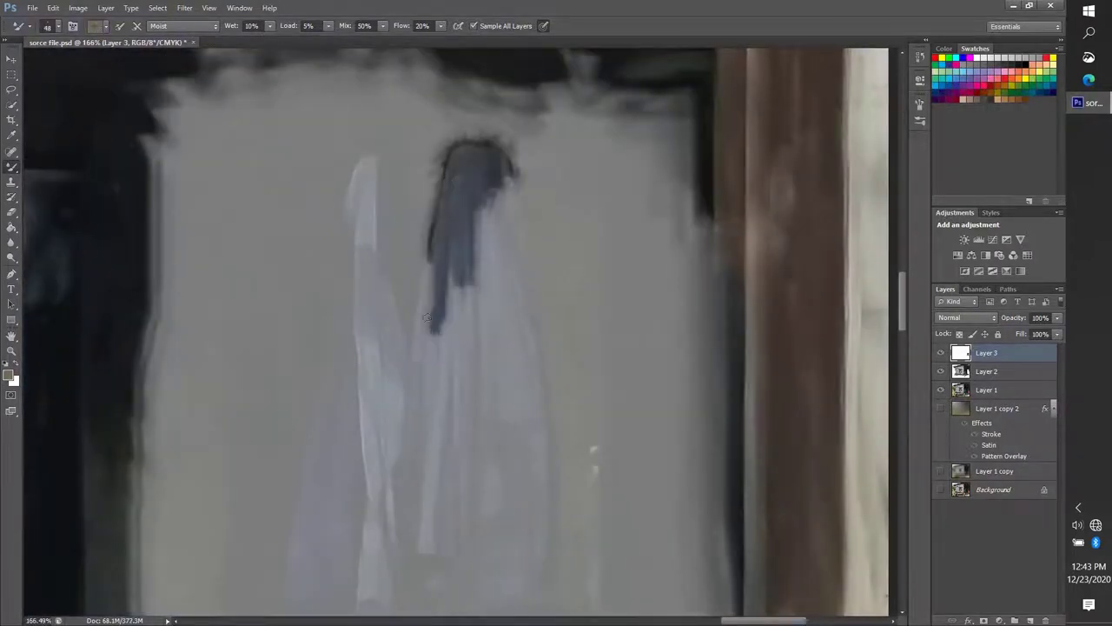
drag(439, 252, 414, 386)
drag(438, 300, 408, 421)
drag(461, 270, 434, 402)
drag(482, 213, 477, 309)
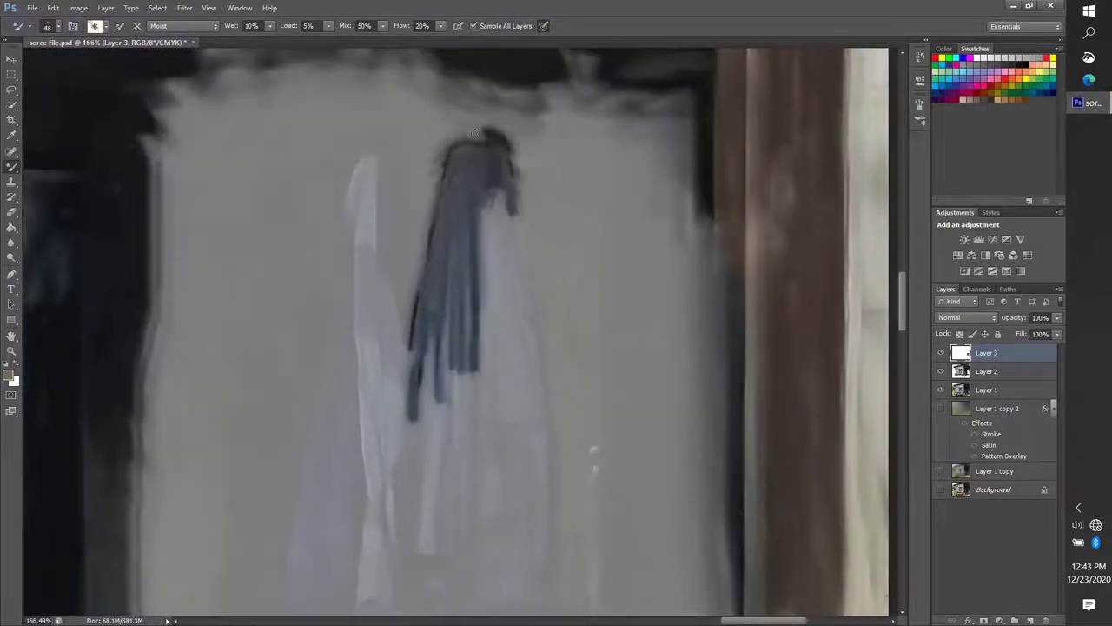
Smudge dark brown over the cloth top and the pale area's right edge and top.
mouse_move(475, 132)
mouse_down()
mouse_move(543, 170)
mouse_move(530, 118)
mouse_move(460, 117)
mouse_move(419, 196)
mouse_up()
mouse_move(563, 167)
mouse_down()
mouse_move(653, 213)
mouse_move(667, 408)
mouse_move(626, 217)
mouse_move(613, 417)
mouse_up()
drag(608, 200, 521, 200)
drag(573, 235, 511, 363)
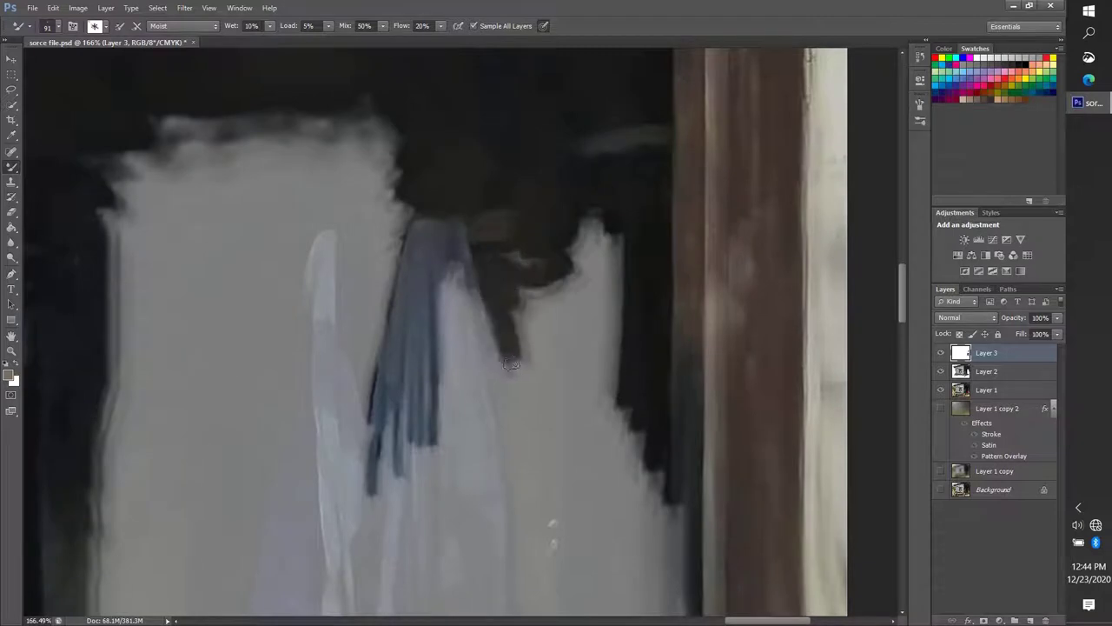
scroll(513, 363, down, 2)
scroll(539, 356, down, 2)
mouse_move(599, 299)
mouse_down()
mouse_move(595, 378)
mouse_move(547, 269)
mouse_move(560, 347)
mouse_move(534, 322)
mouse_move(511, 352)
mouse_up()
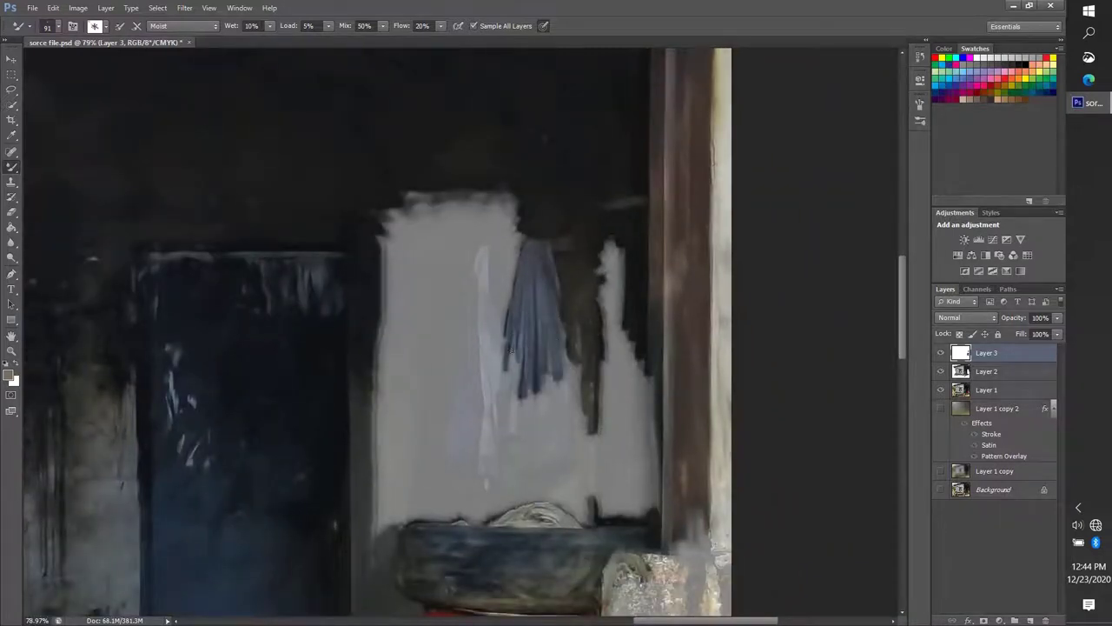
Add dark blue along the cloth edges and gap, and cover the pale area's right side and bottom.
mouse_move(480, 242)
mouse_down()
mouse_move(474, 336)
mouse_move(488, 382)
mouse_up()
drag(497, 320, 483, 422)
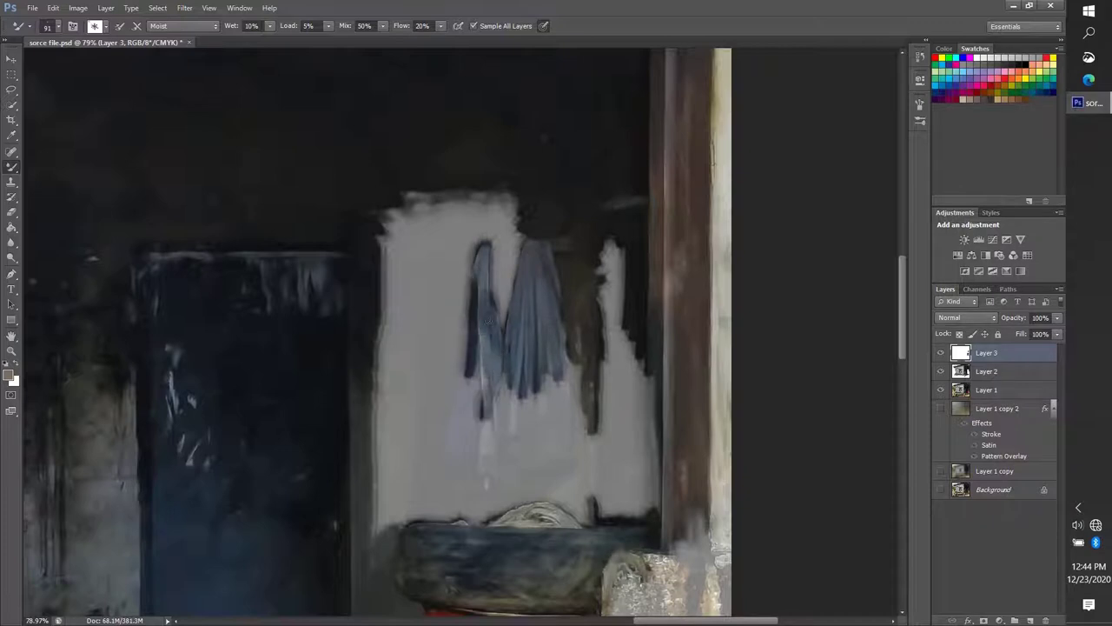
drag(473, 365, 453, 427)
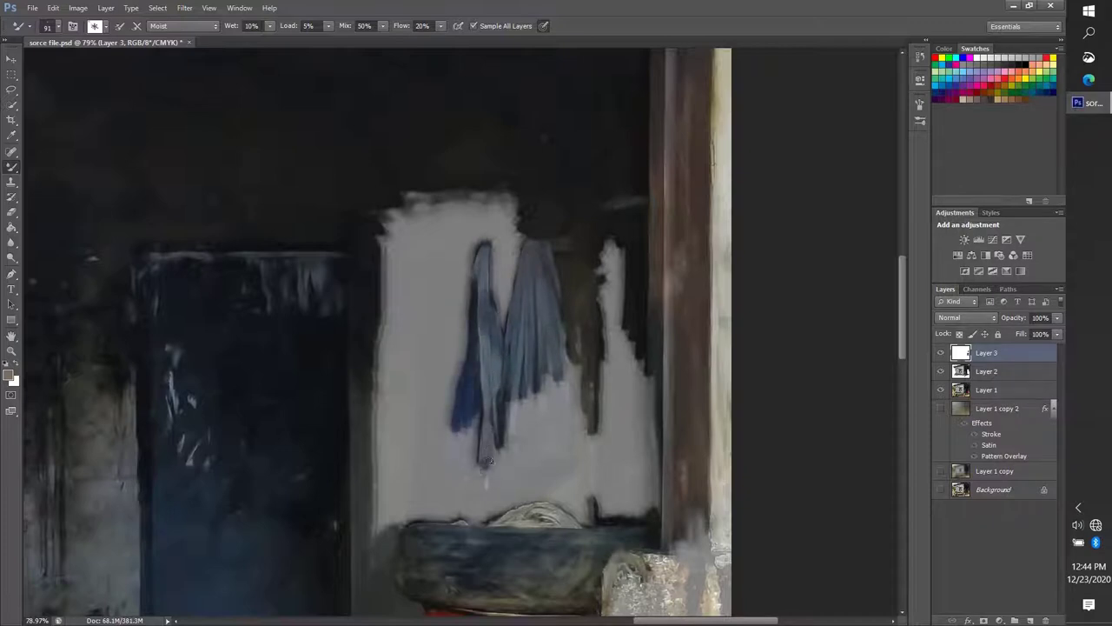
drag(580, 342, 575, 428)
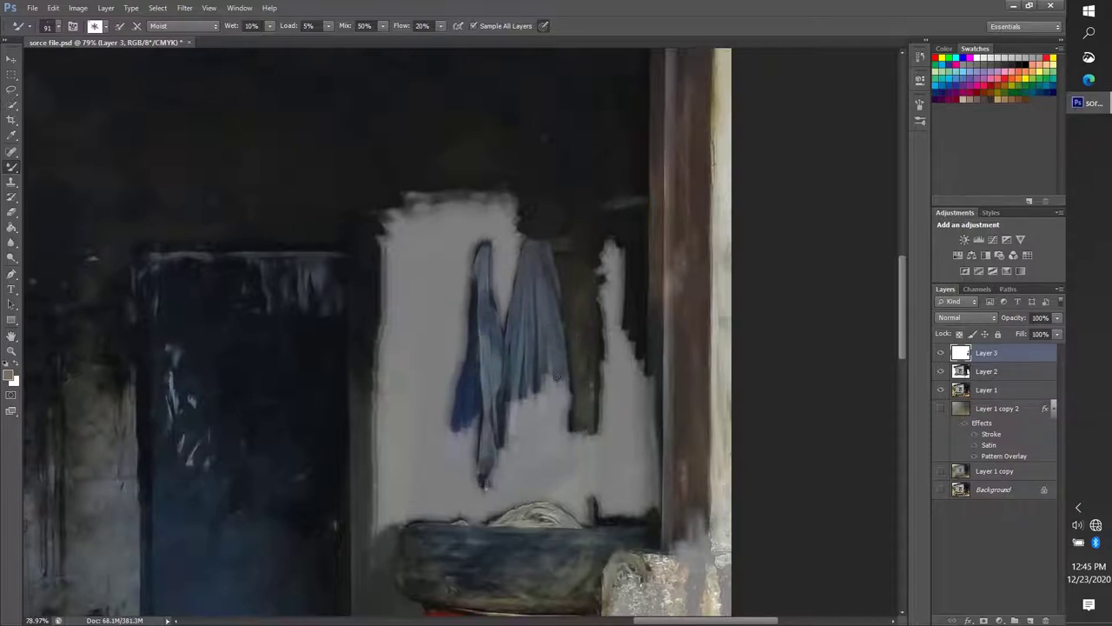
mouse_move(557, 376)
mouse_down()
mouse_move(552, 436)
mouse_move(523, 433)
mouse_up()
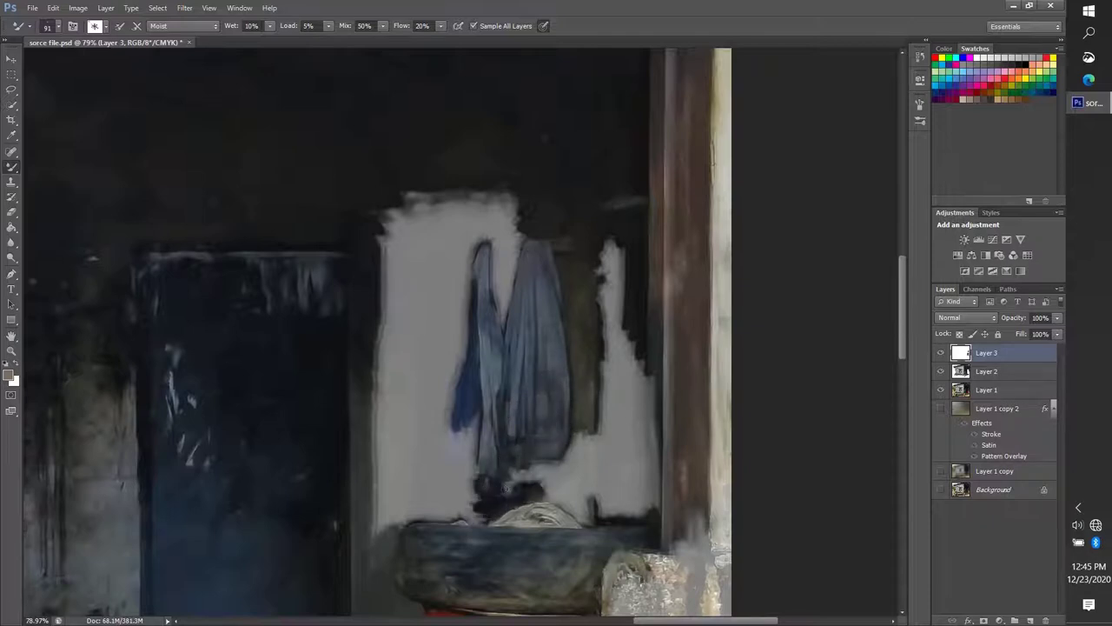
drag(461, 514, 377, 525)
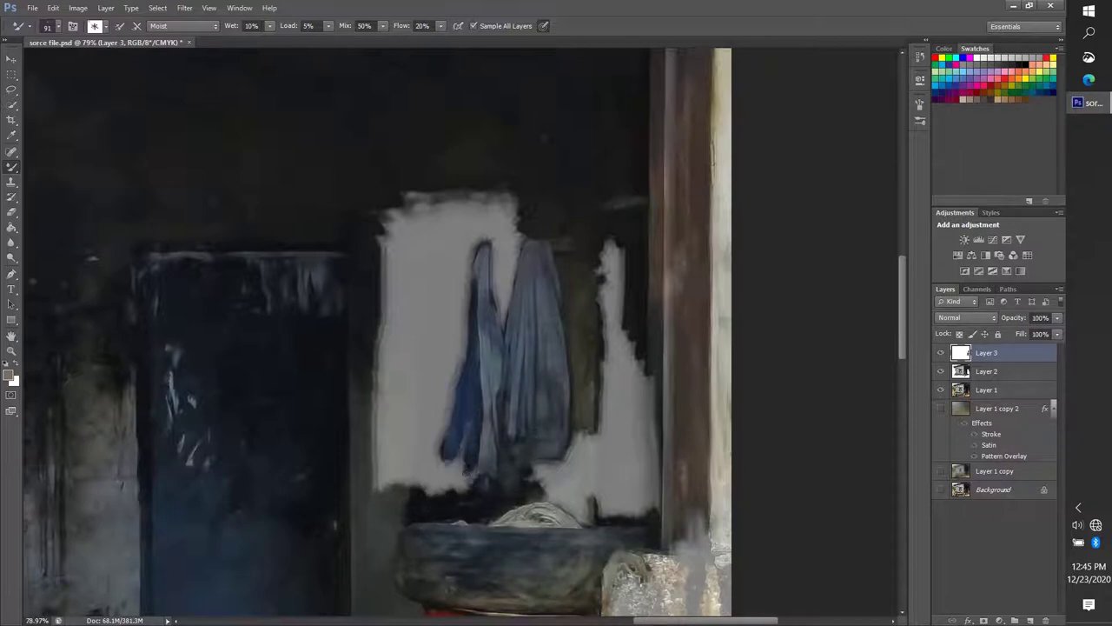
drag(467, 277, 451, 351)
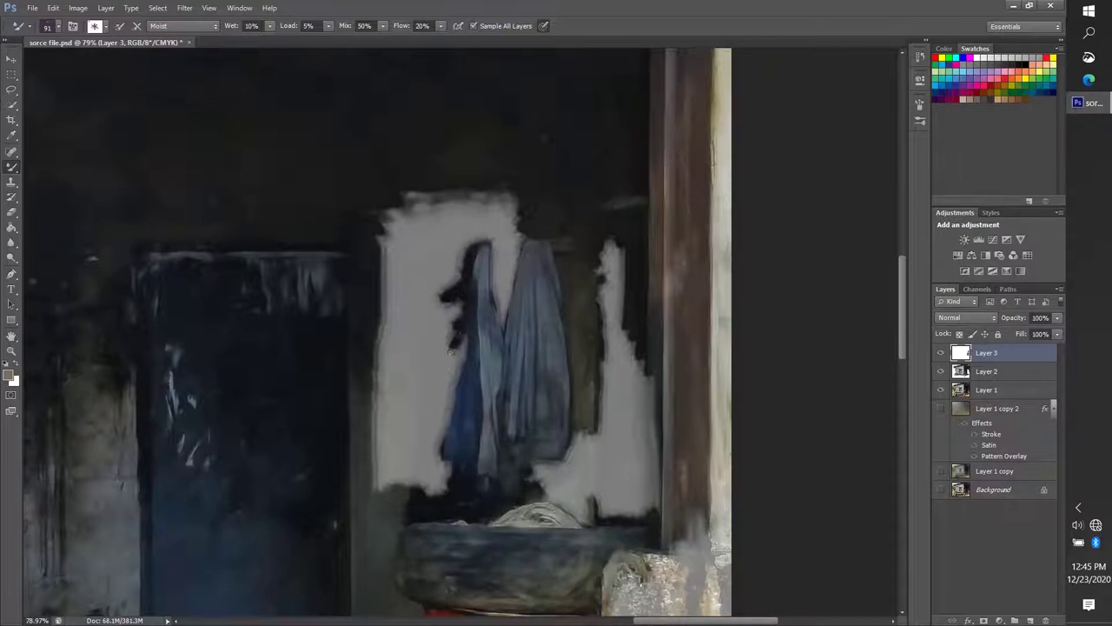
drag(448, 402, 429, 469)
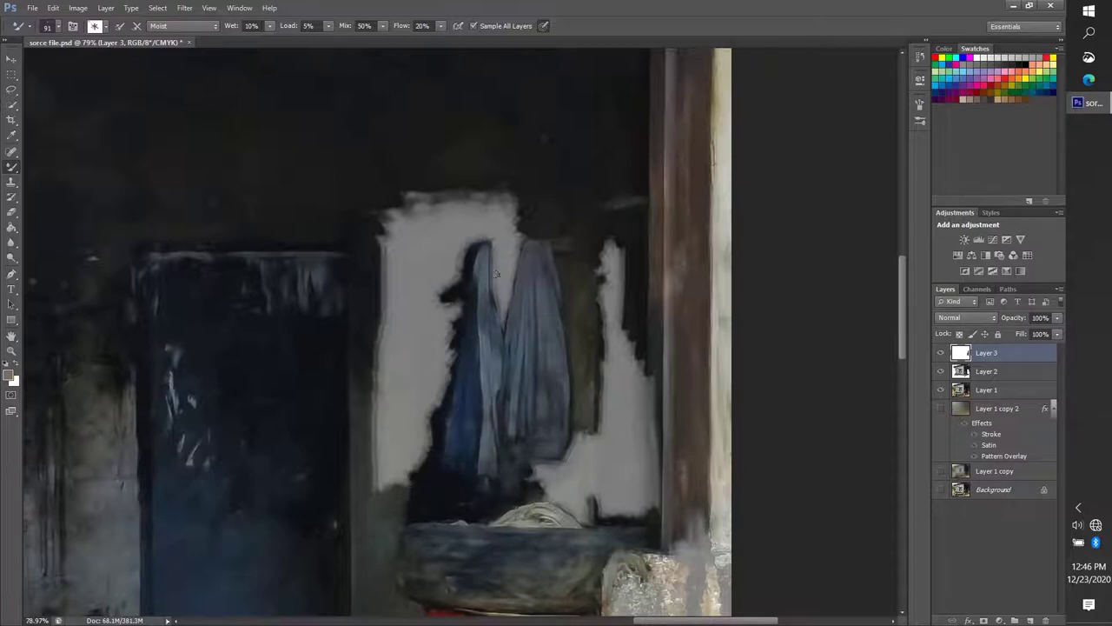
mouse_move(496, 308)
mouse_down()
mouse_move(520, 227)
mouse_move(474, 200)
mouse_up()
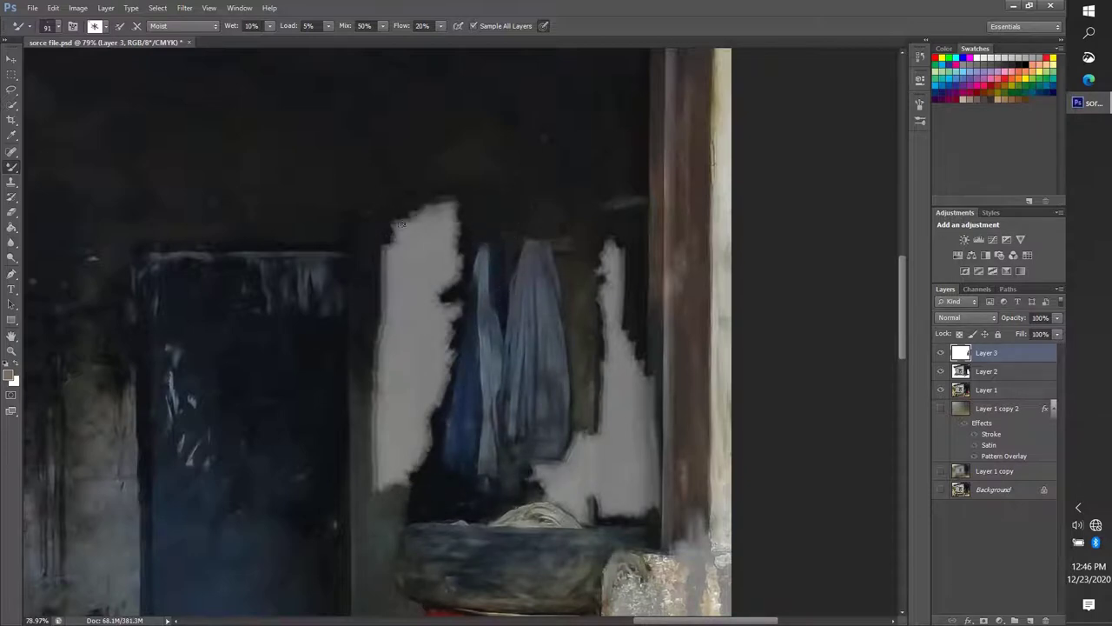
Merge down, create new Layer 4, and darken the remaining top-left pale wall and small figure.
key(ctrl+e)
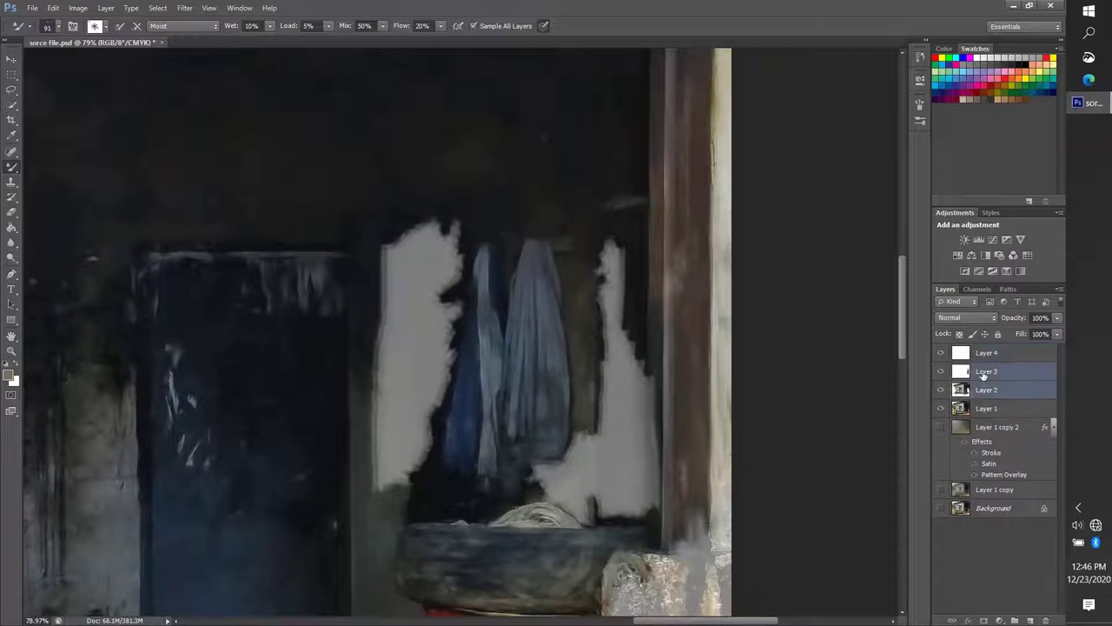
key(ctrl+shift+alt+n)
mouse_move(428, 276)
mouse_down()
mouse_move(450, 248)
mouse_move(421, 243)
mouse_up()
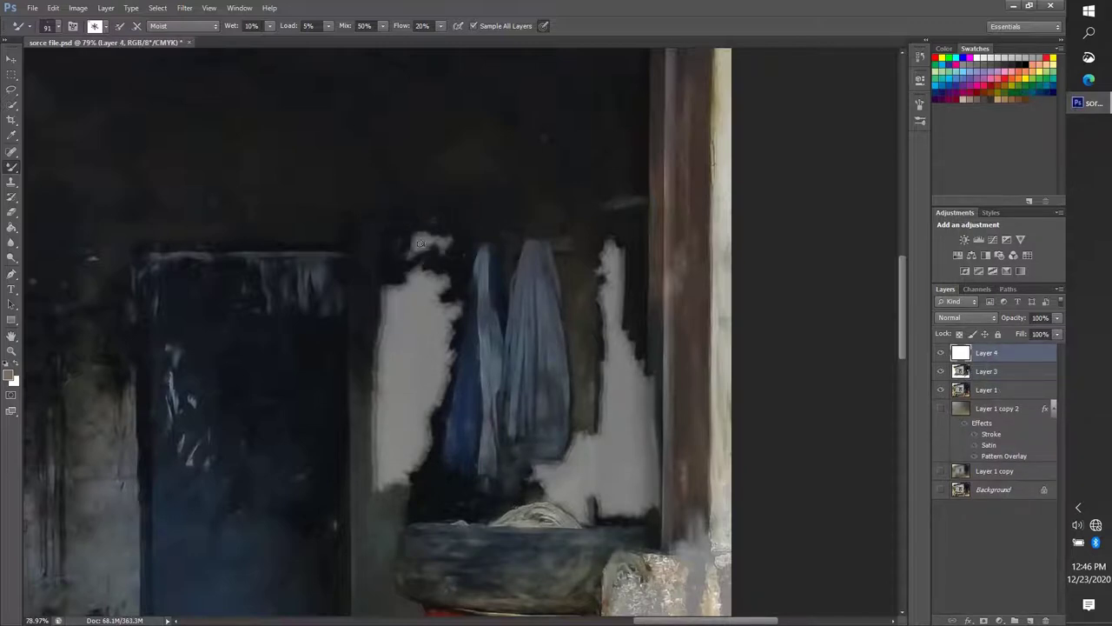
mouse_move(443, 287)
mouse_down()
mouse_move(448, 374)
mouse_move(386, 287)
mouse_move(426, 356)
mouse_move(415, 461)
mouse_up()
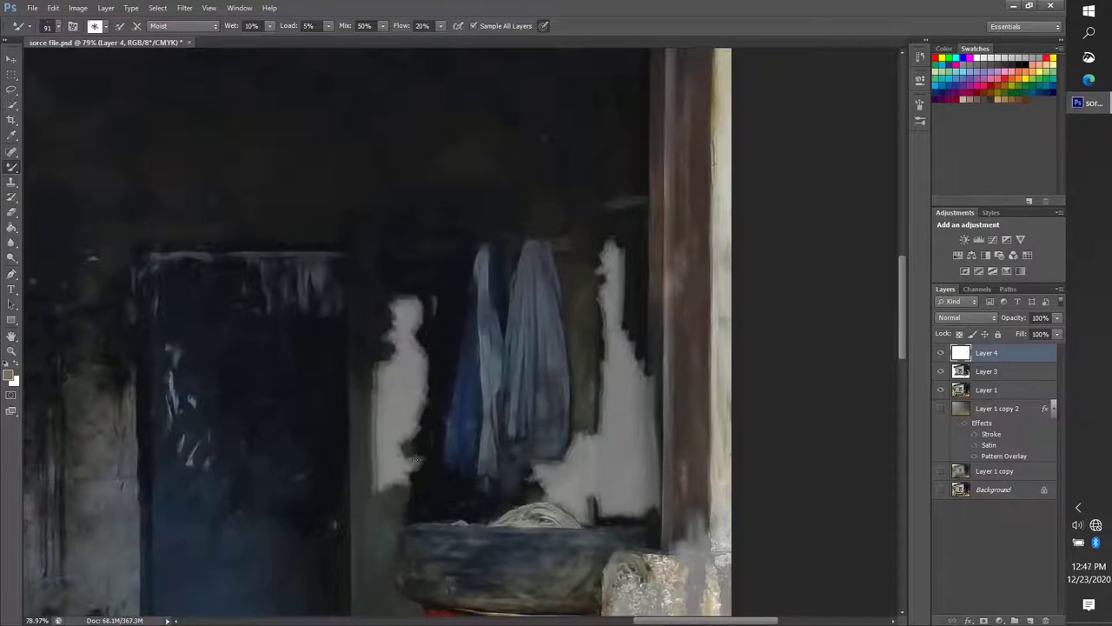
drag(424, 388, 393, 450)
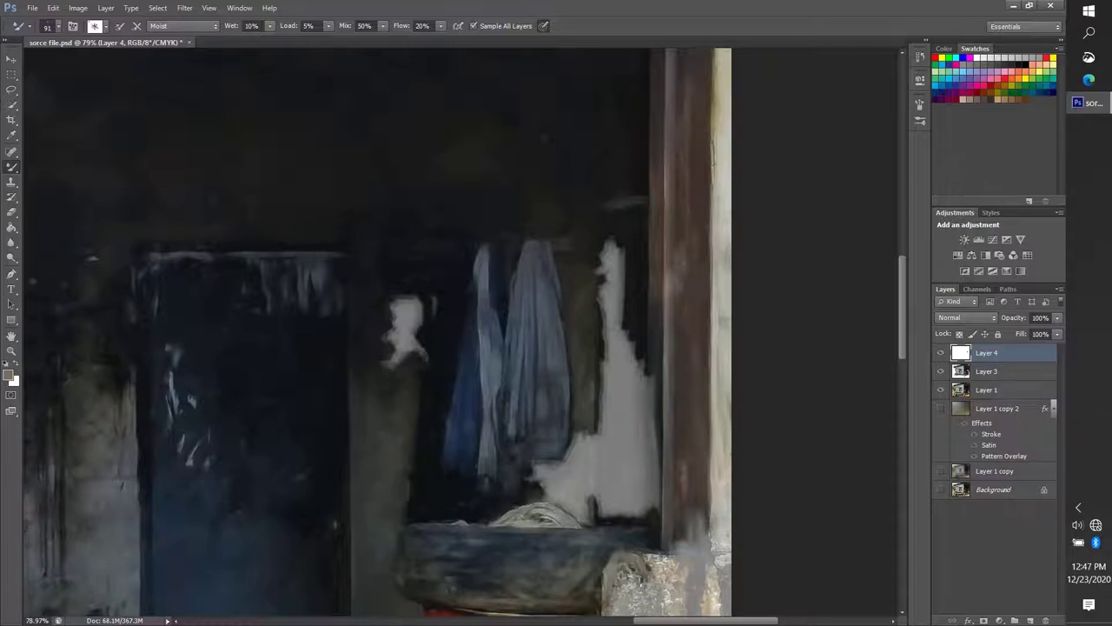
drag(424, 358, 415, 313)
mouse_move(495, 391)
mouse_down()
mouse_move(415, 408)
mouse_move(427, 384)
mouse_up()
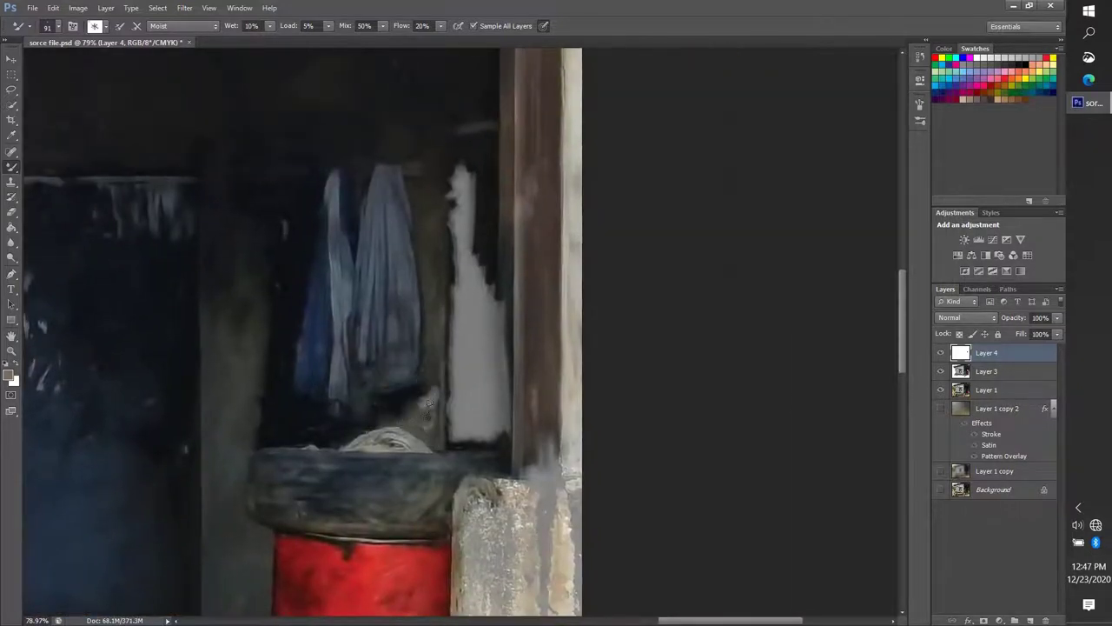
mouse_move(469, 236)
mouse_down()
mouse_move(497, 318)
mouse_move(502, 430)
mouse_move(487, 295)
mouse_move(478, 394)
mouse_move(463, 360)
mouse_move(477, 310)
mouse_up()
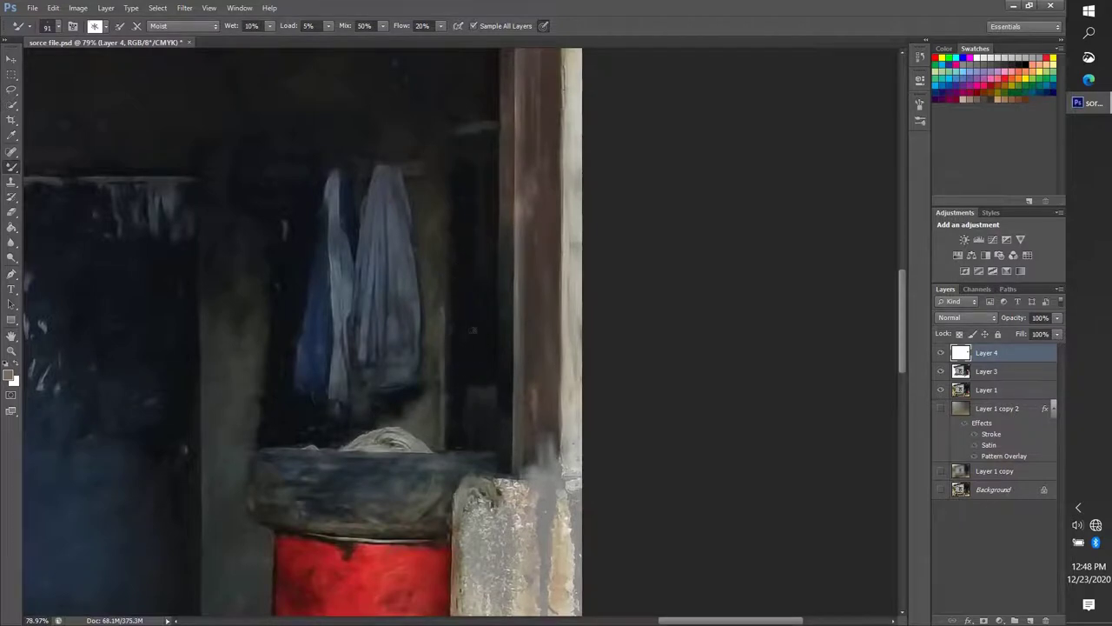
Darken the concrete pillar's left edge.
scroll(472, 330, down, 2)
scroll(472, 330, right, 1)
drag(508, 348, 509, 439)
drag(495, 399, 469, 365)
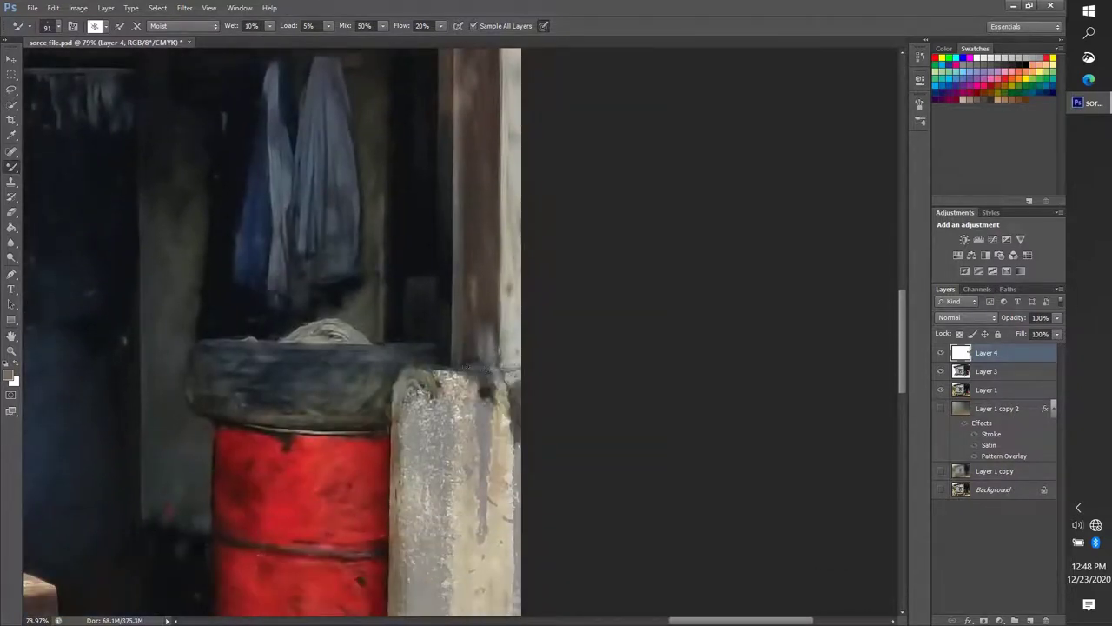
drag(412, 392, 452, 369)
scroll(411, 392, down, 3)
With a larger brush, streak dark brown-grey stains down the concrete pillar.
key(bracketright)
mouse_move(452, 252)
mouse_down()
mouse_move(447, 382)
mouse_move(405, 280)
mouse_up()
drag(407, 331, 426, 430)
drag(408, 357, 452, 478)
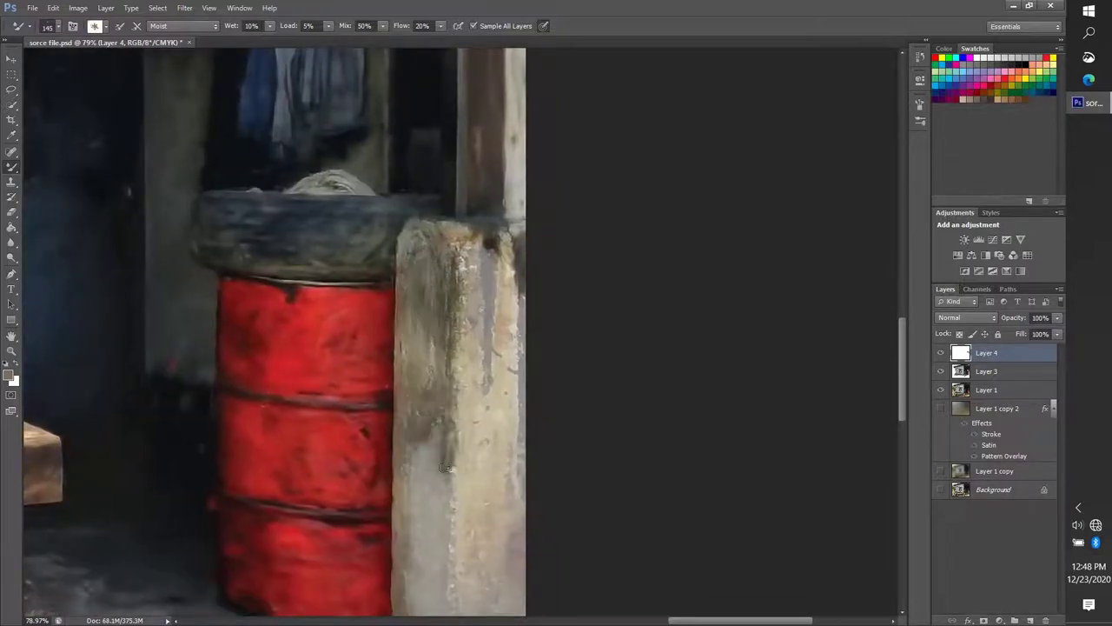
mouse_move(487, 243)
mouse_down()
mouse_move(486, 404)
mouse_move(508, 352)
mouse_up()
mouse_move(513, 234)
mouse_down()
mouse_move(465, 248)
mouse_move(469, 443)
mouse_up()
drag(521, 296, 487, 426)
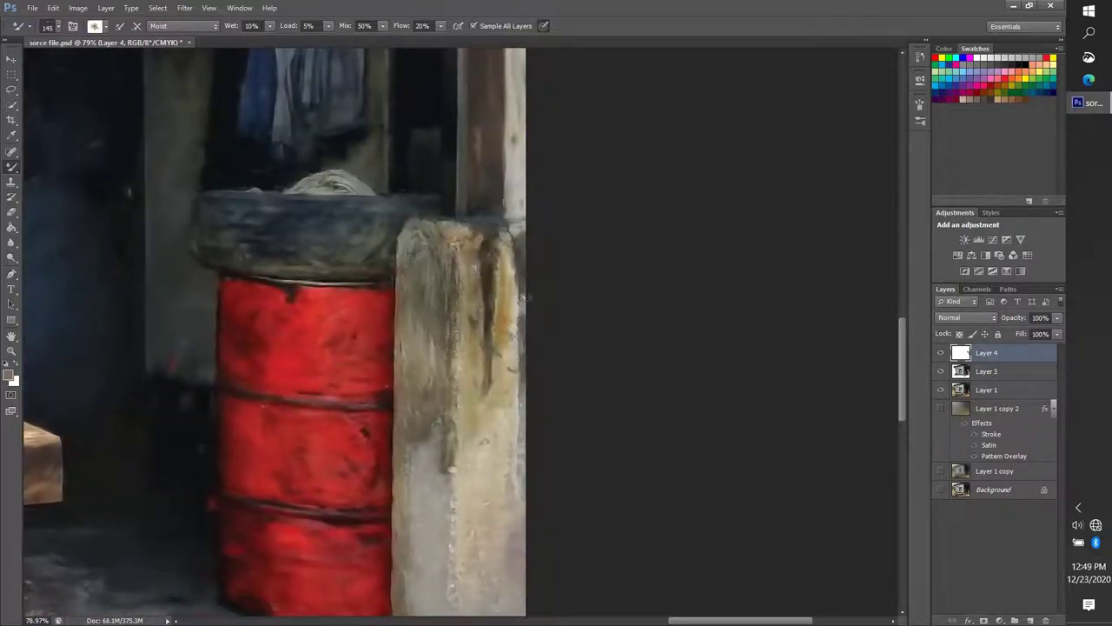
scroll(521, 347, down, 3)
drag(448, 348, 417, 452)
mouse_move(460, 382)
mouse_down()
mouse_move(429, 300)
mouse_move(417, 460)
mouse_move(438, 504)
mouse_move(498, 504)
mouse_move(513, 382)
mouse_move(469, 478)
mouse_move(487, 508)
mouse_move(451, 409)
mouse_up()
mouse_move(491, 374)
mouse_down()
mouse_move(469, 300)
mouse_move(512, 269)
mouse_up()
Paint dark strokes down the pole's left edge and shadow, and brown under the bar.
scroll(522, 330, down, 3)
scroll(559, 307, down, 2)
scroll(230, 382, up, 3)
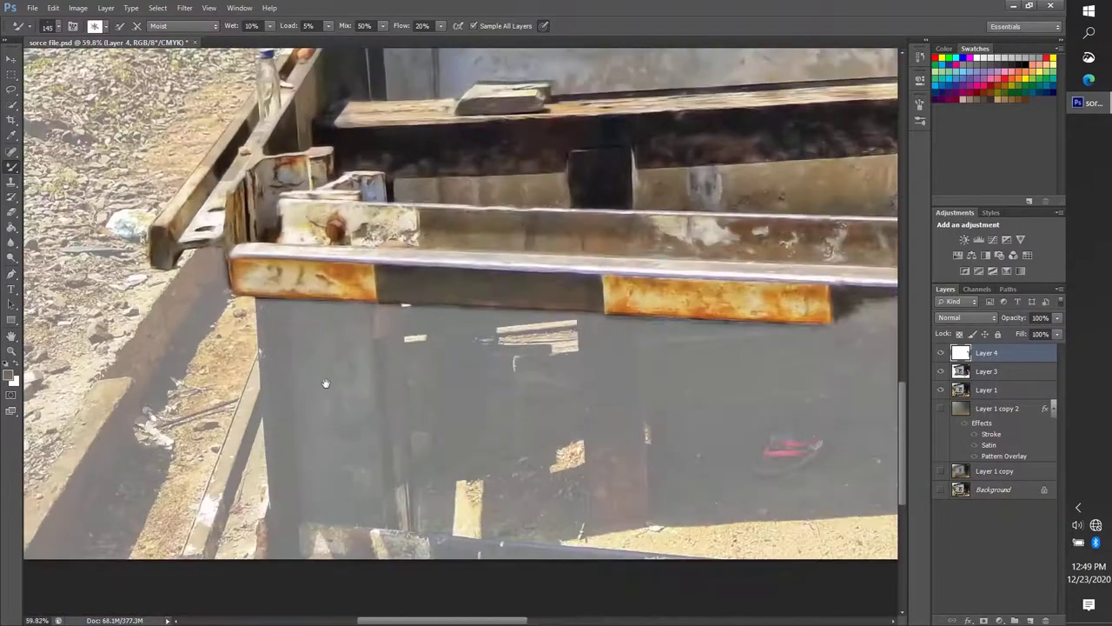
scroll(230, 382, up, 3)
drag(330, 222, 334, 391)
drag(343, 244, 352, 452)
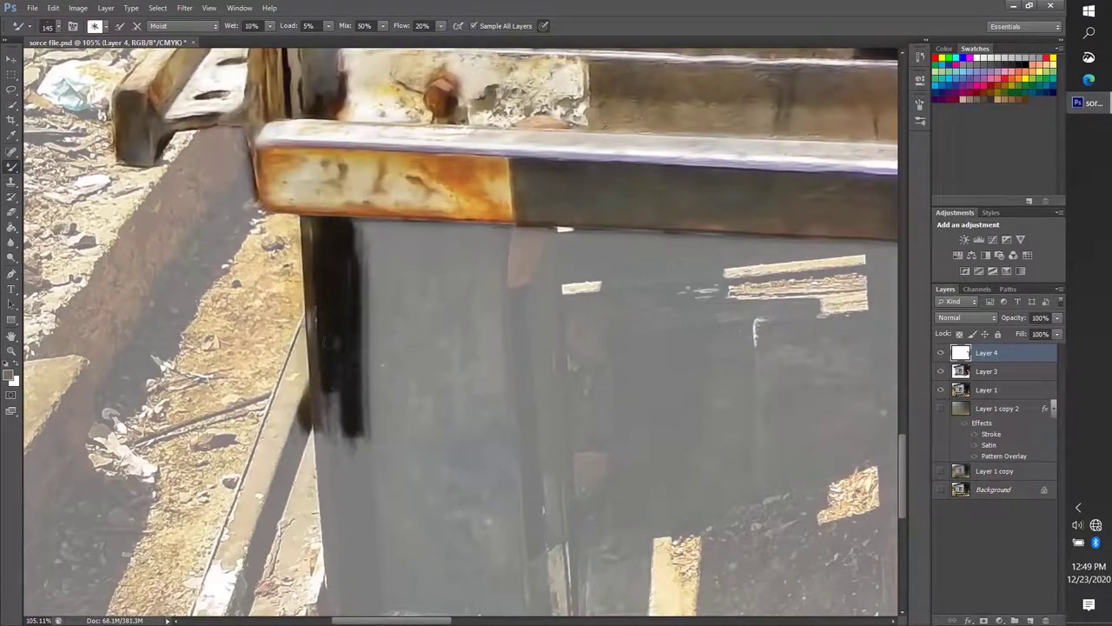
drag(300, 339, 278, 478)
drag(312, 408, 265, 513)
mouse_move(543, 230)
mouse_down()
mouse_move(512, 300)
mouse_move(365, 287)
mouse_move(470, 278)
mouse_move(491, 260)
mouse_move(521, 369)
mouse_move(547, 382)
mouse_up()
Darken under the right orange bar and its end, then merge Layer 3 into Layer 4 and save.
scroll(547, 365, down, 3)
scroll(383, 347, up, 2)
mouse_move(309, 334)
mouse_down()
mouse_move(369, 254)
mouse_move(365, 344)
mouse_up()
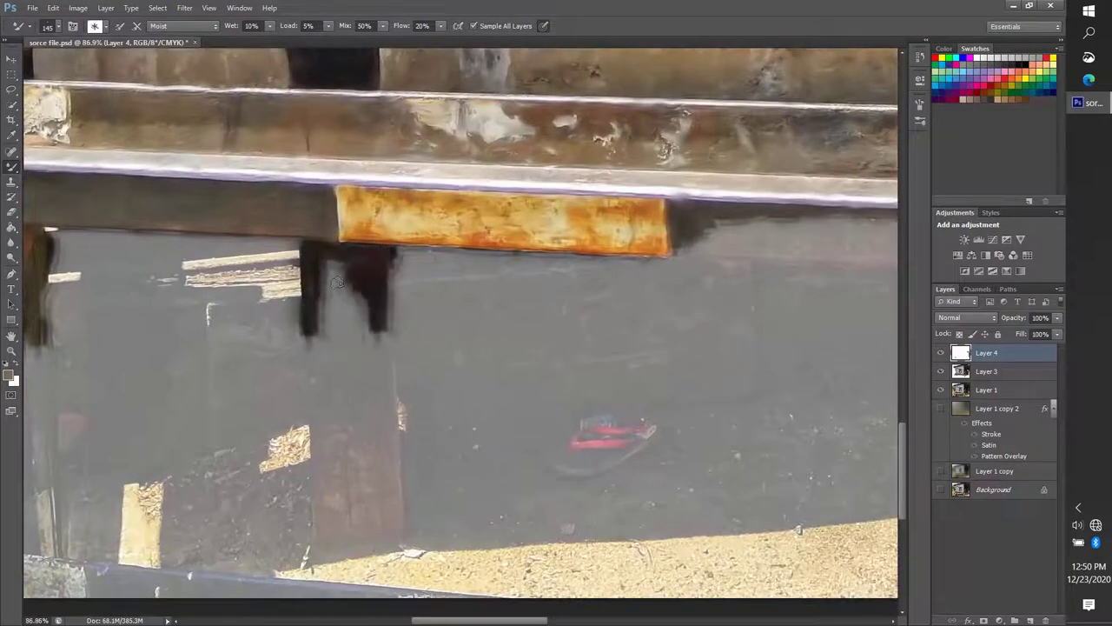
drag(365, 260, 325, 321)
scroll(405, 311, down, 3)
scroll(705, 291, up, 3)
drag(705, 291, 695, 364)
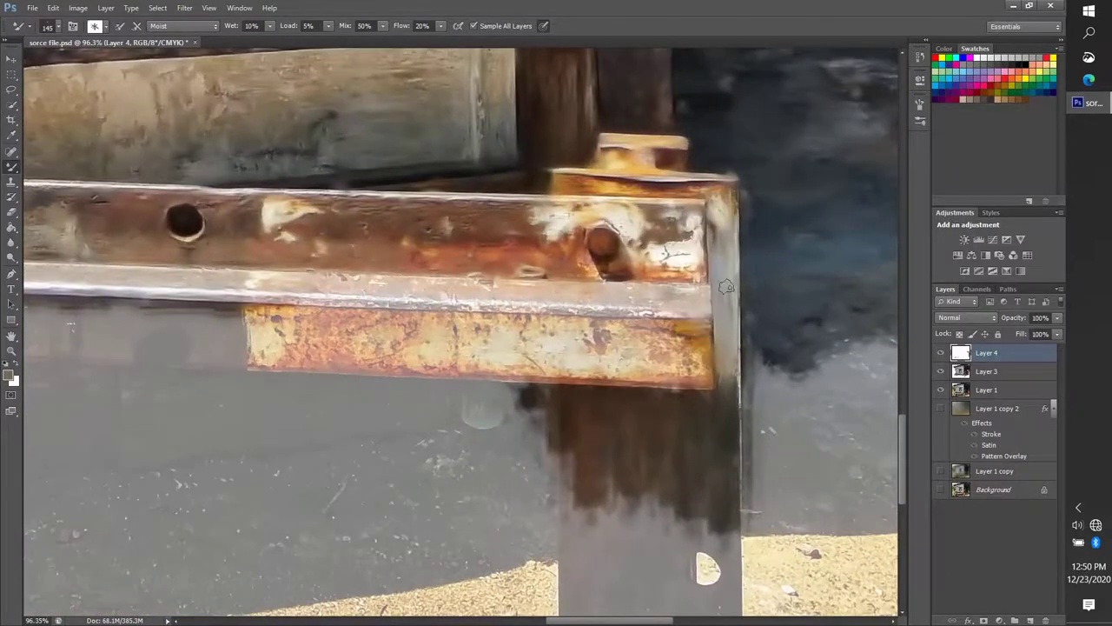
scroll(695, 365, down, 3)
key(ctrl+e)
key(ctrl+s)
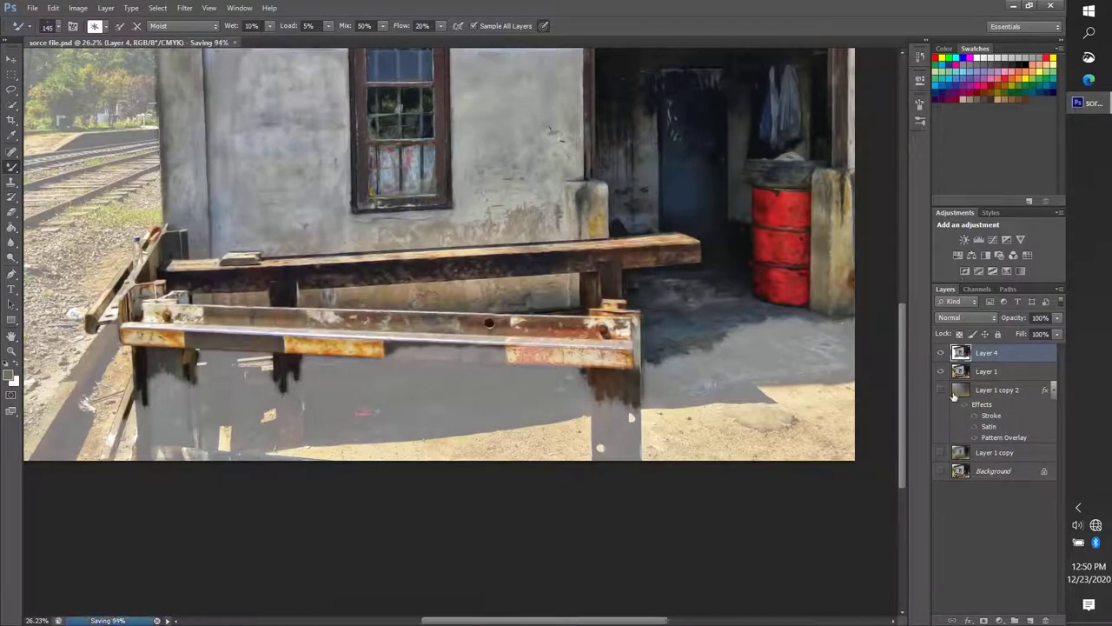
Show Layer 1 copy 2 and enlarge the canvas to a size of 700.
click(941, 390)
scroll(460, 330, down, 1)
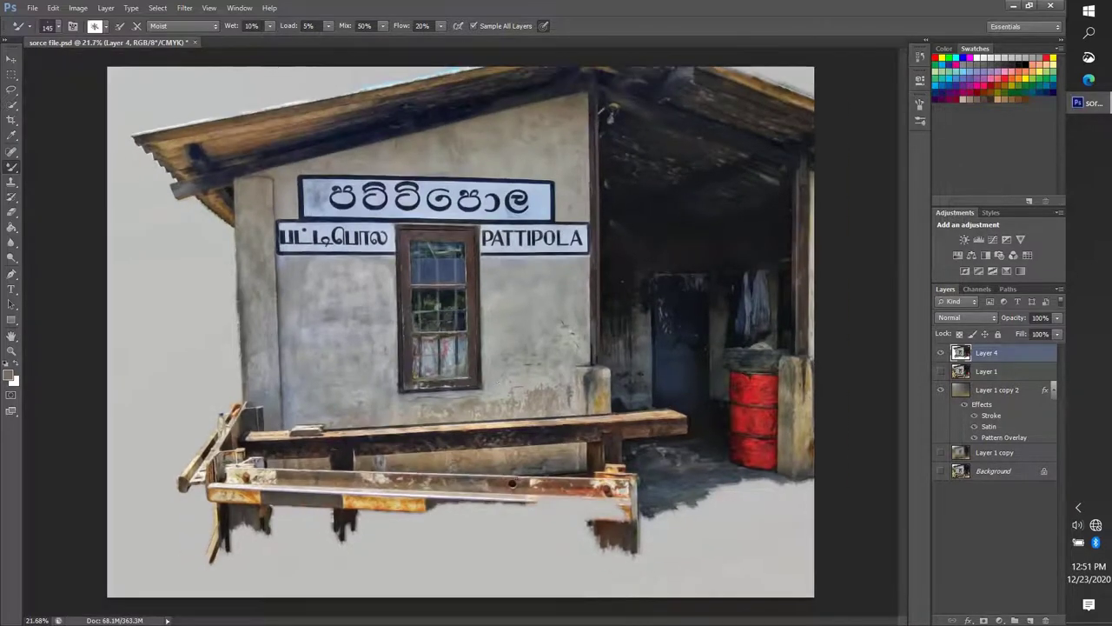
scroll(497, 381, up, 2)
scroll(495, 374, down, 1)
scroll(492, 368, down, 1)
scroll(492, 368, down, 1)
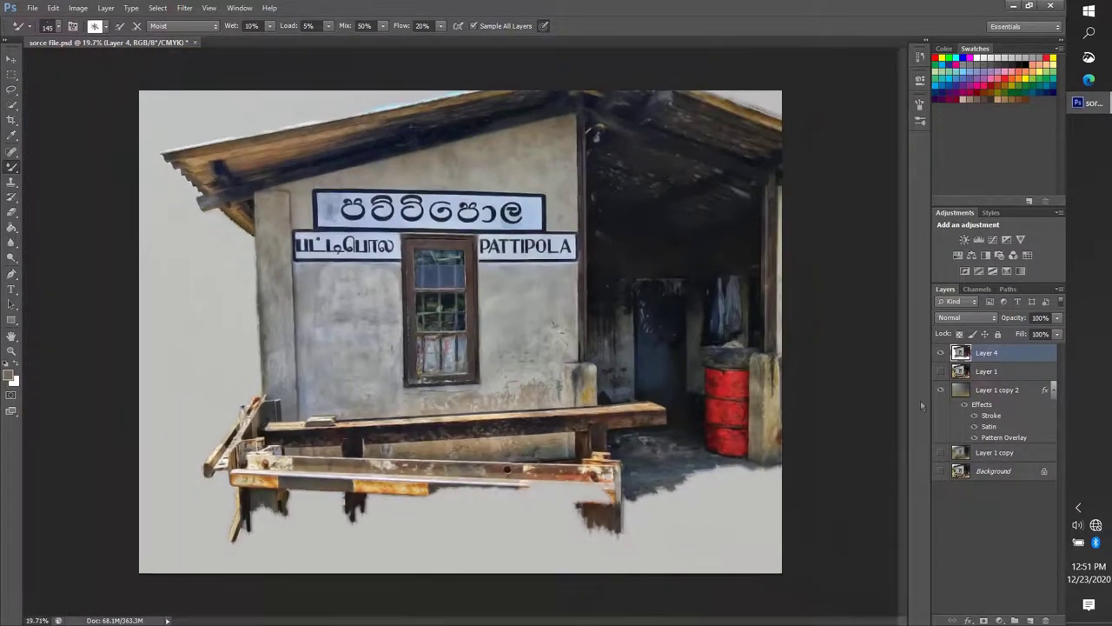
click(77, 8)
click(100, 121)
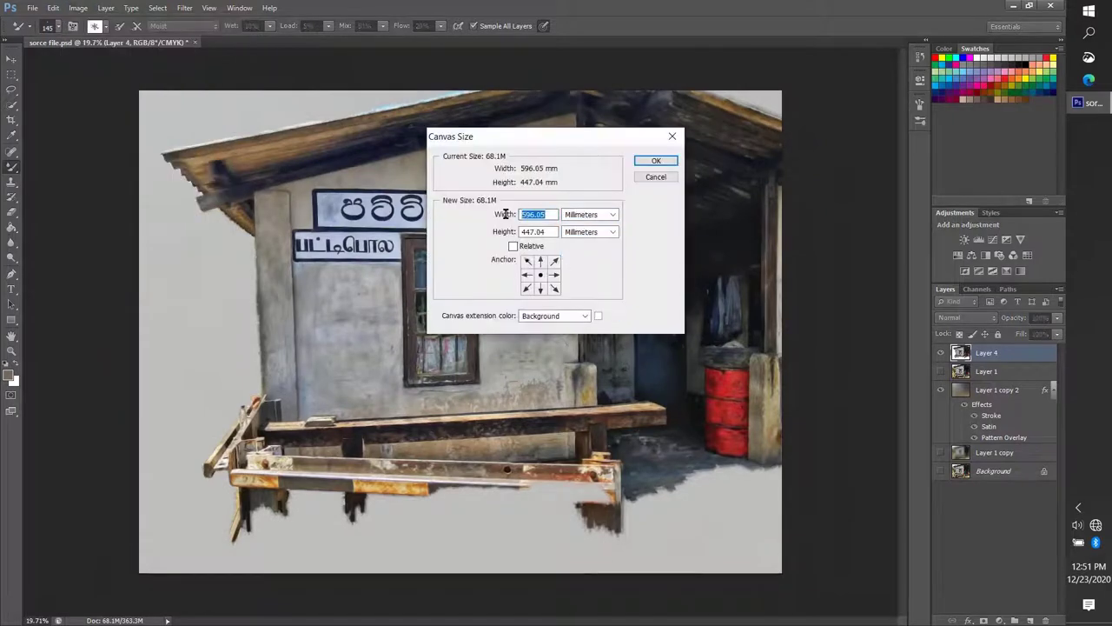
text(700)
key(BackSpace)
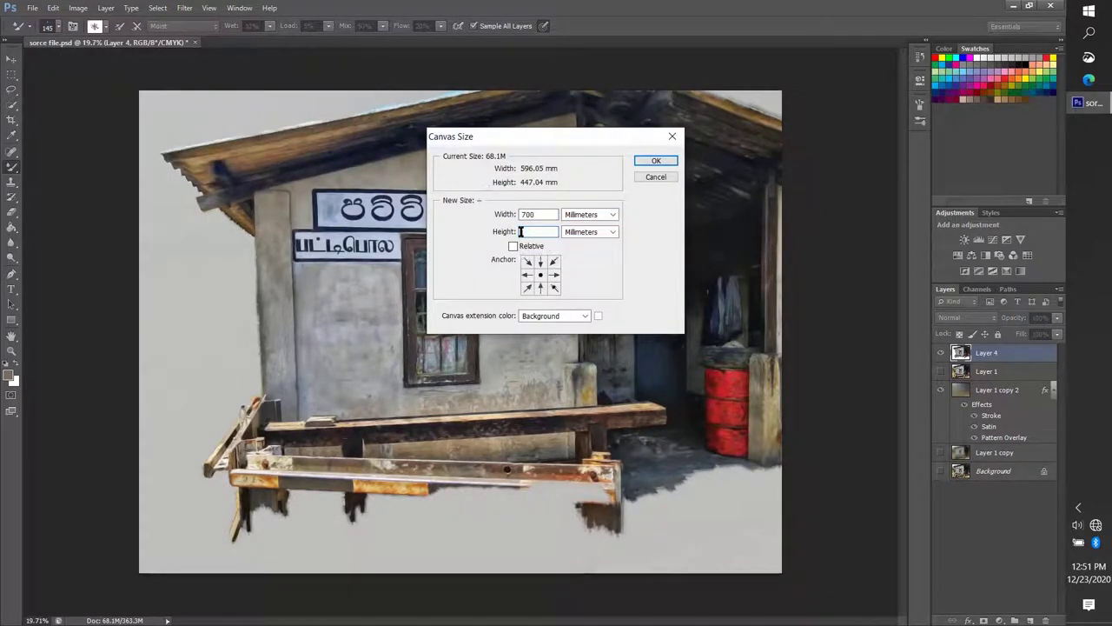
key(Return)
key(ctrl+0)
Change the canvas width to 100 cm.
click(77, 8)
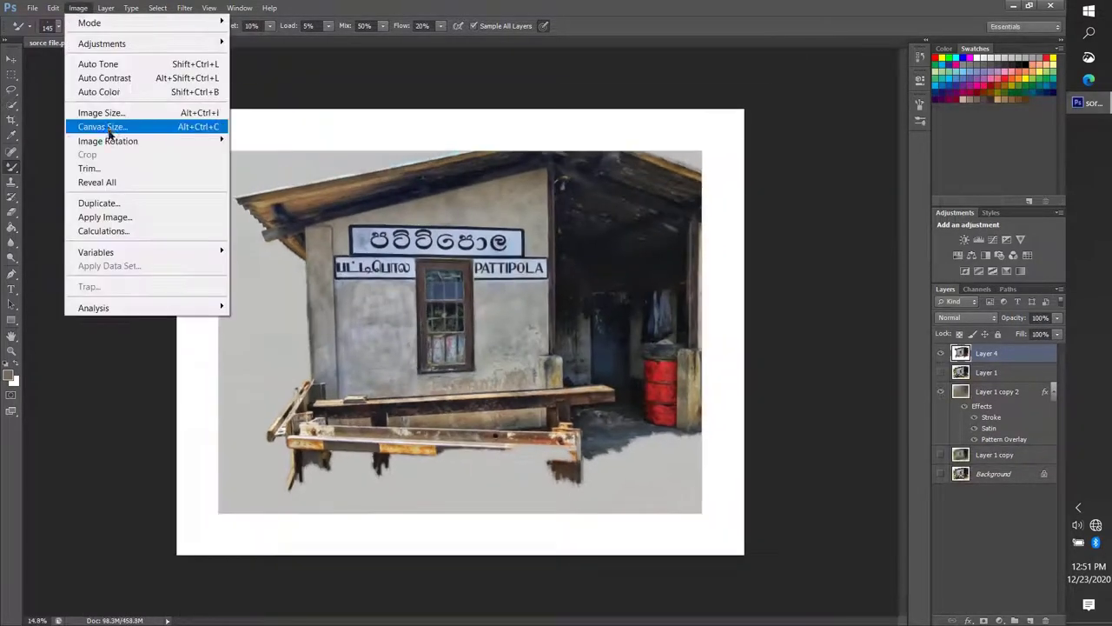
click(99, 124)
double_click(539, 214)
text(100)
key(Return)
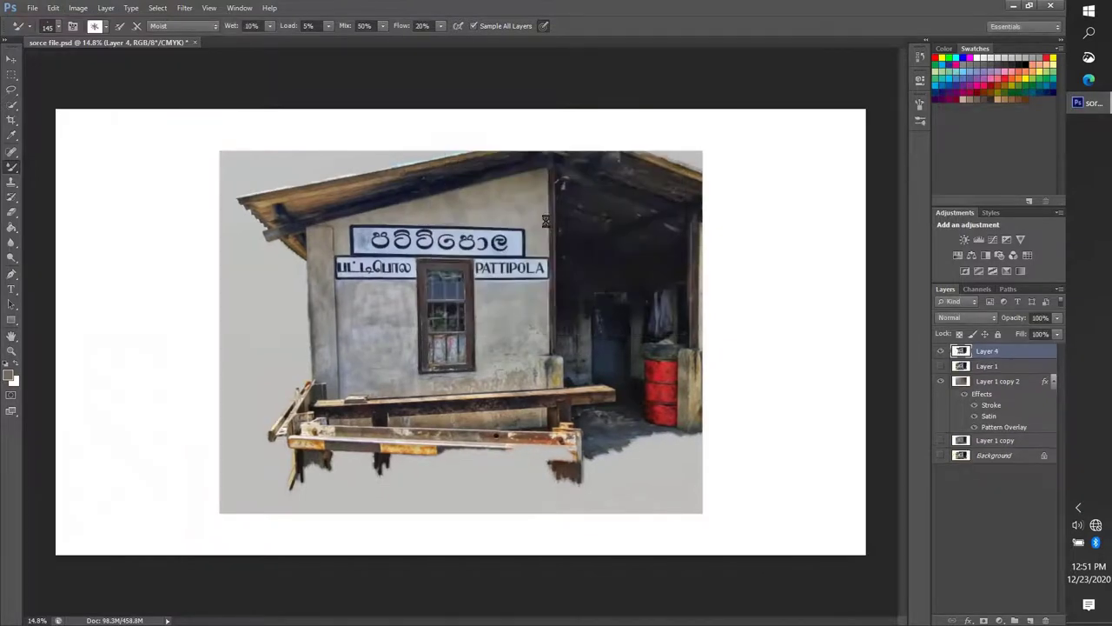
Resize the canvas to 90 and accept clipping, leaving only grey Layer 1 copy 2 visible.
key(alt+ctrl+c)
text(90)
key(Return)
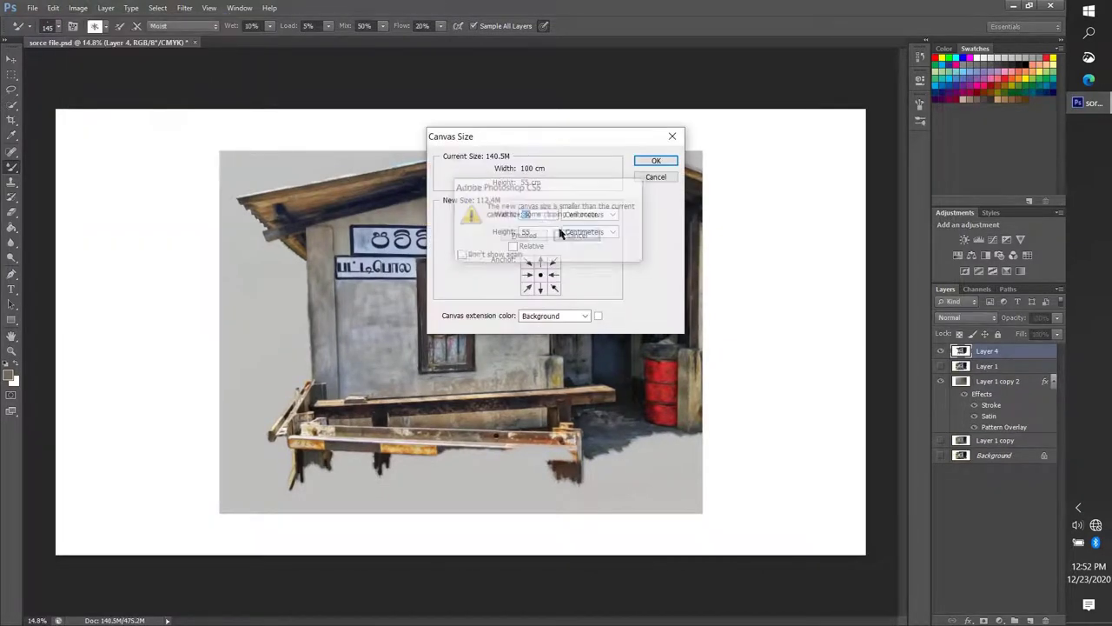
key(Return)
key(ctrl+0)
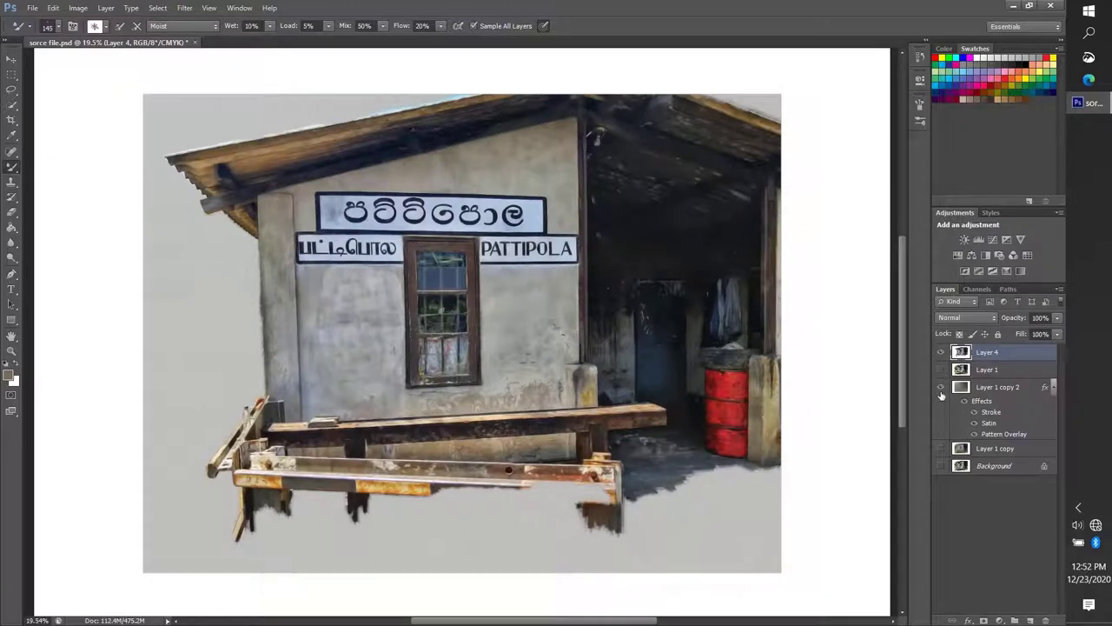
alt+click(940, 387)
click(984, 391)
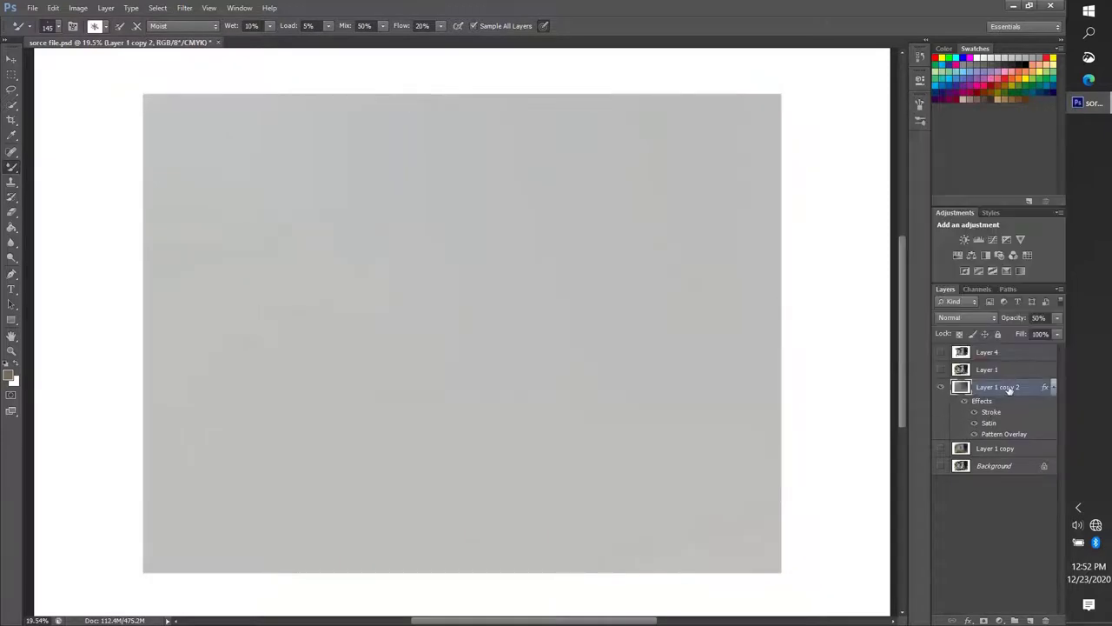
Show the photo and fill Layer 5 with dark brown using the Paint Bucket.
right_click(991, 417)
alt+click(940, 447)
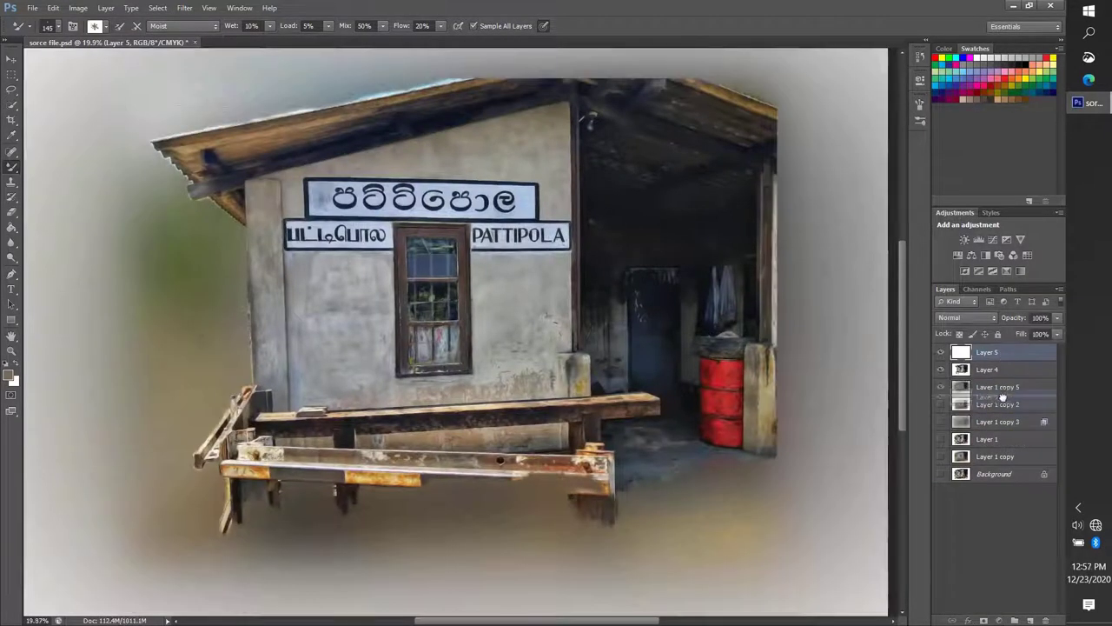
key(g)
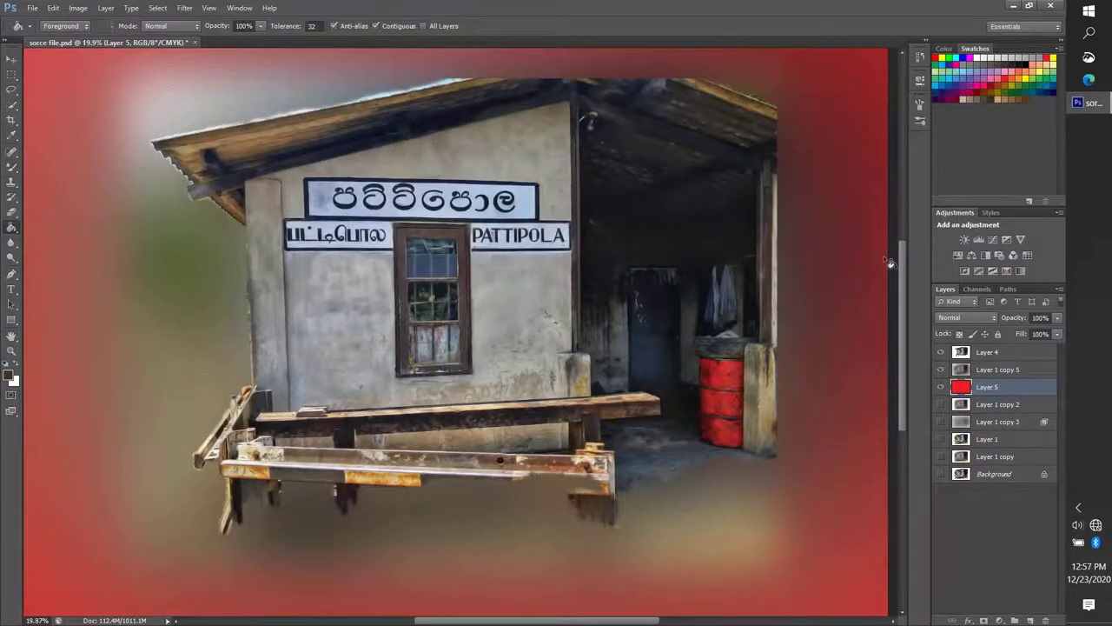
scroll(889, 263, down, 1)
click(686, 368)
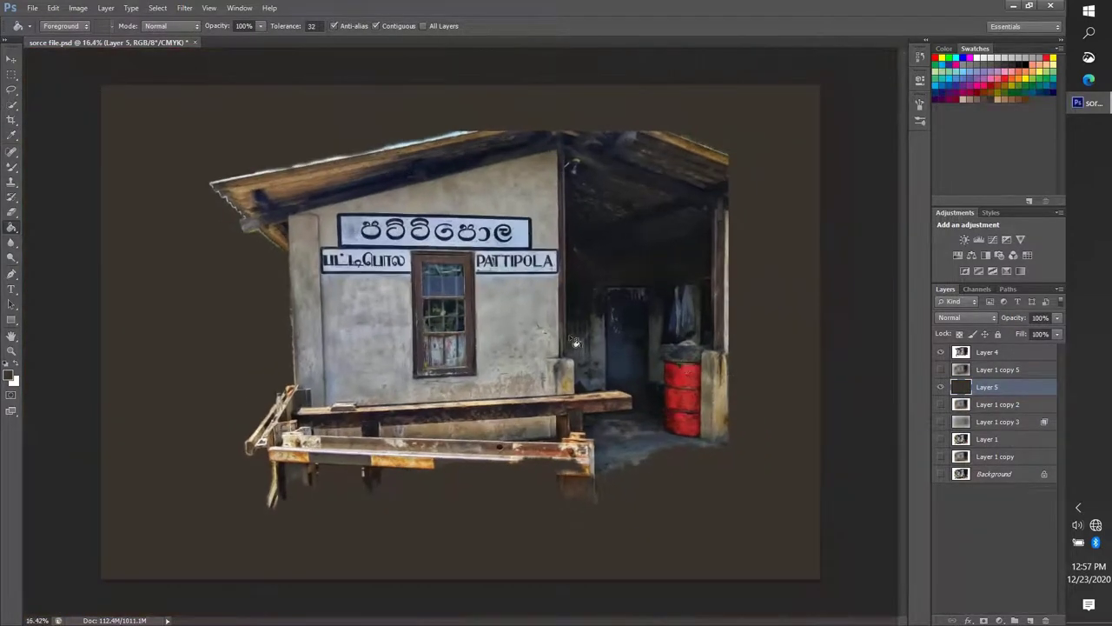
Move Layer 1 copy 5 below Layer 5 and add an empty Layer 6 on top.
scroll(576, 343, up, 1)
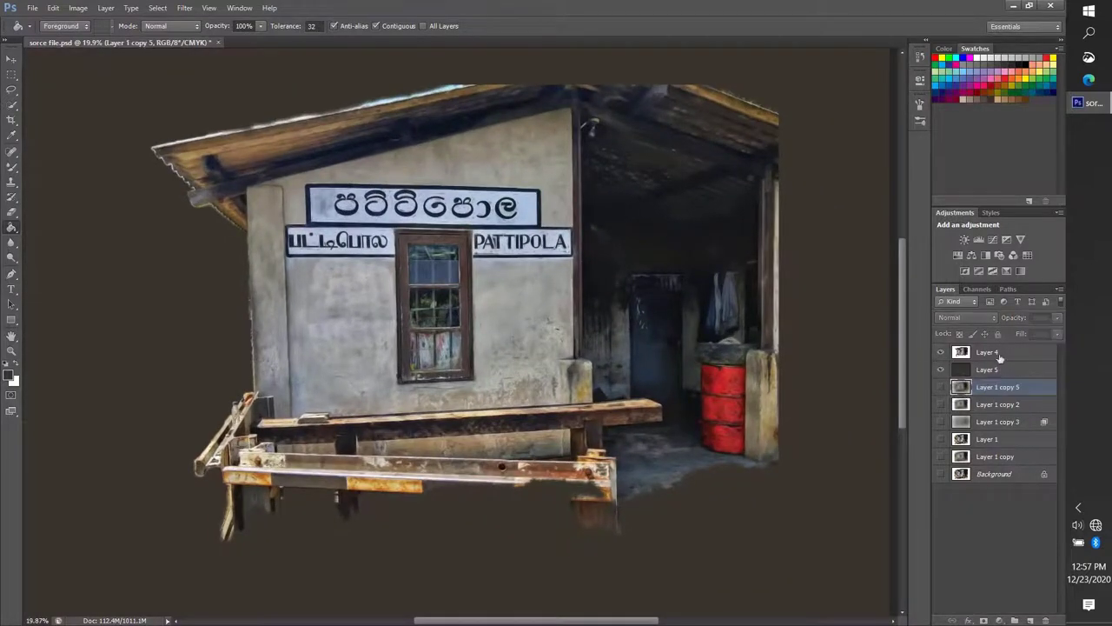
drag(997, 371, 997, 396)
key(ctrl+shift+alt+n)
scroll(518, 50, down, 1)
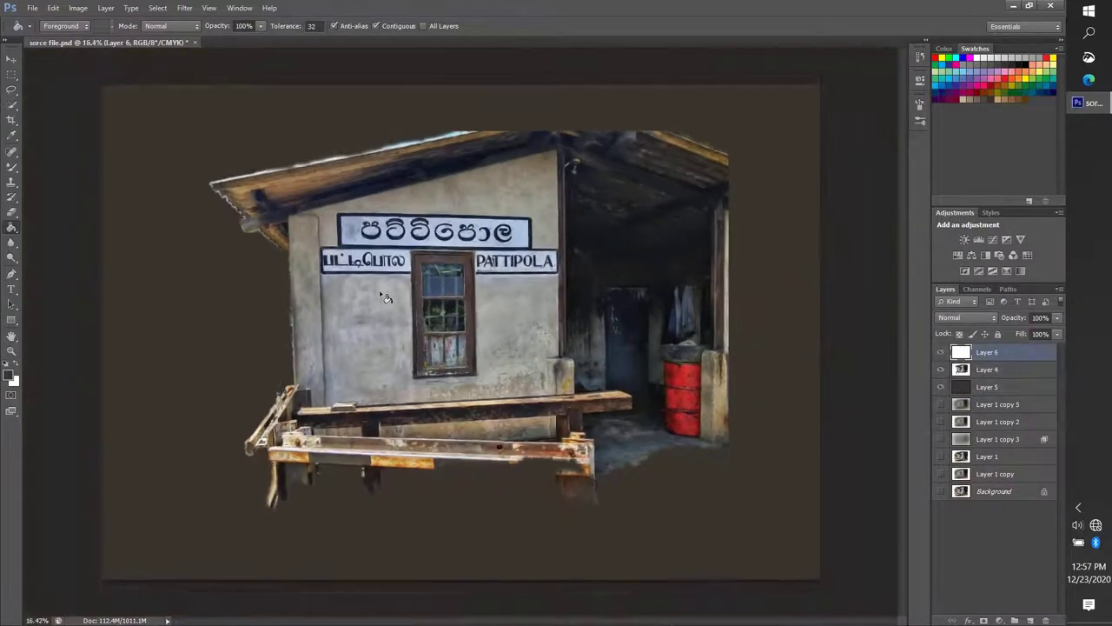
key(ctrl+0)
Switch to the Mixer Brush and work brown over the bench's lower edges.
key(b)
scroll(502, 458, up, 3)
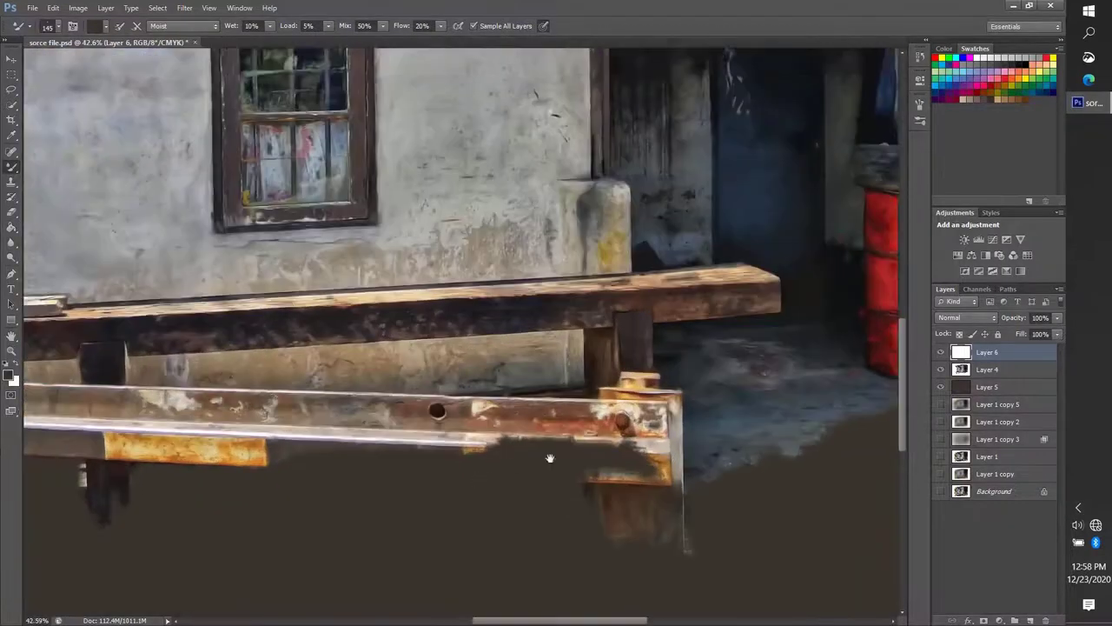
scroll(551, 455, up, 3)
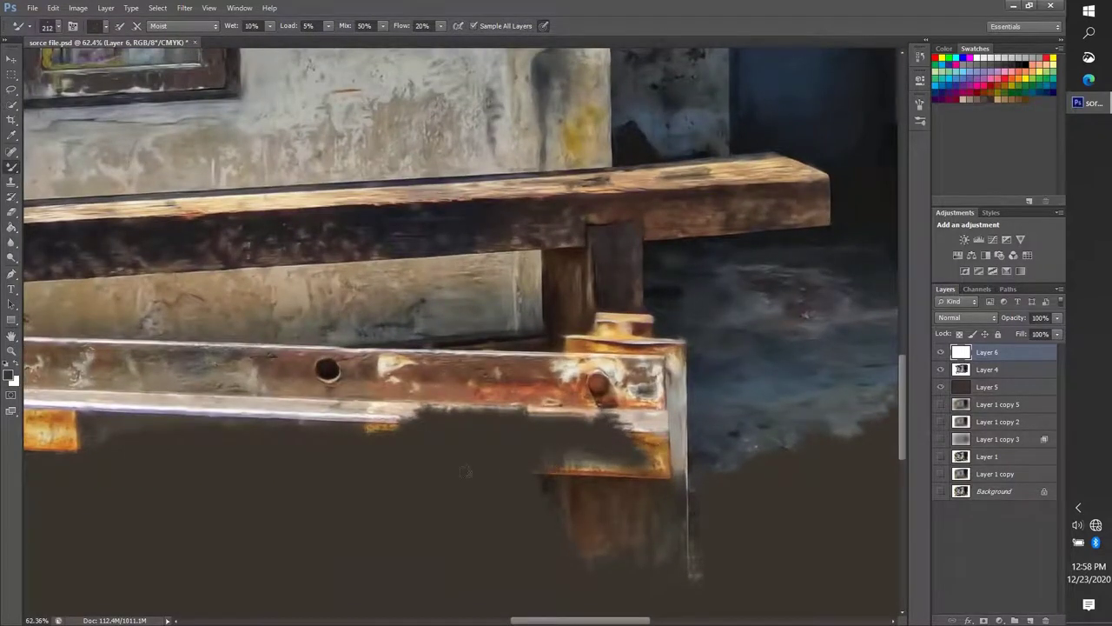
scroll(270, 452, left, 5)
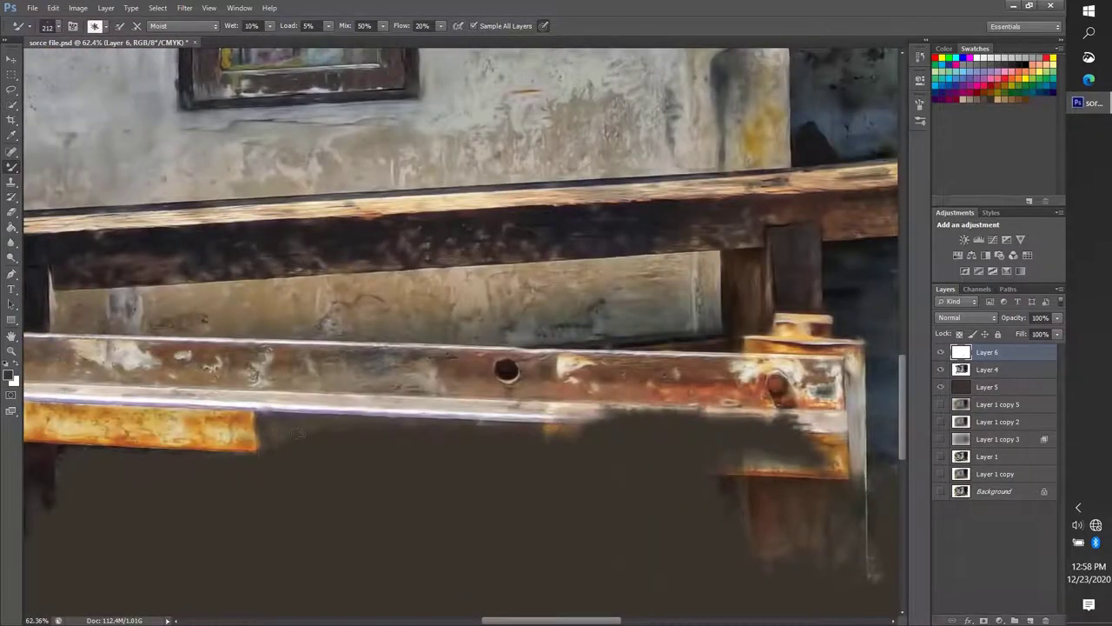
scroll(535, 418, down, 2)
scroll(539, 419, up, 2)
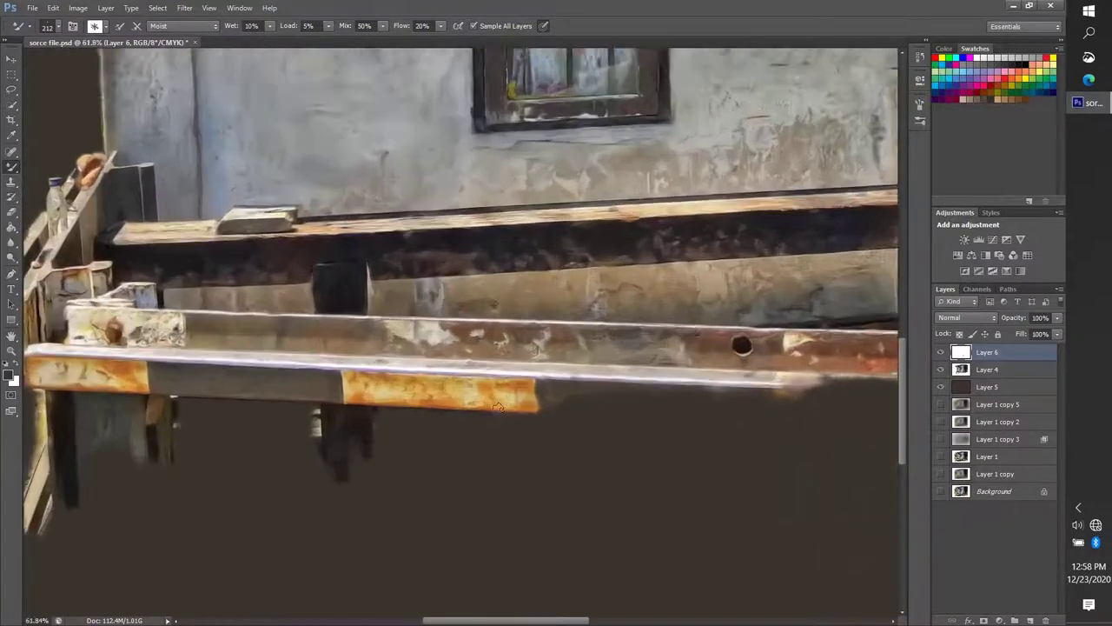
scroll(548, 420, up, 2)
scroll(271, 428, down, 4)
scroll(334, 387, down, 1)
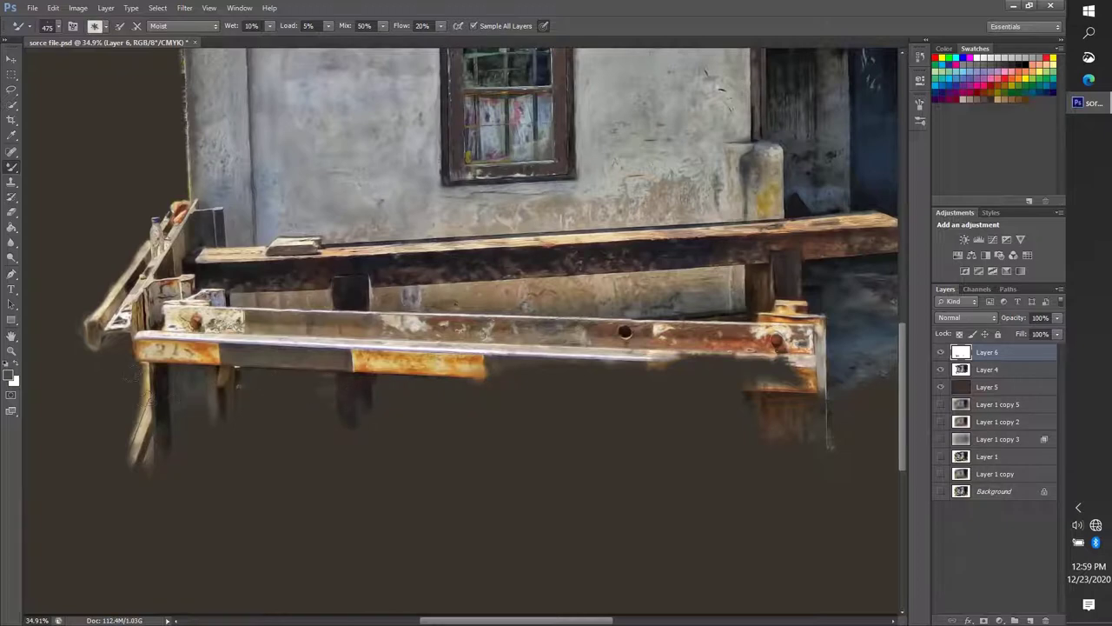
scroll(447, 411, down, 3)
scroll(375, 382, up, 3)
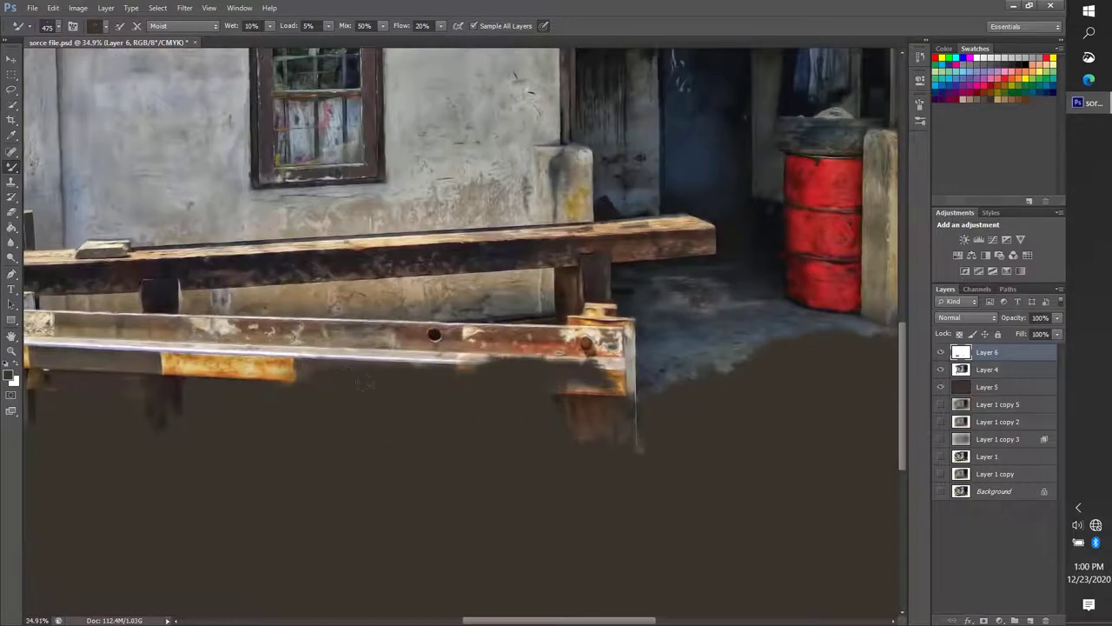
Set the mixer brush to the 'Dry, Light Load' preset.
click(183, 26)
click(183, 74)
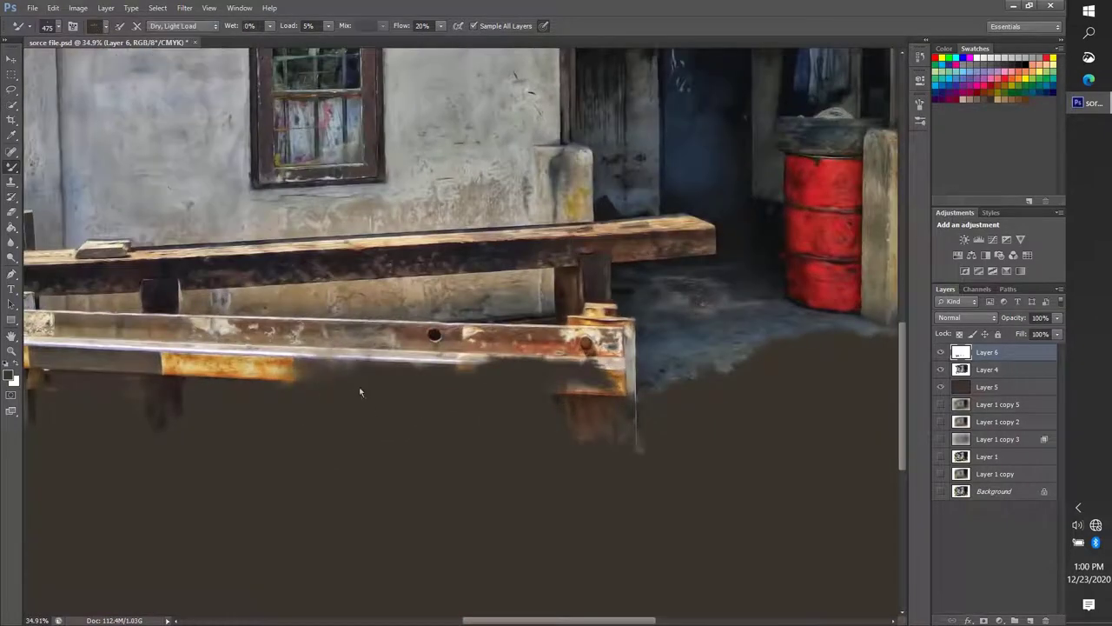
scroll(720, 397, down, 3)
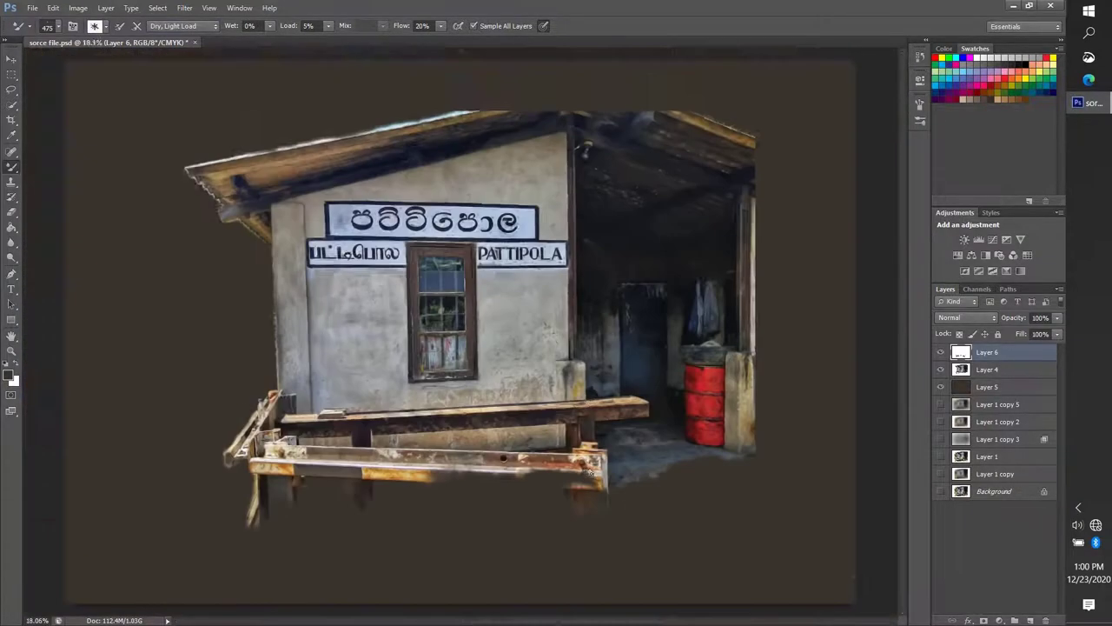
scroll(671, 475, up, 2)
Add a new layer above the brown background and pick a textured paint brush.
click(1030, 619)
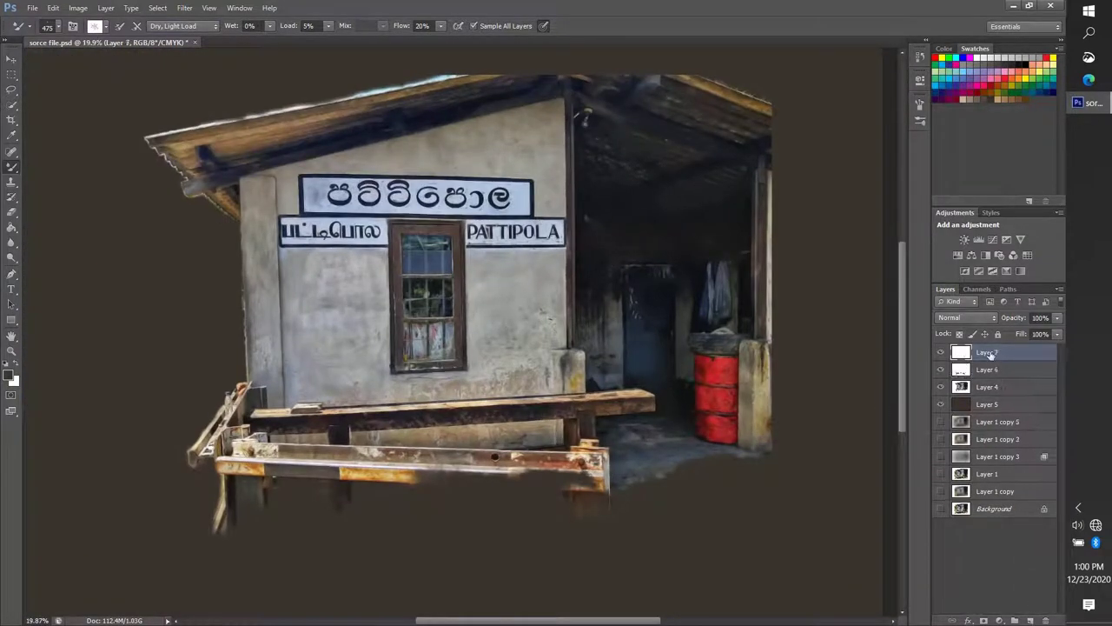
click(994, 388)
key(shift+b)
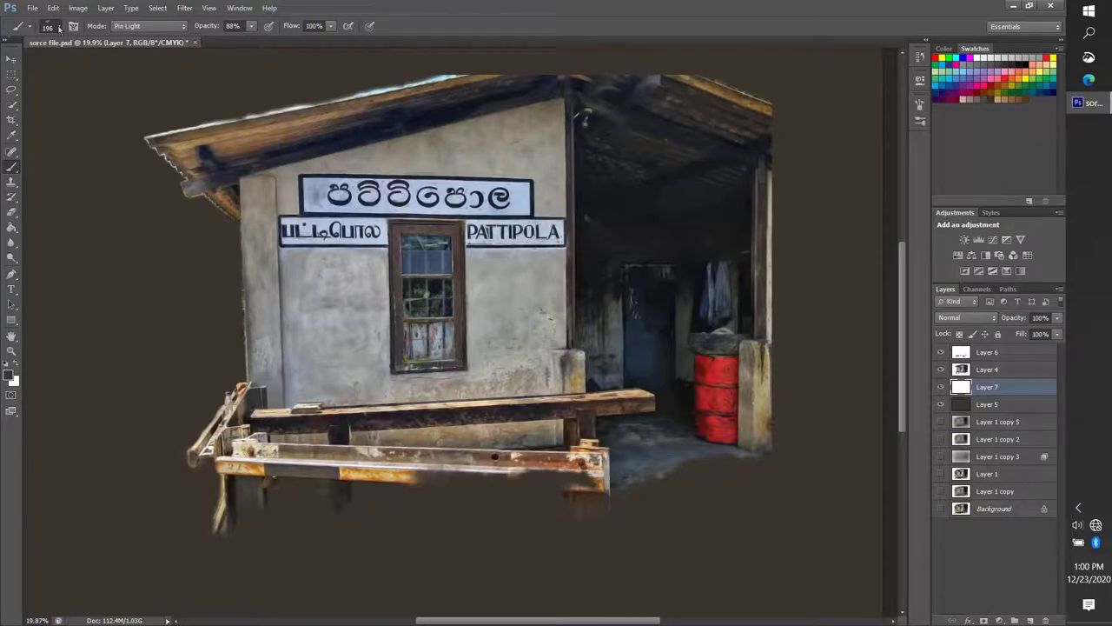
click(59, 29)
scroll(515, 385, up, 3)
scroll(515, 385, up, 3)
scroll(515, 385, down, 10)
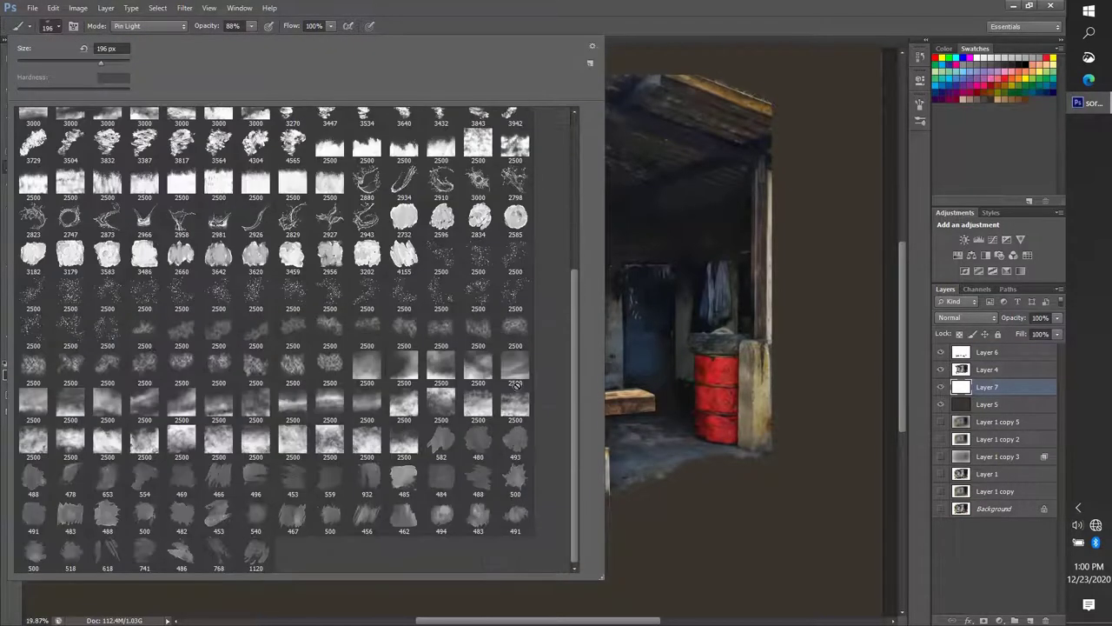
double_click(516, 450)
Paint grey strokes left of the building and above the roof.
mouse_move(224, 322)
mouse_down()
mouse_move(213, 295)
mouse_move(230, 339)
mouse_up()
drag(347, 243, 432, 333)
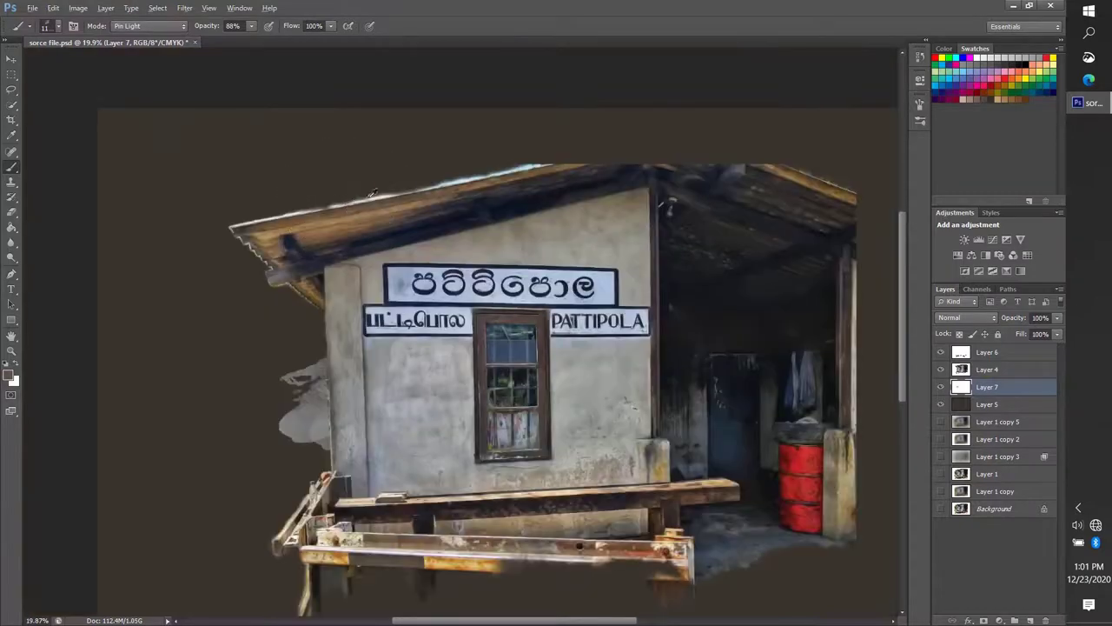
drag(365, 173, 461, 192)
scroll(456, 369, down, 1)
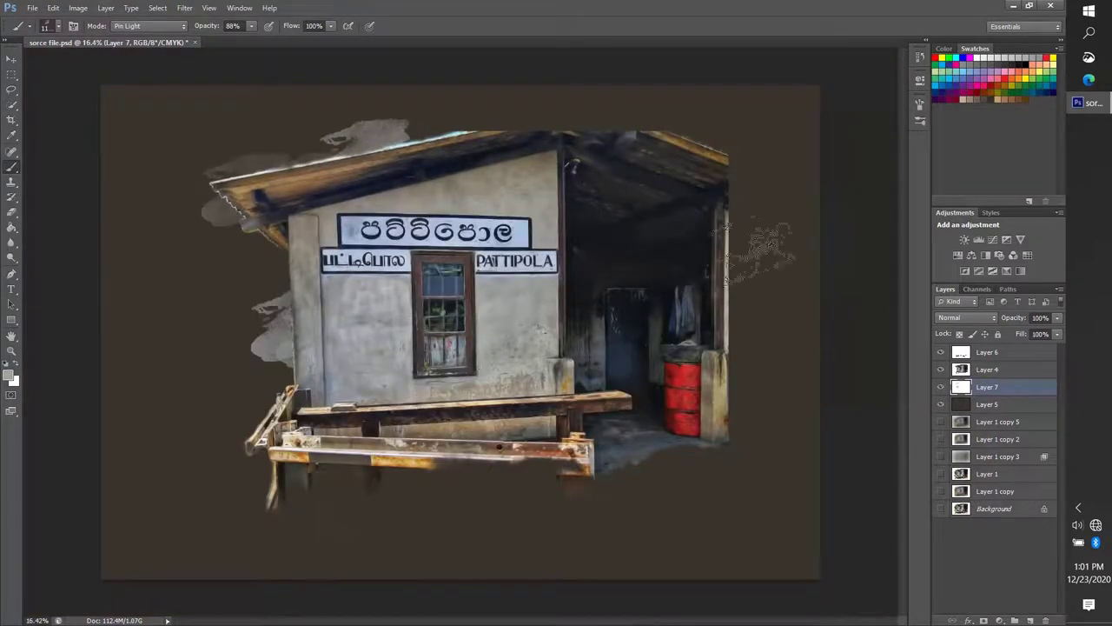
scroll(748, 260, up, 1)
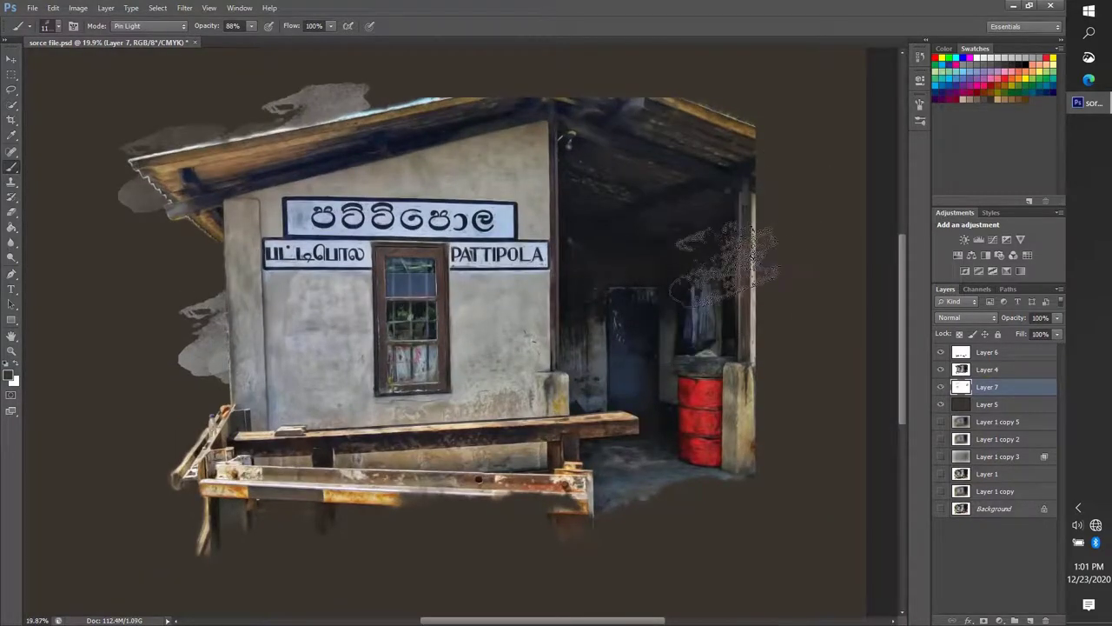
Add a beige stroke right of the red barrel and larger grey strokes left of the building.
drag(786, 418, 660, 530)
scroll(456, 521, down, 1)
key(bracketright)
key(bracketright)
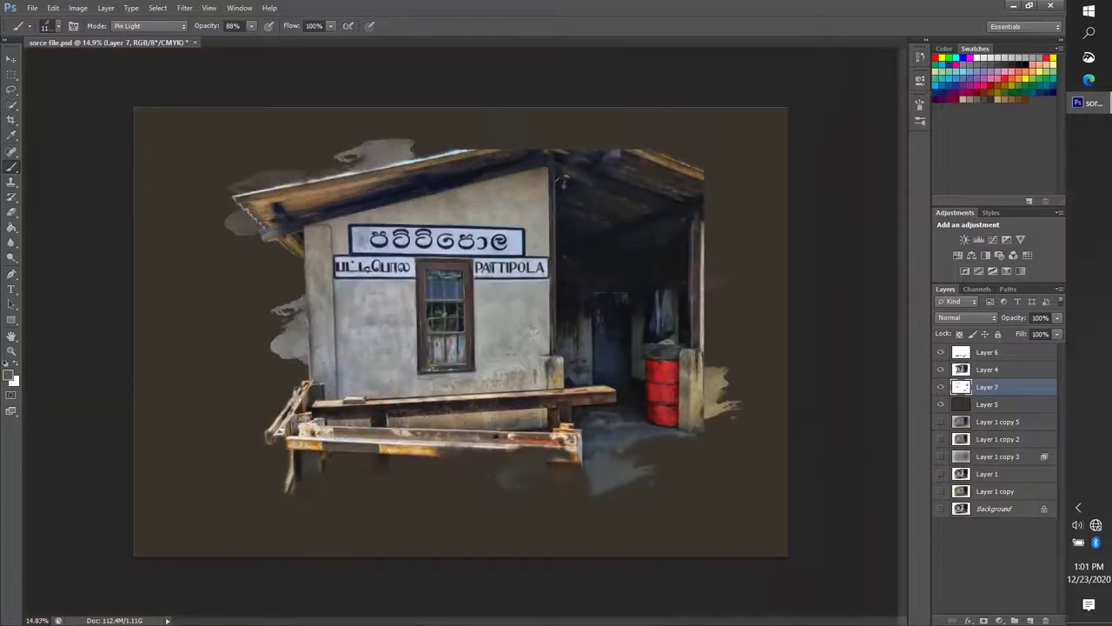
drag(408, 469, 200, 487)
drag(365, 365, 225, 391)
Try a light grey stroke left of the building with a smaller brush, then undo it.
right_click(445, 81)
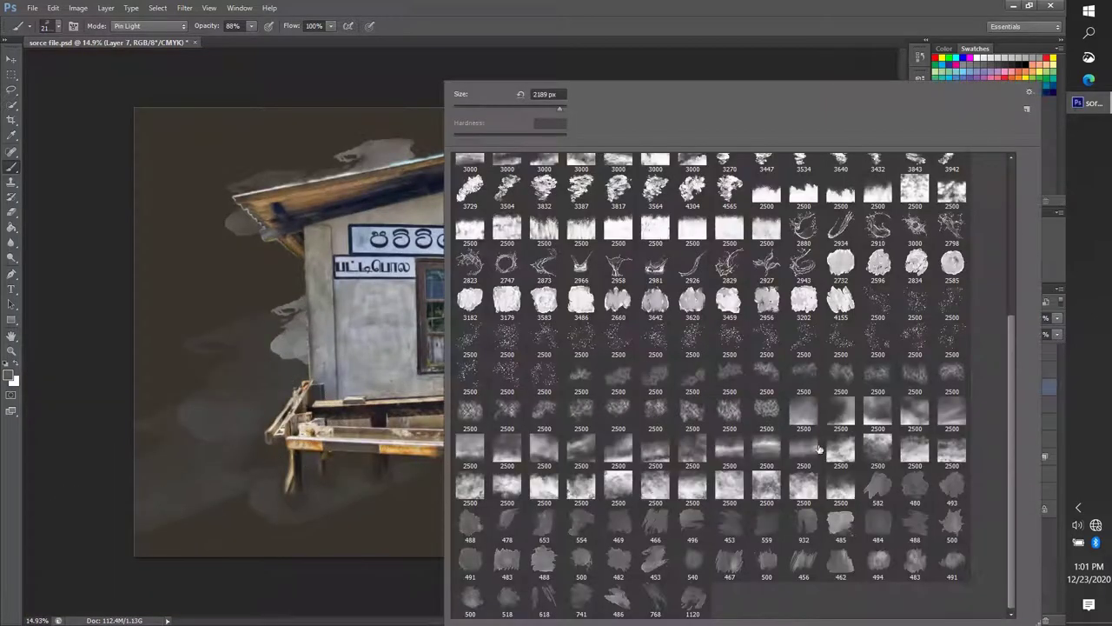
double_click(503, 519)
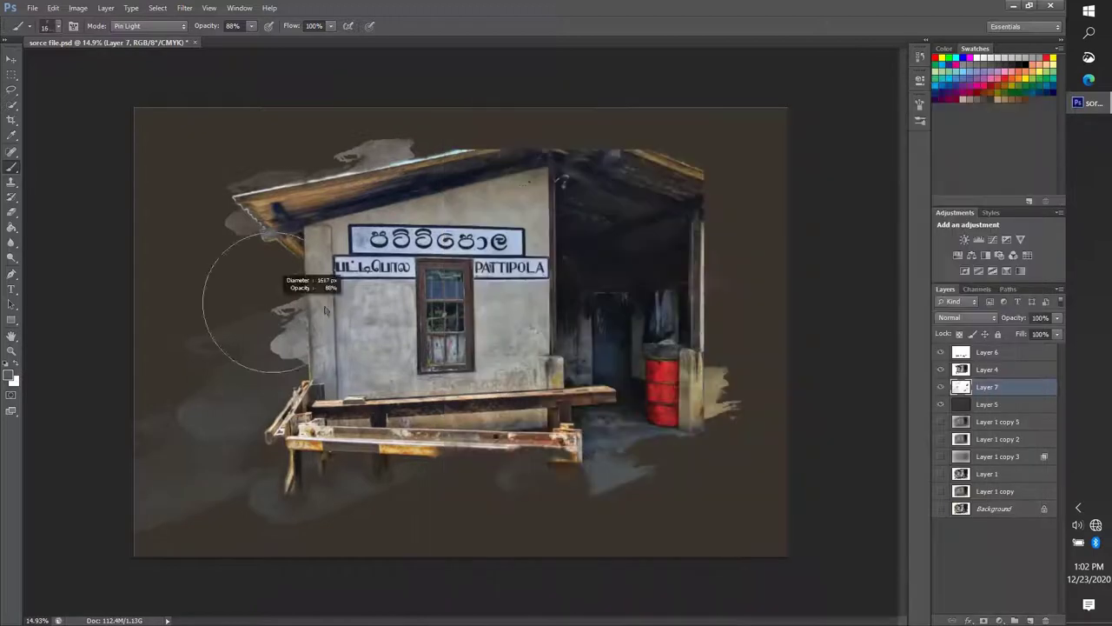
alt+click(411, 421)
drag(252, 304, 148, 365)
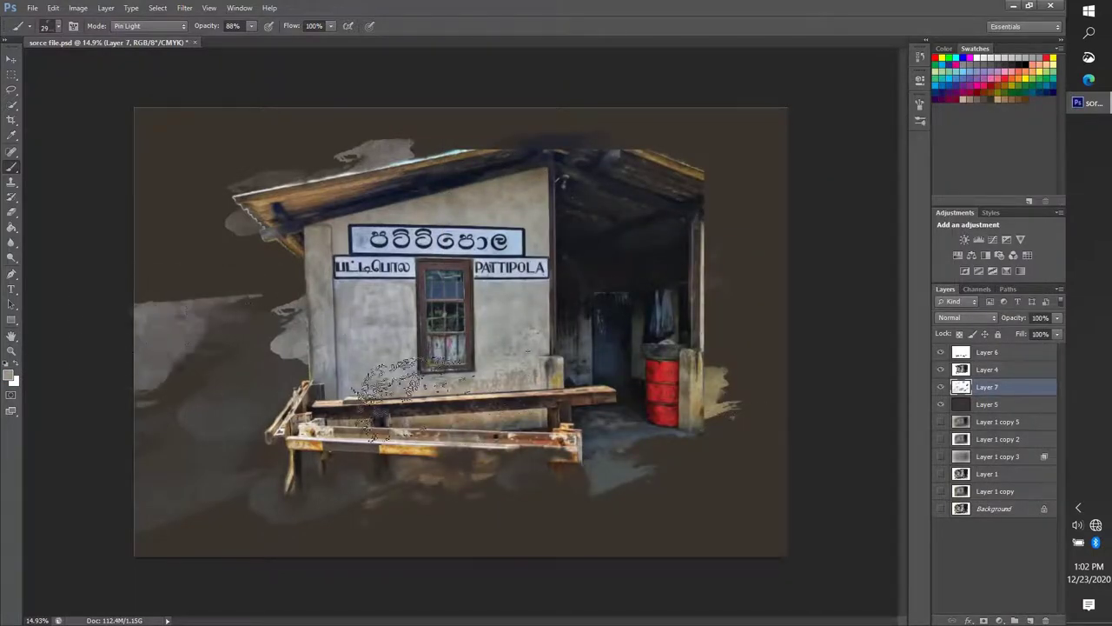
key(ctrl+z)
scroll(466, 333, up, 1)
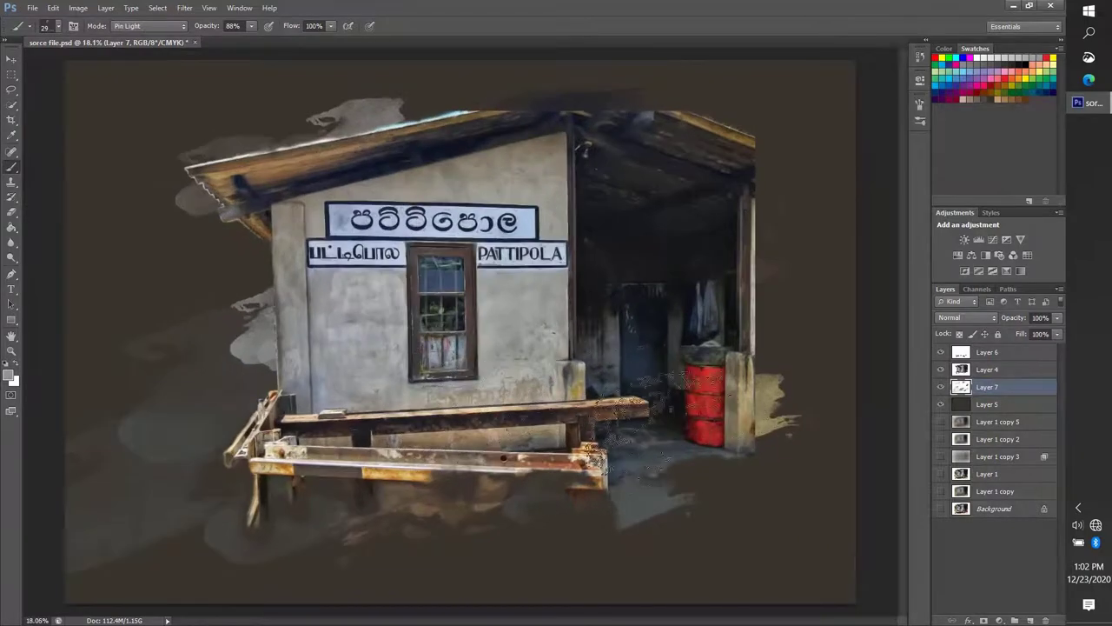
Paint light strokes along the porch post's right edge with a small round brush.
right_click(841, 280)
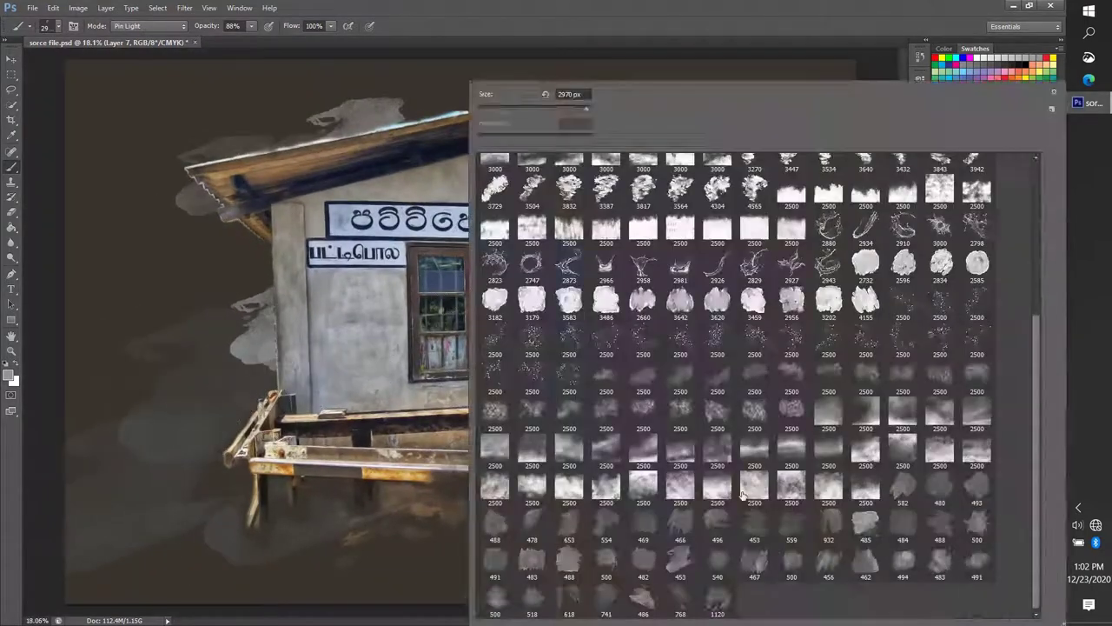
double_click(794, 531)
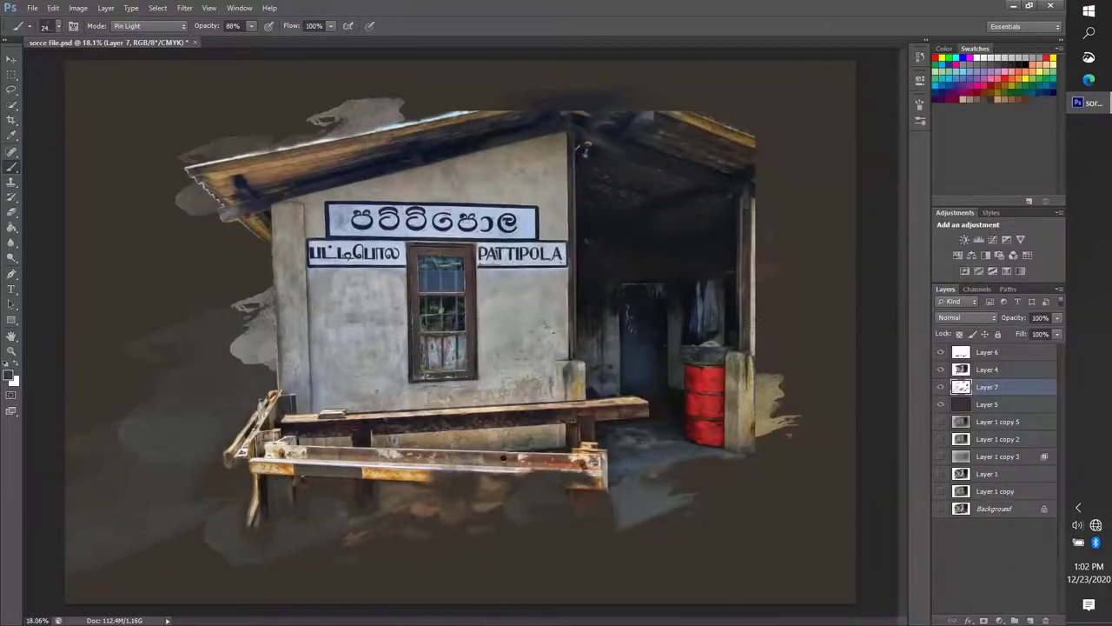
drag(765, 310, 747, 310)
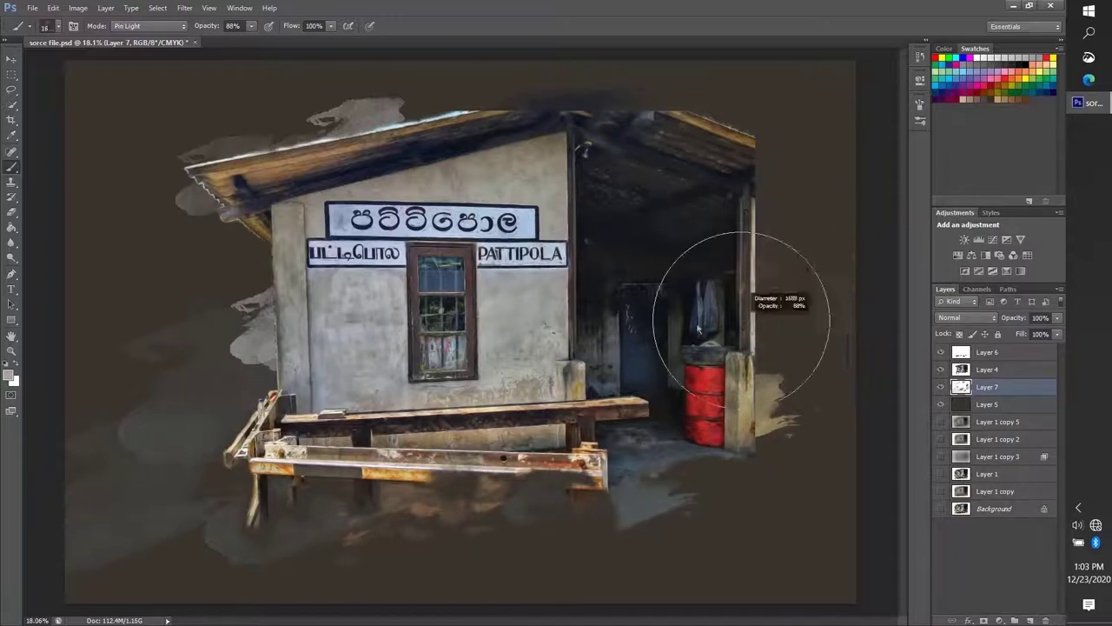
drag(776, 399, 756, 240)
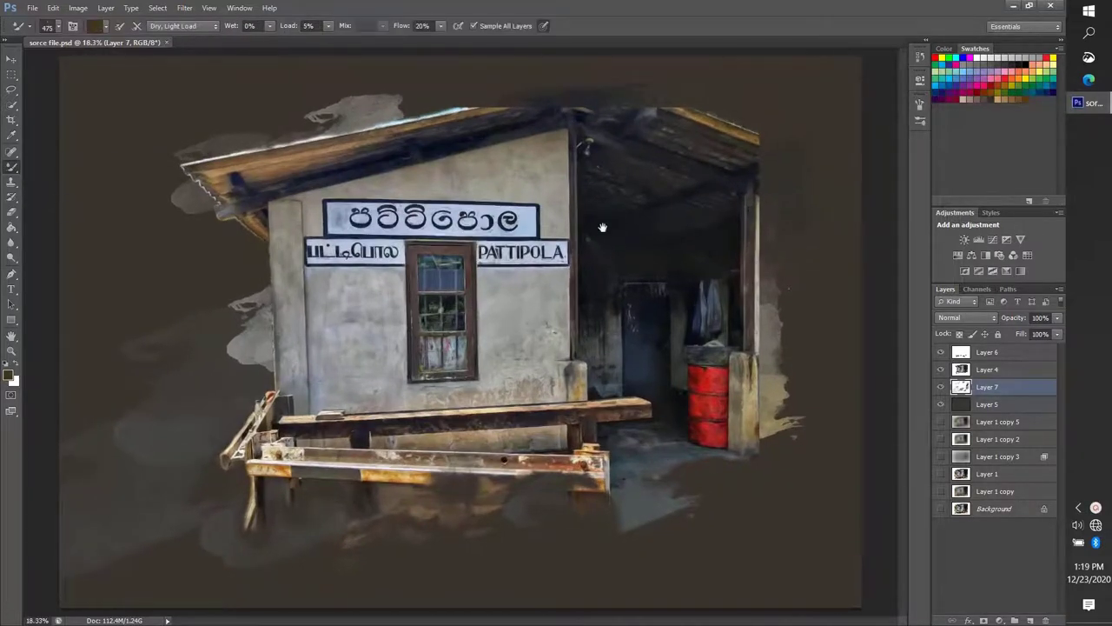
Select Layer 4, then make Layer 6 the active layer.
scroll(602, 261, up, 1)
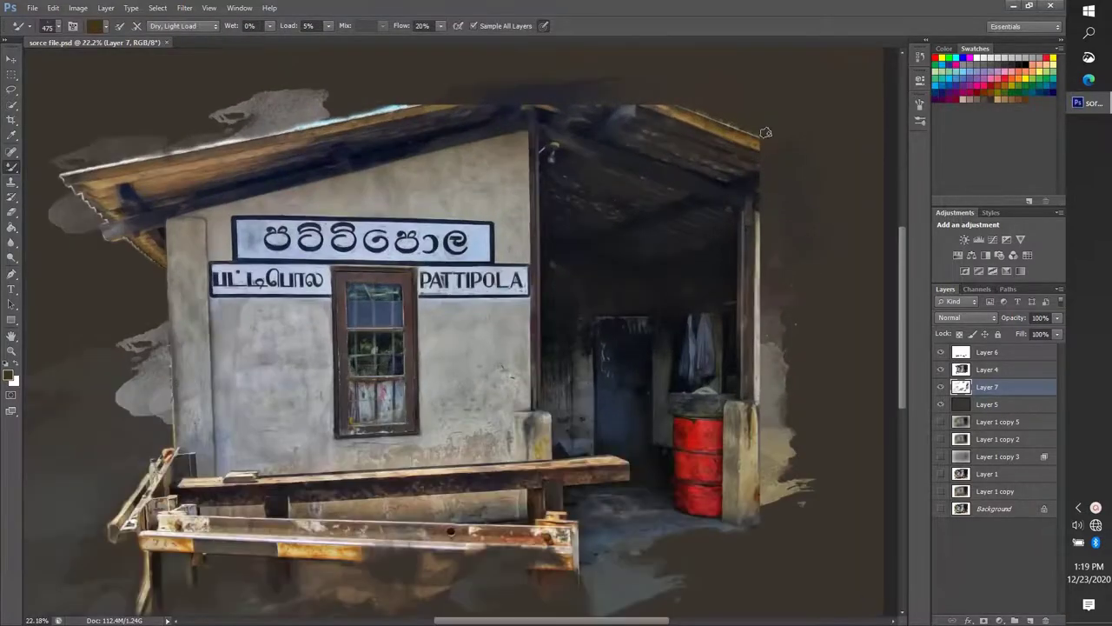
scroll(609, 435, up, 2)
scroll(684, 430, up, 2)
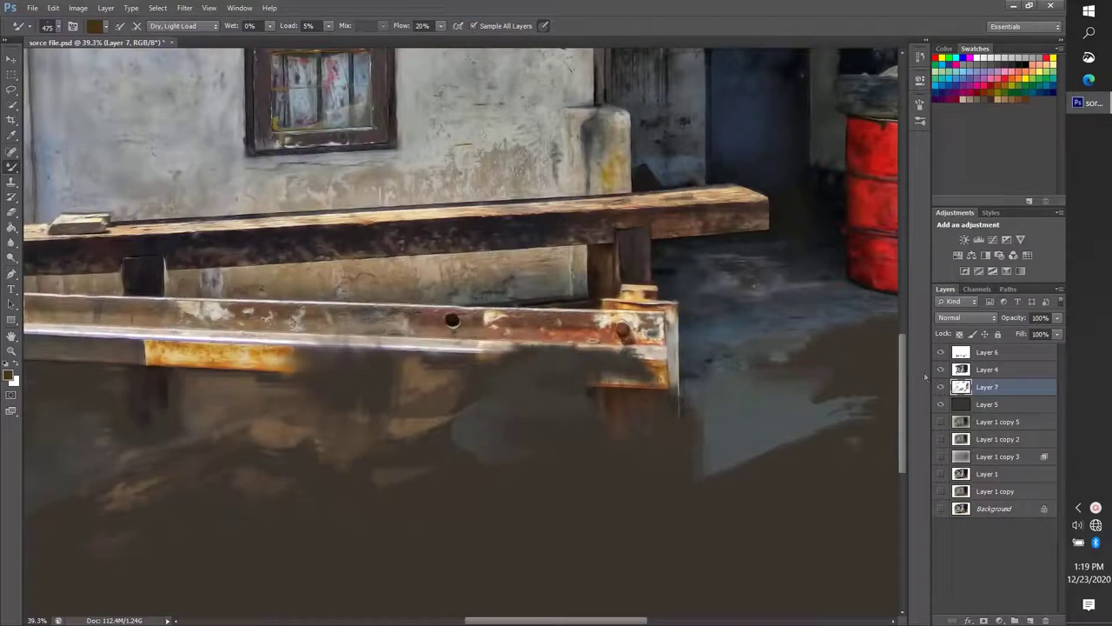
click(984, 371)
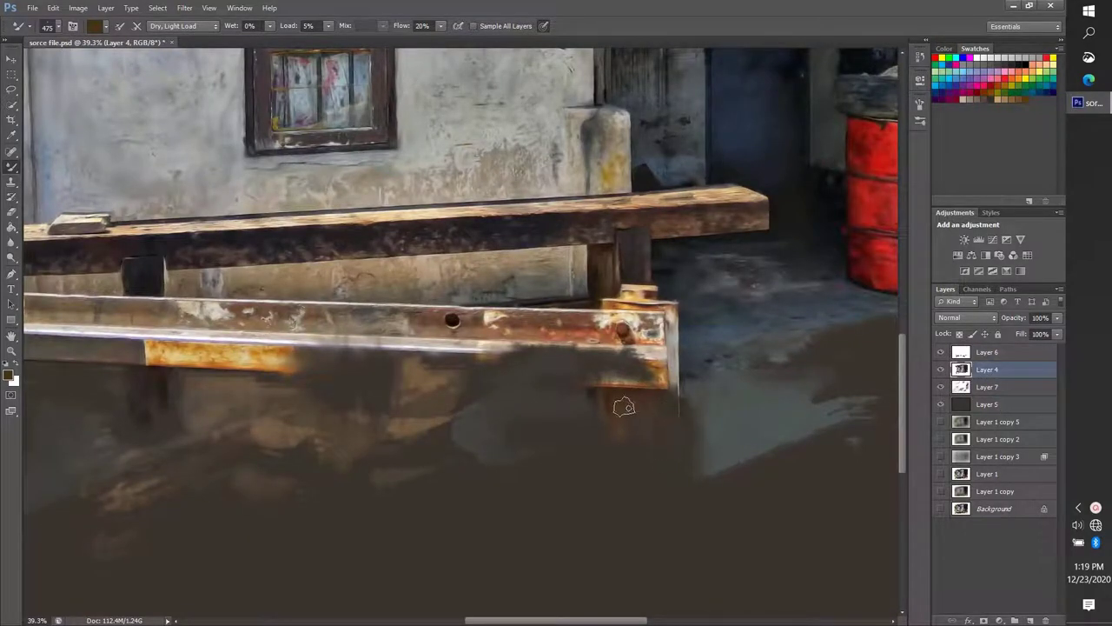
scroll(623, 406, down, 2)
scroll(434, 417, left, 2)
scroll(220, 465, up, 3)
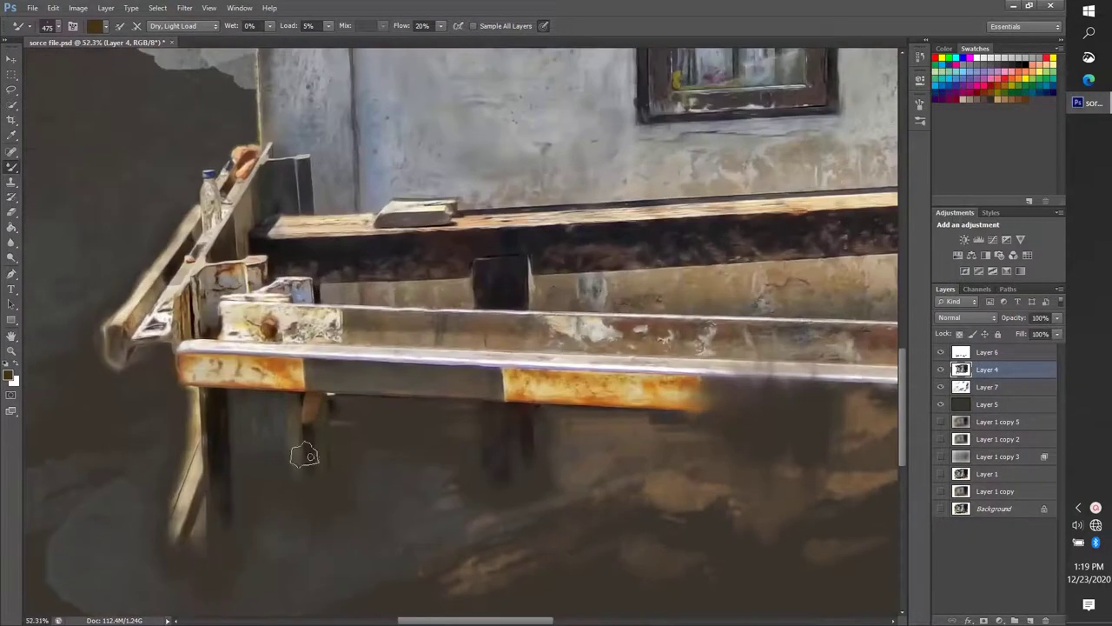
scroll(304, 455, down, 2)
scroll(304, 455, down, 2)
key(alt+bracketright)
scroll(330, 252, up, 3)
scroll(330, 252, up, 2)
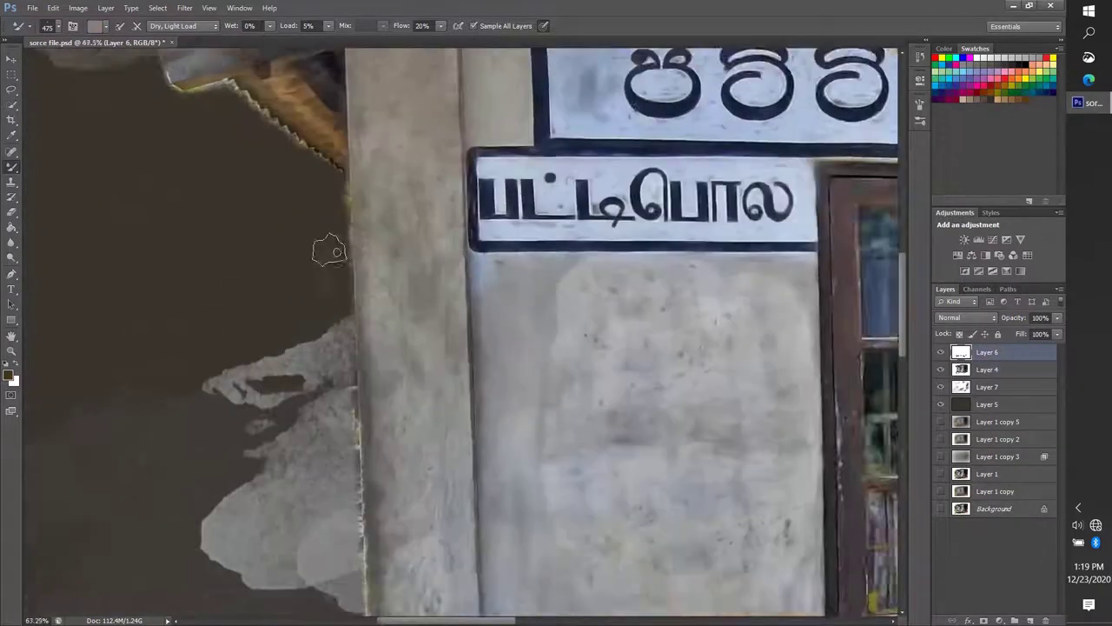
scroll(330, 252, up, 1)
Set the mixer brush to the Moist preset and enlarge it.
alt+click(354, 289)
click(209, 25)
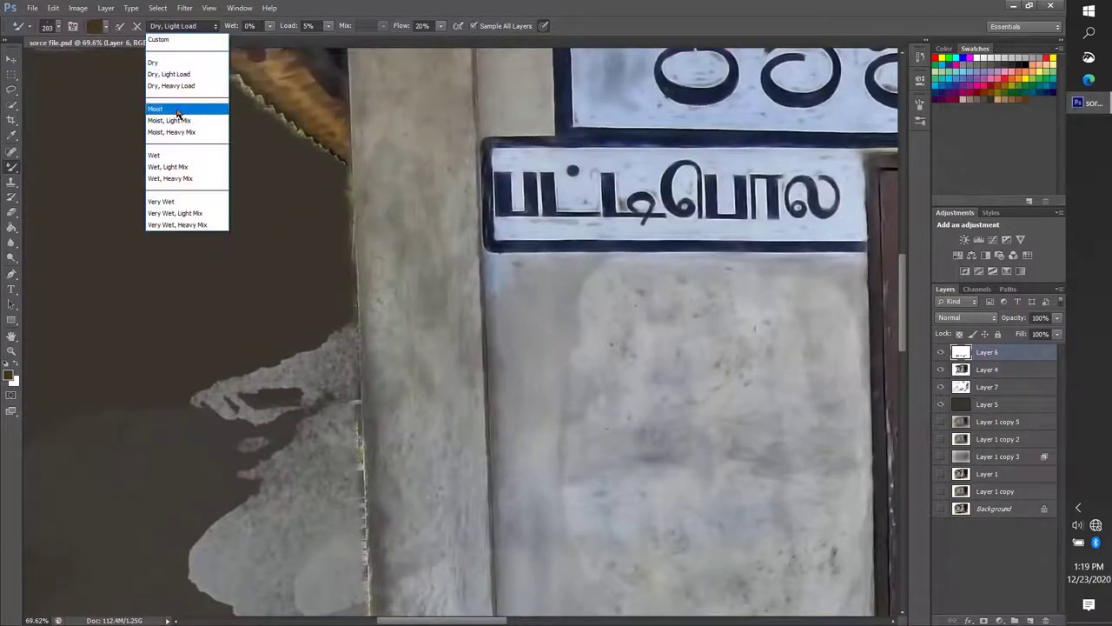
click(173, 107)
scroll(357, 290, down, 3)
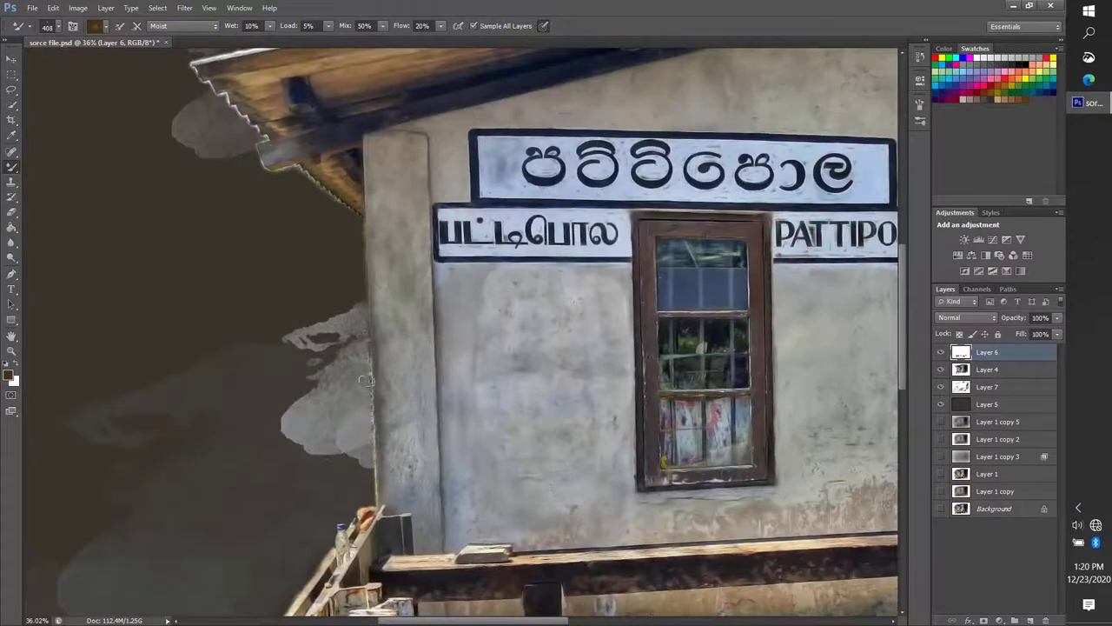
scroll(368, 289, up, 1)
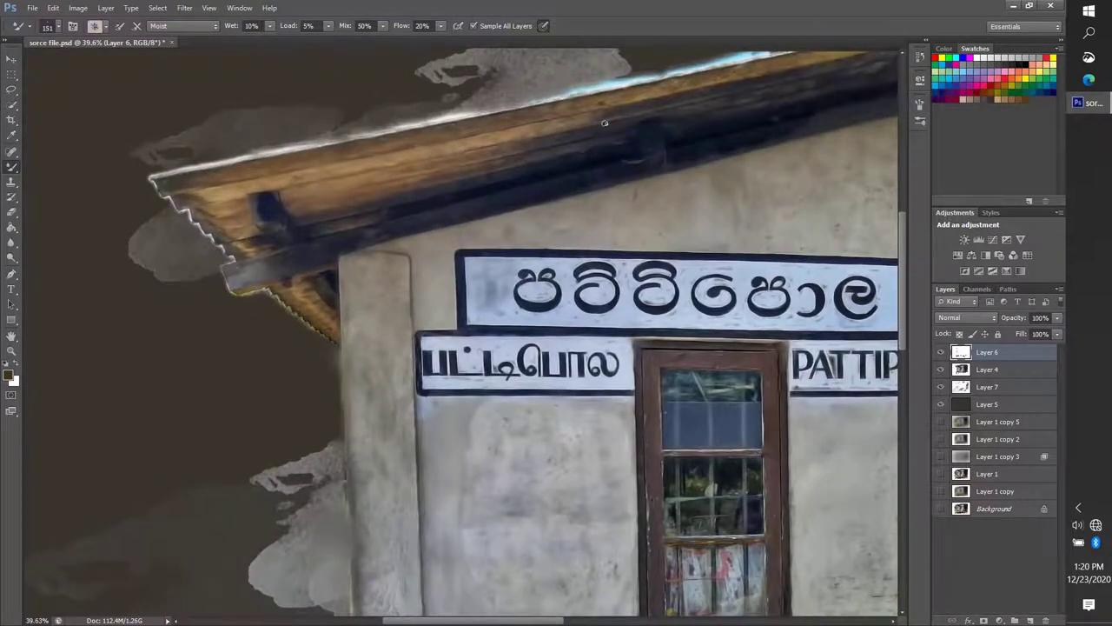
drag(604, 122, 519, 127)
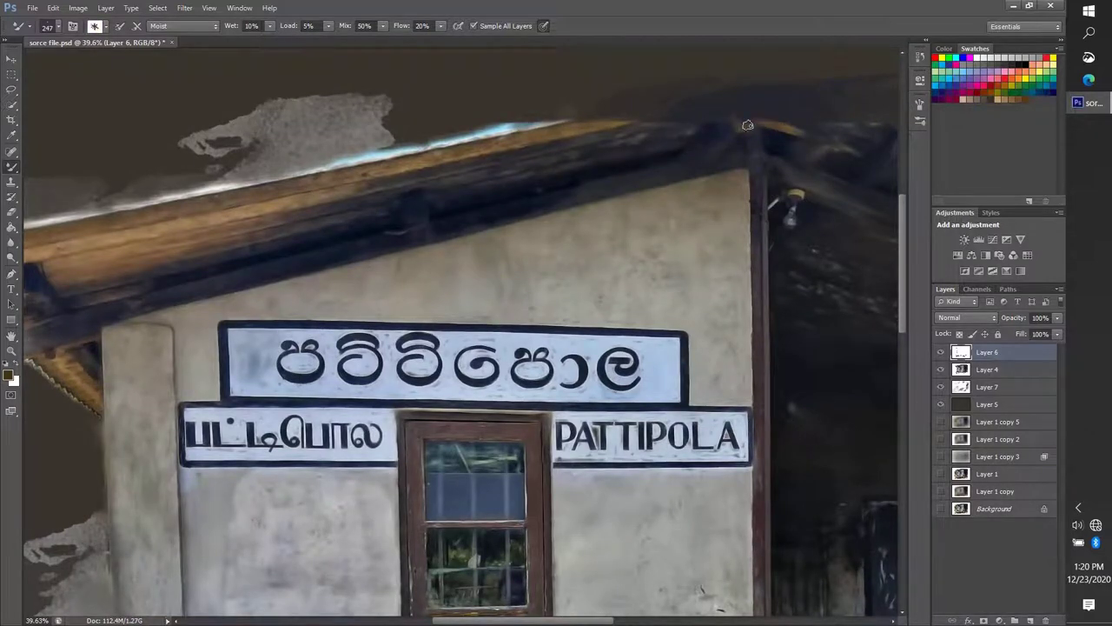
Shrink the brush and smear the blue roof-edge highlight on Layer 4 into a softer band.
scroll(717, 121, down, 1)
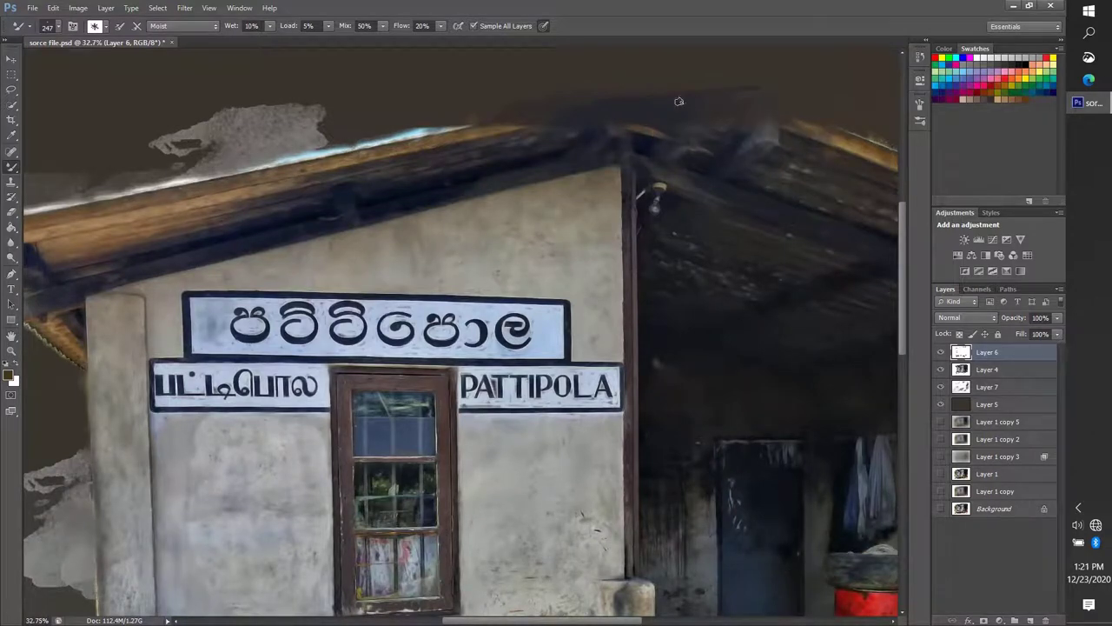
scroll(518, 106, down, 3)
scroll(802, 154, up, 2)
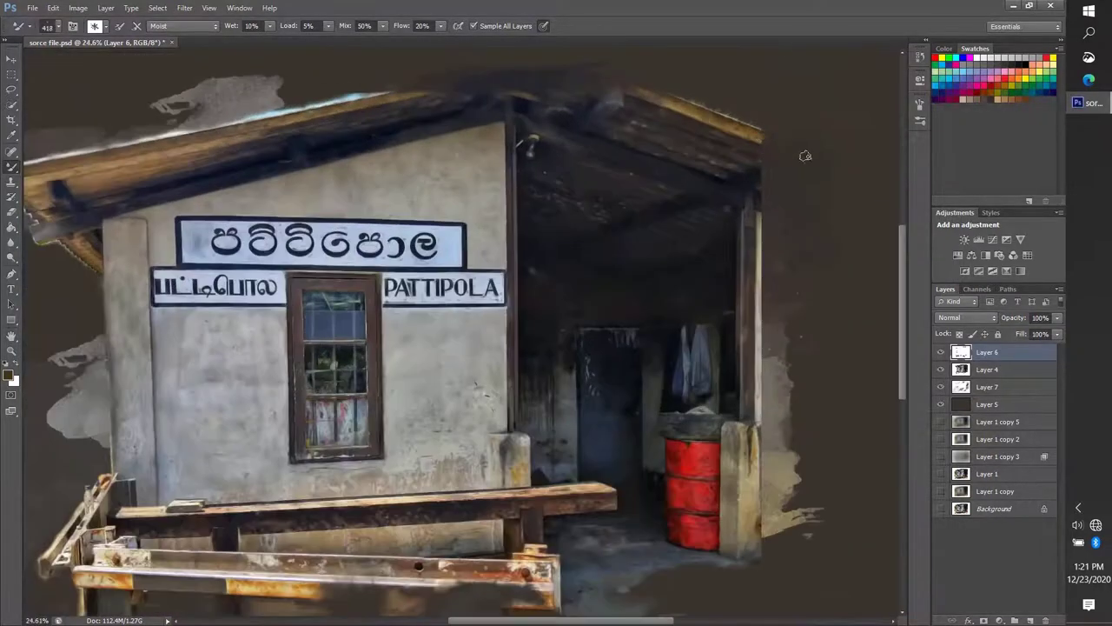
scroll(775, 135, up, 2)
scroll(775, 134, up, 1)
drag(770, 247, 608, 52)
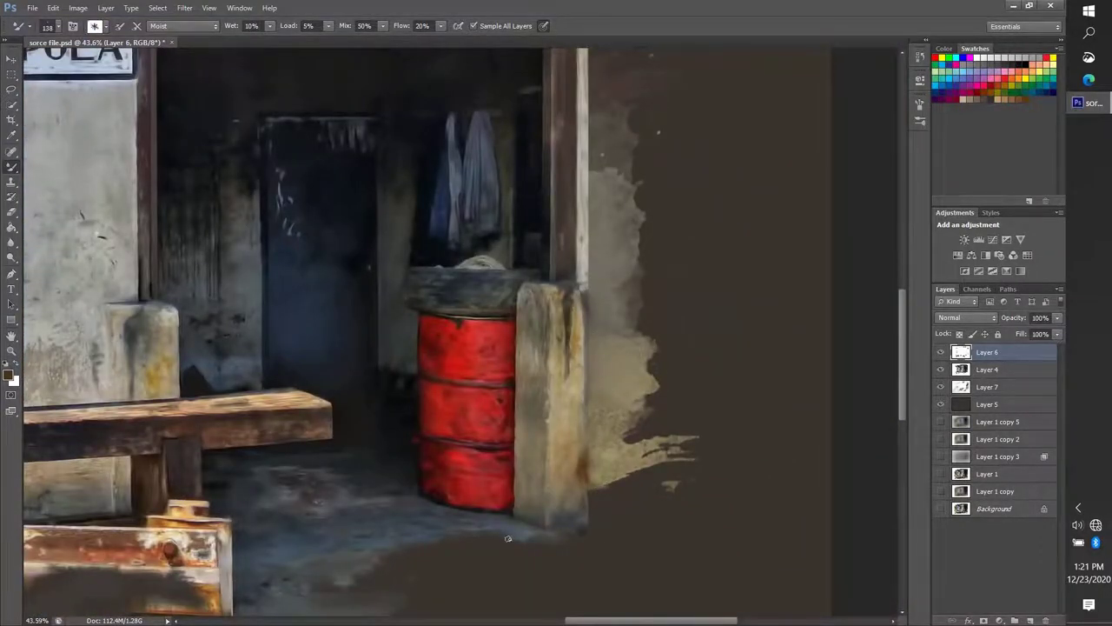
scroll(507, 538, down, 3)
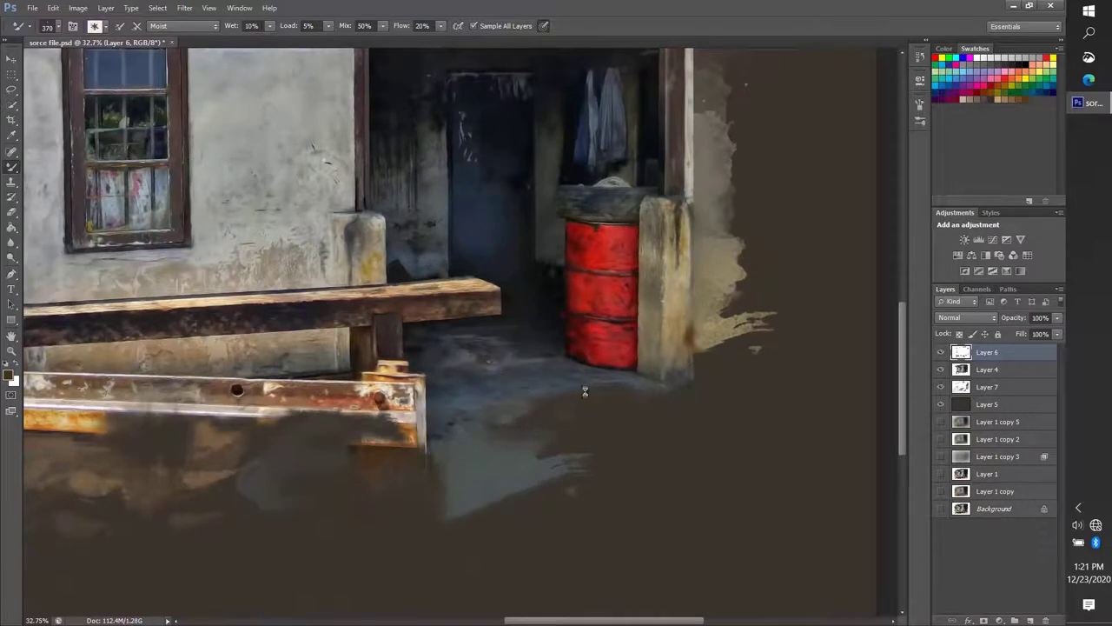
scroll(585, 392, down, 4)
drag(694, 186, 668, 165)
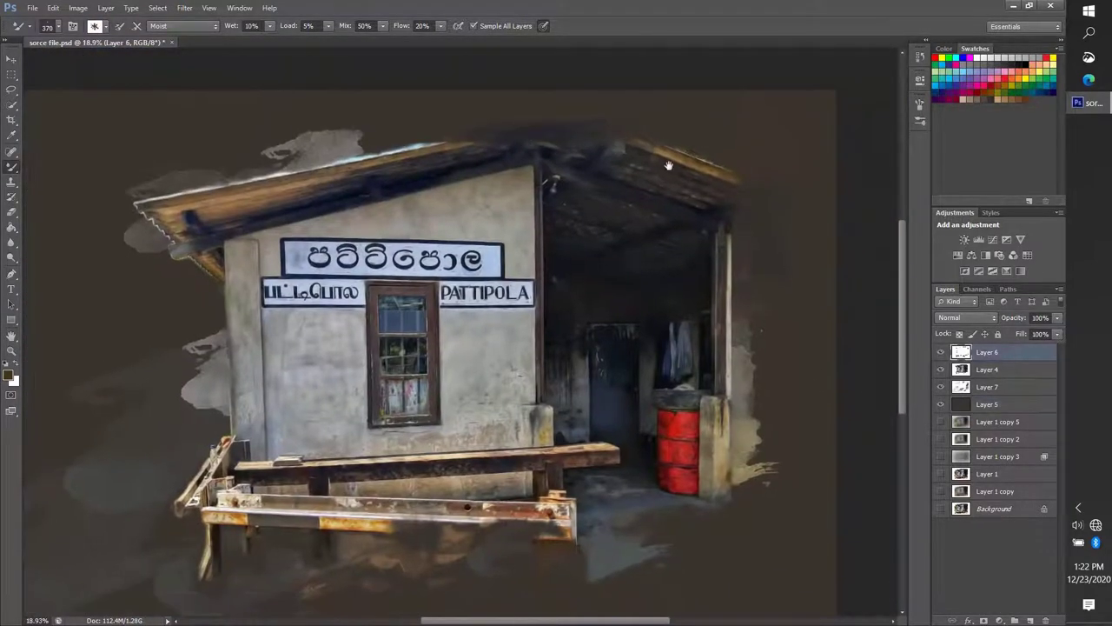
key(alt+bracketleft)
scroll(413, 139, up, 5)
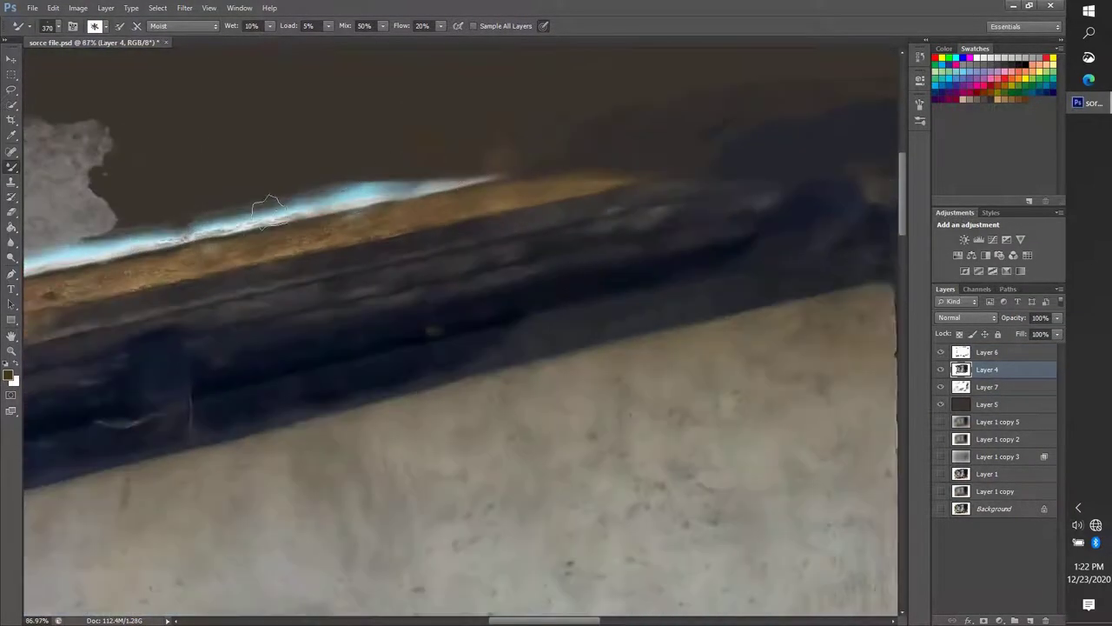
drag(268, 210, 300, 198)
Blend the grey smudge paint along the roof top on Layer 6.
click(987, 352)
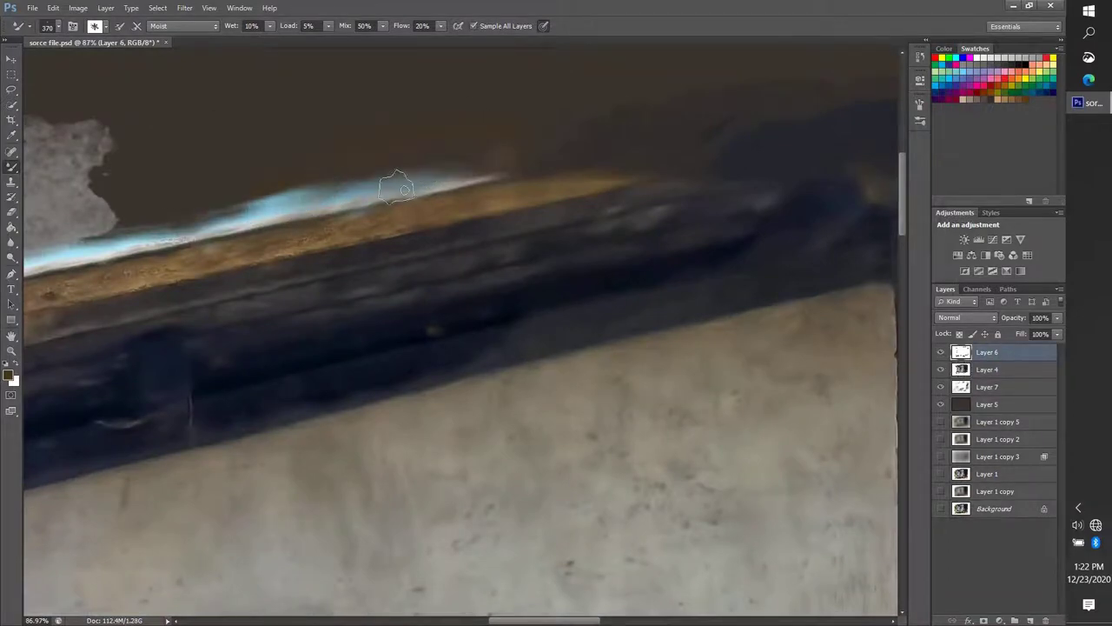
scroll(397, 179, down, 4)
scroll(409, 241, up, 4)
scroll(409, 242, down, 2)
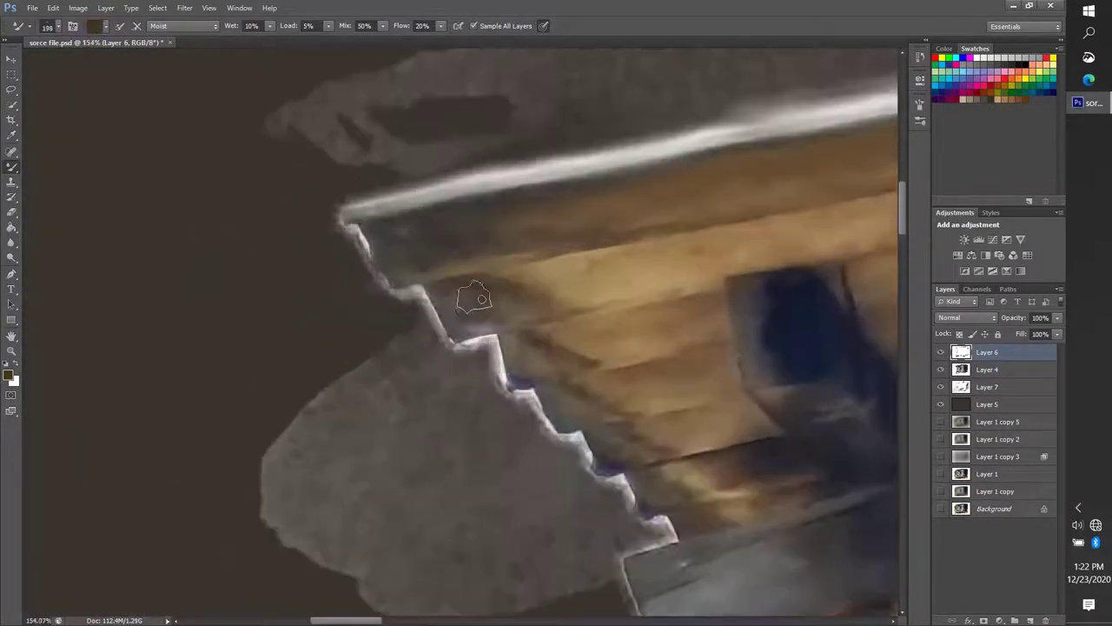
scroll(472, 298, down, 3)
scroll(268, 265, down, 2)
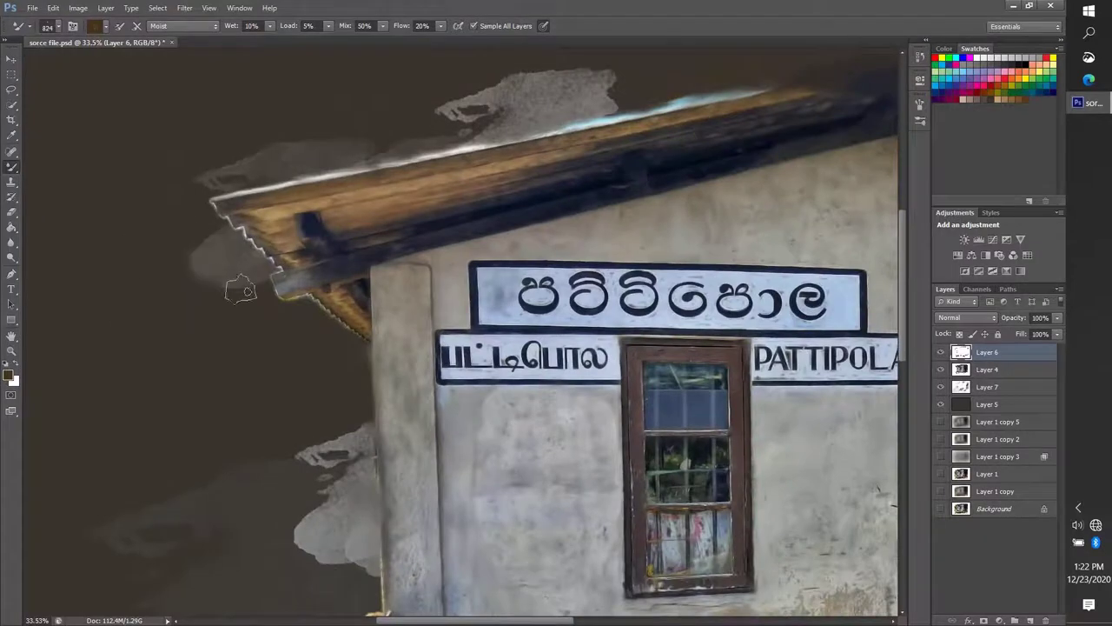
drag(579, 99, 489, 115)
scroll(534, 114, down, 3)
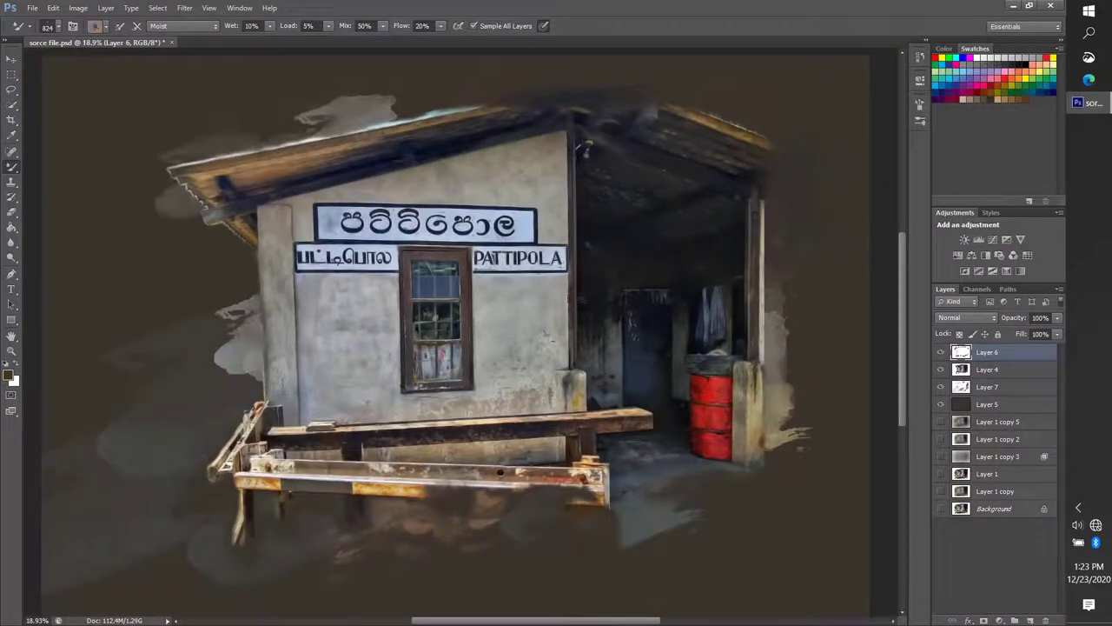
click(944, 391)
Choose the 554 splatter brush tip.
key(shift+b)
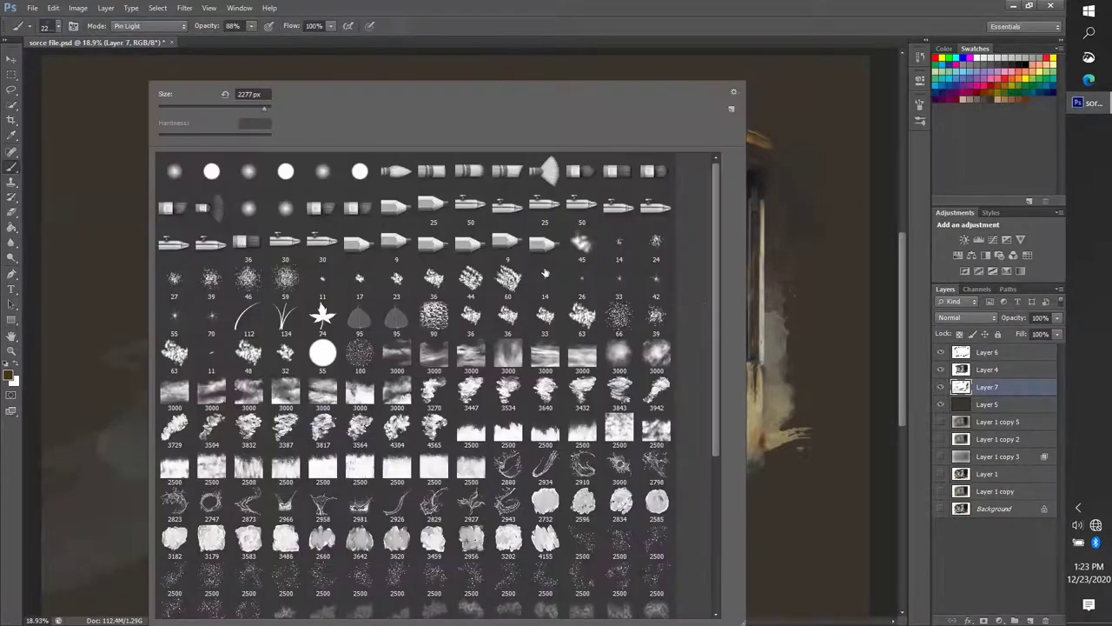
right_click(238, 284)
scroll(714, 419, down, 3)
scroll(714, 420, down, 3)
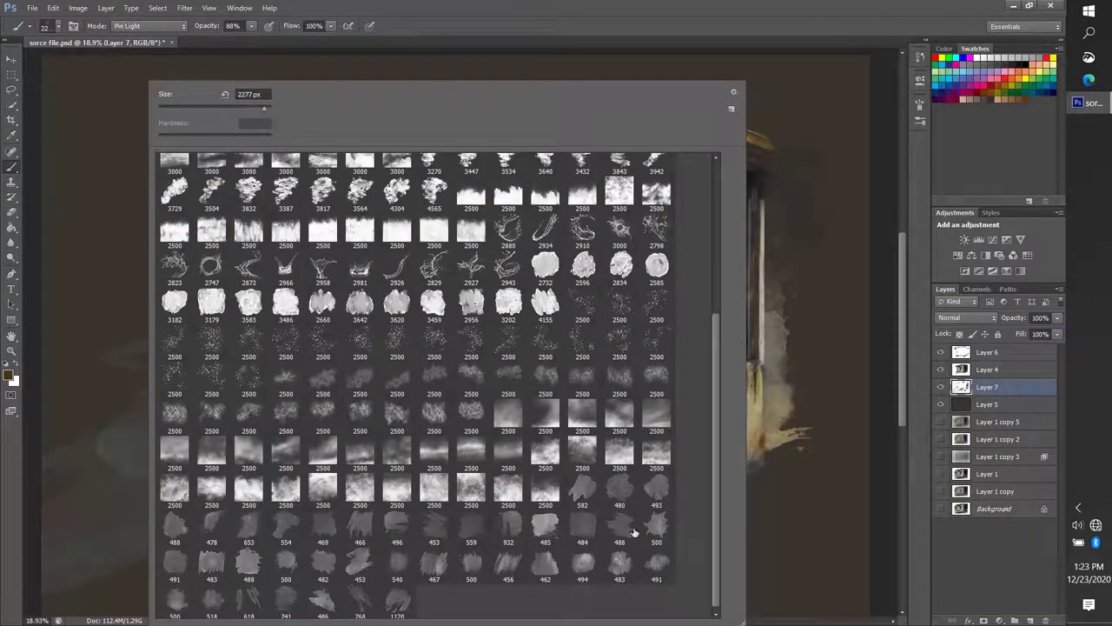
double_click(280, 527)
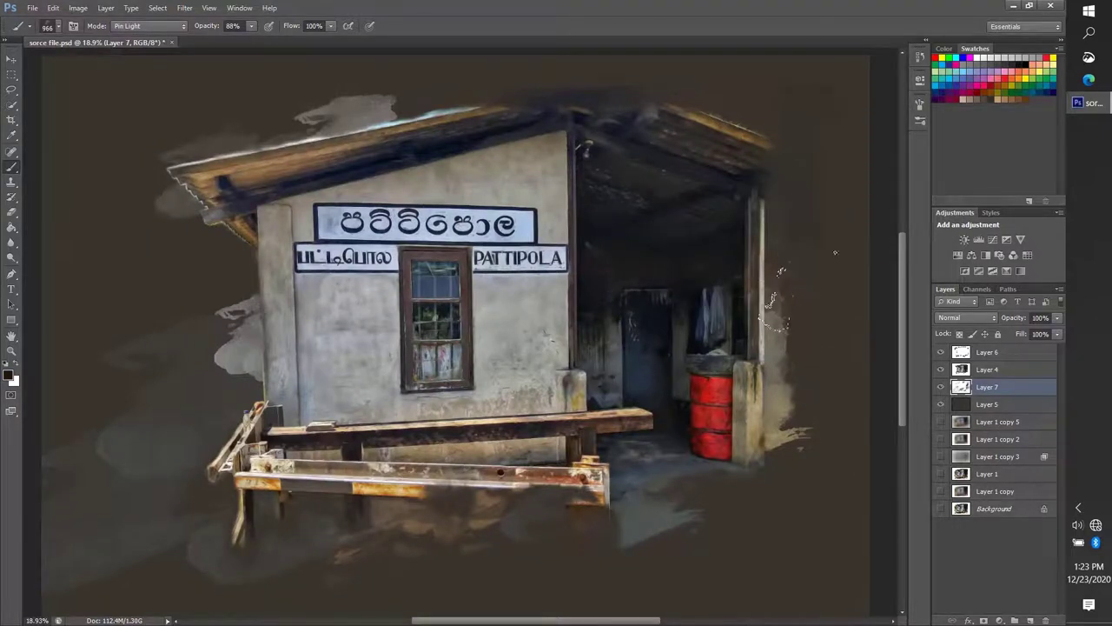
Use Quick Mask and a brown colour to paint a lighter stroke left of the house.
key(q)
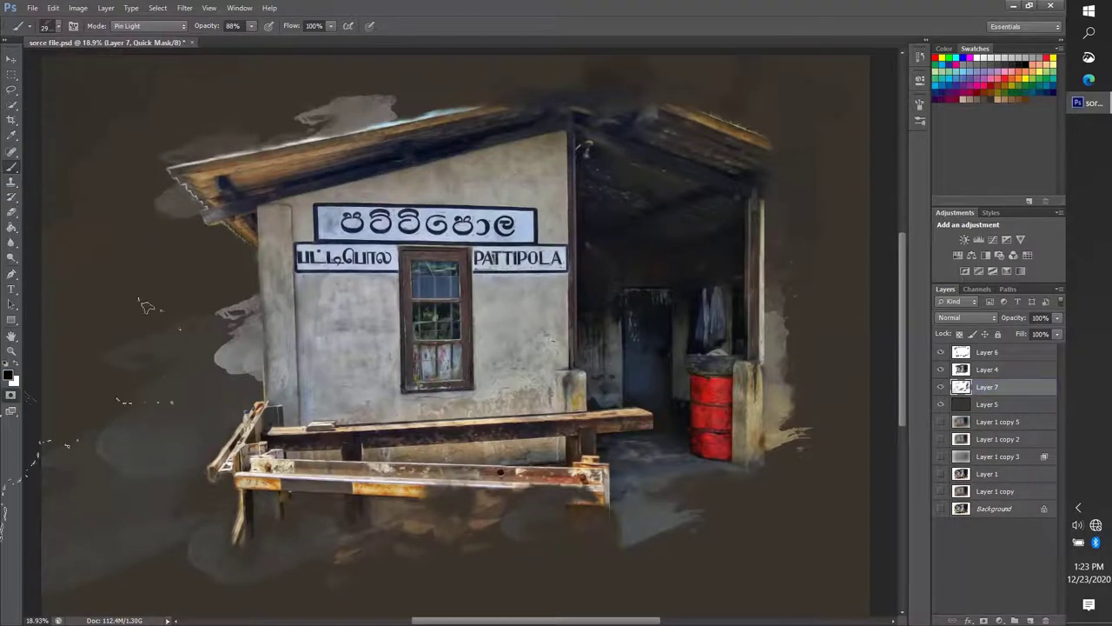
key(x)
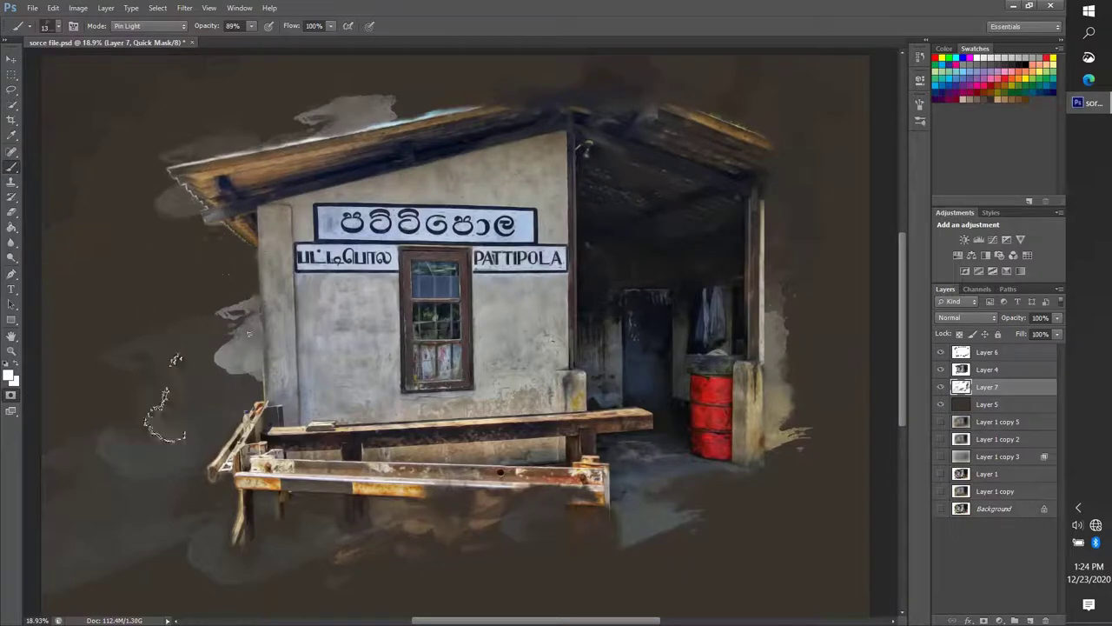
key(bracketleft)
click(9, 375)
key(Escape)
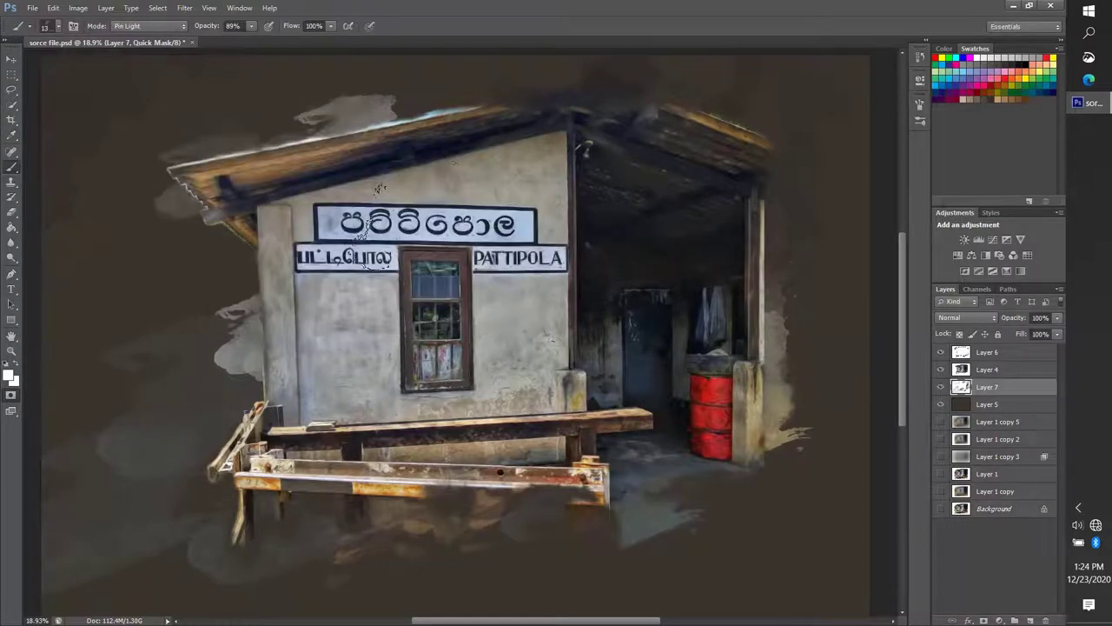
click(10, 394)
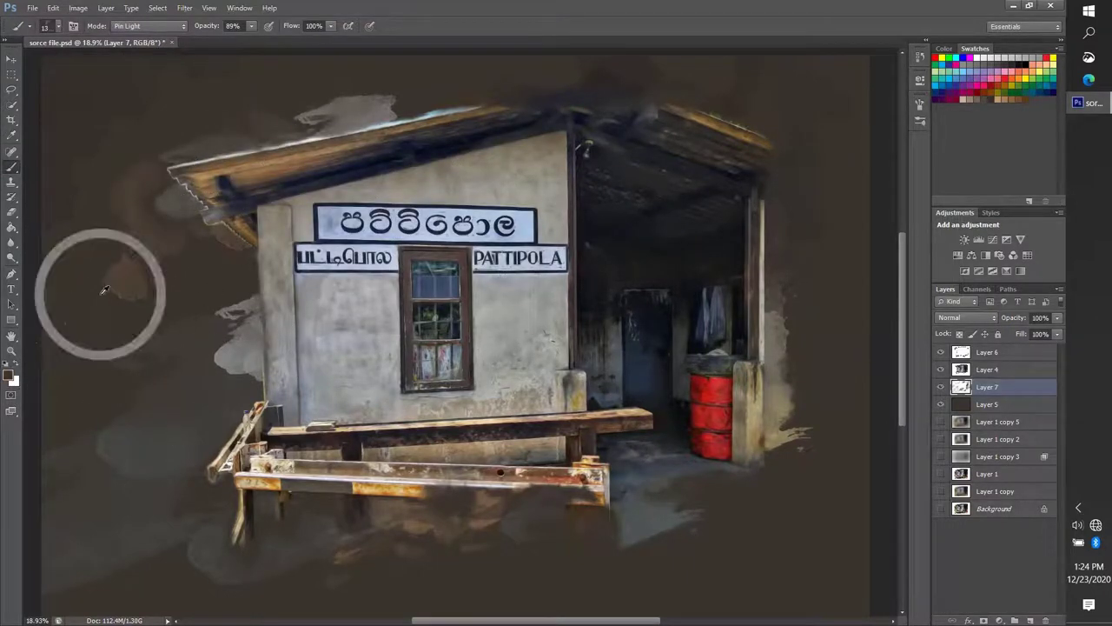
scroll(193, 143, down, 2)
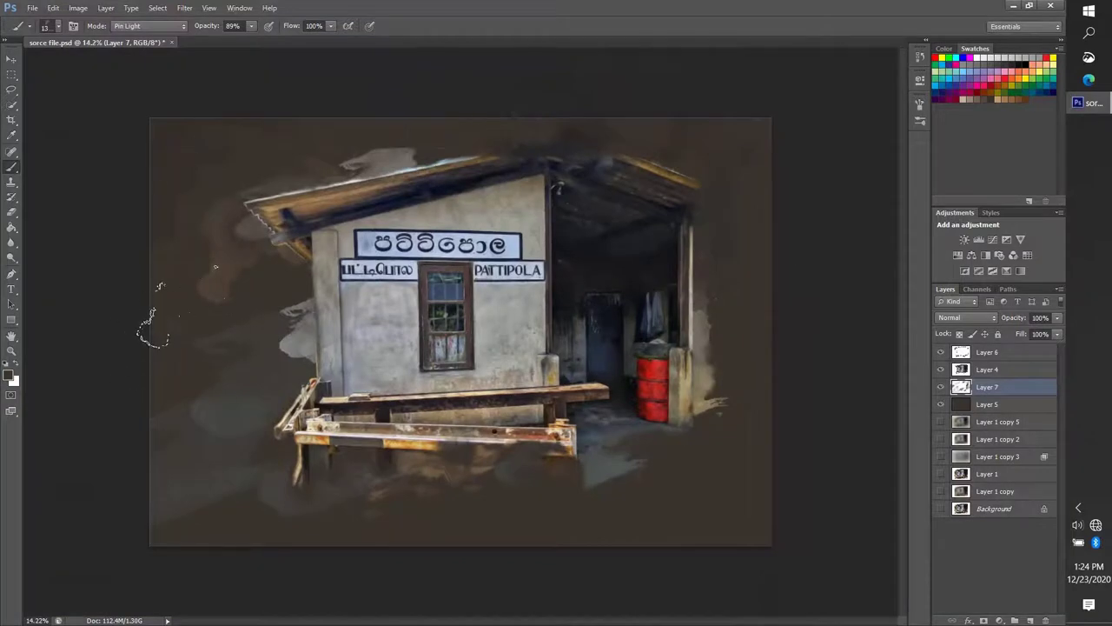
drag(287, 309, 314, 279)
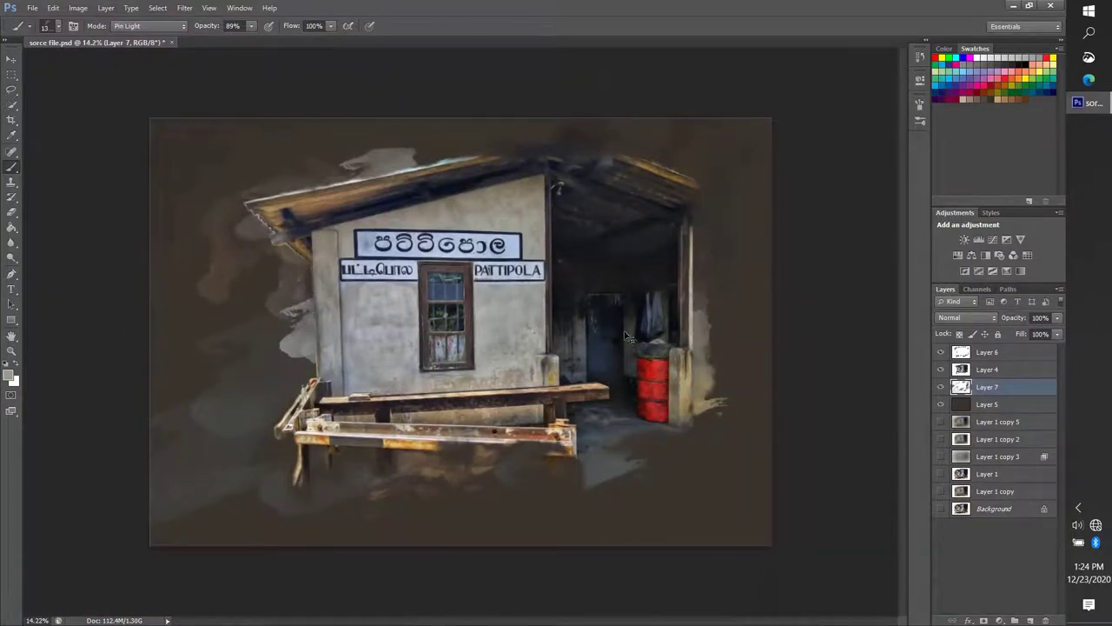
Darken the lower-left corner in black, then set a smaller brush at 22% opacity.
key(x)
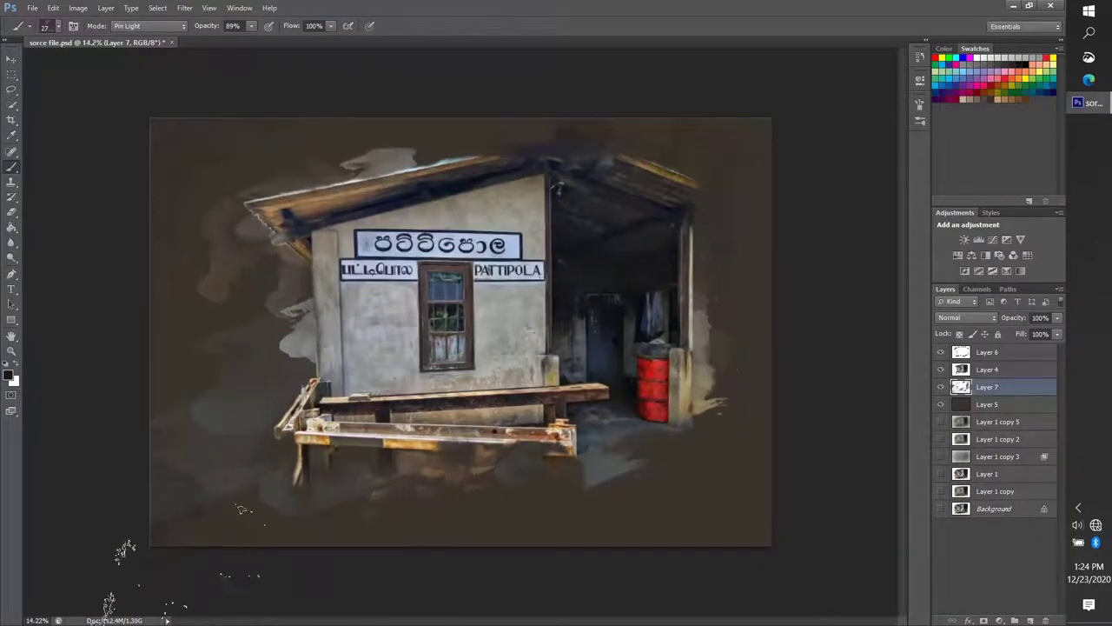
click(187, 561)
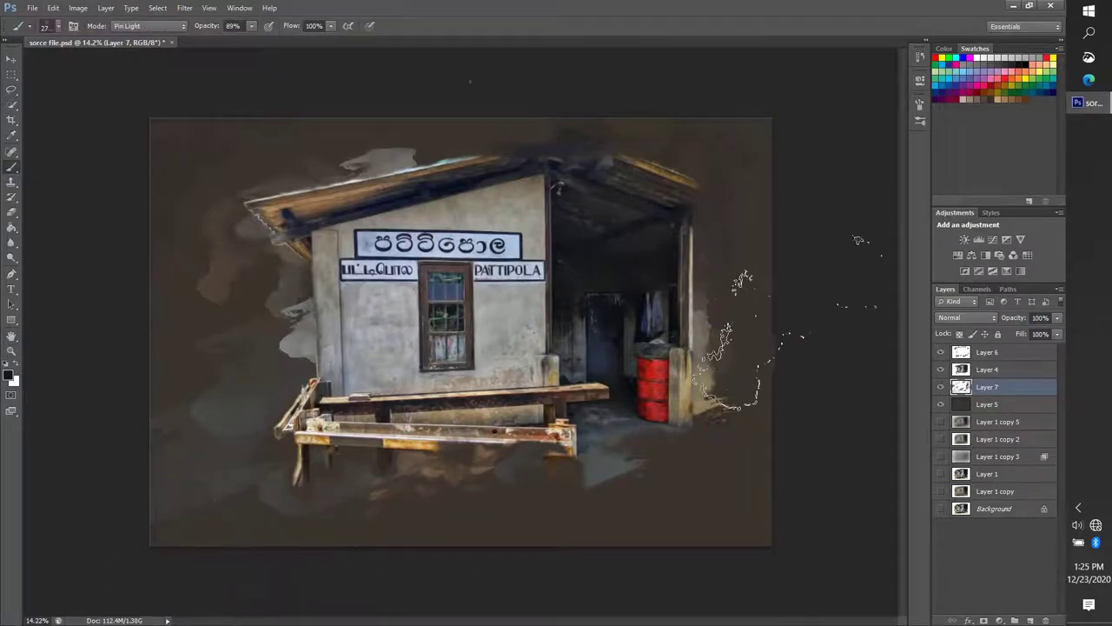
right_click(747, 339)
double_click(745, 360)
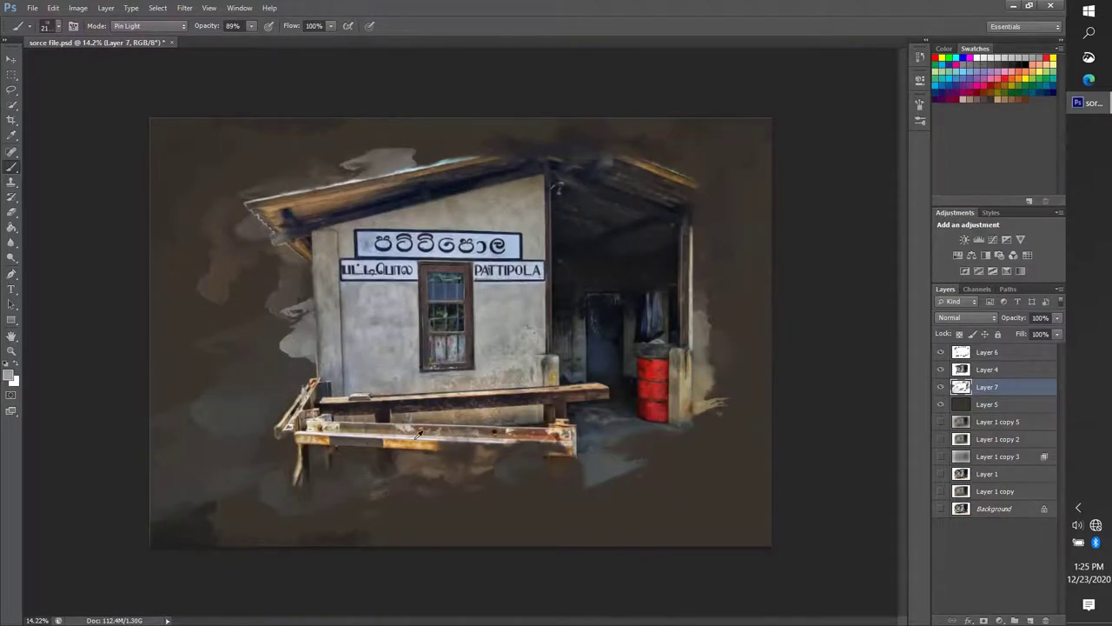
key(2)
key(2)
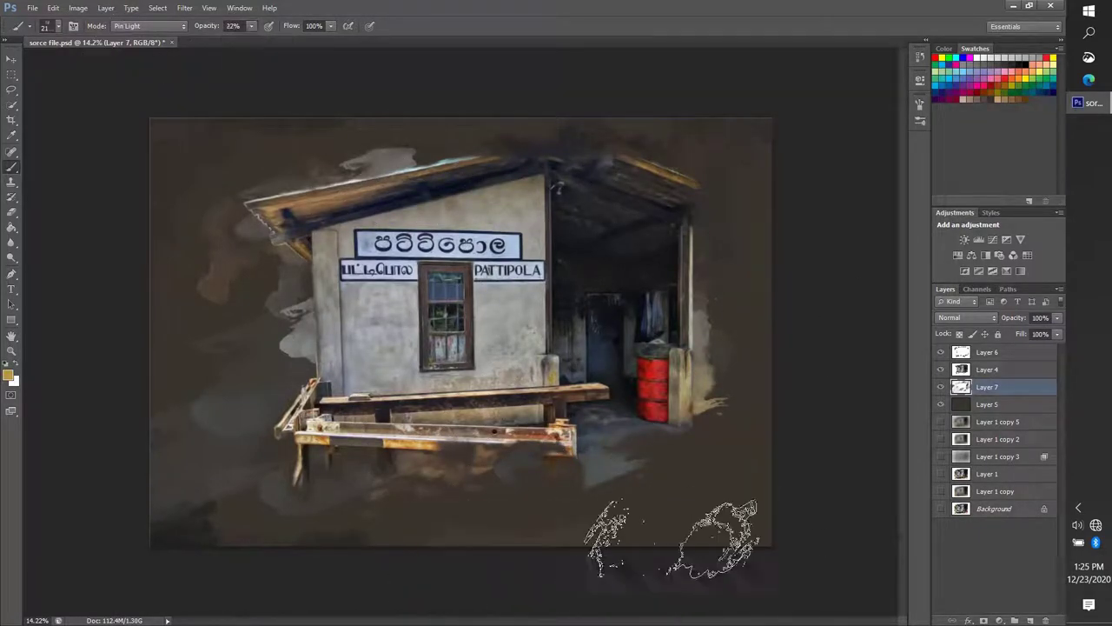
scroll(462, 356, up, 1)
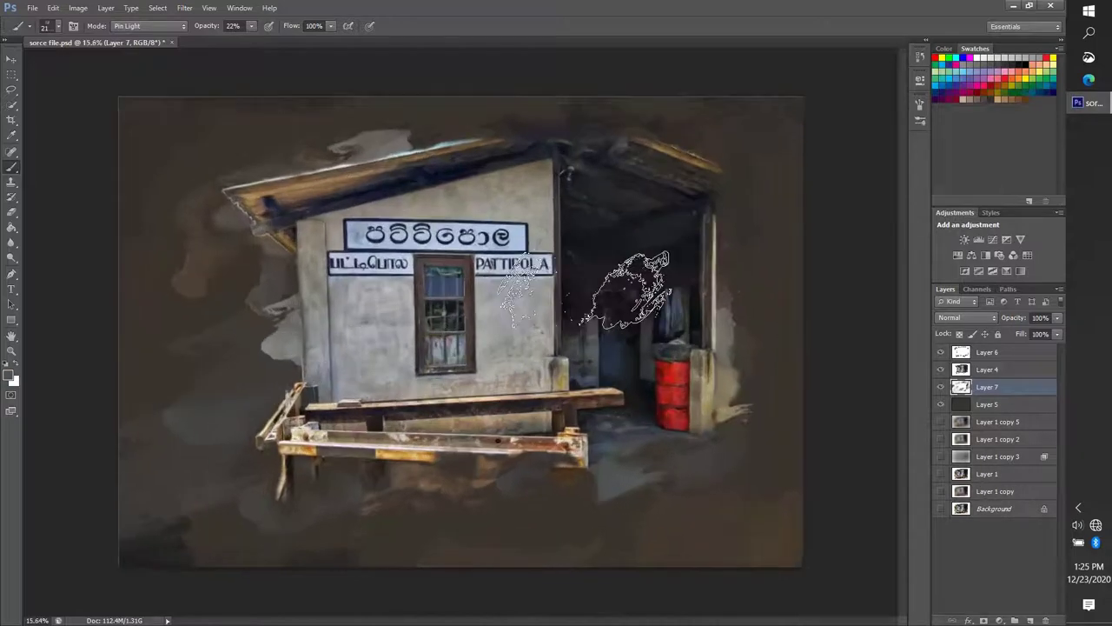
key(e)
key(5)
key(bracketright)
key(bracketright)
key(bracketright)
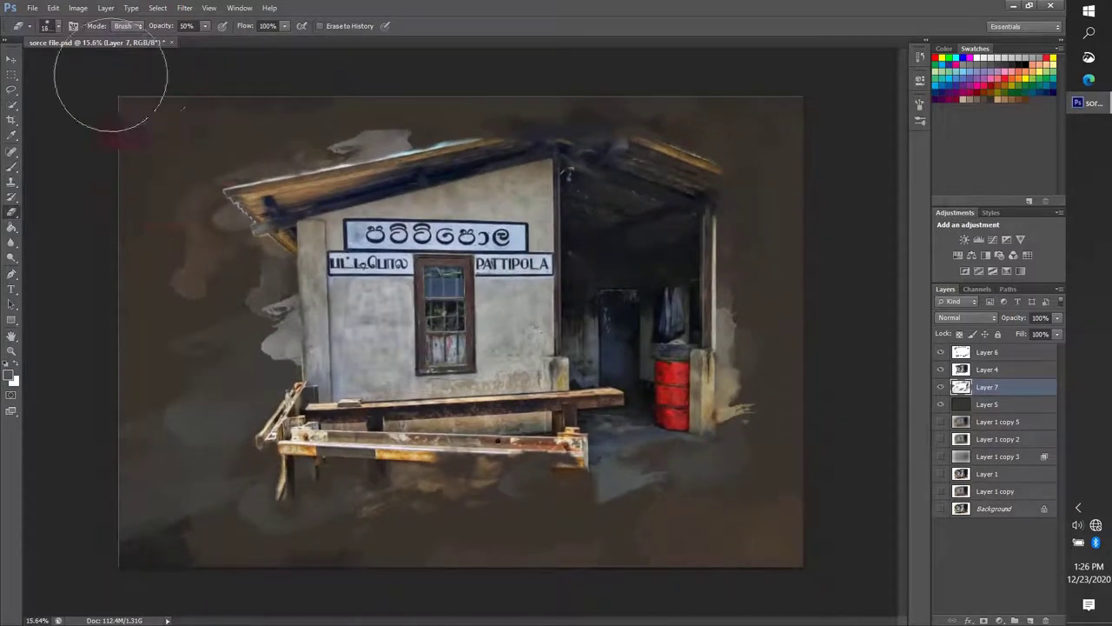
key(7)
key(1)
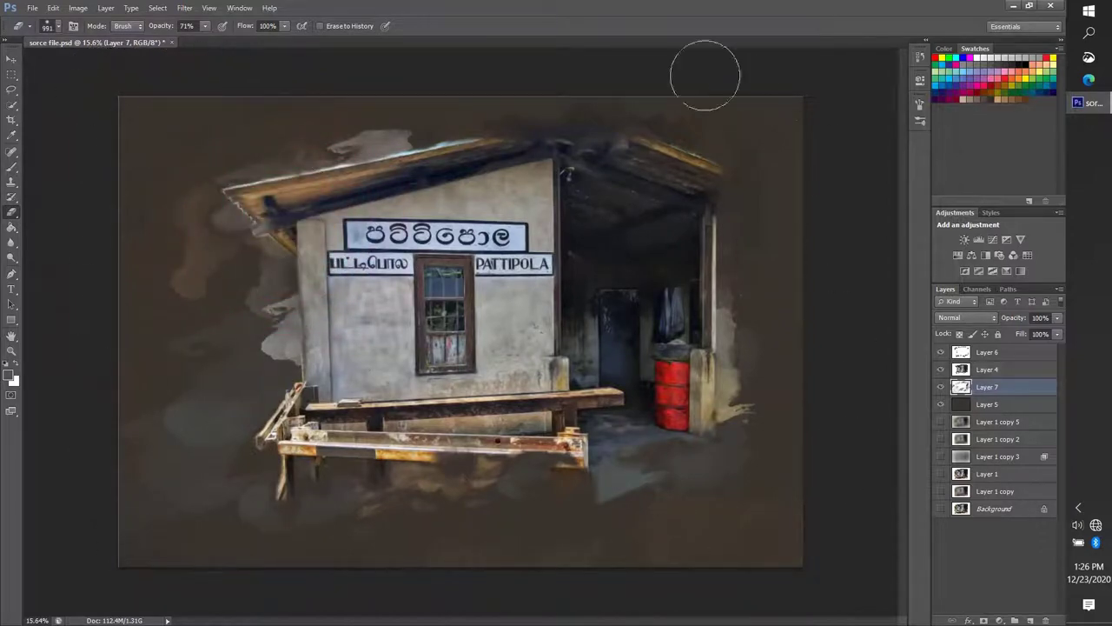
key(v)
scroll(476, 301, up, 1)
scroll(476, 300, up, 1)
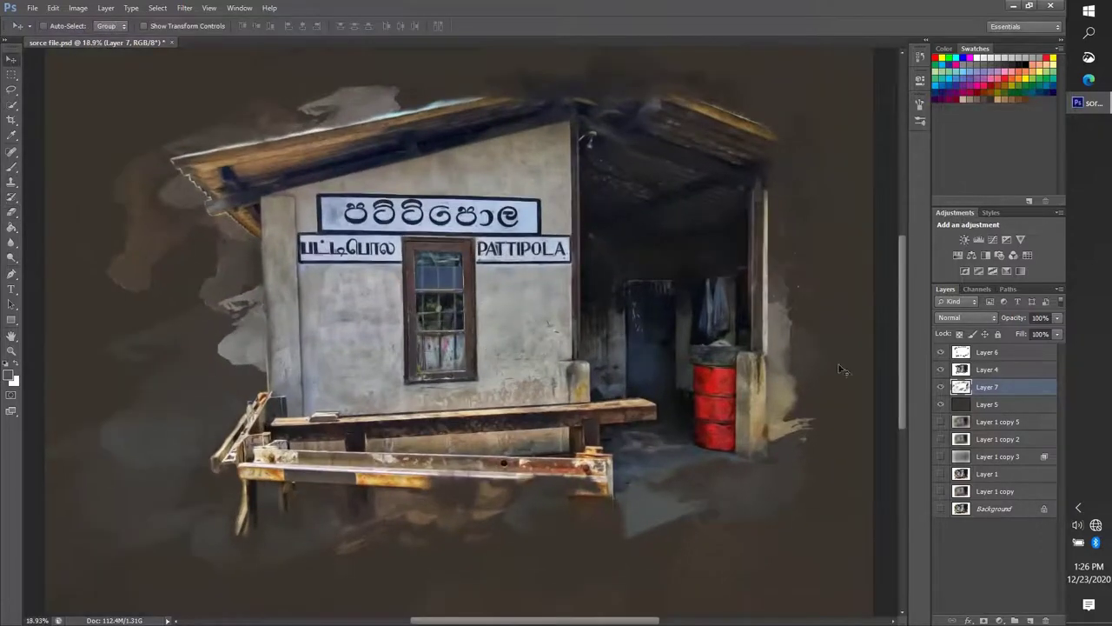
scroll(487, 296, up, 1)
scroll(538, 287, up, 3)
scroll(576, 281, up, 2)
scroll(576, 280, down, 3)
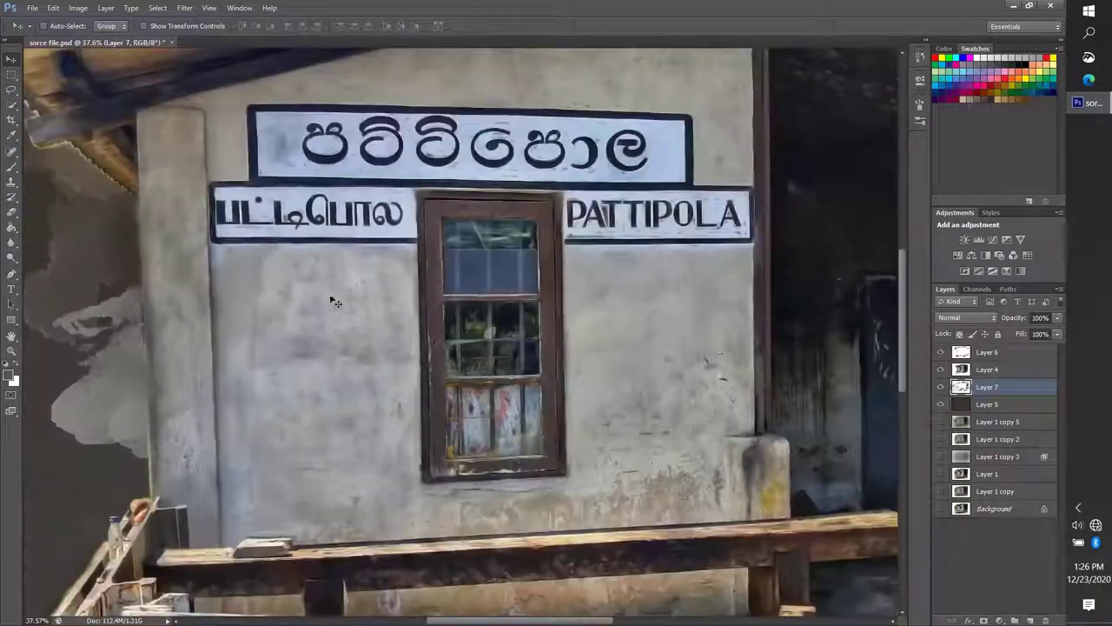
scroll(609, 348, up, 3)
scroll(678, 382, down, 1)
scroll(710, 409, down, 2)
scroll(710, 409, down, 2)
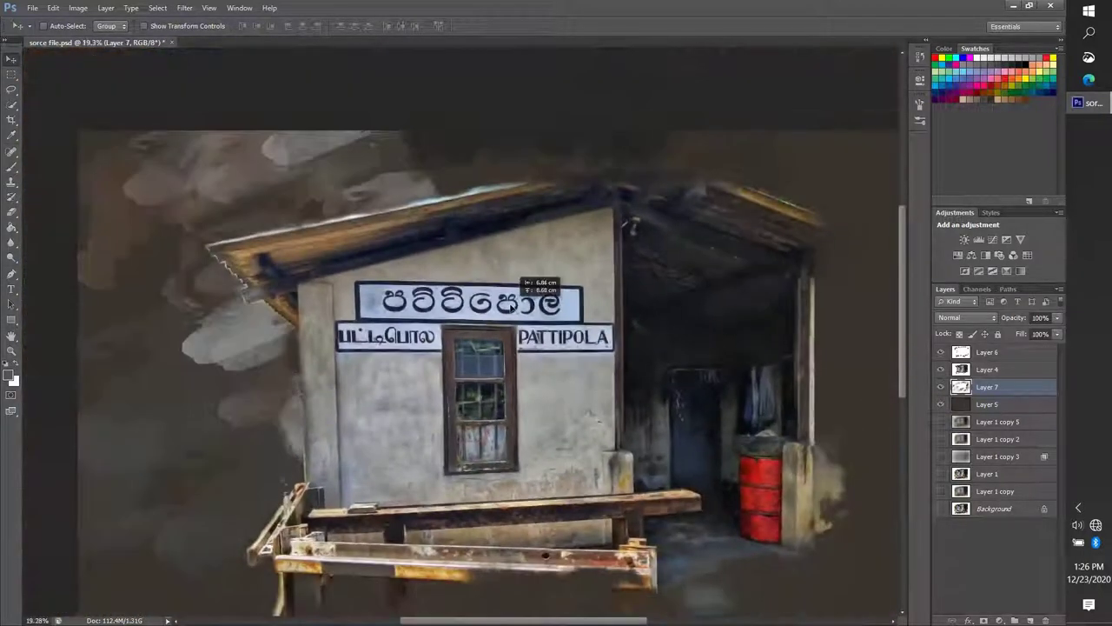
scroll(710, 408, down, 1)
scroll(710, 409, up, 1)
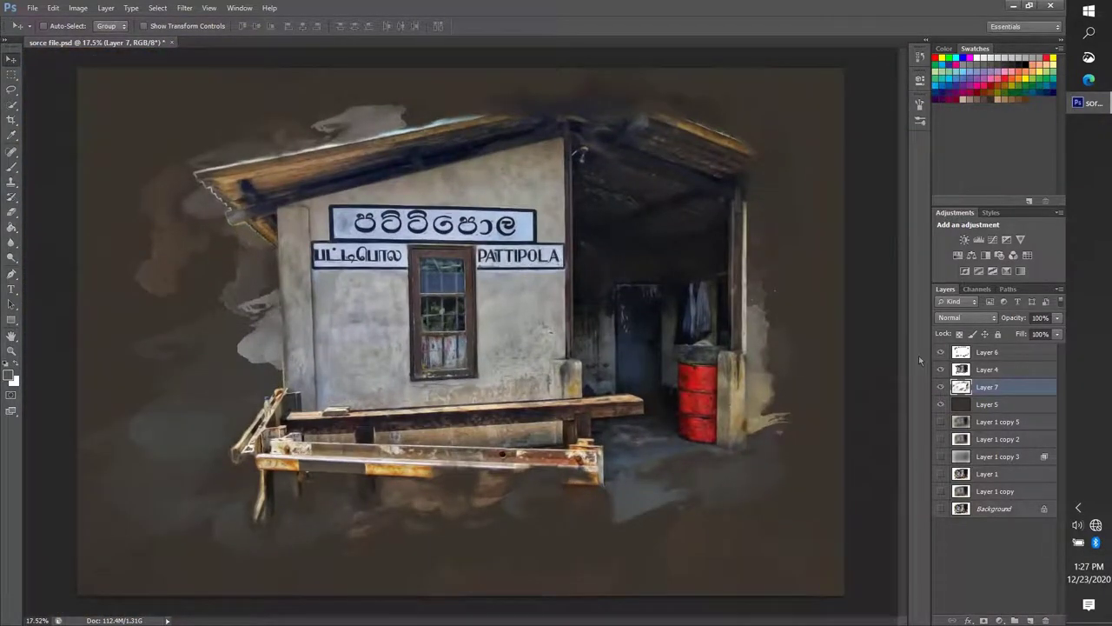